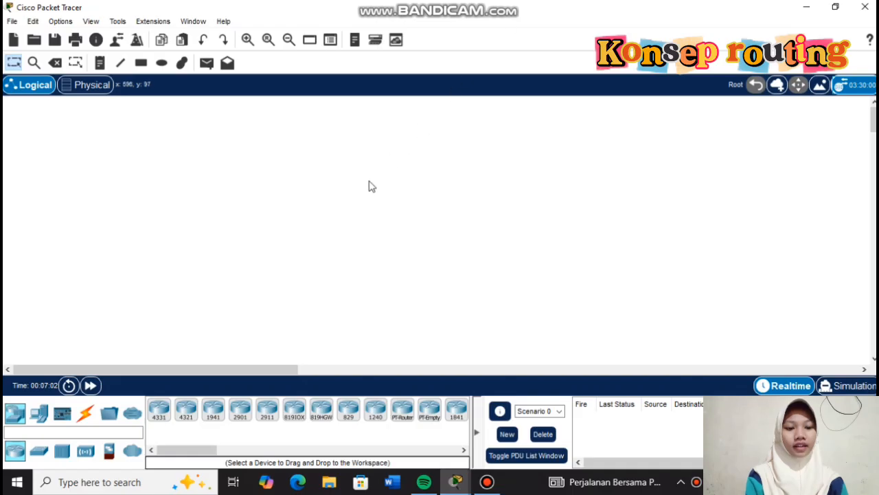
Place a 2811 router in the workspace and cable its Fa0/1 port to PC1 using the automatic connection type.
{"action": "scroll", "coordinate": [198, 421], "scroll_direction": "down", "scroll_amount": 5}
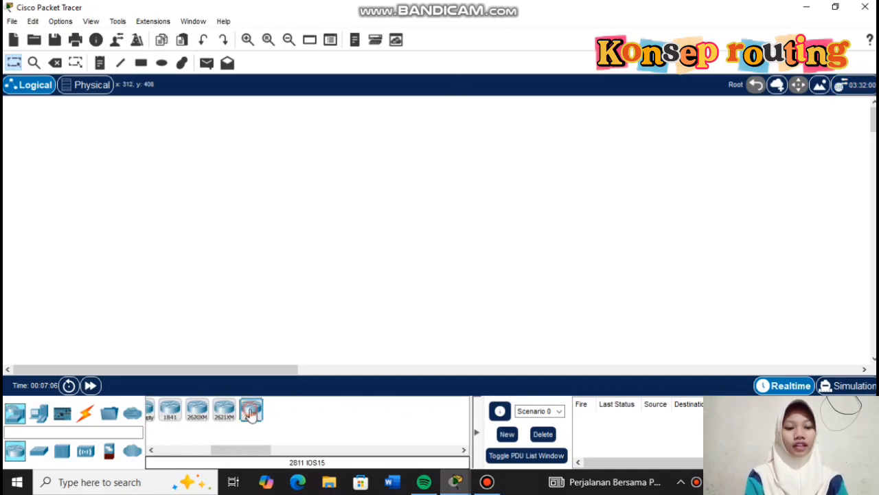
{"action": "left_click", "coordinate": [252, 411]}
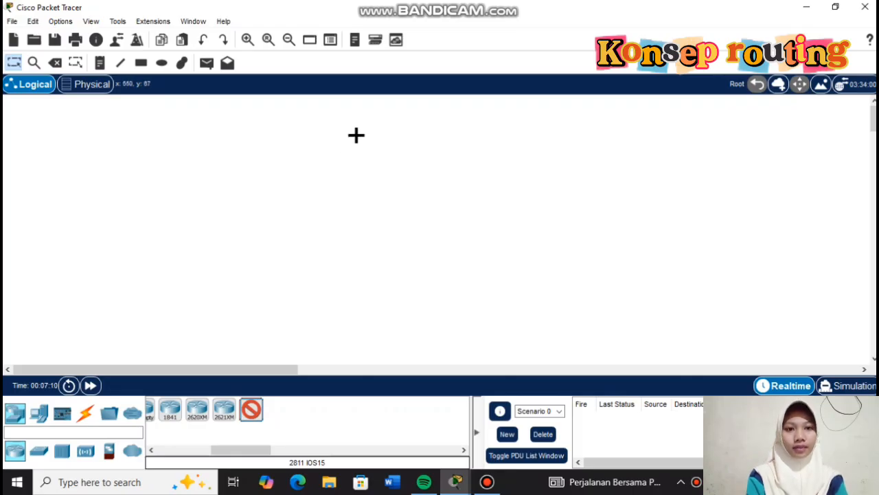
{"action": "left_click", "coordinate": [356, 134]}
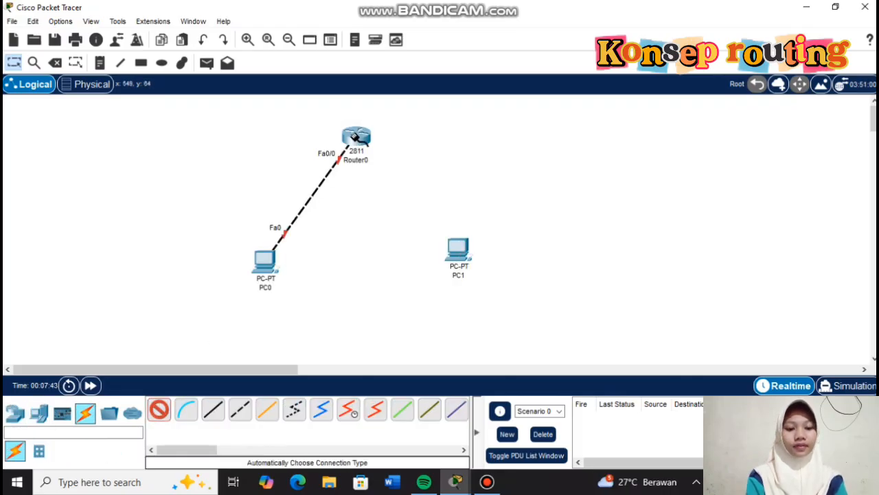
{"action": "left_click", "coordinate": [459, 247]}
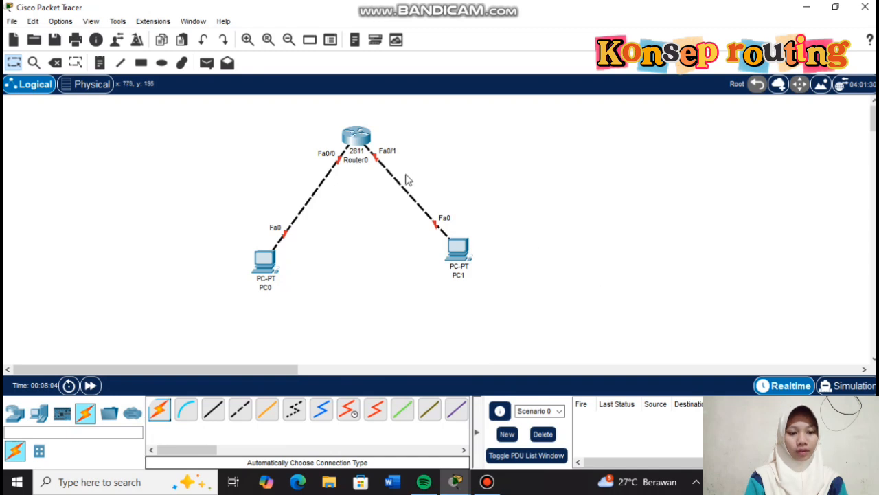
Add a note below PC0 reading 10.10.10.10/24.
{"action": "left_click", "coordinate": [99, 63]}
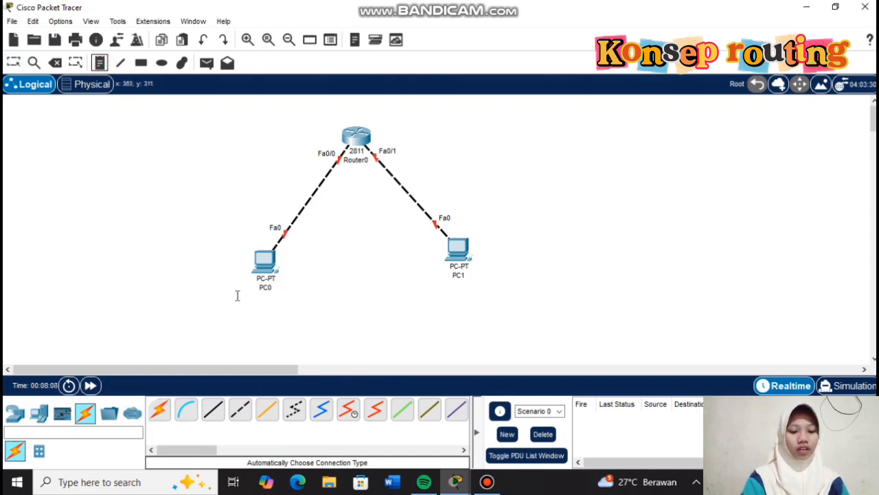
{"action": "left_click", "coordinate": [236, 297]}
{"action": "type", "text": "10"}
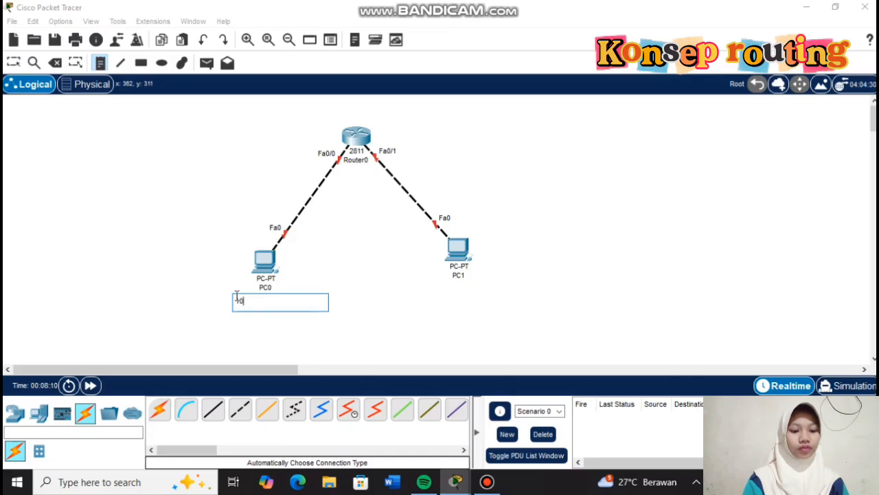
{"action": "type", "text": ".10.10.10/"}
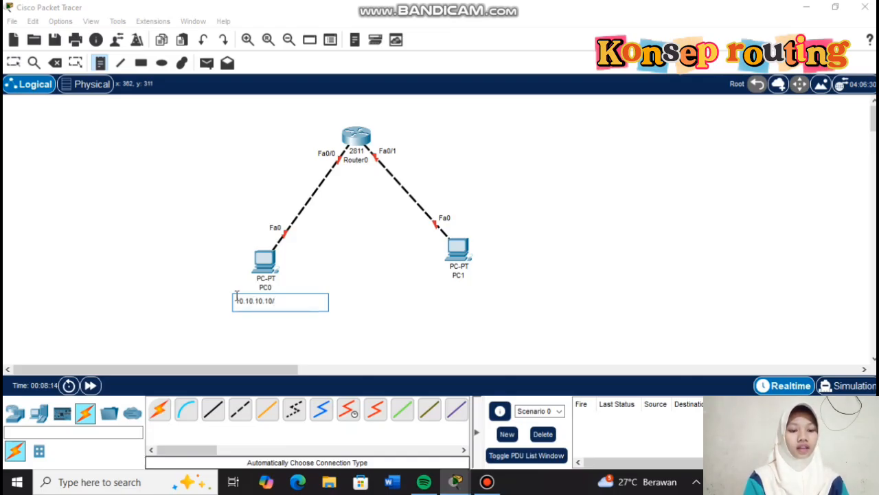
{"action": "type", "text": "24"}
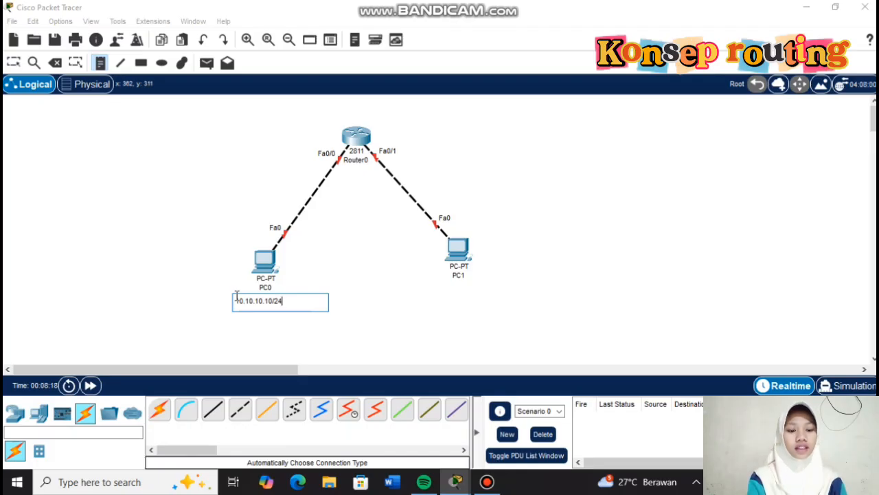
Add a note below PC1 reading 20.20.20.20/24 and return to the selection tool.
{"action": "left_click", "coordinate": [432, 289]}
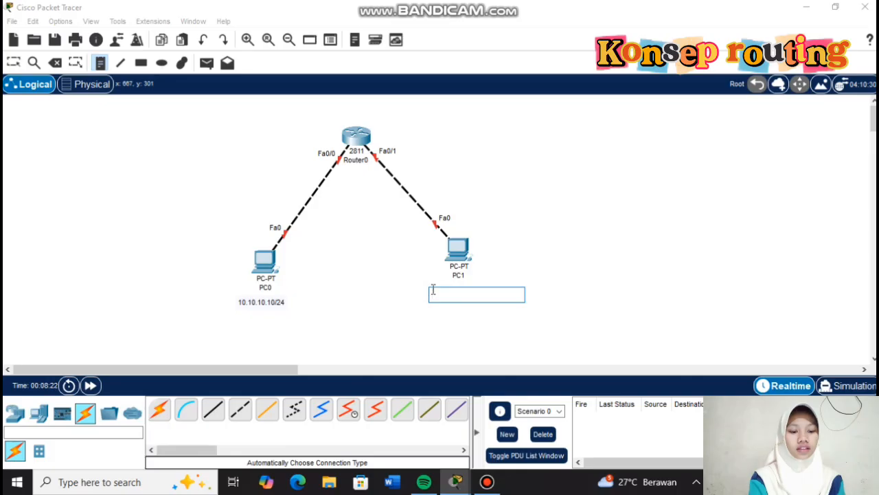
{"action": "type", "text": "20.2"}
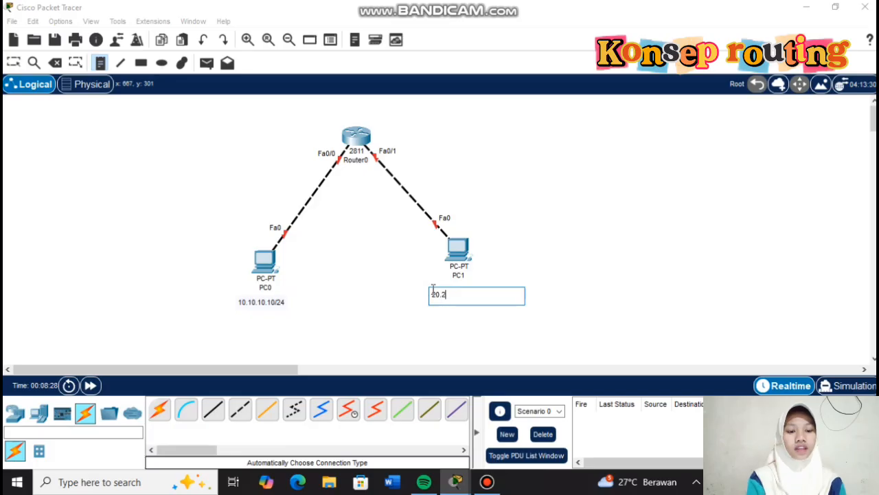
{"action": "type", "text": "0.20/24"}
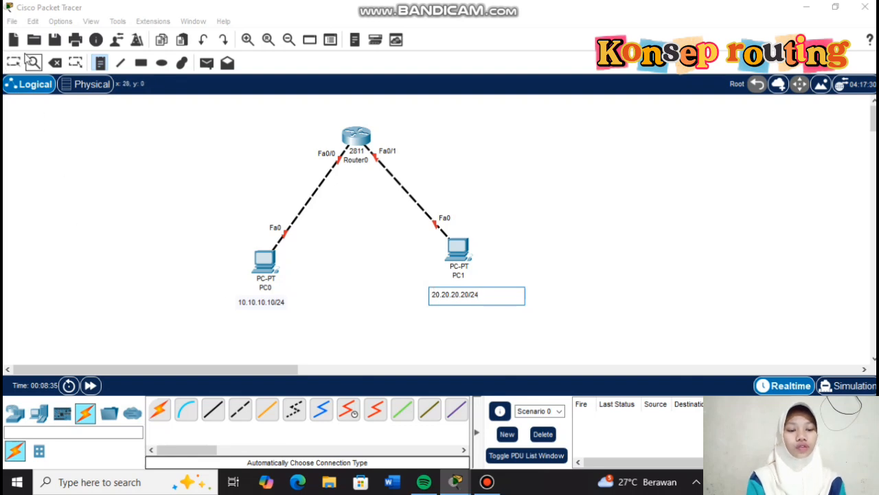
{"action": "left_click", "coordinate": [13, 62]}
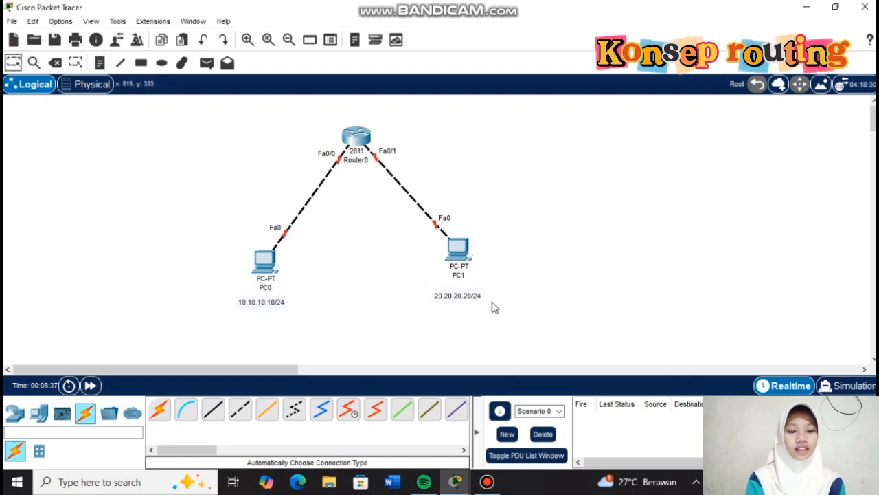
Move the 10.10.10.10/24 note slightly closer to PC0 and shift PC1 slightly down toward its own note.
{"action": "left_click", "coordinate": [276, 300]}
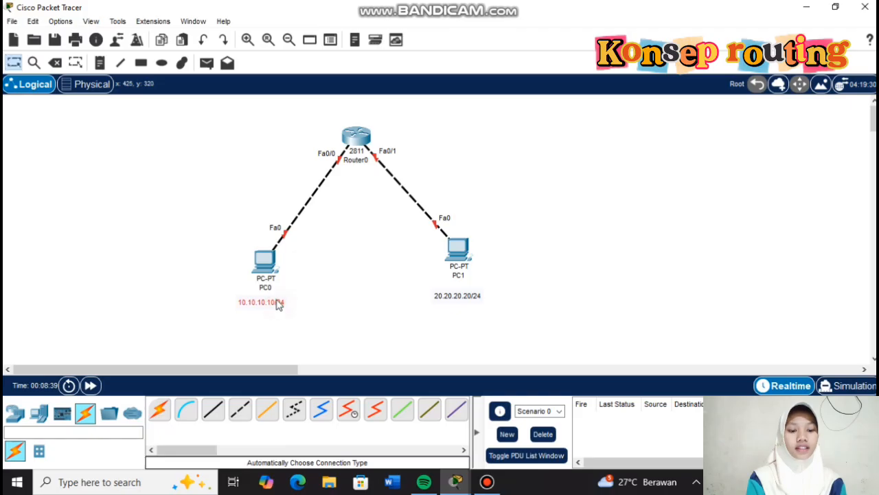
{"action": "left_click_drag", "start_coordinate": [277, 301], "coordinate": [277, 299]}
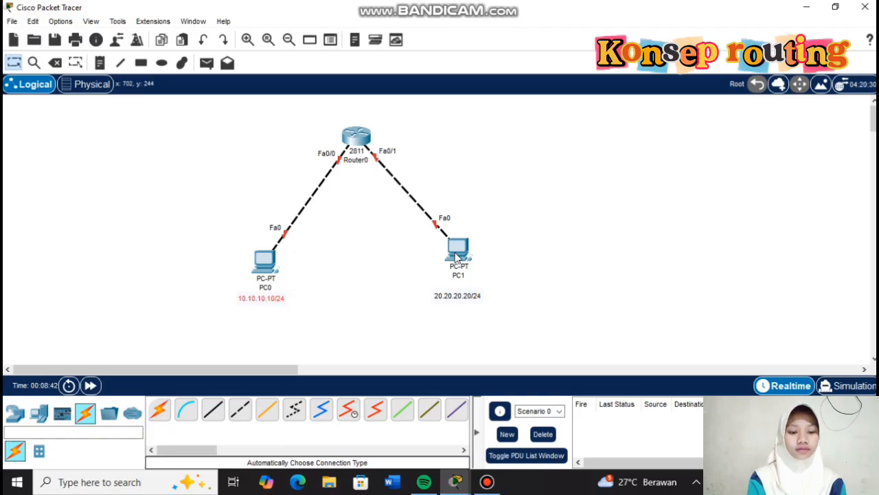
{"action": "left_click_drag", "start_coordinate": [455, 253], "coordinate": [456, 264]}
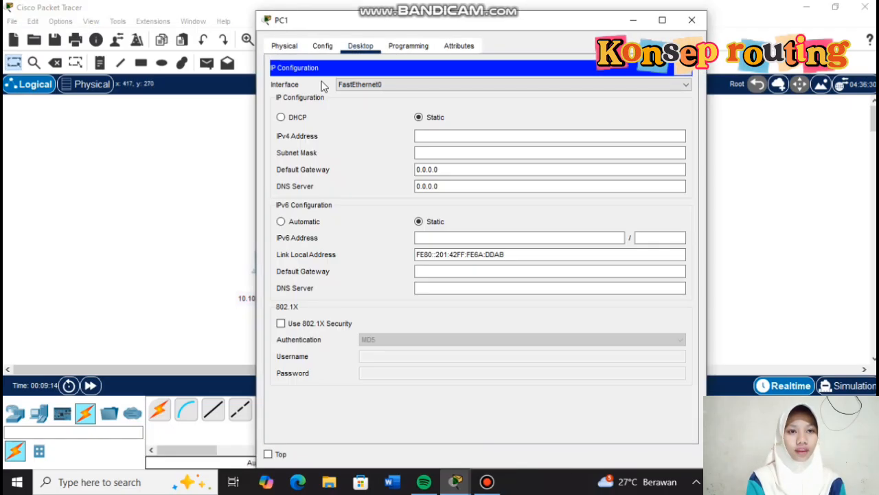
Give PC1 the static IPv4 address 10.10.10.10 with subnet mask 255.255.255.0.
{"action": "left_click", "coordinate": [481, 136]}
{"action": "type", "text": "10.10.10.10"}
{"action": "key", "text": "Tab"}
{"action": "type", "text": "255.255.255.0"}
{"action": "key", "text": "Tab"}
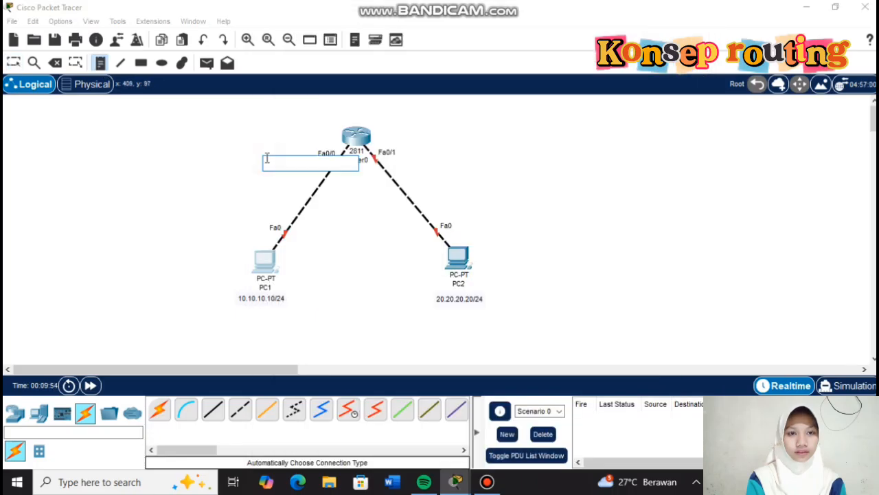
Add a note reading 20.20.20.1 beside the router's Fa0/1 port.
{"action": "left_click", "coordinate": [407, 155]}
{"action": "type", "text": "10.10.10"}
{"action": "key", "text": "BackSpace"}
{"action": "key", "text": "BackSpace"}
{"action": "key", "text": "BackSpace"}
{"action": "key", "text": "BackSpace"}
{"action": "key", "text": "BackSpace"}
{"action": "key", "text": "BackSpace"}
{"action": "key", "text": "BackSpace"}
{"action": "key", "text": "BackSpace"}
{"action": "type", "text": "20.20.20.1"}
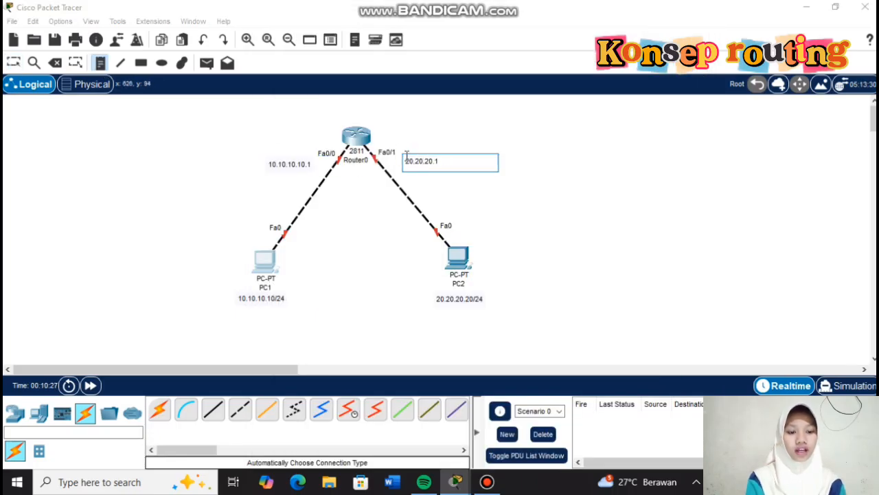
Correct the address note beside the router's Fa0/0 port to 10.10.10.1.
{"action": "left_click", "coordinate": [289, 166]}
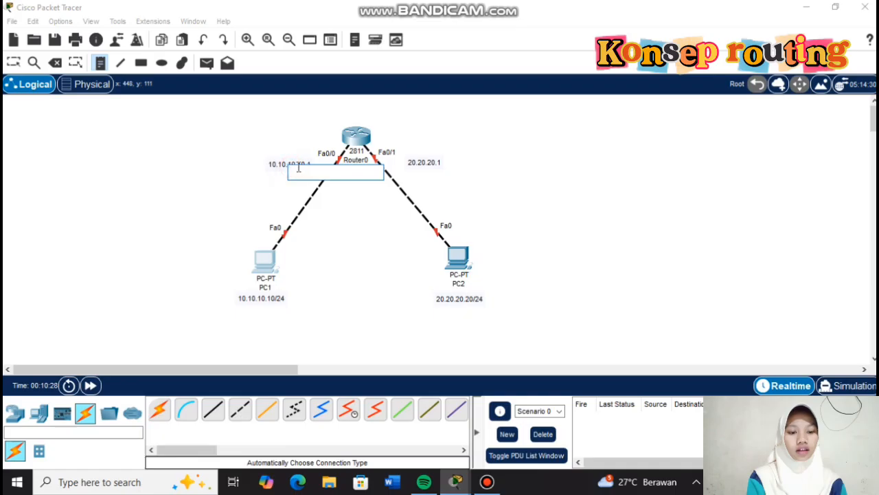
{"action": "left_click", "coordinate": [14, 62]}
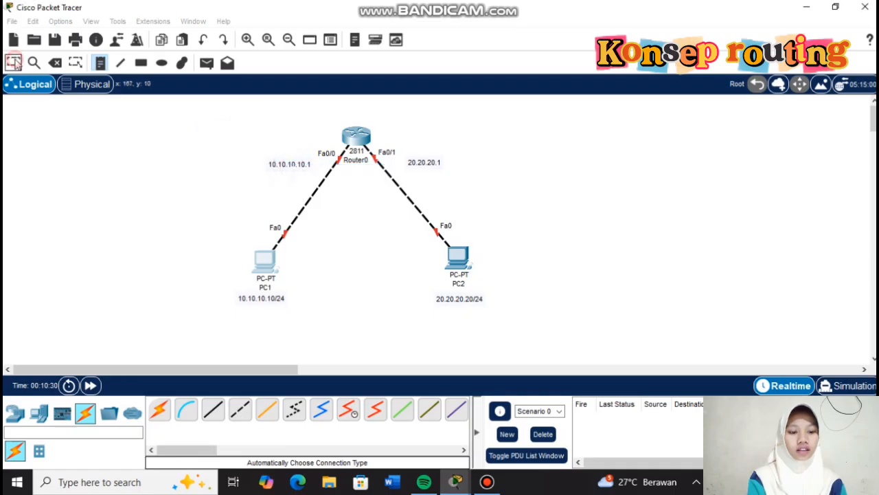
{"action": "double_click", "coordinate": [299, 165]}
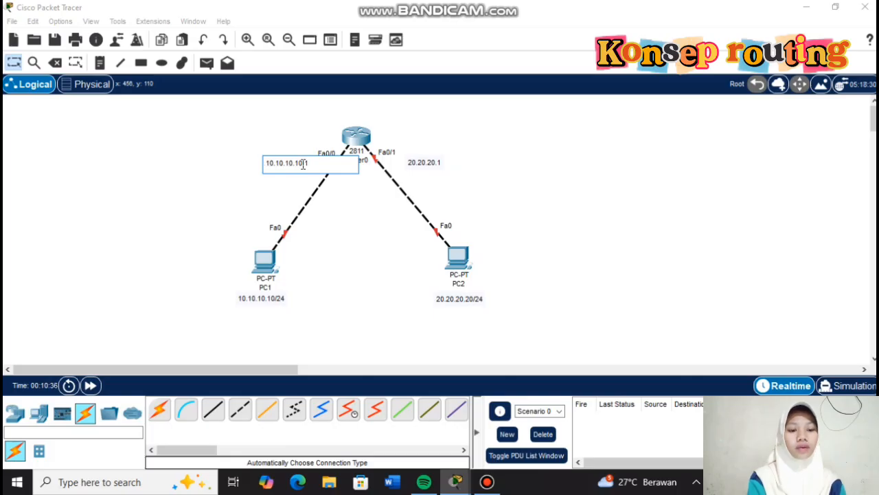
{"action": "key", "text": "BackSpace"}
{"action": "key", "text": "BackSpace"}
{"action": "key", "text": "BackSpace"}
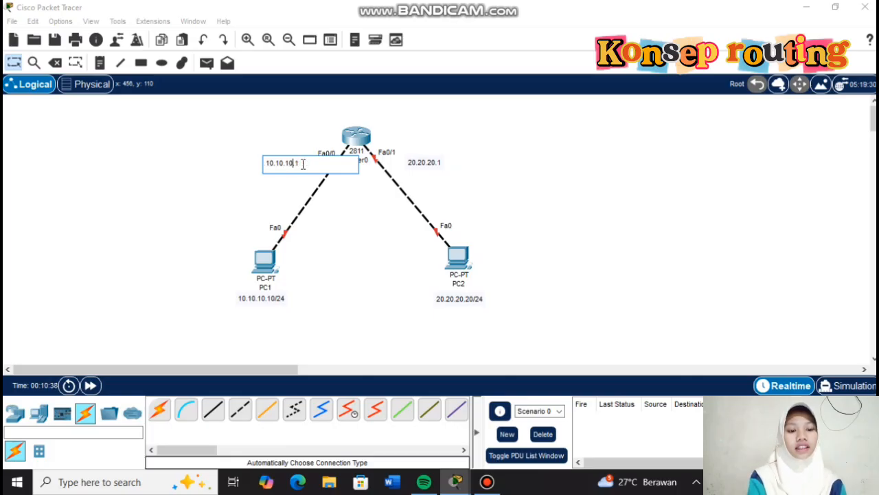
{"action": "left_click", "coordinate": [12, 66]}
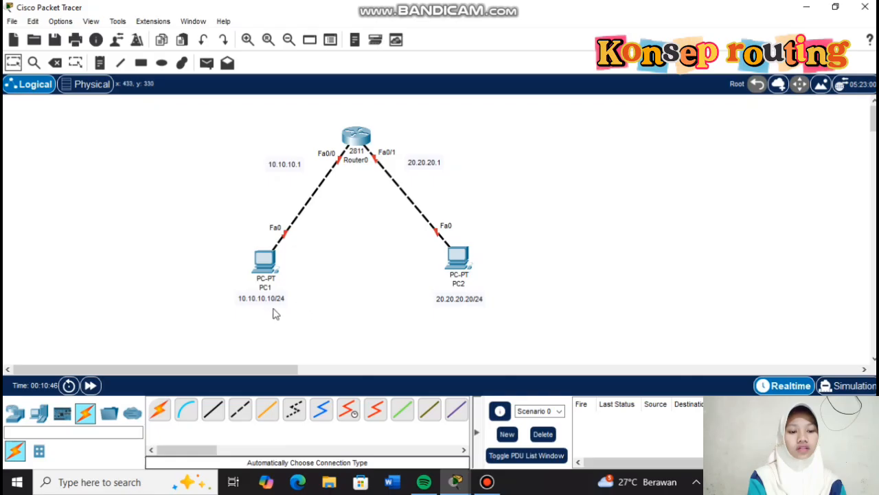
Set PC1's IPv4 default gateway to 10.10.10.1 and close its configuration window.
{"action": "left_click", "coordinate": [269, 268]}
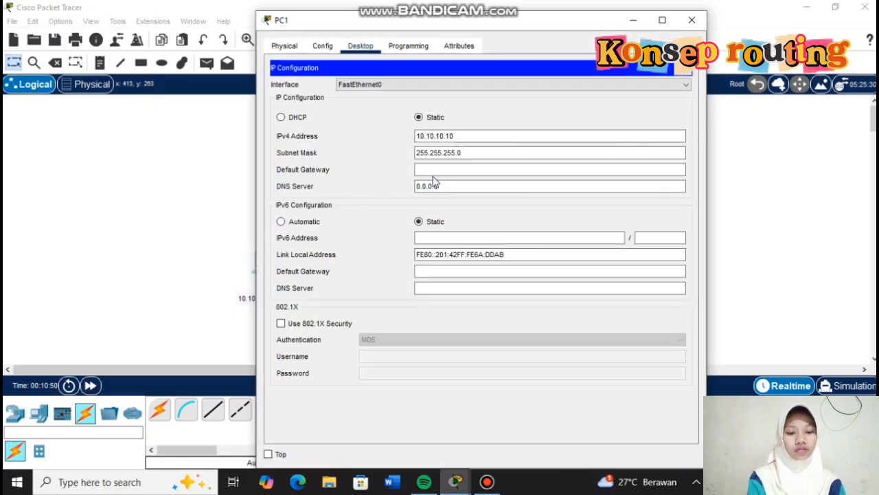
{"action": "left_click", "coordinate": [434, 170]}
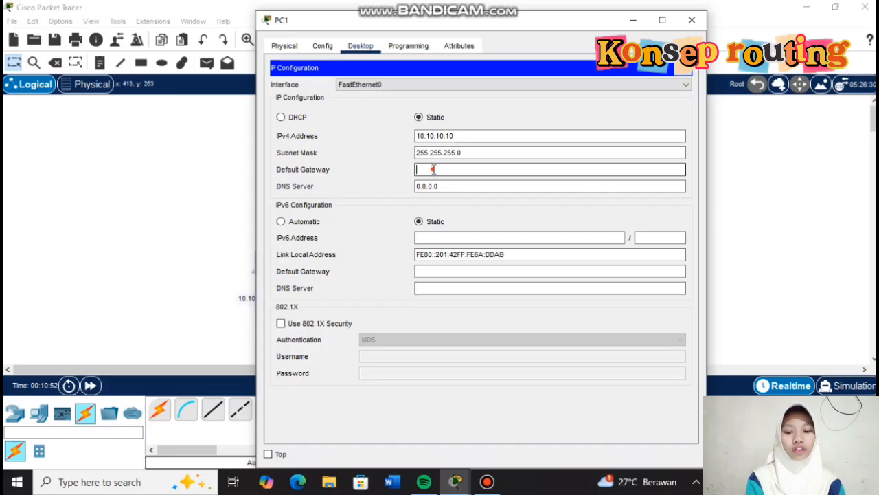
{"action": "type", "text": "10.10.10.1"}
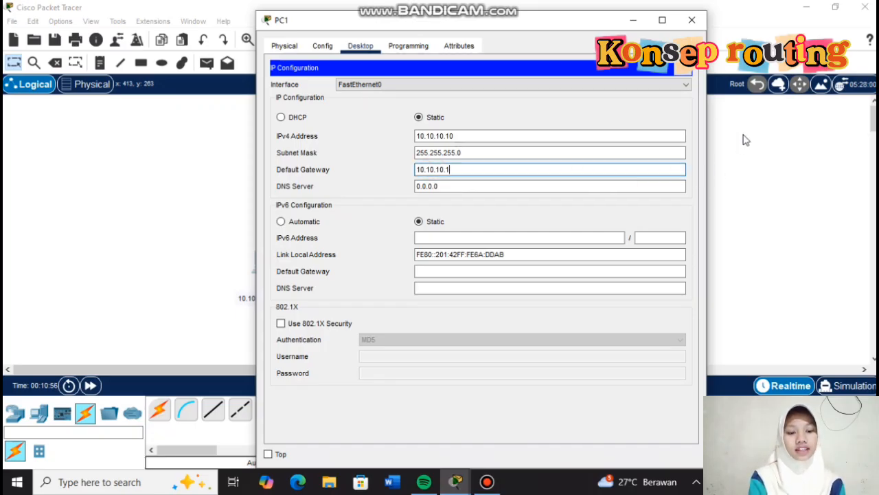
{"action": "left_click", "coordinate": [690, 22]}
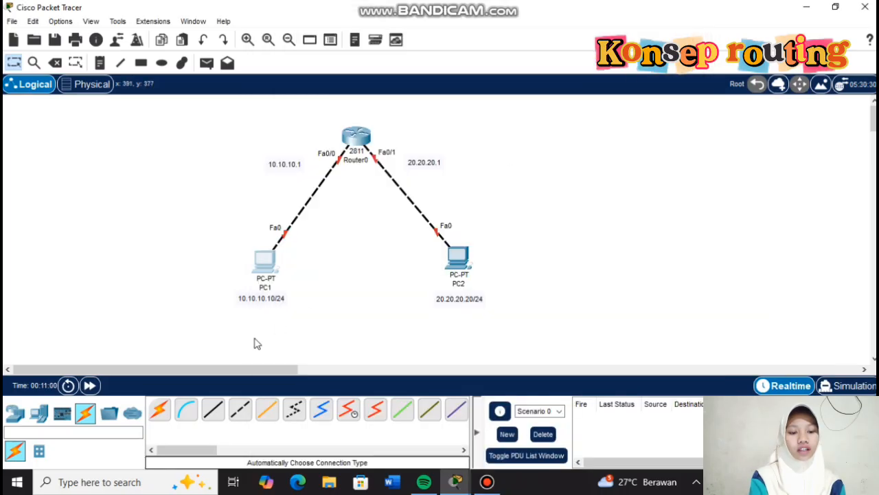
Open PC2's IP configuration and set the static IPv4 address 20.20.20.20 with subnet mask 255.255.255.0.
{"action": "left_click", "coordinate": [464, 263]}
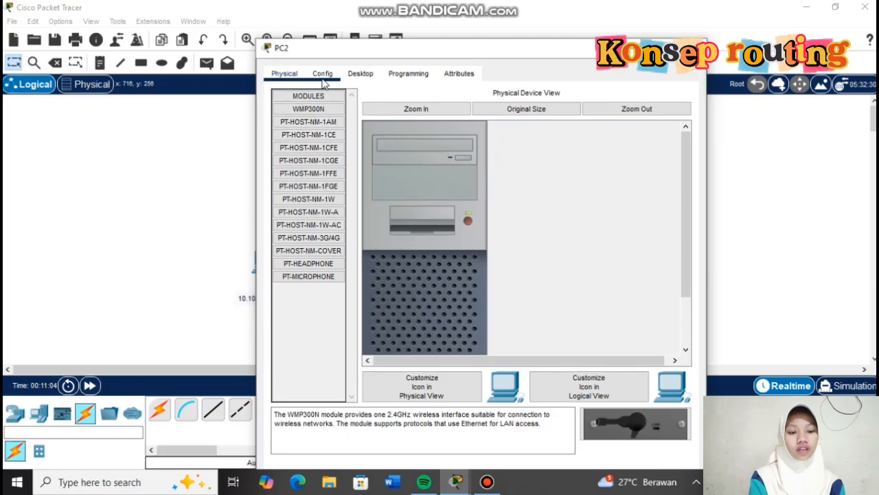
{"action": "left_click", "coordinate": [323, 76]}
{"action": "left_click", "coordinate": [360, 74]}
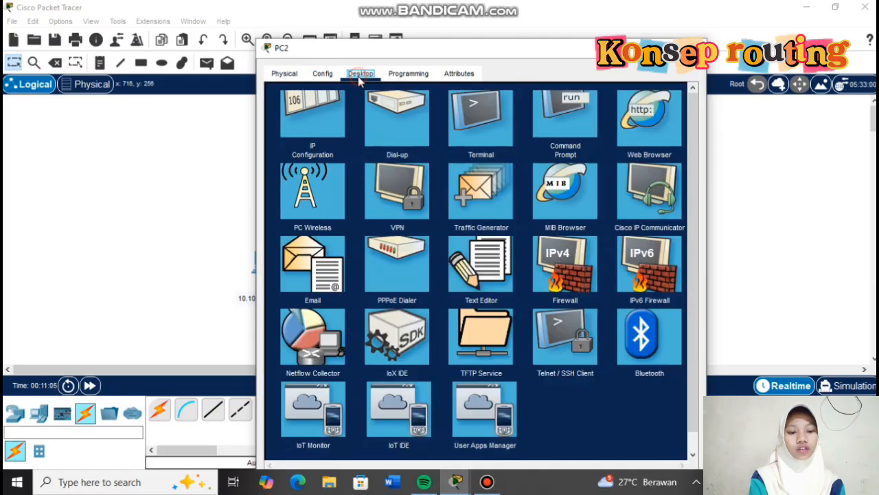
{"action": "left_click", "coordinate": [307, 122]}
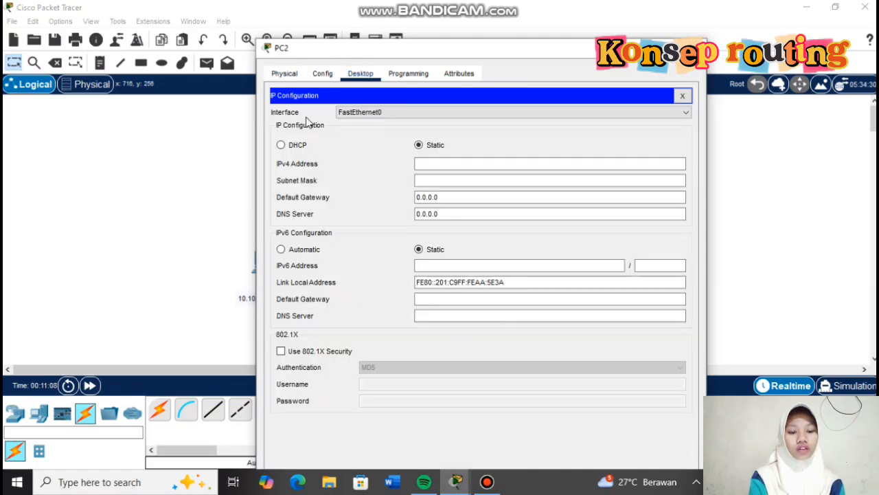
{"action": "left_click", "coordinate": [418, 164]}
{"action": "type", "text": "20.20.20.20"}
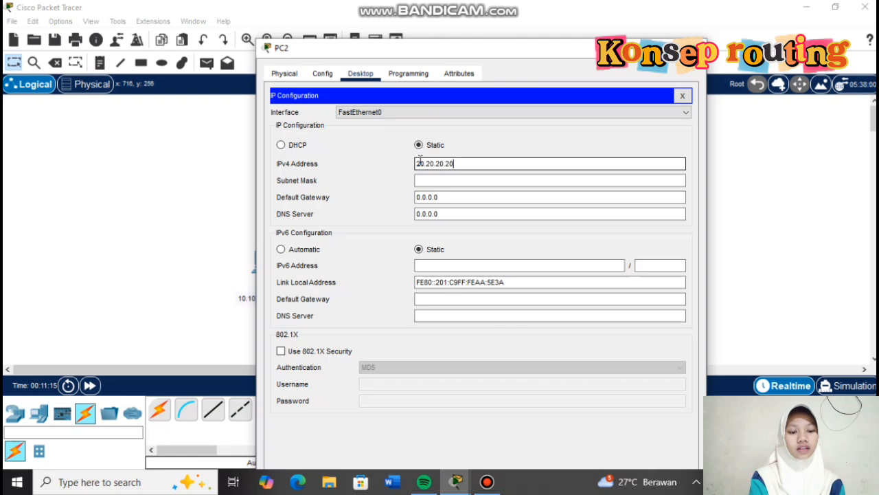
{"action": "key", "text": "Tab"}
{"action": "type", "text": "255.255.255.0"}
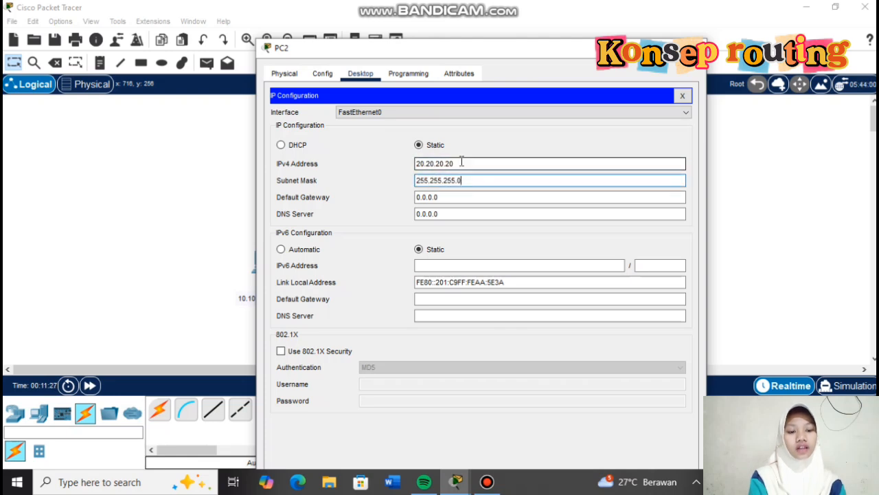
Set PC2's IPv4 default gateway to 20.20.20.1 by reusing its copied IPv4 address.
{"action": "left_click_drag", "start_coordinate": [457, 165], "coordinate": [412, 173]}
{"action": "key", "text": "ctrl+c"}
{"action": "left_click_drag", "start_coordinate": [441, 198], "coordinate": [403, 200]}
{"action": "key", "text": "ctrl+v"}
{"action": "key", "text": "BackSpace"}
{"action": "key", "text": "BackSpace"}
{"action": "type", "text": "1"}
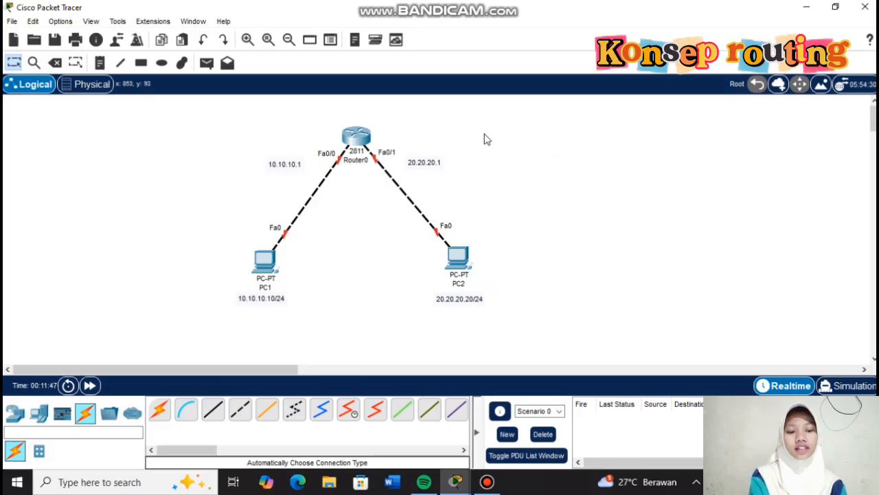
Open Router0's command line, answer NO to the initial configuration dialog and start the router prompt.
{"action": "left_click", "coordinate": [360, 134]}
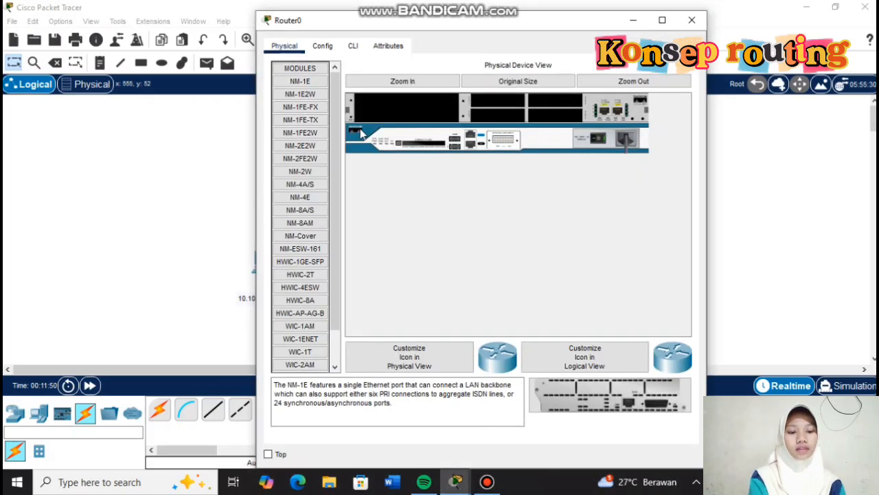
{"action": "left_click", "coordinate": [355, 54]}
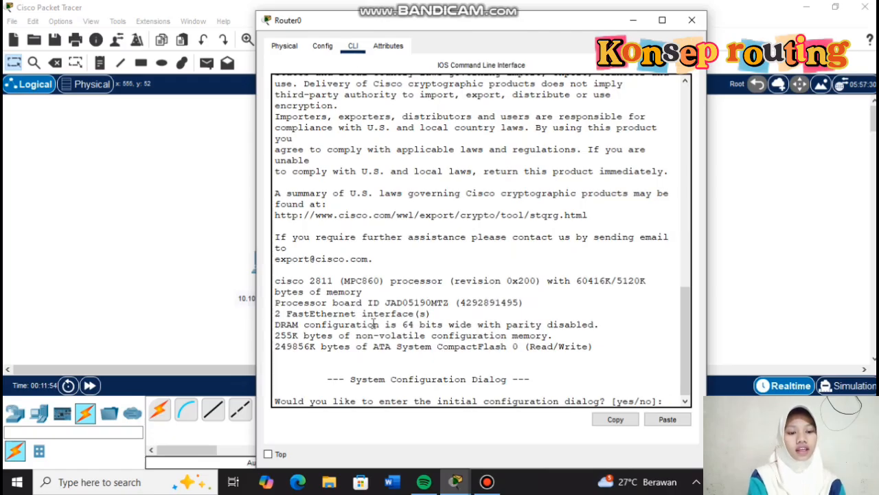
{"action": "type", "text": "NO"}
{"action": "key", "text": "Return"}
{"action": "key", "text": "Return"}
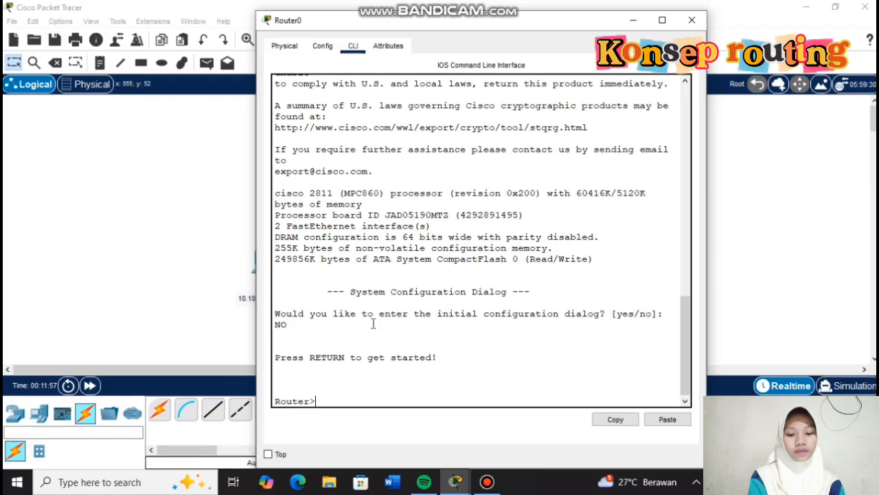
Enter privileged mode on Router0 with en and start global configuration with conf t.
{"action": "type", "text": "en"}
{"action": "key", "text": "Return"}
{"action": "type", "text": "conf"}
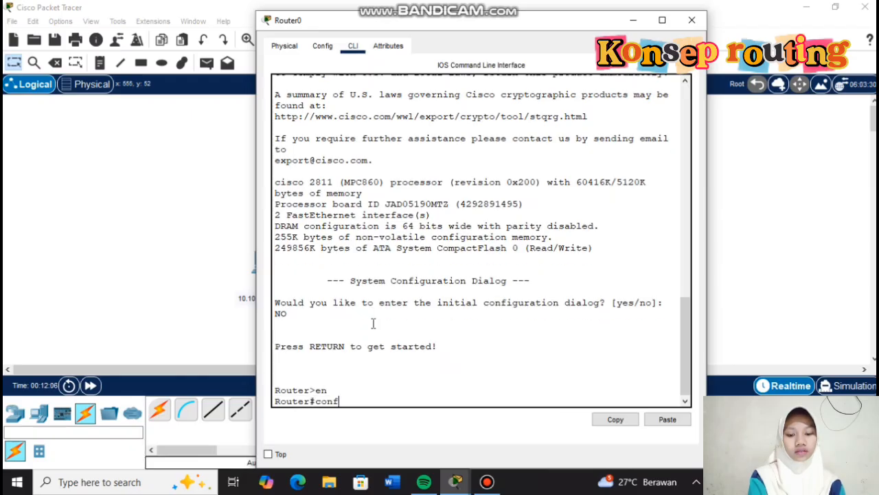
{"action": "type", "text": " t"}
{"action": "key", "text": "Return"}
Open interface fa0/0 for configuration and enable it with no shutdown.
{"action": "type", "text": "int fa0/0"}
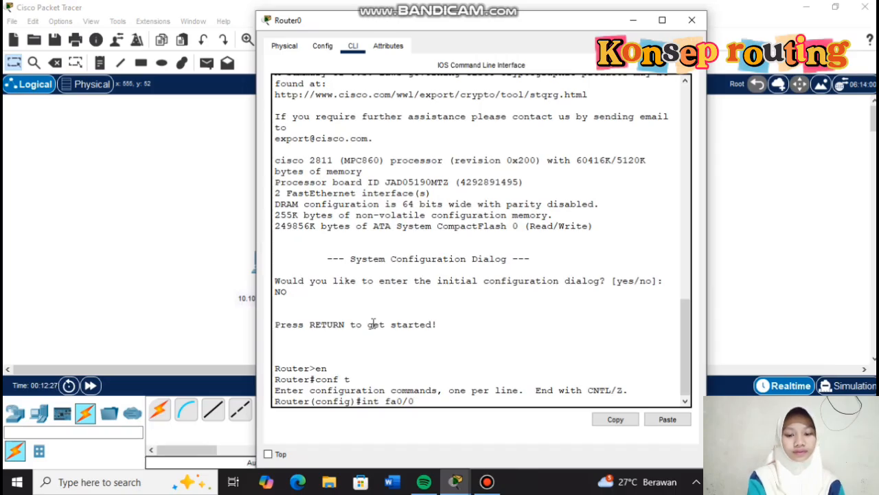
{"action": "key", "text": "Return"}
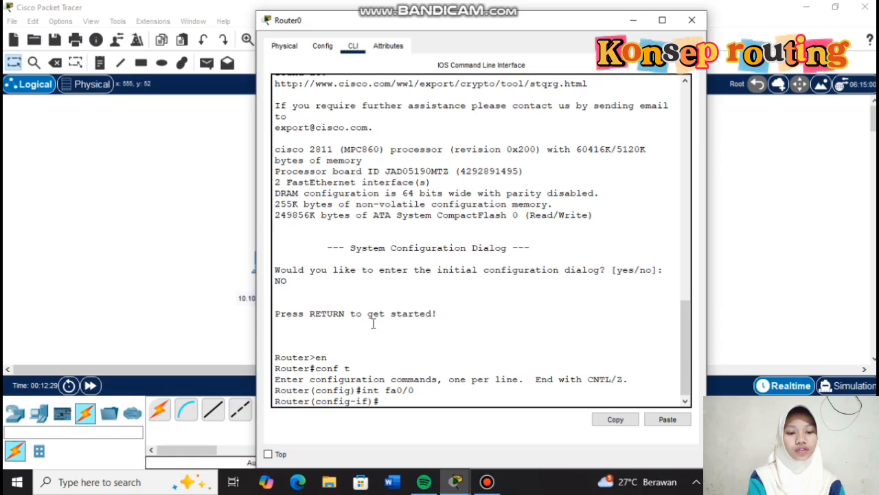
{"action": "type", "text": "no s"}
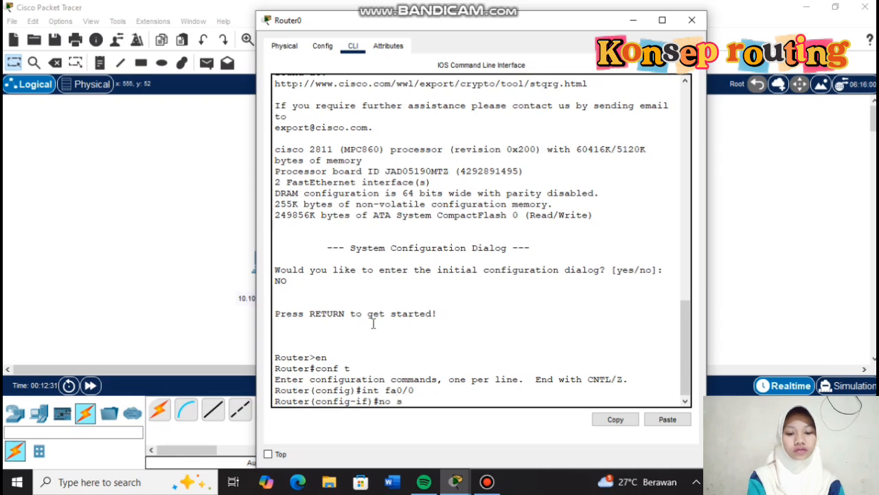
{"action": "type", "text": "hutdown"}
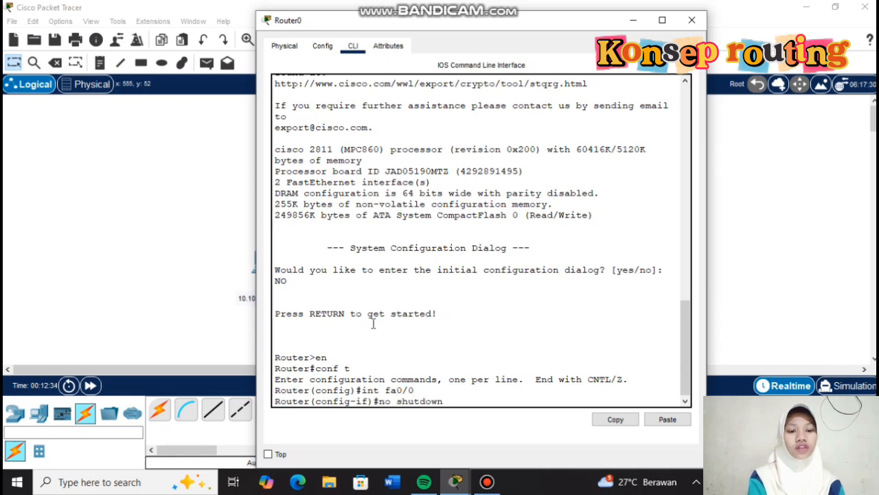
{"action": "key", "text": "Return"}
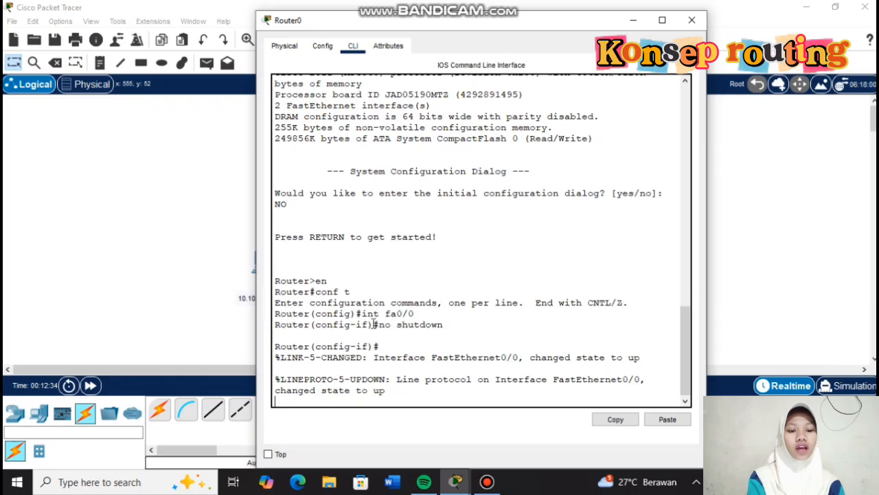
{"action": "key", "text": "Return"}
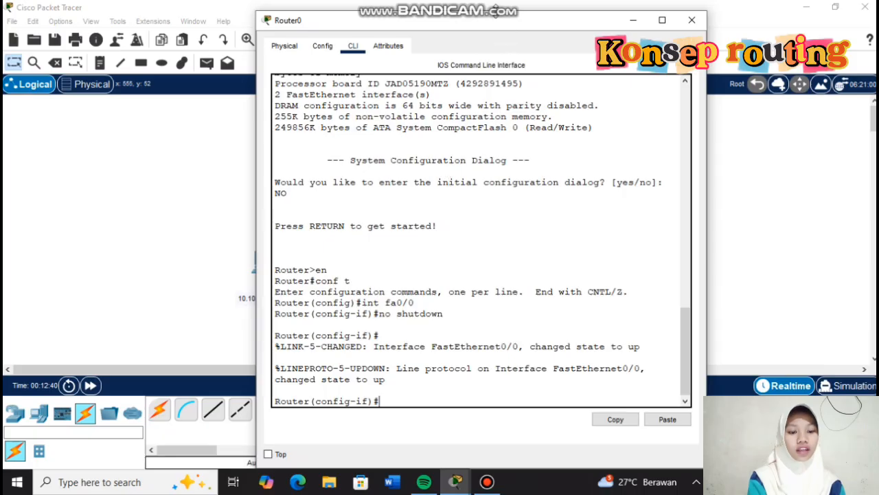
Assign fa0/0 the IP address 10.10.10.1 with mask 255.255.255.0 and exit its interface configuration.
{"action": "left_click_drag", "start_coordinate": [488, 26], "coordinate": [661, 16]}
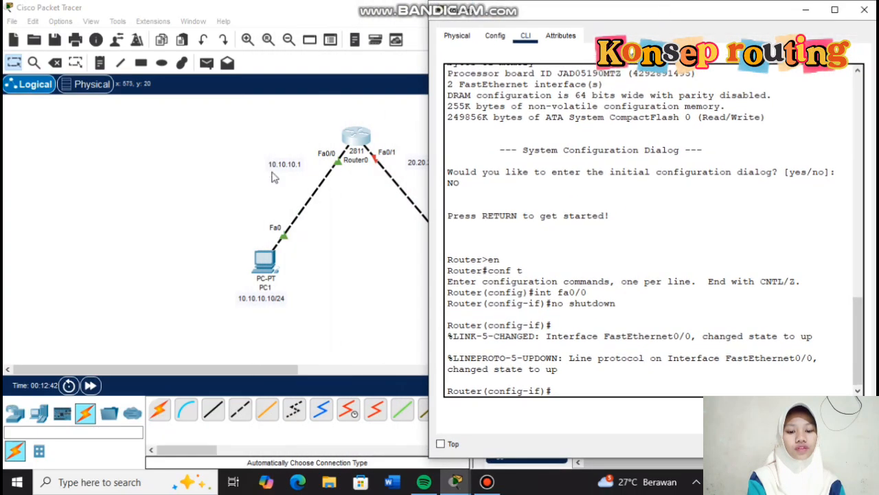
{"action": "type", "text": "ip add"}
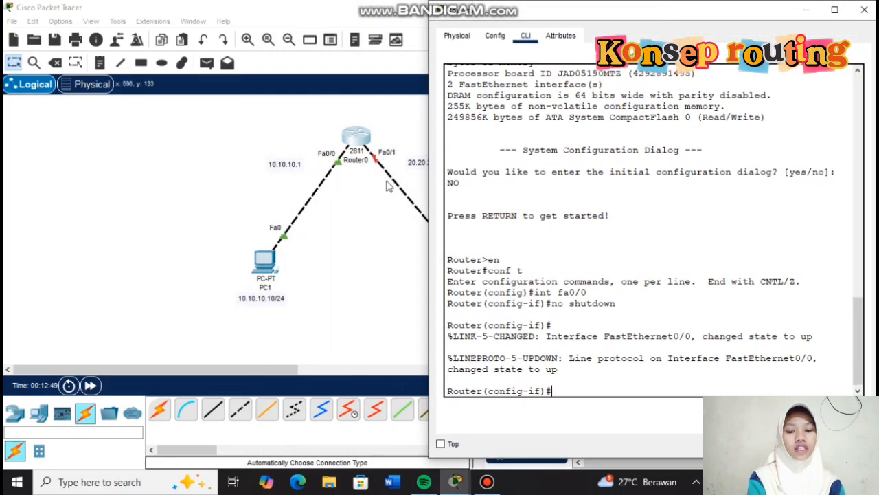
{"action": "type", "text": "ress 10.10.10.1 255.255.255.0"}
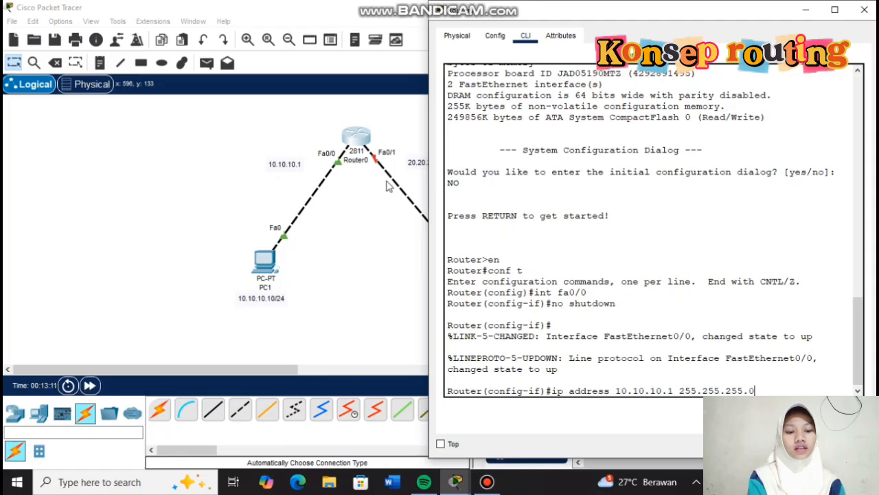
{"action": "key", "text": "Return"}
{"action": "type", "text": "ex"}
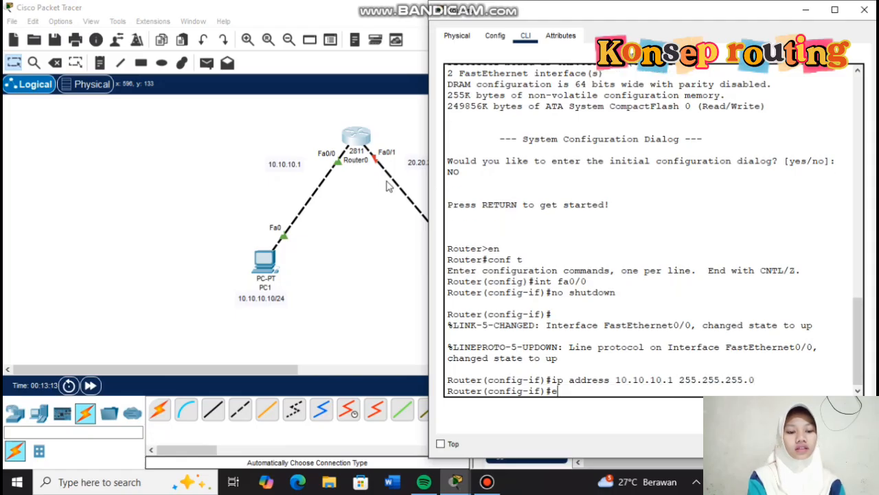
{"action": "key", "text": "Return"}
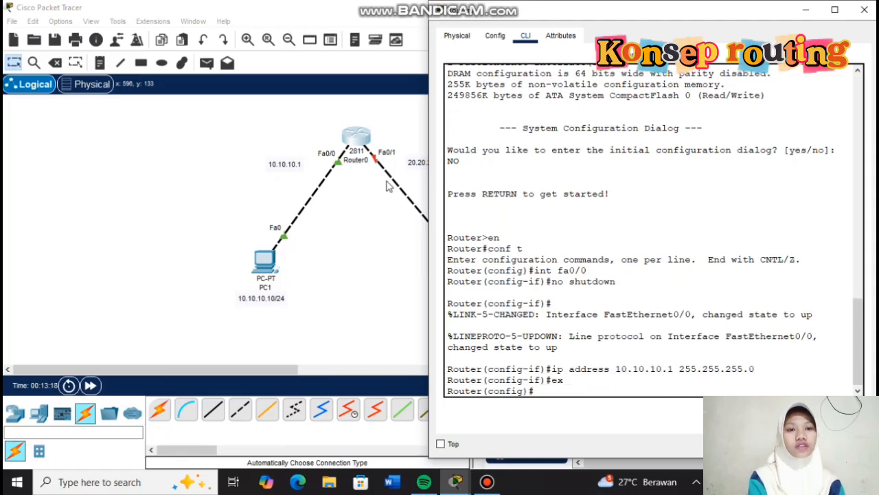
Open interface fa0/1 for configuration and enable it with no shutdown.
{"action": "type", "text": "int fa"}
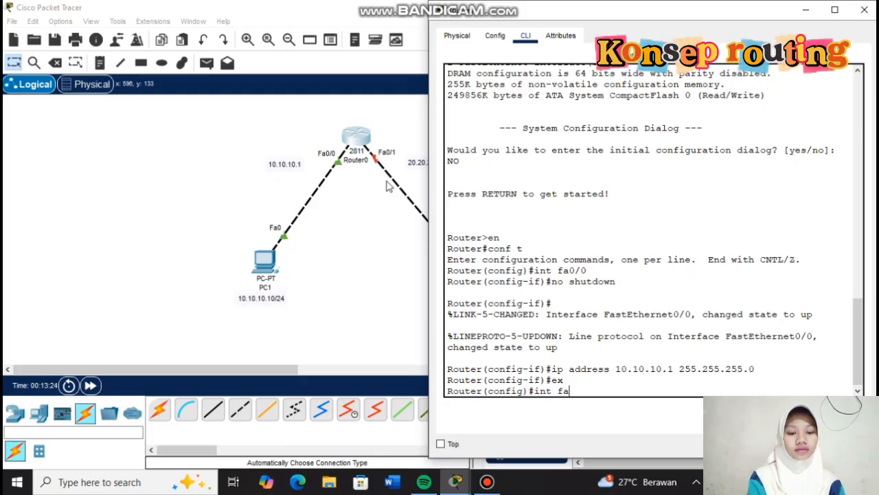
{"action": "type", "text": "0/1"}
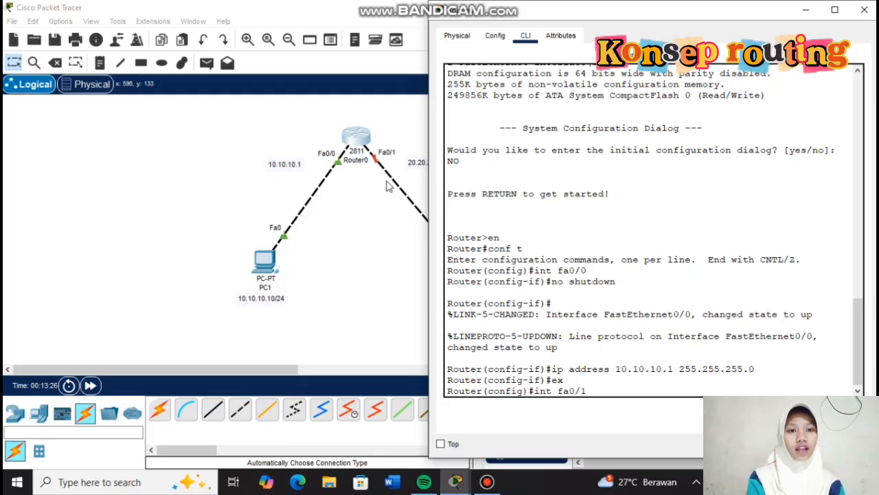
{"action": "key", "text": "Return"}
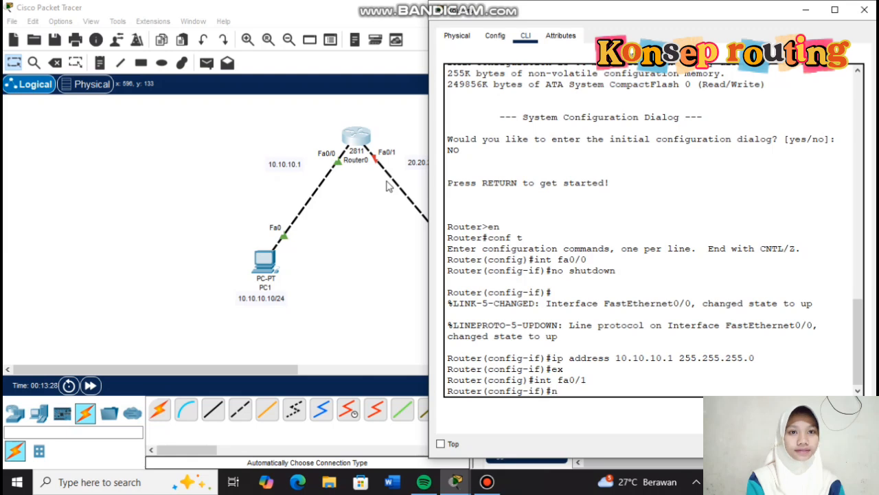
{"action": "type", "text": "no shut"}
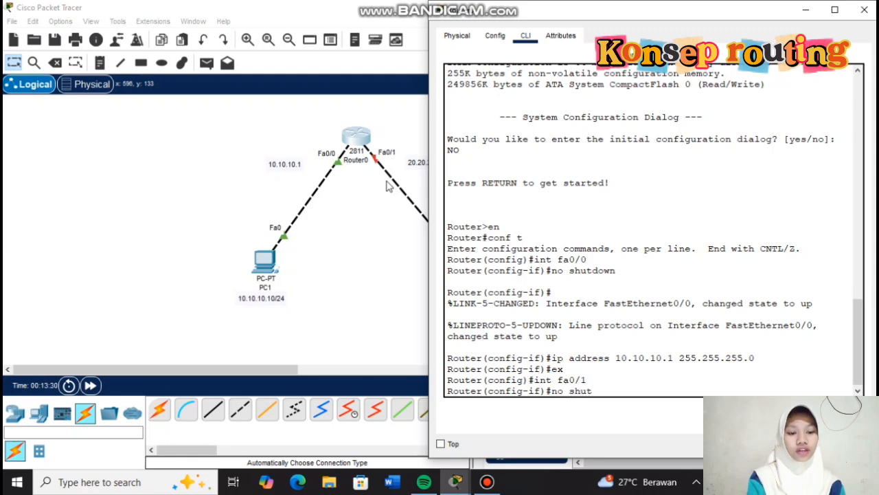
{"action": "type", "text": "di"}
{"action": "type", "text": "wn"}
{"action": "key", "text": "Return"}
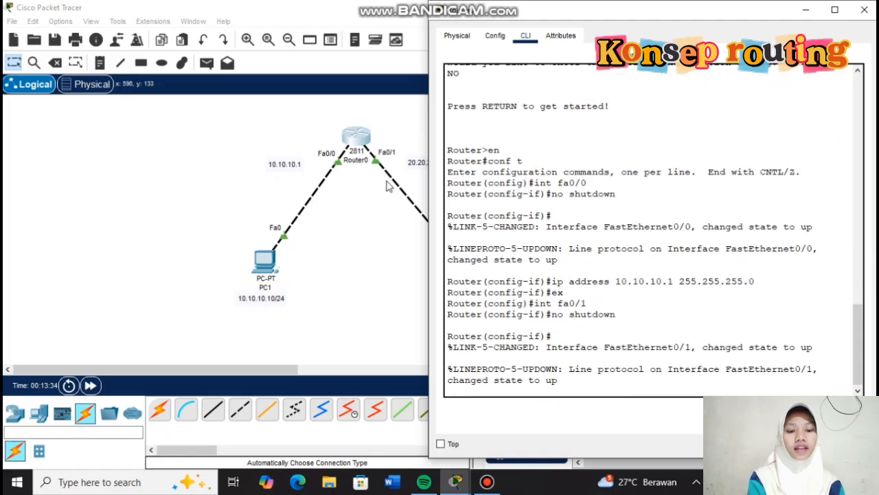
{"action": "key", "text": "Return"}
Assign fa0/1 the IP address 20.20.20.1 with mask 255.255.255.0 and close Router0's window.
{"action": "left_click_drag", "start_coordinate": [600, 16], "coordinate": [629, 16]}
{"action": "type", "text": "ip address 20.20.20.1 255.255."}
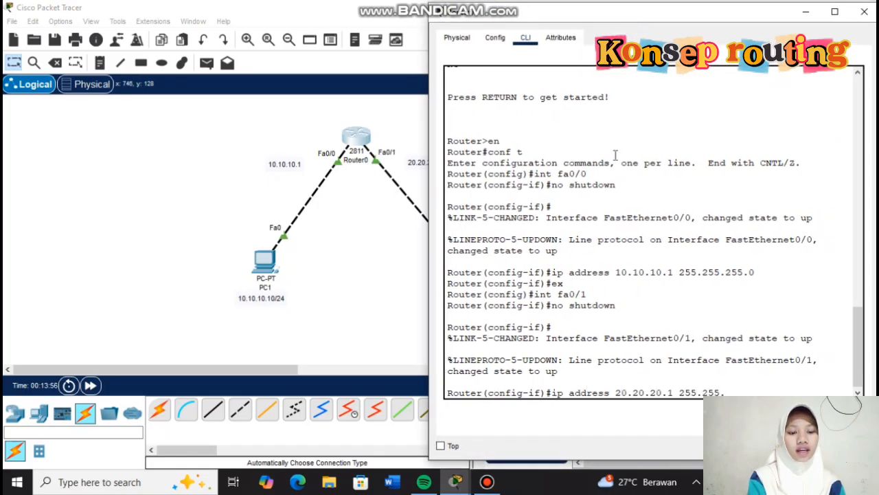
{"action": "type", "text": "255.0"}
{"action": "key", "text": "Return"}
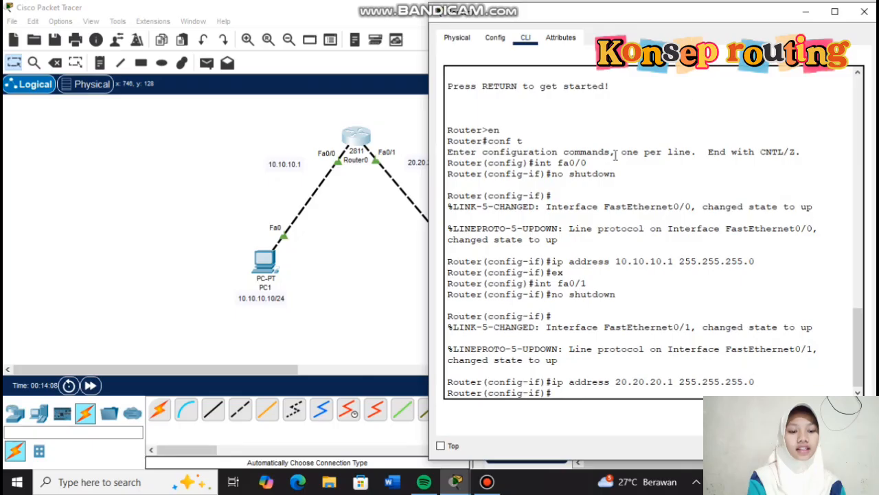
{"action": "left_click", "coordinate": [865, 12]}
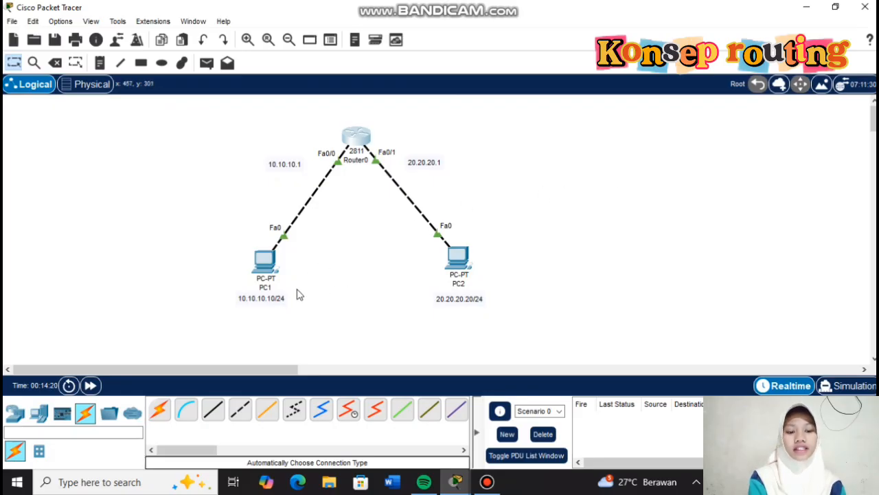
Ping 20.20.20.20 from PC1's command prompt, examine the replies and close PC1's window.
{"action": "left_click", "coordinate": [265, 261]}
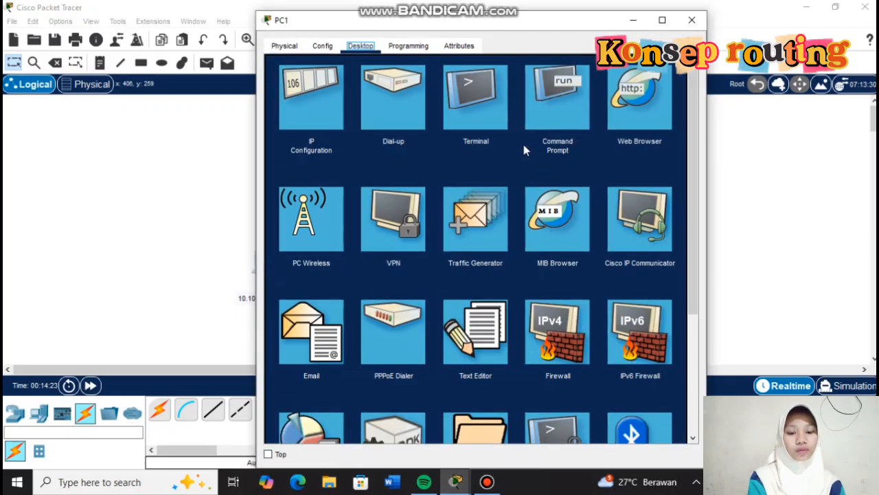
{"action": "left_click", "coordinate": [563, 127]}
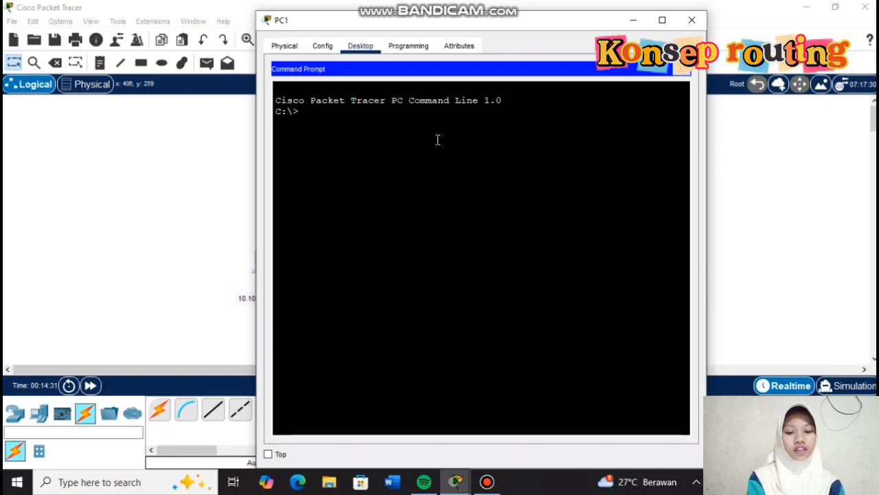
{"action": "type", "text": "ping 20.20.20.20"}
{"action": "key", "text": "Return"}
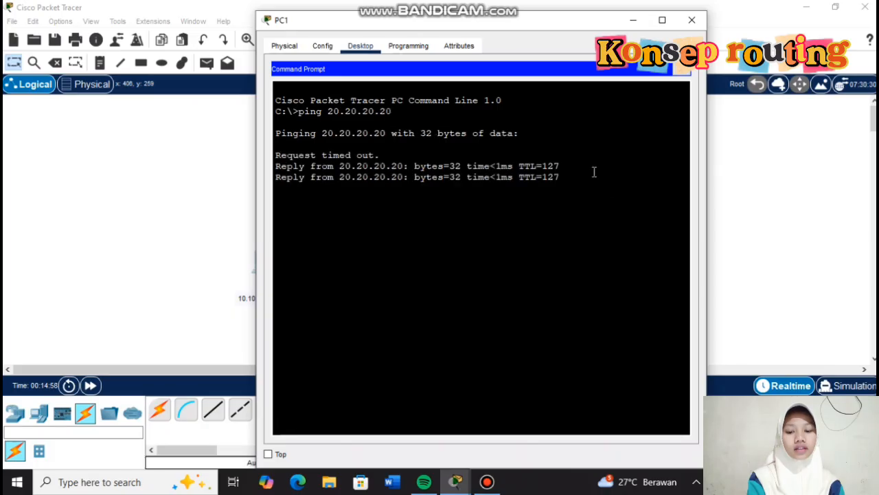
{"action": "left_click_drag", "start_coordinate": [277, 169], "coordinate": [541, 210]}
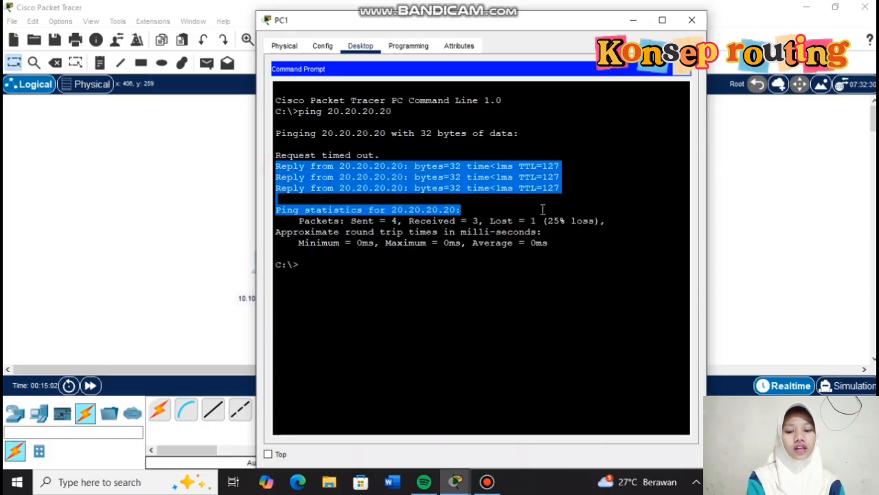
{"action": "left_click_drag", "start_coordinate": [444, 147], "coordinate": [277, 169]}
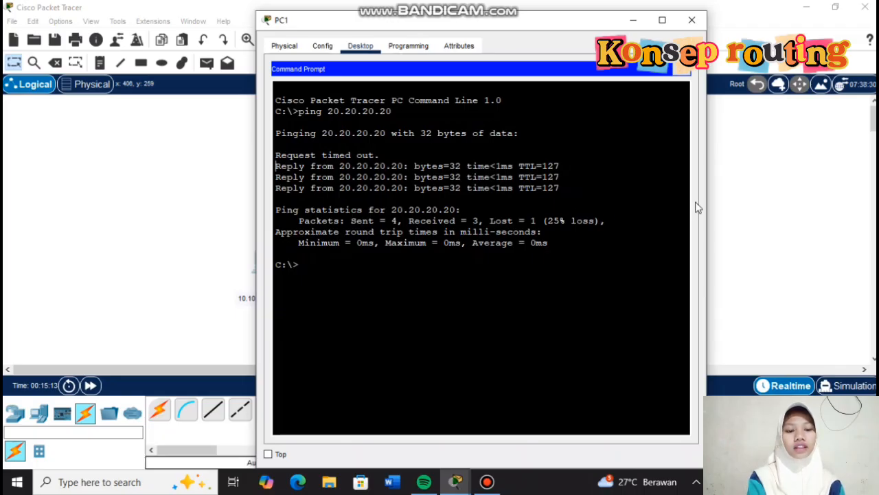
{"action": "left_click", "coordinate": [688, 22]}
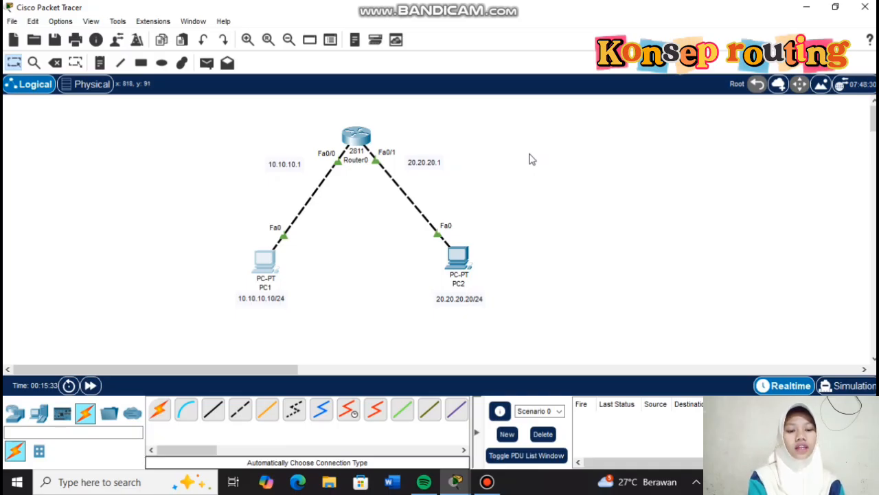
Exit interface configuration on Router0, view its routing table with do show ip route and close the window.
{"action": "left_click", "coordinate": [362, 136]}
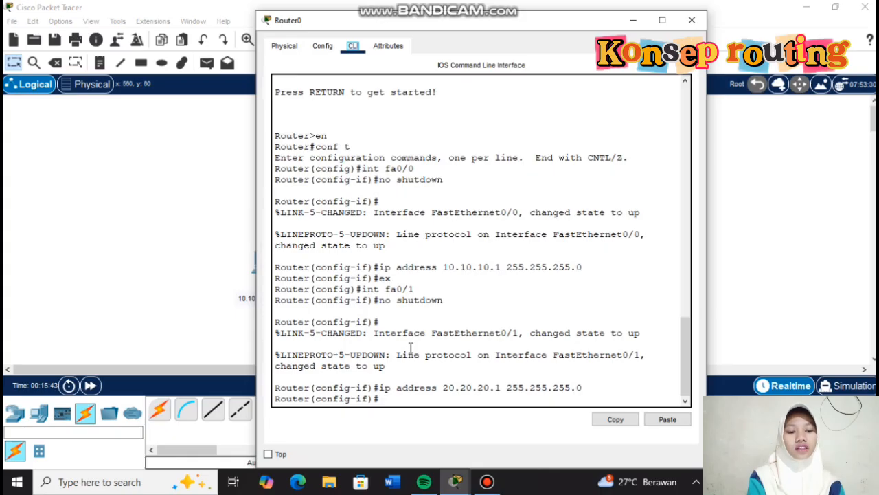
{"action": "type", "text": "e"}
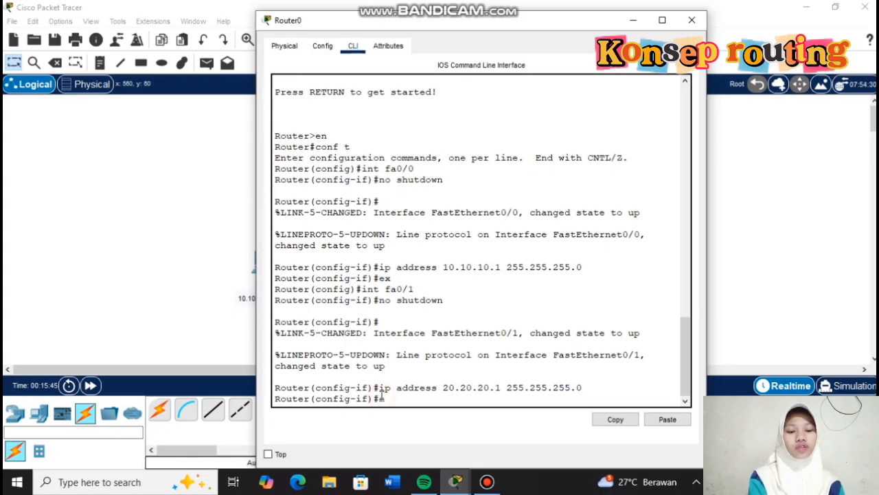
{"action": "type", "text": "x"}
{"action": "key", "text": "Return"}
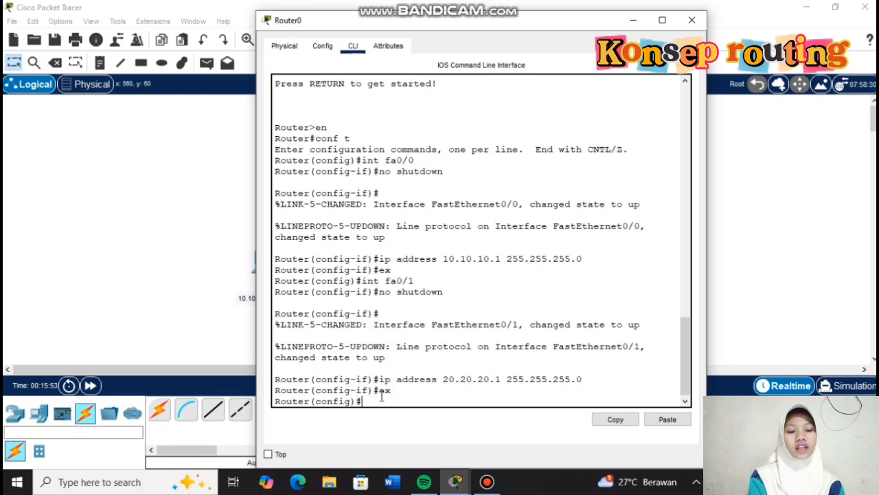
{"action": "type", "text": "do show ip"}
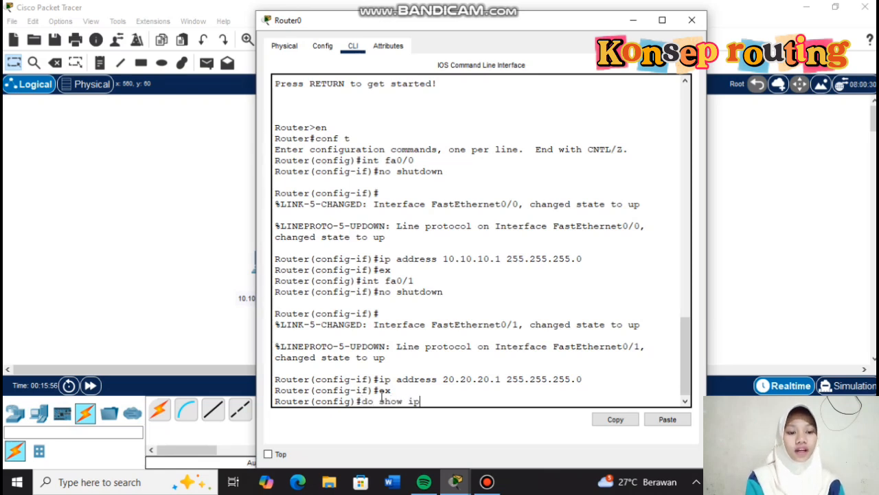
{"action": "type", "text": " route"}
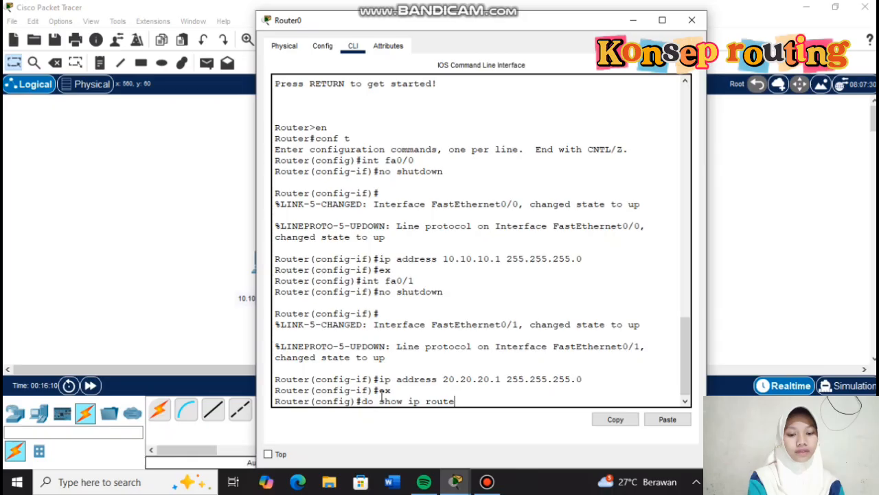
{"action": "key", "text": "Return"}
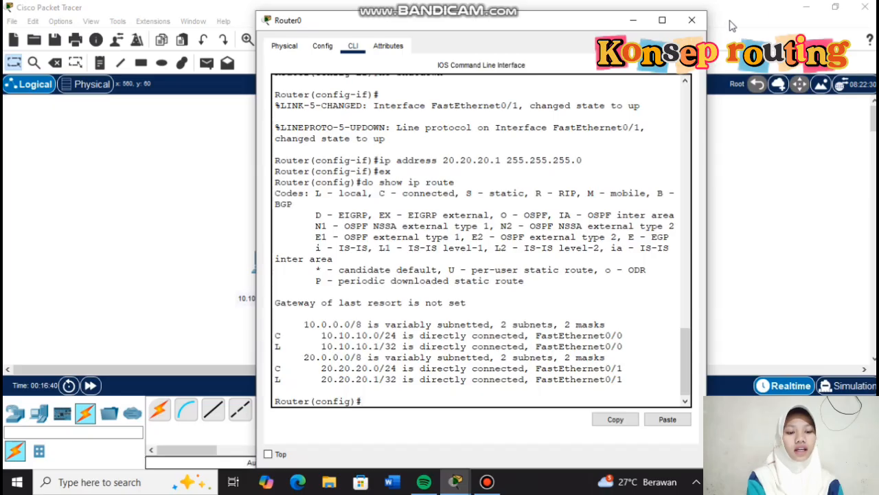
{"action": "left_click", "coordinate": [692, 20]}
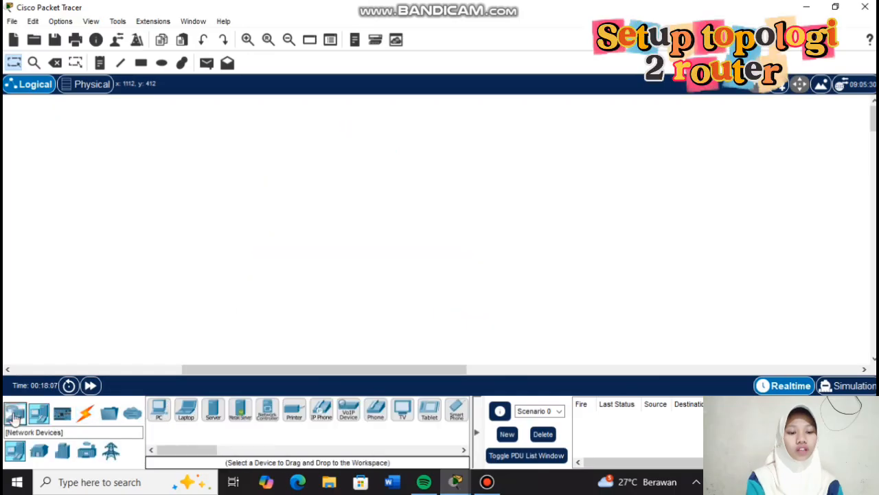
Place two 2911 routers side by side in the upper part of the empty workspace.
{"action": "left_click", "coordinate": [16, 451]}
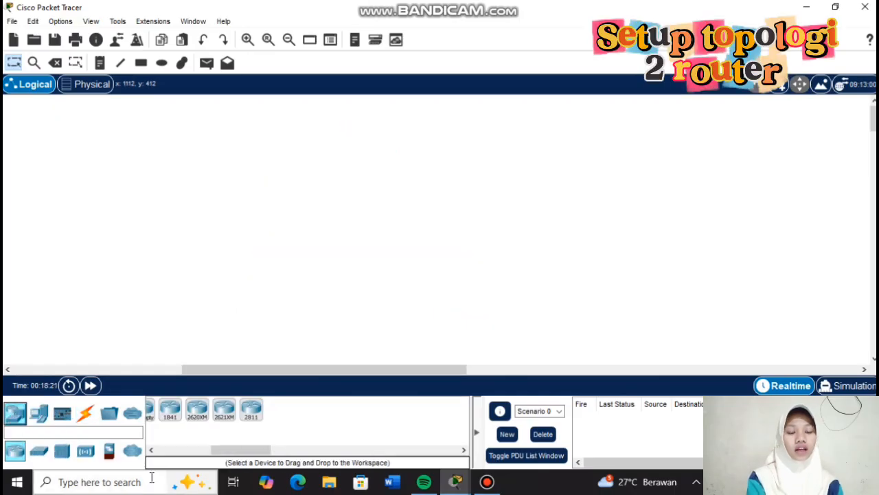
{"action": "left_click", "coordinate": [267, 410]}
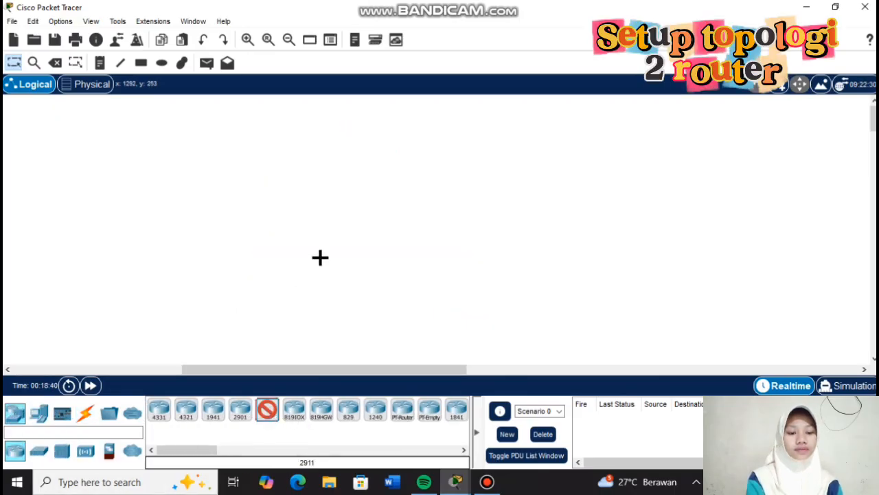
{"action": "left_click", "coordinate": [210, 137]}
{"action": "left_click", "coordinate": [400, 140]}
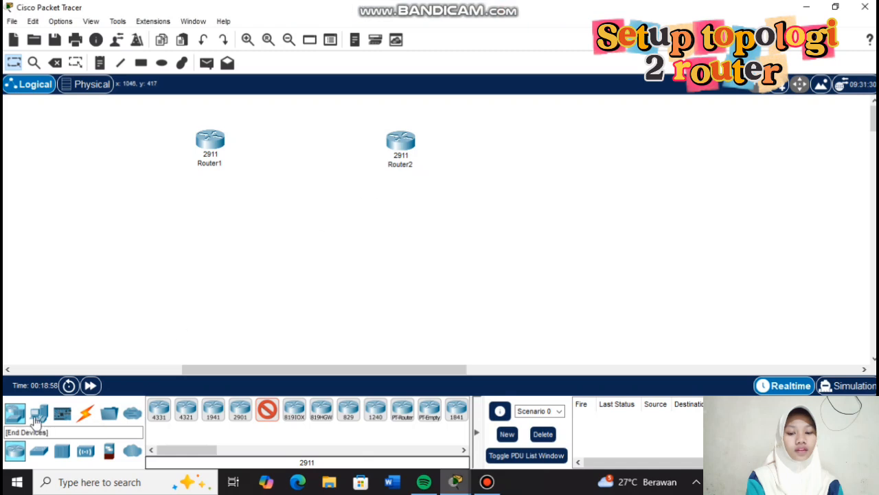
Add two PCs to the workspace, one below Router1 and one below Router2.
{"action": "left_click", "coordinate": [38, 414]}
{"action": "left_click", "coordinate": [159, 410]}
{"action": "left_click", "coordinate": [210, 280]}
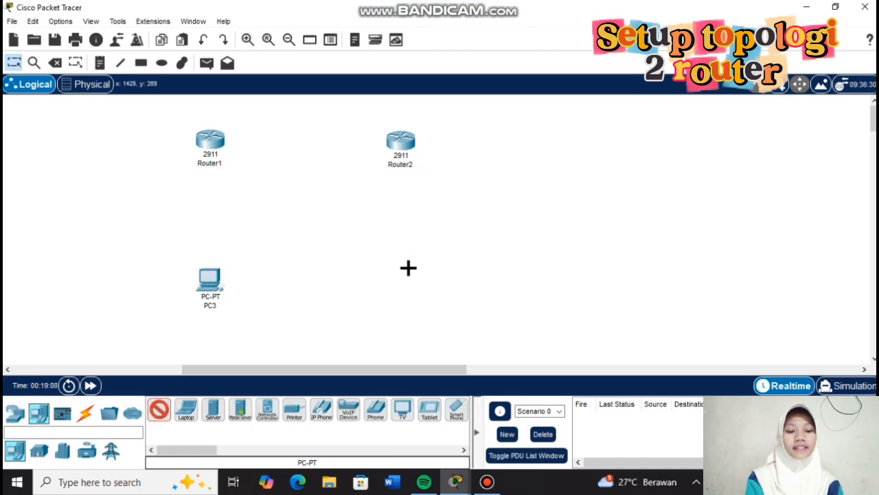
{"action": "left_click", "coordinate": [408, 268]}
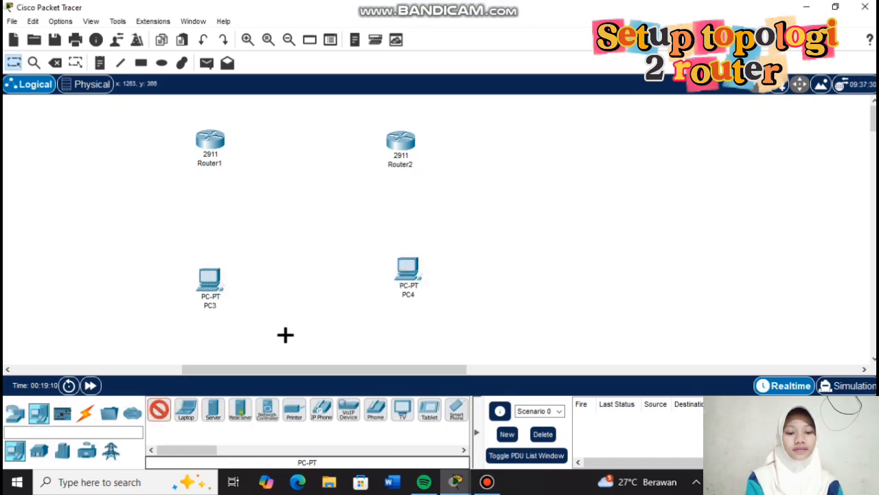
{"action": "left_click", "coordinate": [157, 411]}
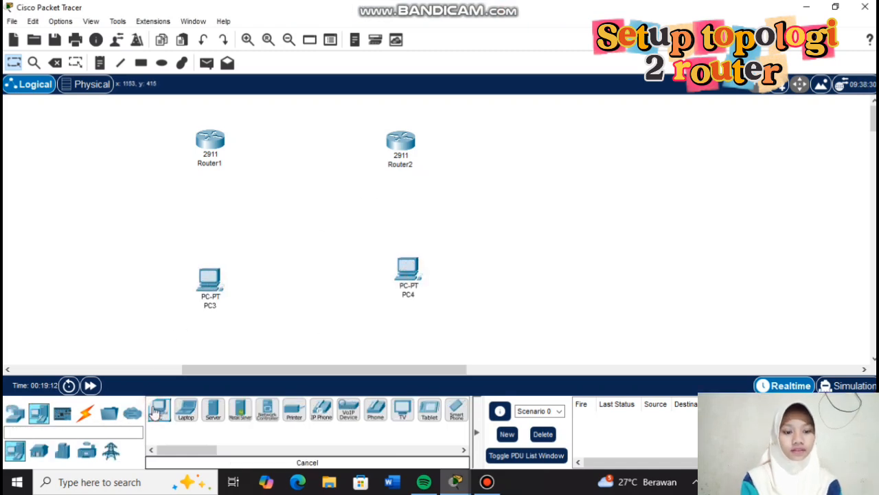
Rename the PC below Router1 as PC1 and the PC below Router2 as PC2.
{"action": "left_click", "coordinate": [414, 295]}
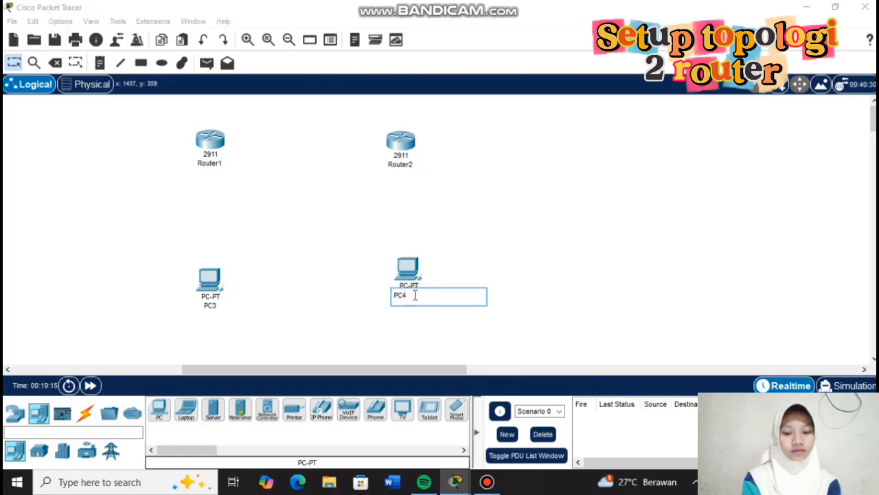
{"action": "key", "text": "BackSpace"}
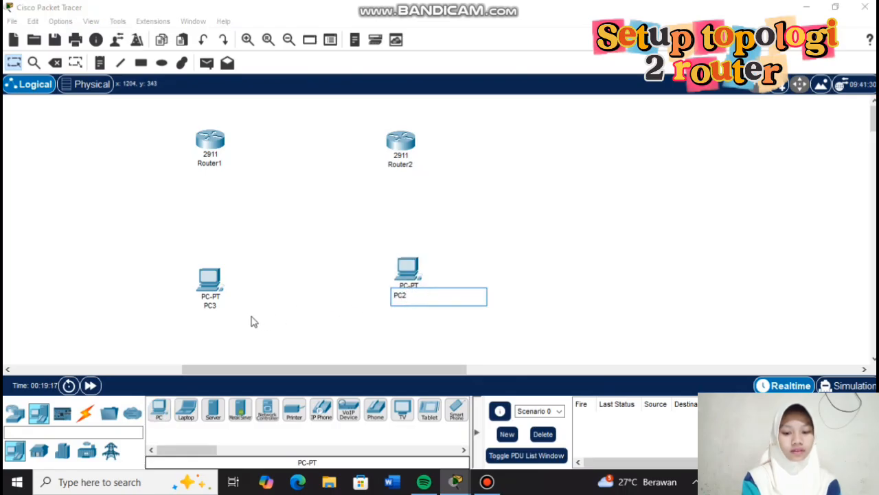
{"action": "left_click", "coordinate": [213, 311]}
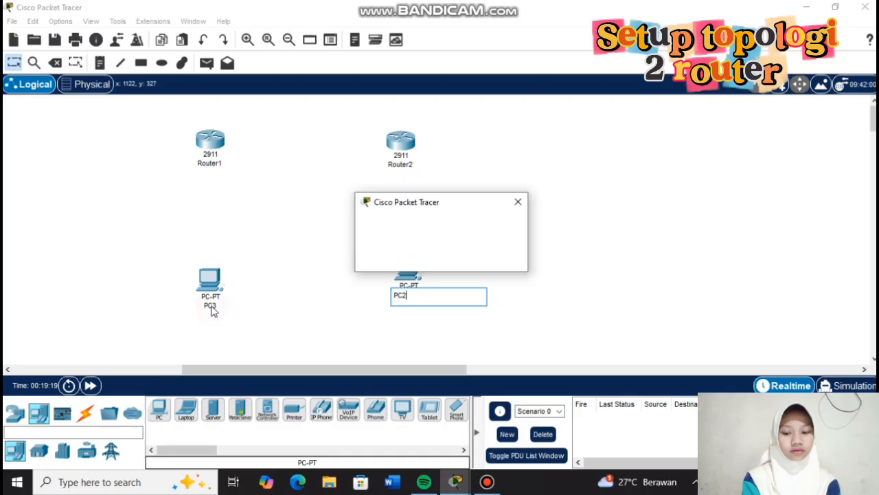
{"action": "left_click", "coordinate": [519, 206]}
{"action": "mouse_move", "coordinate": [414, 299]}
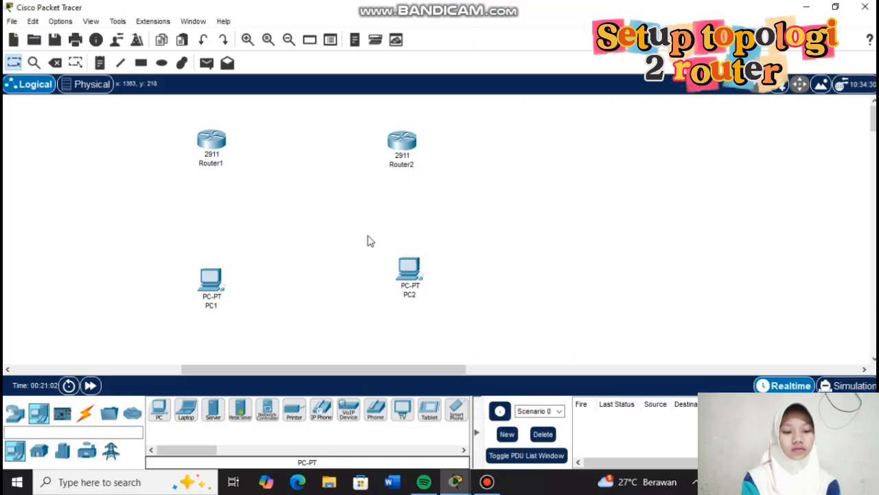
Connect PC1 to Router1 with an automatically chosen cable type.
{"action": "left_click", "coordinate": [86, 412]}
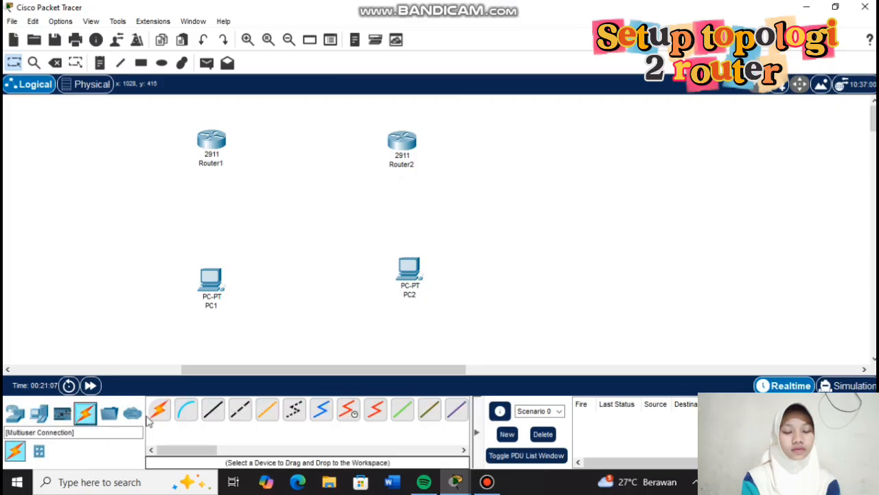
{"action": "left_click", "coordinate": [158, 410]}
{"action": "left_click", "coordinate": [211, 292]}
{"action": "left_click", "coordinate": [211, 144]}
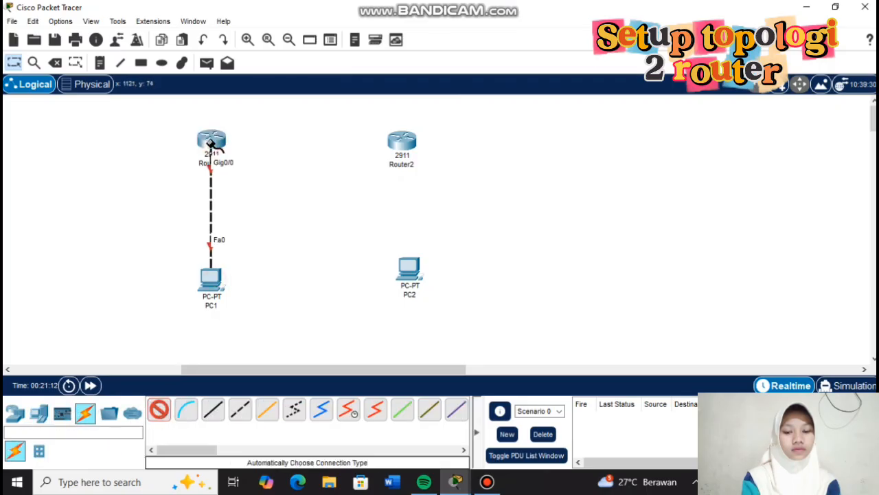
Connect Router1 to Router2 and Router2 to PC2 with automatically chosen cables.
{"action": "left_click", "coordinate": [211, 141]}
{"action": "left_click", "coordinate": [405, 141]}
{"action": "left_click", "coordinate": [409, 141]}
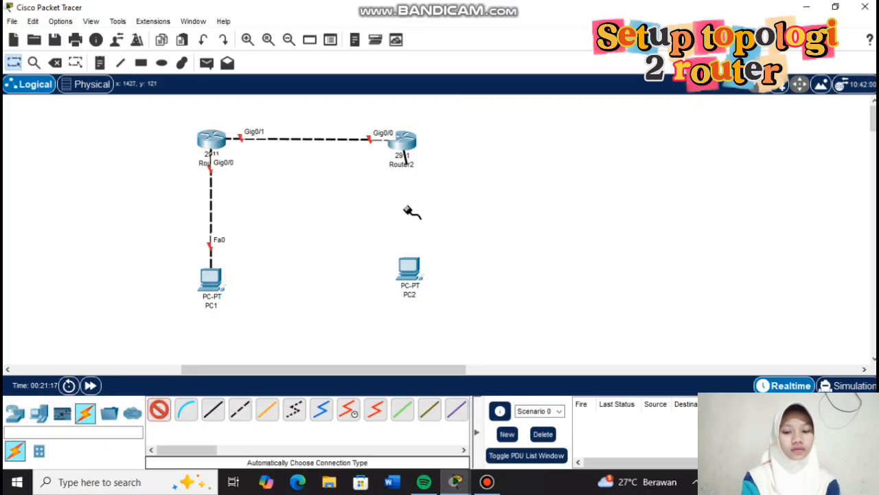
{"action": "left_click", "coordinate": [408, 266]}
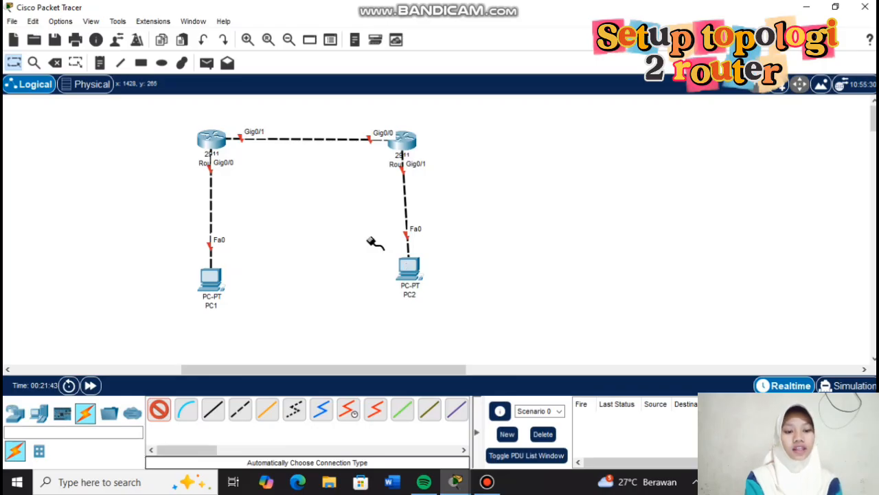
Add the note 192.168.1.10/24 below PC1 as its address label.
{"action": "left_click", "coordinate": [99, 63]}
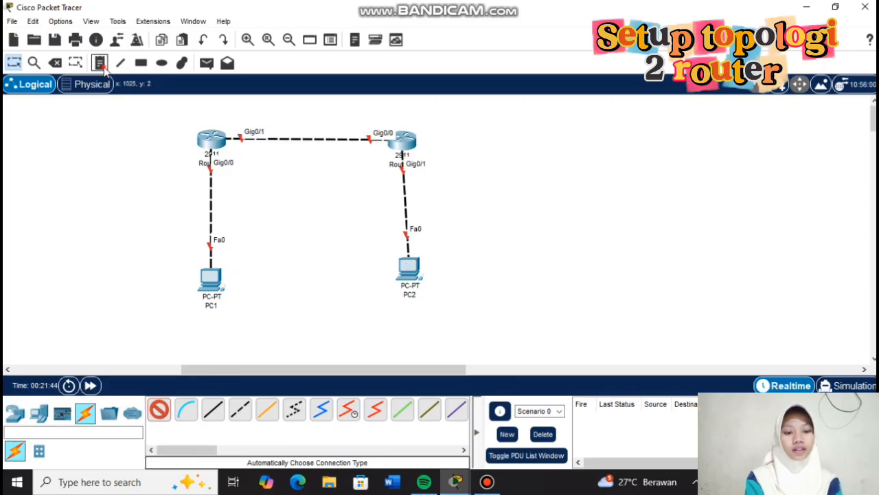
{"action": "left_click", "coordinate": [176, 316]}
{"action": "type", "text": "192.168.1.10/24"}
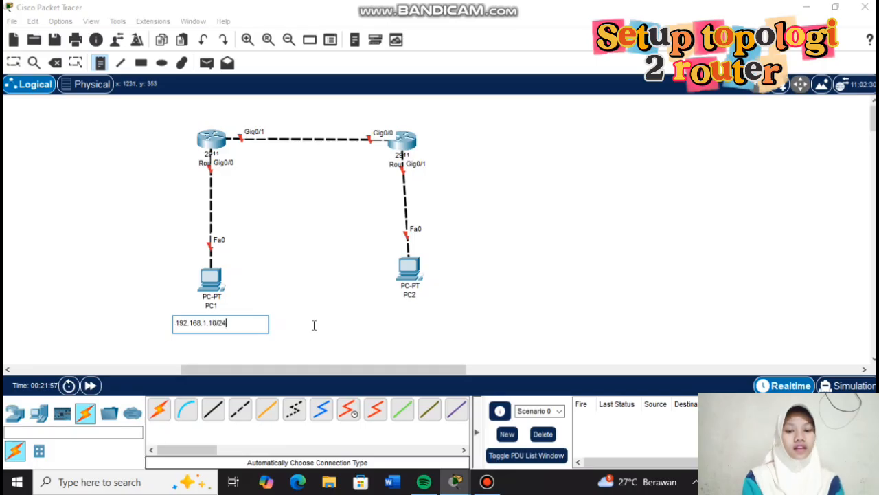
Add the note 192.168.20.10/24 below PC2 and align PC2 and its note with PC1's row.
{"action": "left_click", "coordinate": [392, 319]}
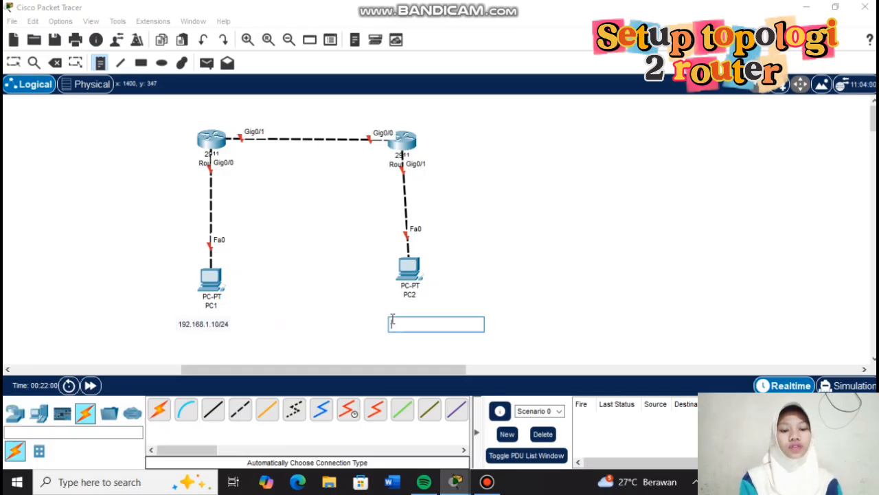
{"action": "type", "text": "192.168.20"}
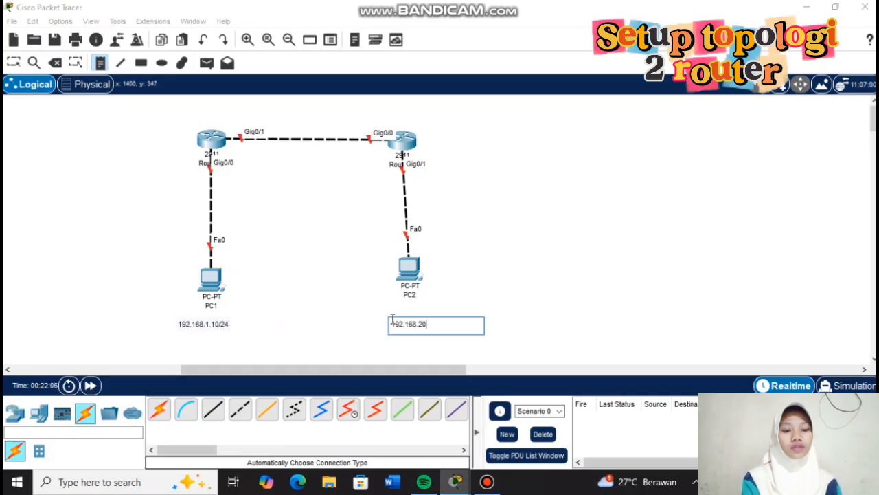
{"action": "type", "text": ".10/24"}
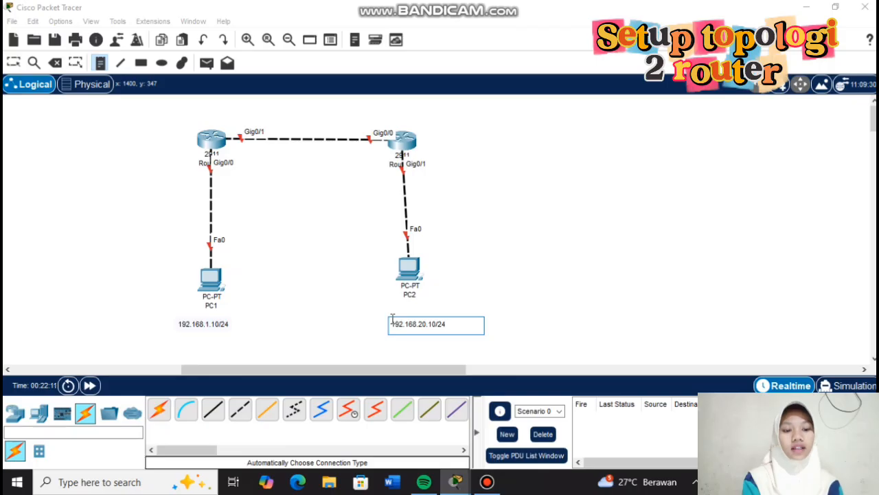
{"action": "left_click", "coordinate": [516, 260]}
{"action": "key", "text": "Escape"}
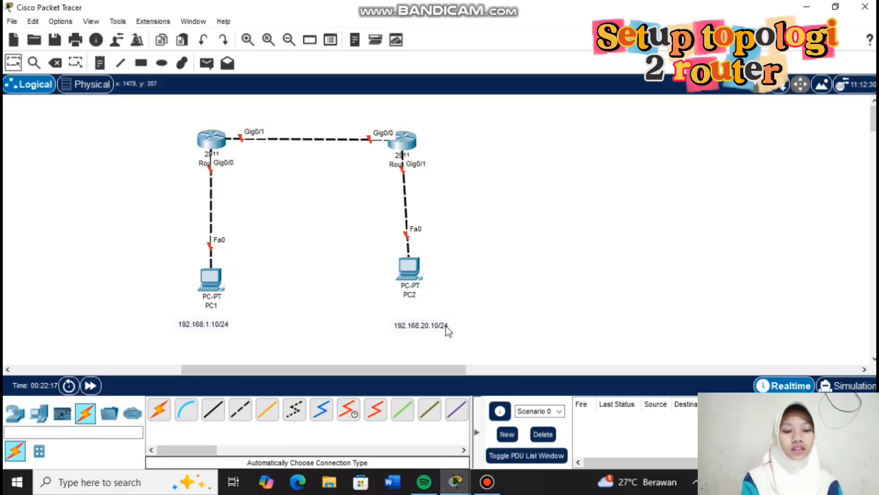
{"action": "left_click_drag", "start_coordinate": [409, 273], "coordinate": [408, 278]}
{"action": "left_click_drag", "start_coordinate": [415, 321], "coordinate": [407, 320]}
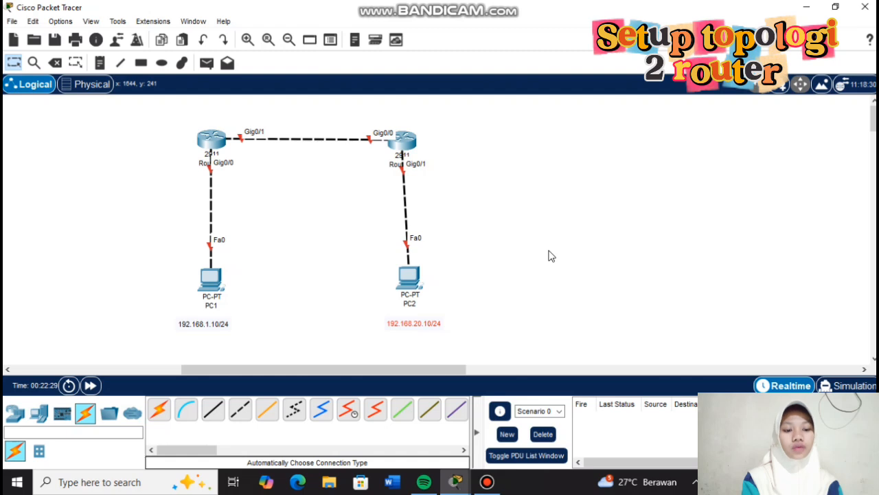
Add the gateway note gw 192.168.1.1/24 beside Router1's link to PC1.
{"action": "left_click", "coordinate": [100, 63]}
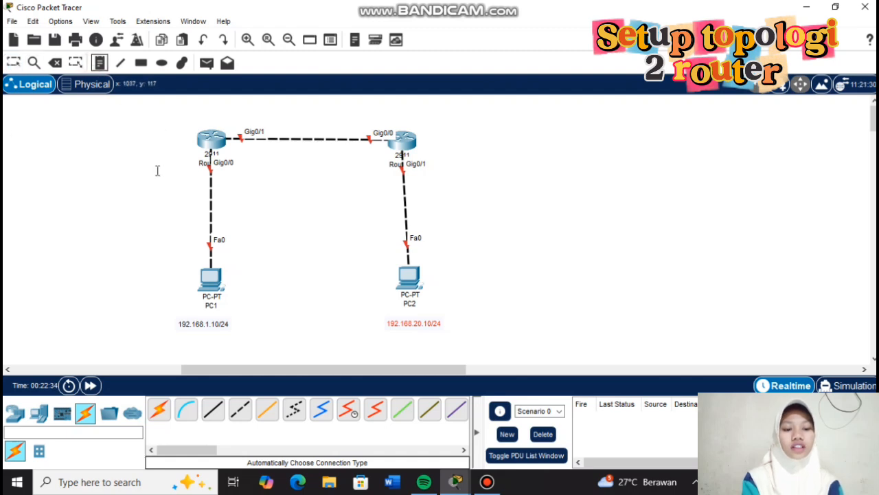
{"action": "left_click", "coordinate": [124, 165]}
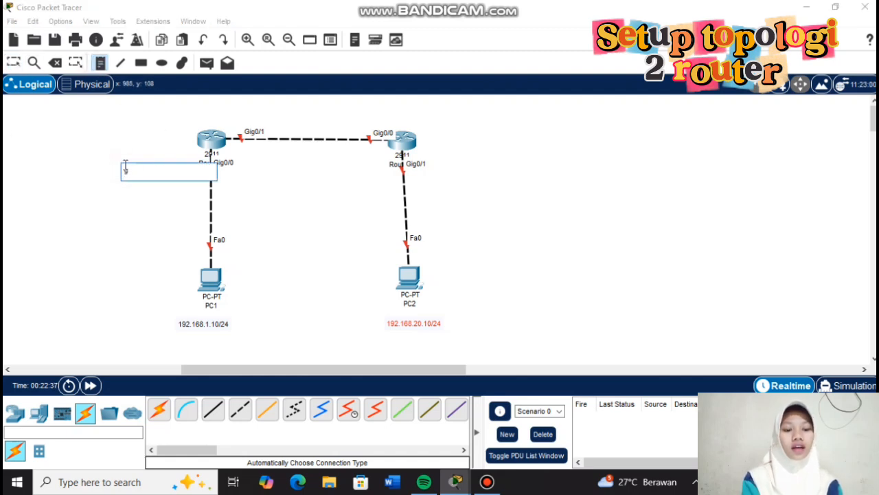
{"action": "type", "text": "gw 19"}
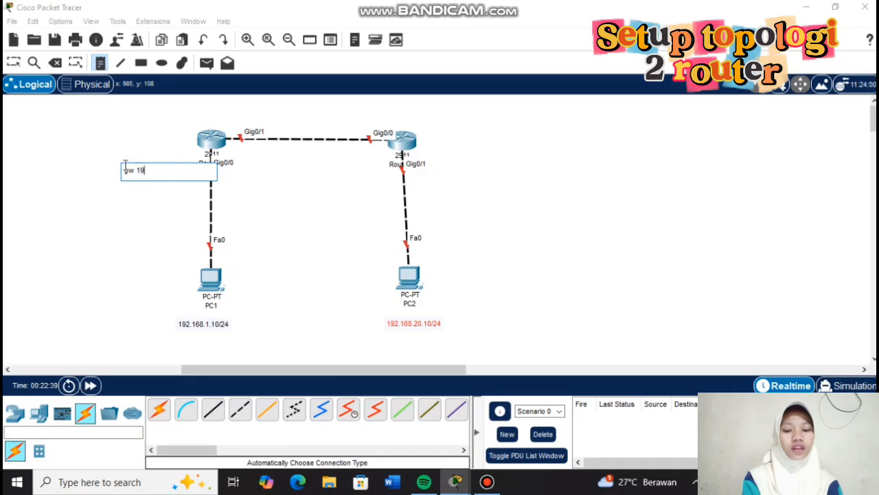
{"action": "type", "text": "2.168."}
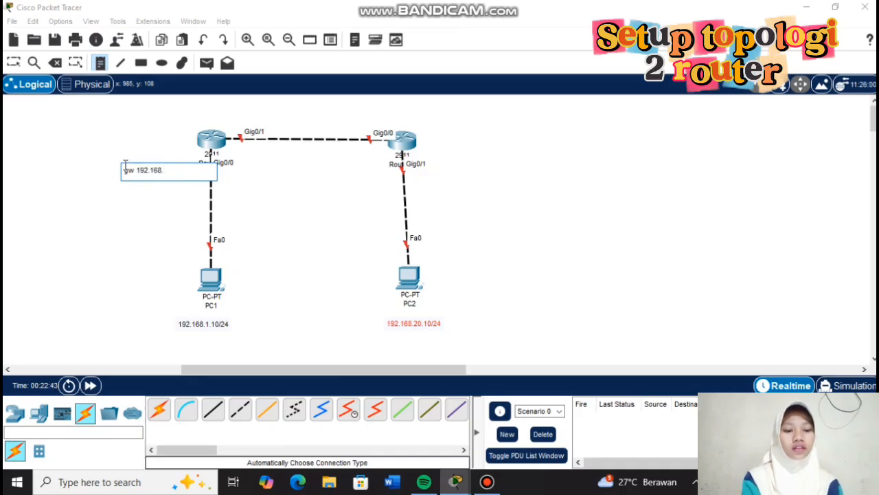
{"action": "type", "text": "1"}
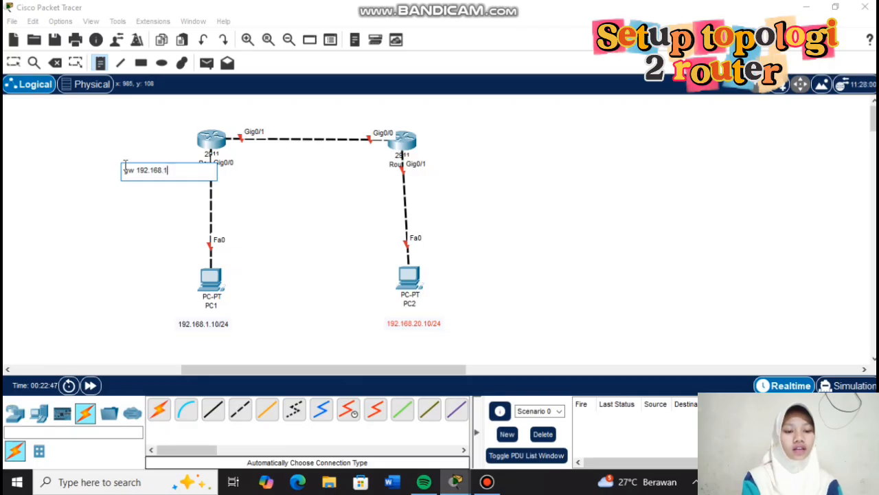
{"action": "type", "text": ".1/24"}
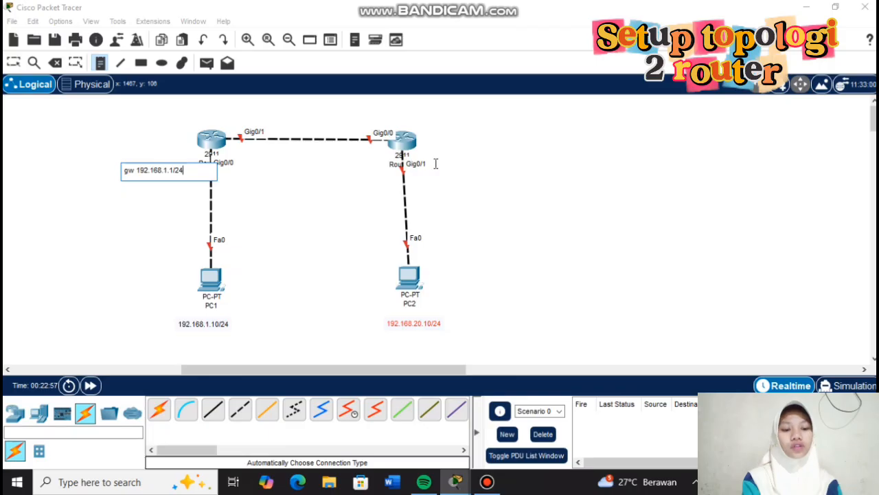
Add the gateway note gw 192.168.2.1/24 beside Router2's link to PC2 and stop adding notes.
{"action": "left_click", "coordinate": [436, 165]}
{"action": "type", "text": "gw 192.168.2.1/24"}
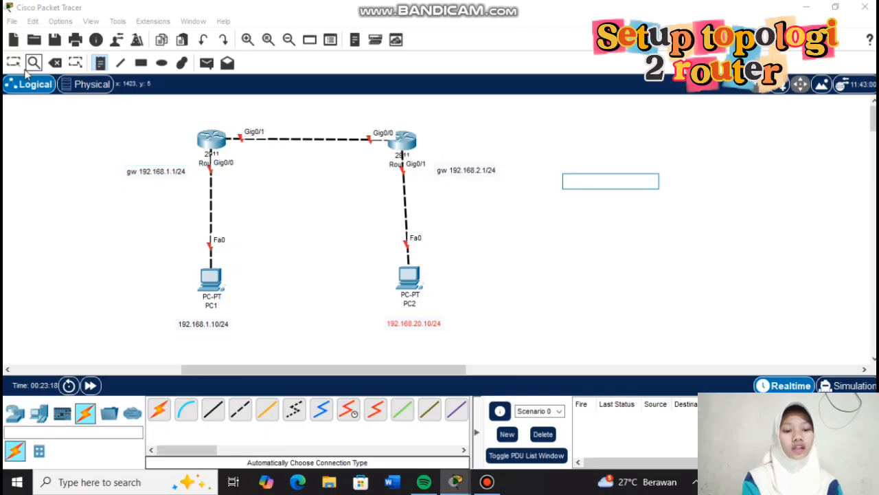
{"action": "left_click", "coordinate": [13, 63]}
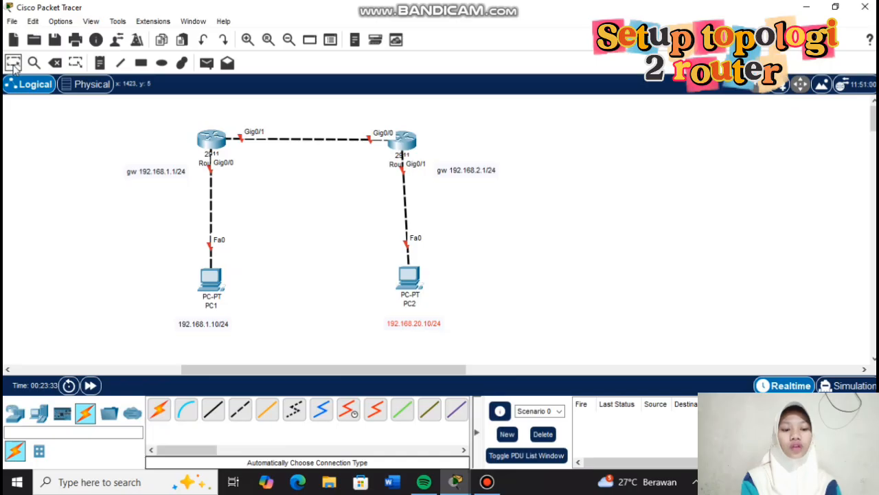
Add the note 10.10.10.1/24 above Router1 for its link to Router2.
{"action": "left_click", "coordinate": [99, 63]}
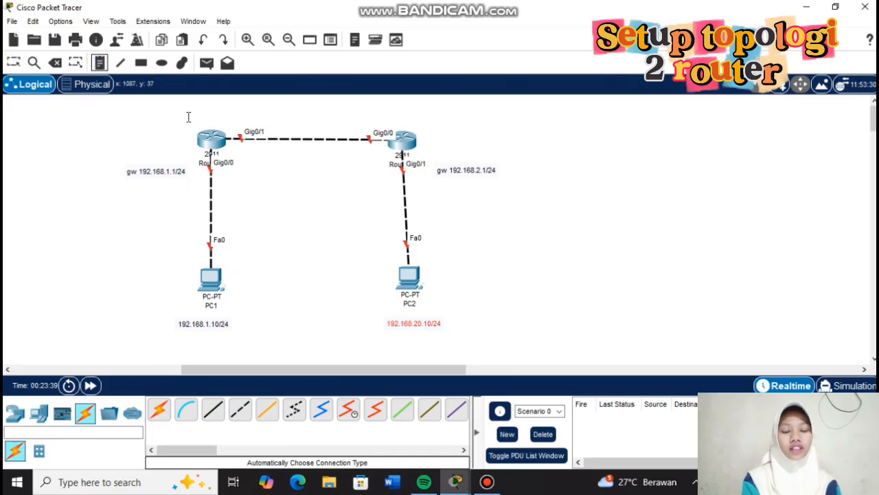
{"action": "left_click", "coordinate": [183, 118]}
{"action": "type", "text": "10.10.10.1/"}
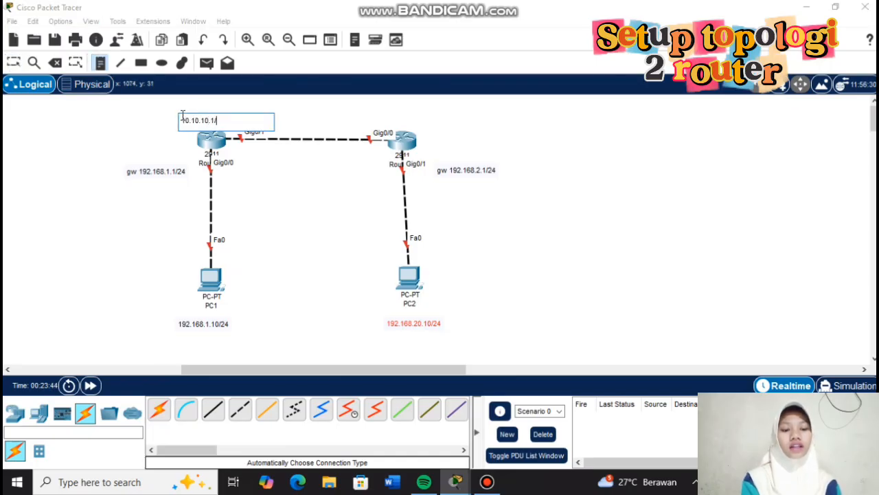
{"action": "type", "text": "24"}
Add the note 10.10.10.2/24 above Router2 and move it clear of the Gig0/0 label.
{"action": "left_click", "coordinate": [369, 119]}
{"action": "type", "text": "10"}
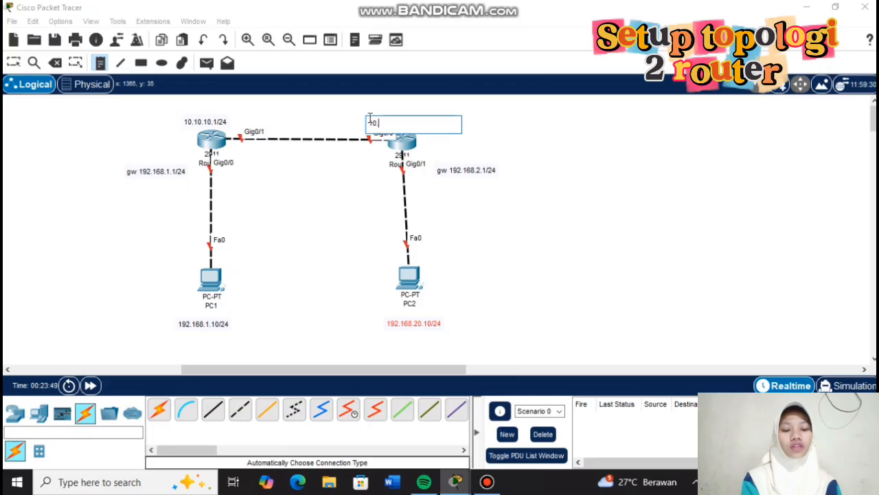
{"action": "type", "text": ".10.10.2/24"}
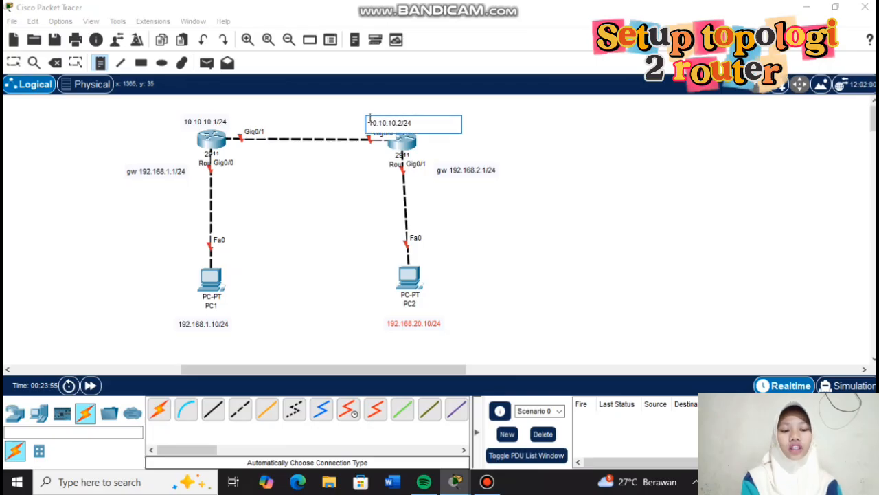
{"action": "left_click", "coordinate": [13, 63]}
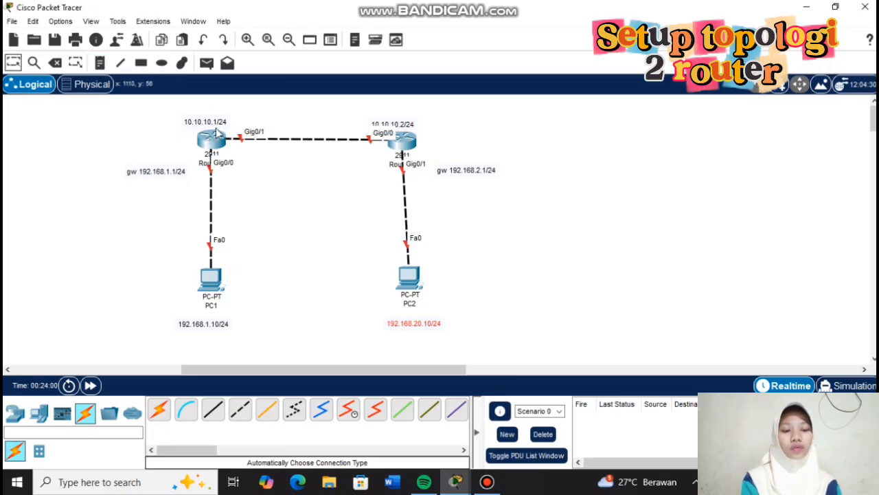
{"action": "left_click_drag", "start_coordinate": [384, 125], "coordinate": [397, 121]}
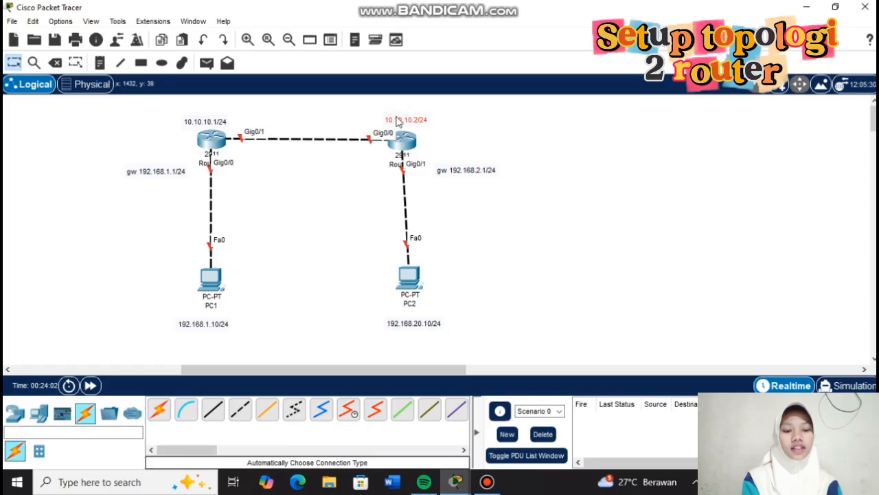
Move the 10.10.10.1/24 note slightly higher above Router1, and enter global configuration mode on Router1, declining the initial configuration dialog.
{"action": "left_click_drag", "start_coordinate": [214, 123], "coordinate": [215, 115]}
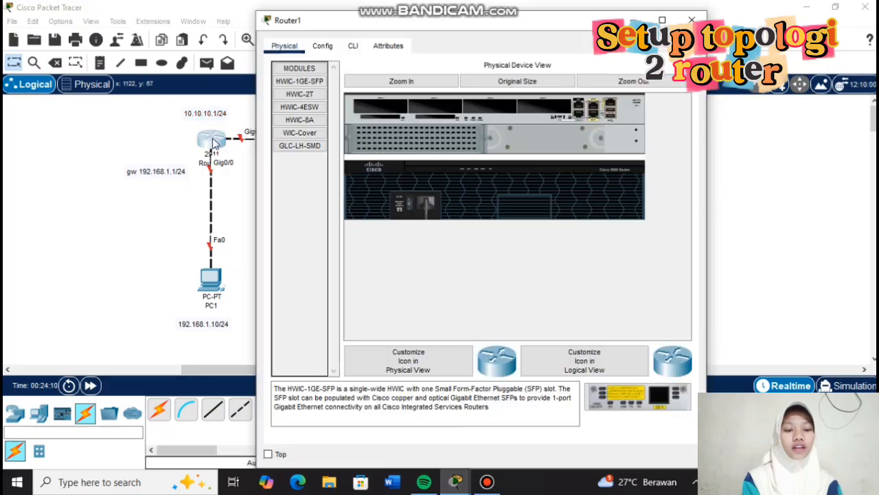
{"action": "left_click", "coordinate": [353, 46]}
{"action": "type", "text": "no"}
{"action": "key", "text": "Return"}
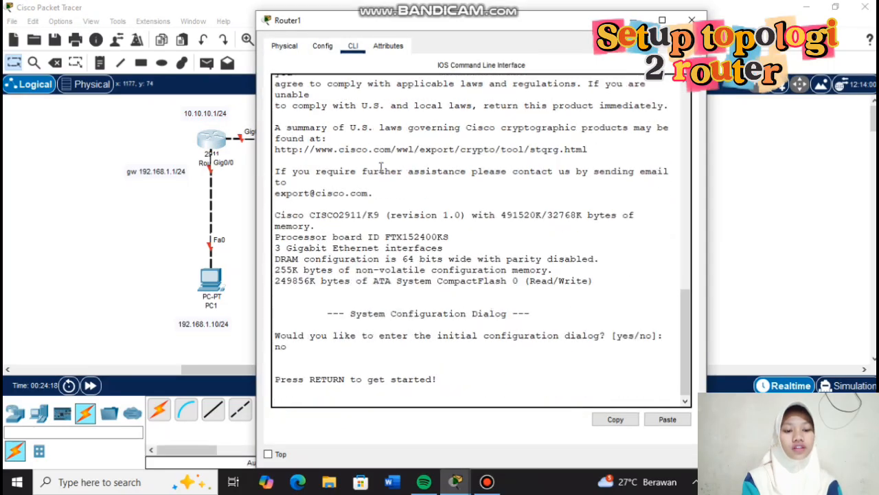
{"action": "key", "text": "Return"}
{"action": "type", "text": "en"}
{"action": "key", "text": "Return"}
{"action": "type", "text": "conf t"}
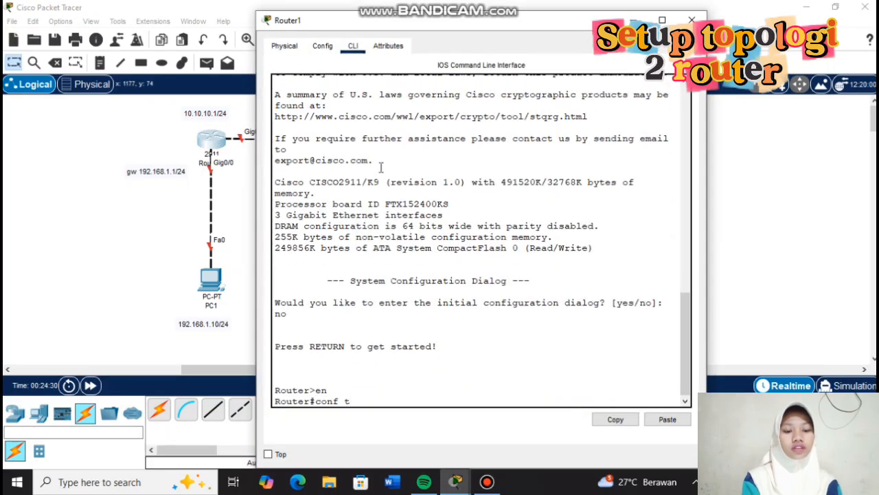
{"action": "key", "text": "Return"}
Enable Router1's interfaces gig0/0-1 together as a range with no shutdown.
{"action": "type", "text": "int range fa0"}
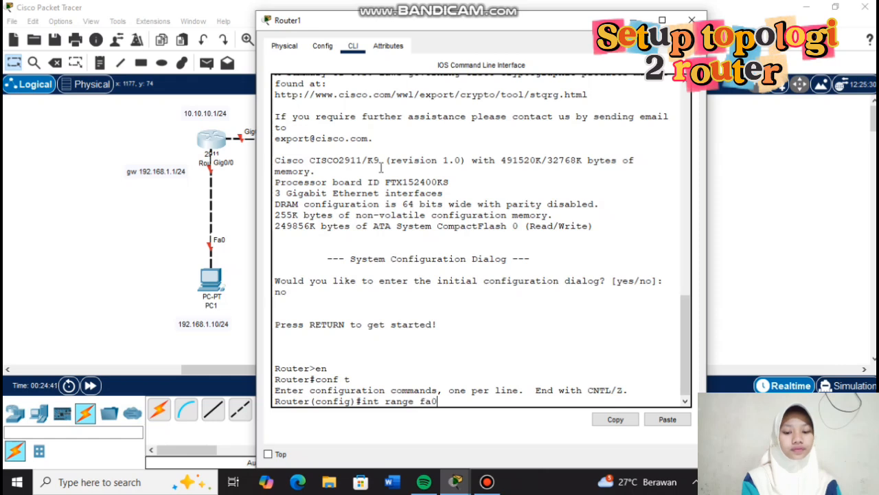
{"action": "key", "text": "BackSpace"}
{"action": "key", "text": "BackSpace"}
{"action": "key", "text": "BackSpace"}
{"action": "type", "text": "gig0/0-1"}
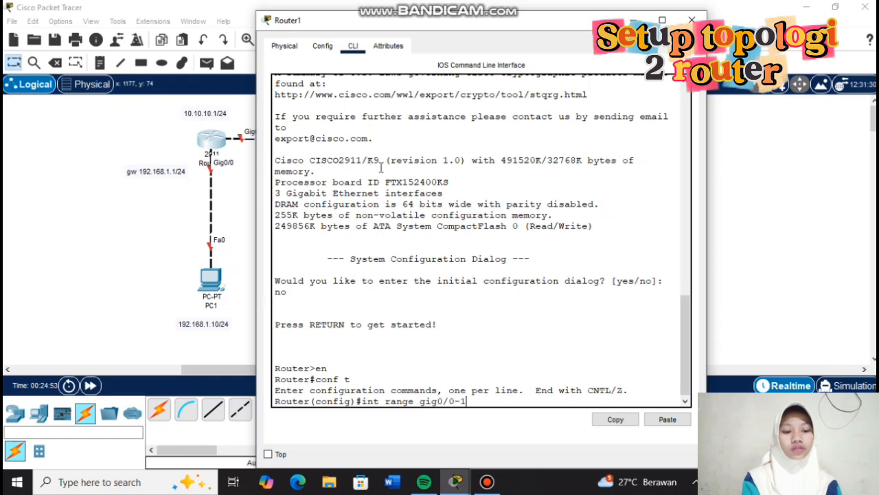
{"action": "key", "text": "Return"}
{"action": "type", "text": "no shutdown"}
{"action": "key", "text": "Return"}
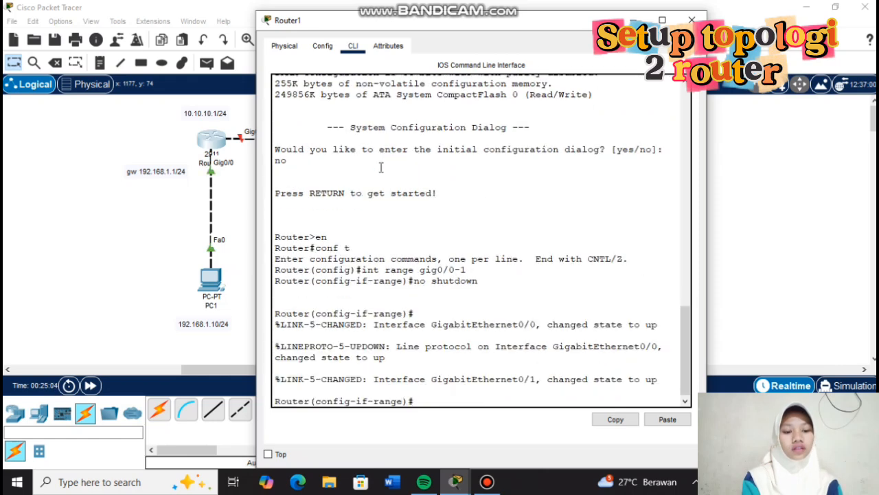
Display Router1's interface summary with do show ip int brief.
{"action": "type", "text": "ds"}
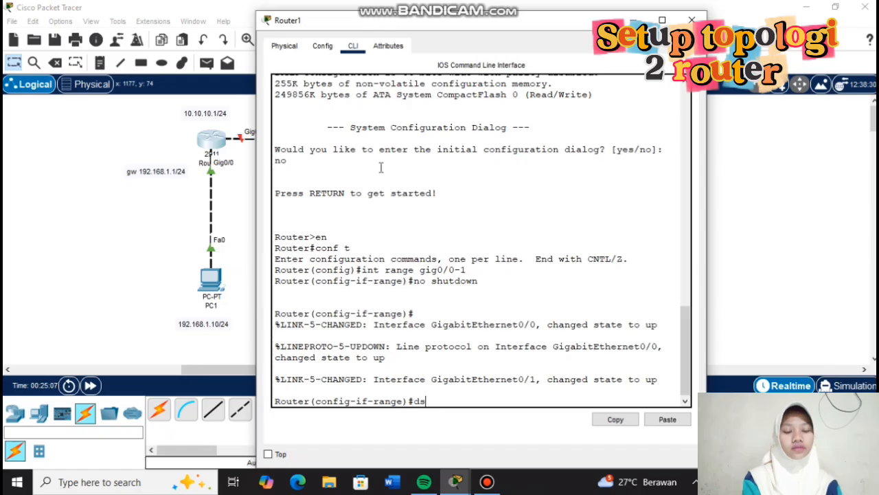
{"action": "key", "text": "BackSpace"}
{"action": "type", "text": "o show ip"}
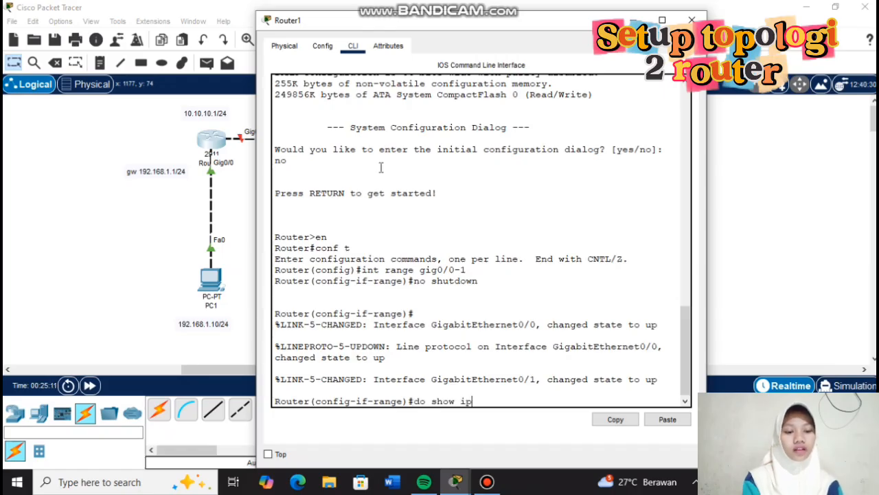
{"action": "type", "text": " int brief"}
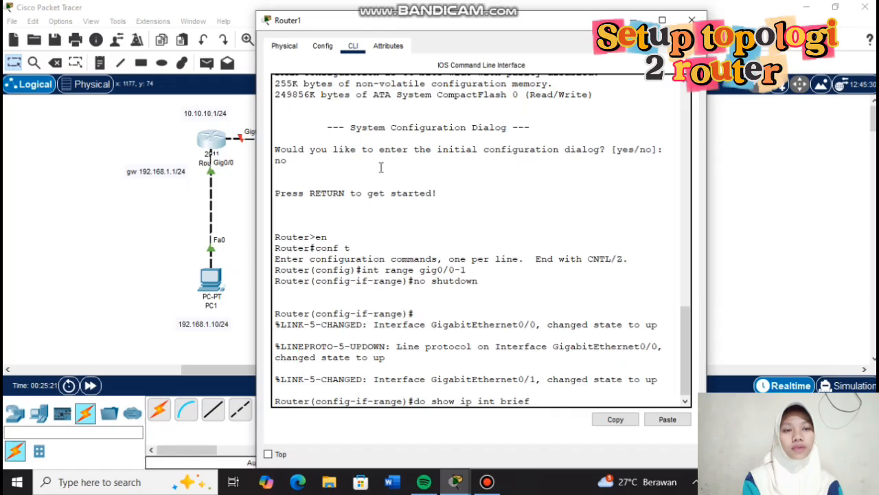
{"action": "key", "text": "Return"}
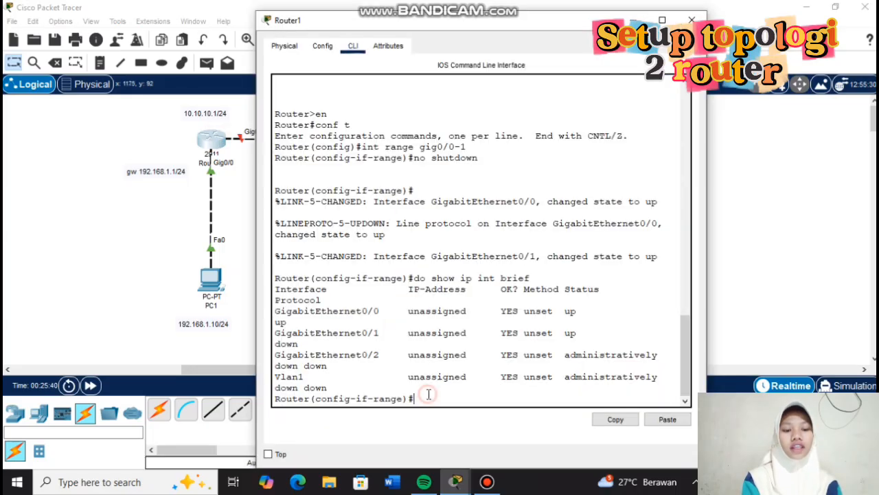
Assign 192.168.1.1 with mask 255.255.255.0 to Router1's gig0/0 and exit interface configuration.
{"action": "type", "text": "int gig0/0"}
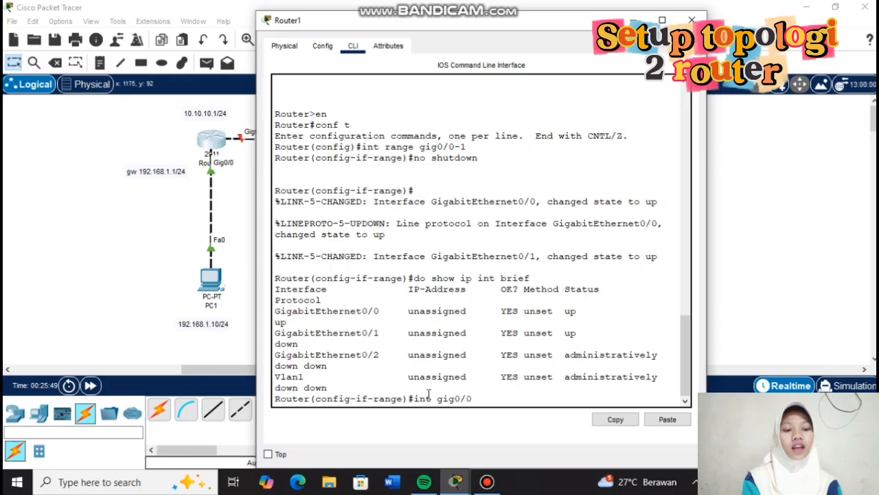
{"action": "key", "text": "Return"}
{"action": "type", "text": "ip address 192.168.1.1 2"}
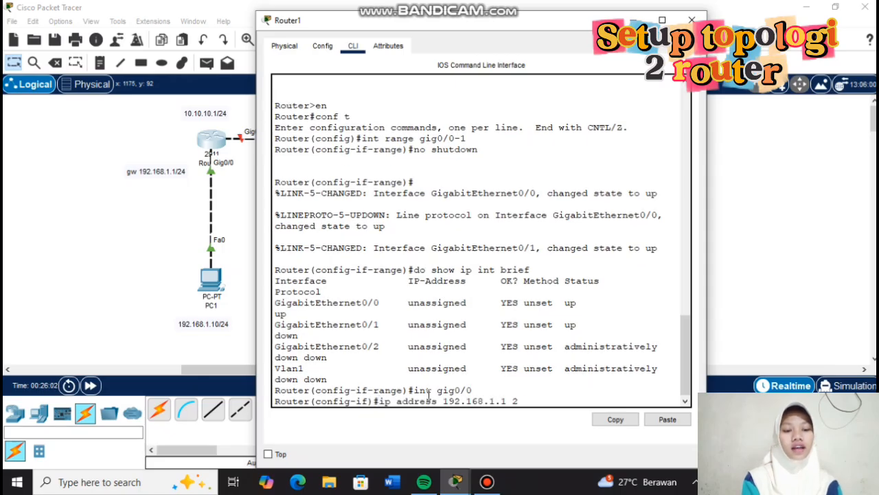
{"action": "type", "text": "55.255.255.0"}
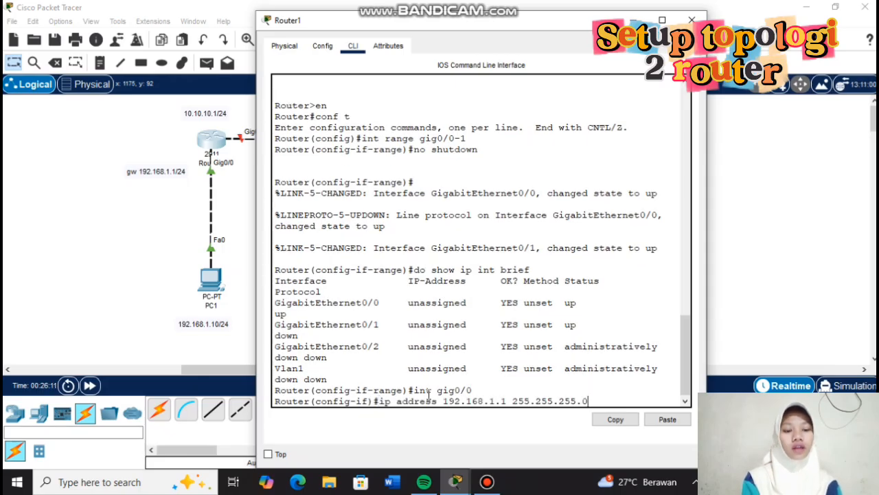
{"action": "key", "text": "Return"}
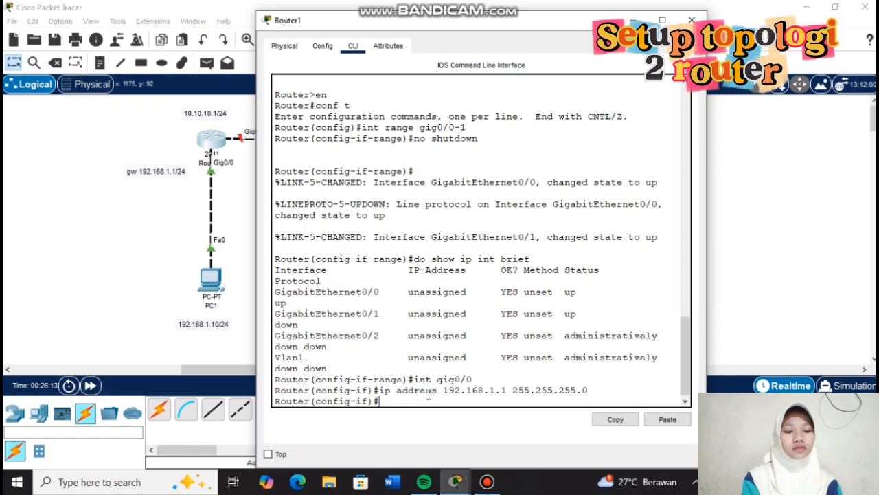
{"action": "type", "text": "ex"}
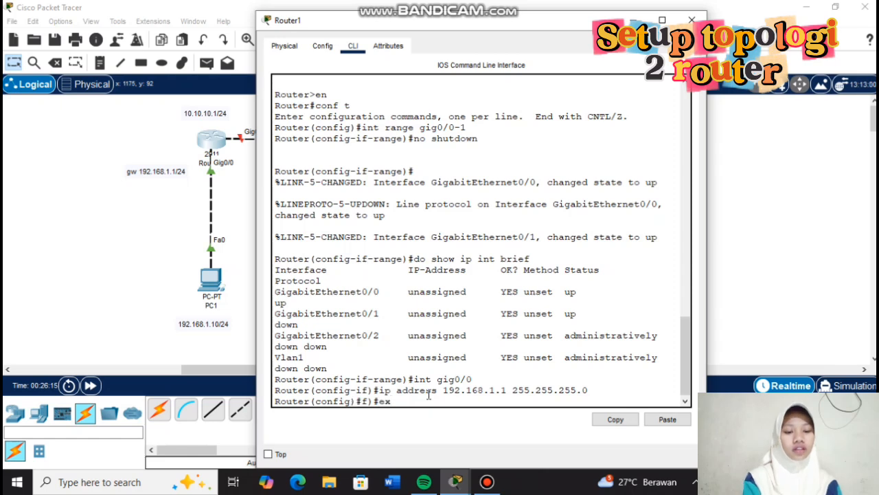
{"action": "key", "text": "Return"}
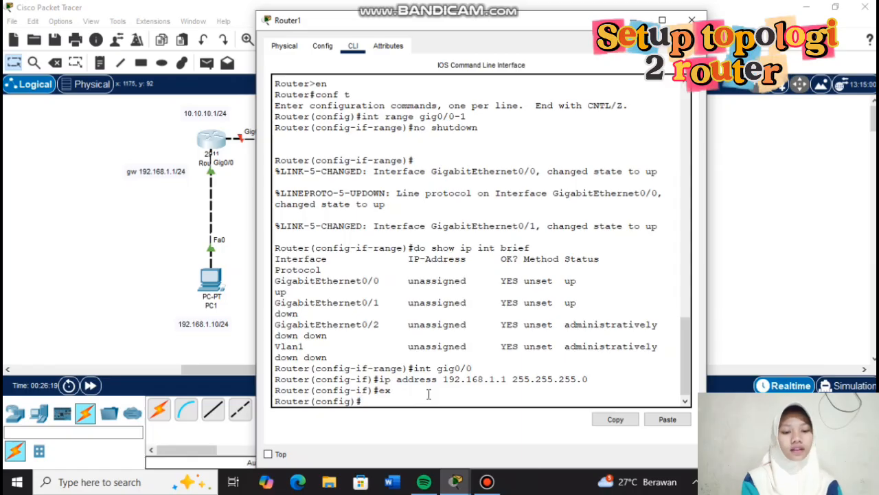
Assign 10.10.10.1 with mask 255.255.255.0 to Router1's gig0/1 interface.
{"action": "type", "text": "int"}
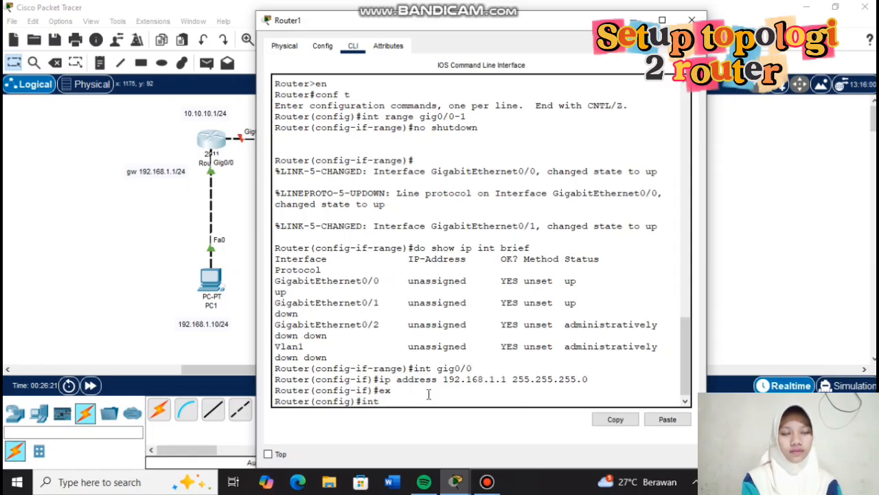
{"action": "type", "text": " gig"}
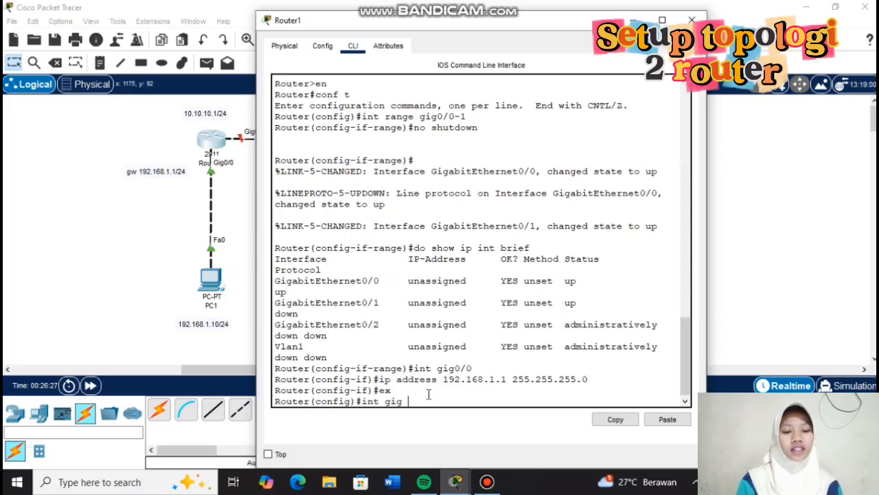
{"action": "type", "text": " 0/1"}
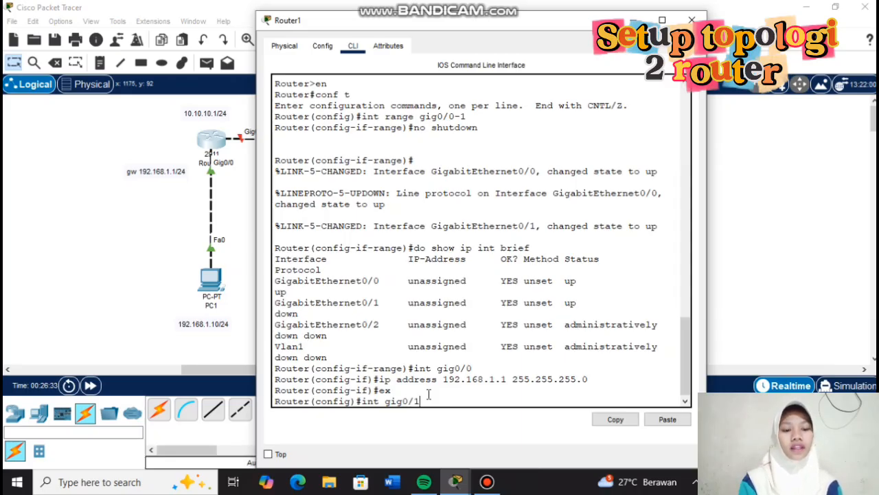
{"action": "key", "text": "Return"}
{"action": "type", "text": "ip adddress 192."}
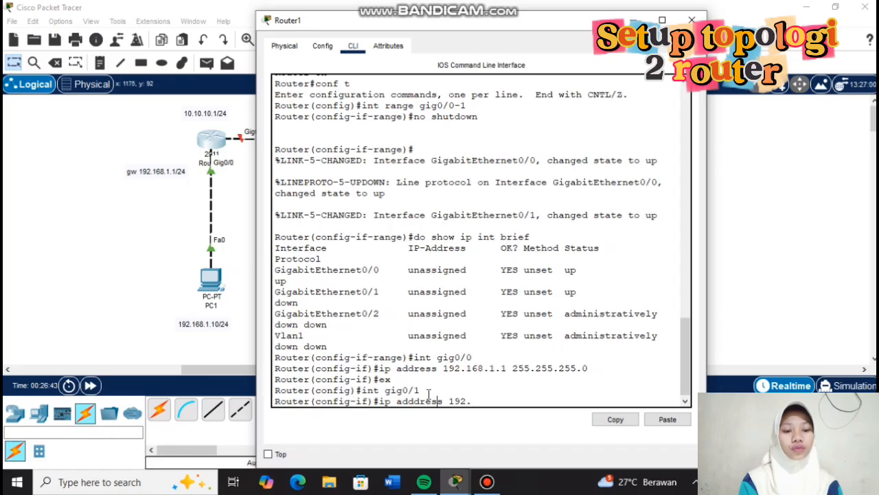
{"action": "key", "text": "Left"}
{"action": "key", "text": "Left"}
{"action": "key", "text": "Left"}
{"action": "key", "text": "BackSpace"}
{"action": "key", "text": "Right"}
{"action": "key", "text": "Right"}
{"action": "key", "text": "Right"}
{"action": "key", "text": "Right"}
{"action": "key", "text": "Right"}
{"action": "key", "text": "Right"}
{"action": "key", "text": "Right"}
{"action": "key", "text": "Right"}
{"action": "key", "text": "Right"}
{"action": "type", "text": "168."}
{"action": "key", "text": "BackSpace"}
{"action": "key", "text": "BackSpace"}
{"action": "key", "text": "BackSpace"}
{"action": "key", "text": "BackSpace"}
{"action": "key", "text": "BackSpace"}
{"action": "key", "text": "BackSpace"}
{"action": "key", "text": "BackSpace"}
{"action": "type", "text": "0"}
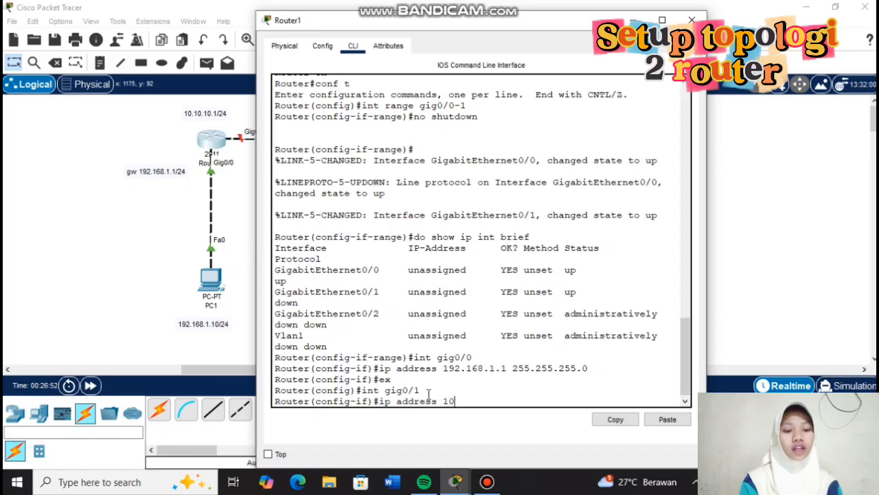
{"action": "type", "text": ".10.10.1"}
{"action": "key", "text": "BackSpace"}
{"action": "type", "text": ".1 255.255.255.0"}
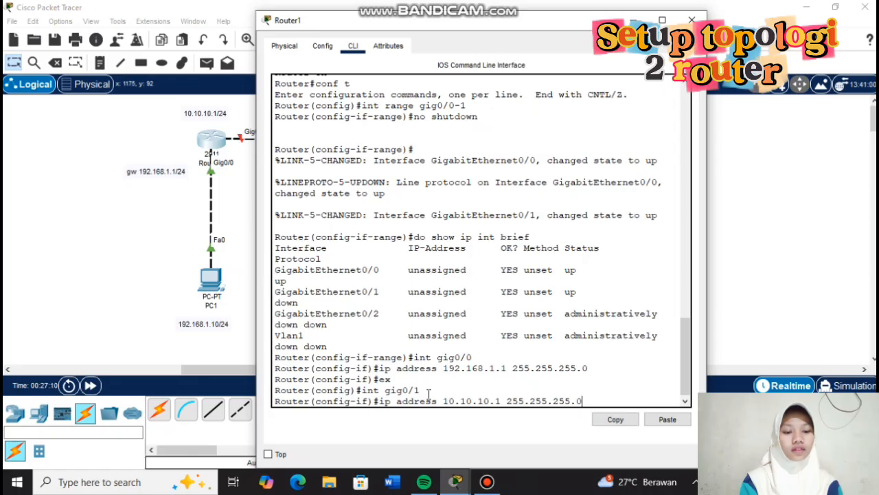
{"action": "key", "text": "Return"}
Check Router1's routing table with do show ip route, and close the router's window.
{"action": "type", "text": "do sh"}
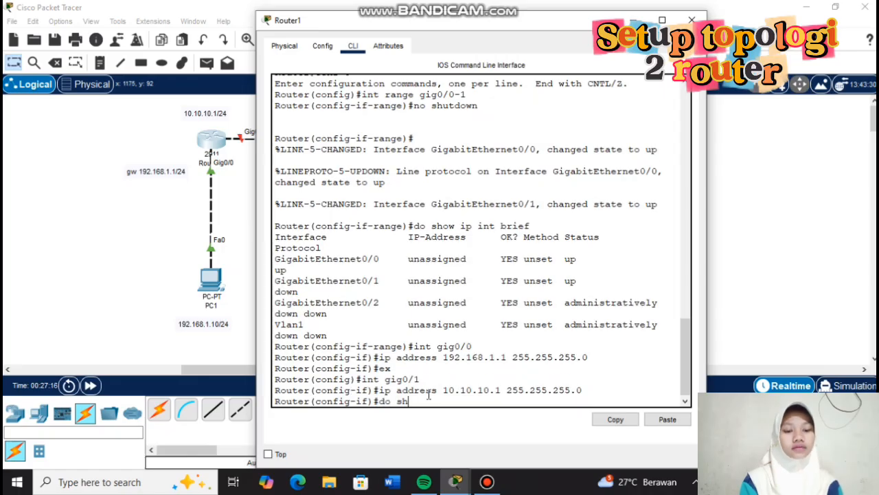
{"action": "type", "text": "ow ip "}
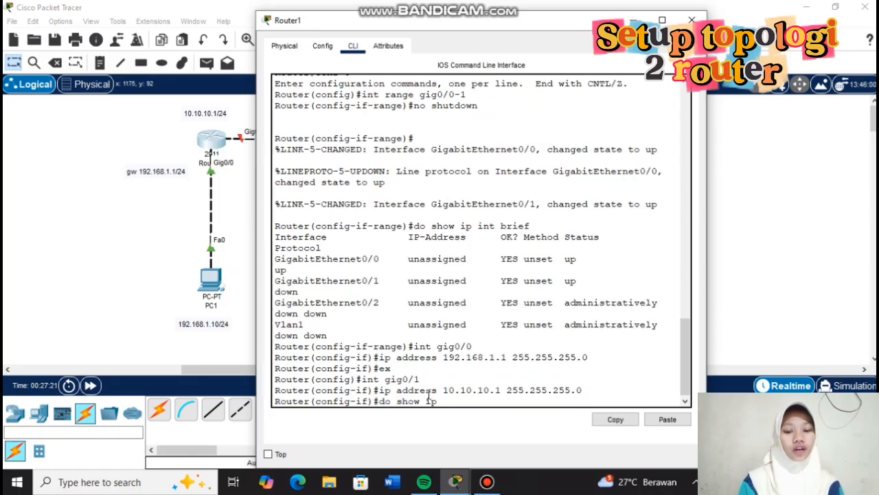
{"action": "type", "text": "route"}
{"action": "key", "text": "Return"}
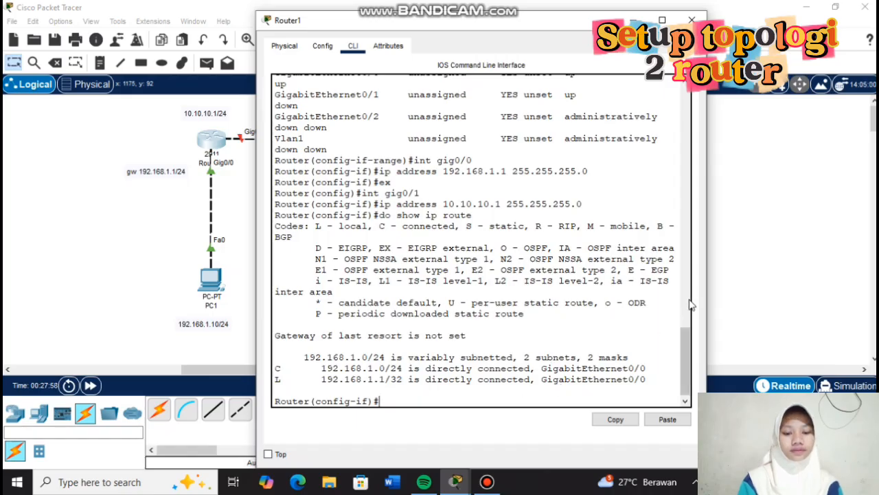
{"action": "left_click", "coordinate": [691, 19]}
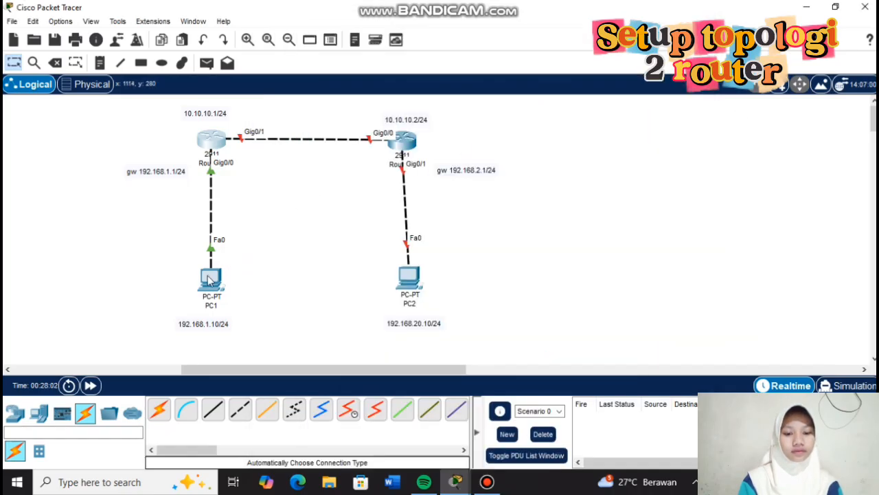
Give PC1 the static IPv4 address 192.168.1.10 with subnet mask 255.255.255.0.
{"action": "left_click", "coordinate": [210, 278]}
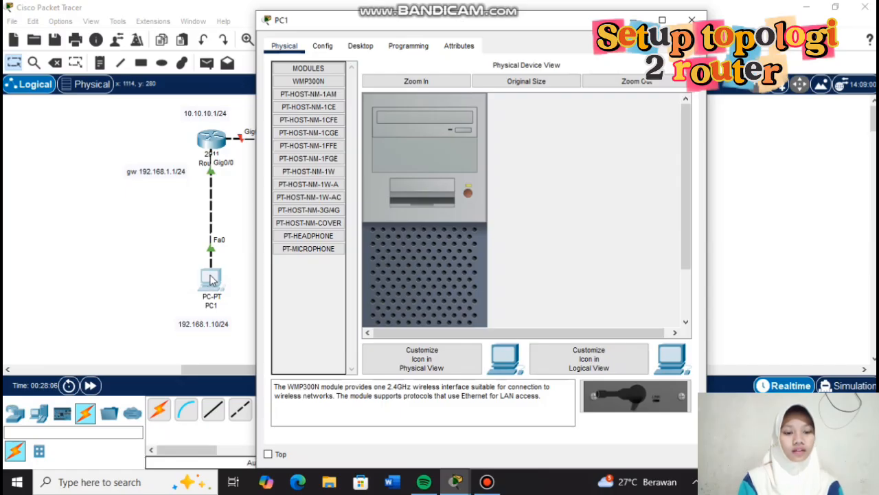
{"action": "left_click", "coordinate": [360, 48]}
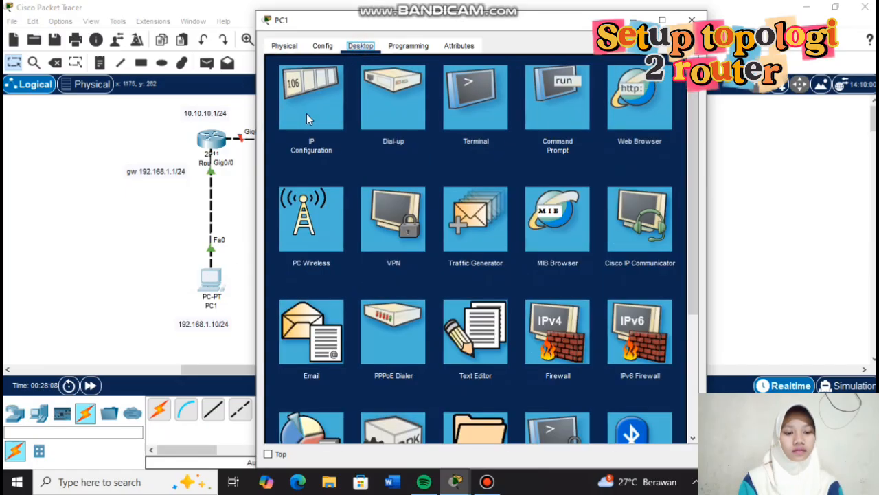
{"action": "left_click", "coordinate": [306, 113]}
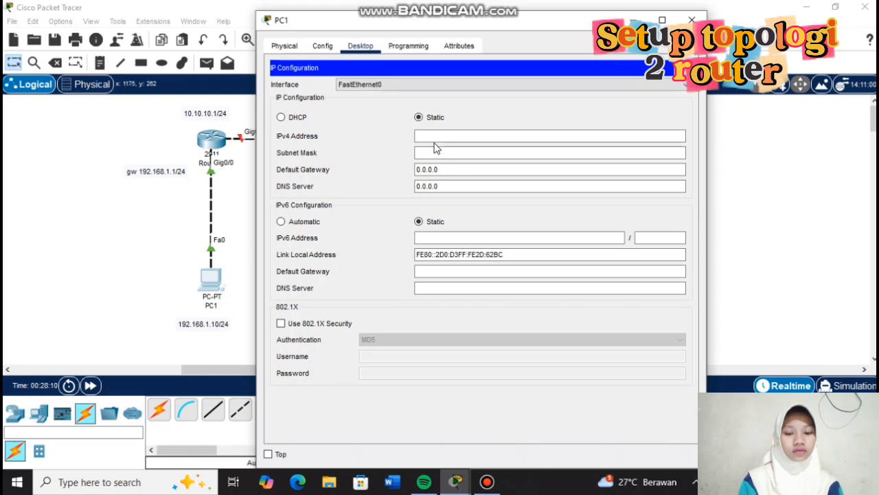
{"action": "left_click", "coordinate": [434, 137]}
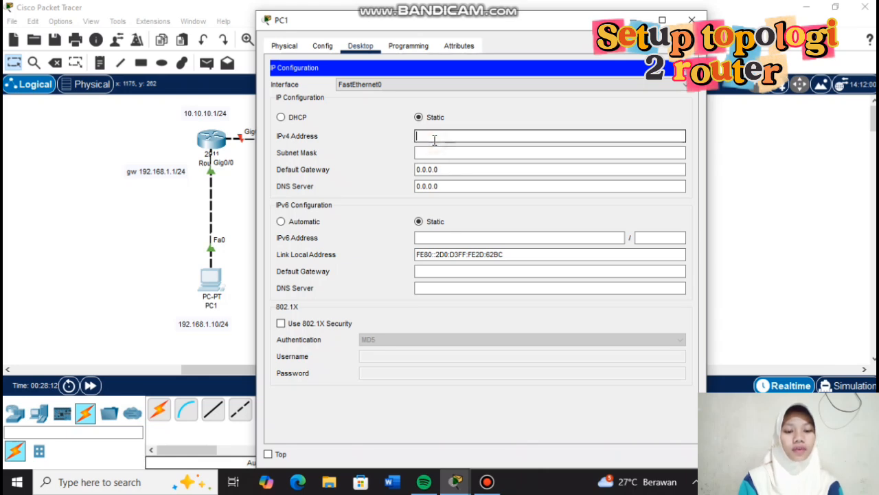
{"action": "type", "text": "1"}
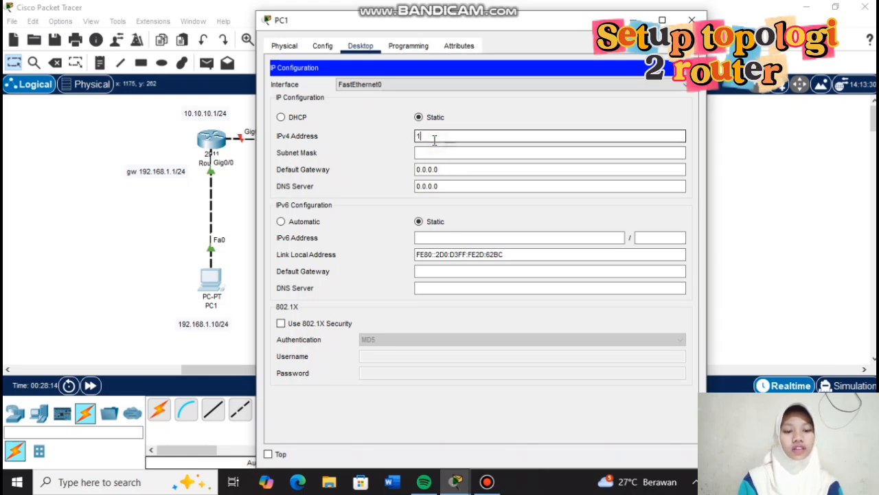
{"action": "type", "text": "92.168.1."}
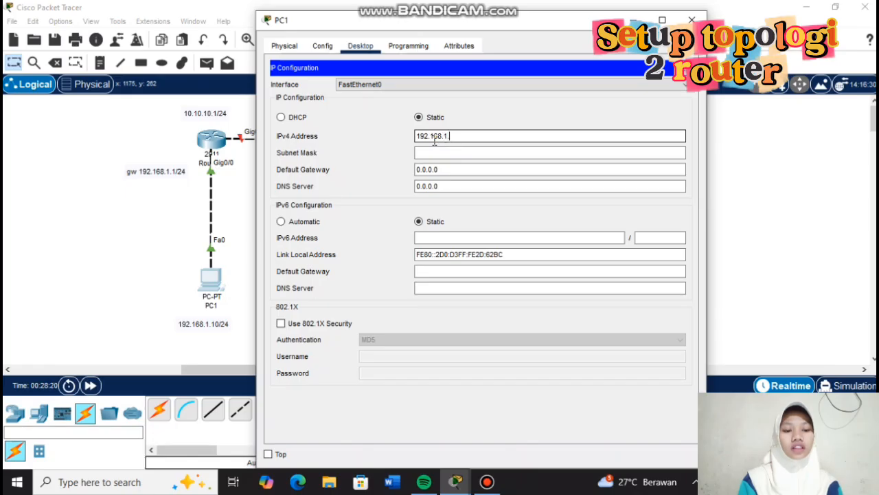
{"action": "type", "text": "10"}
{"action": "left_click", "coordinate": [438, 151]}
{"action": "left_click", "coordinate": [471, 136]}
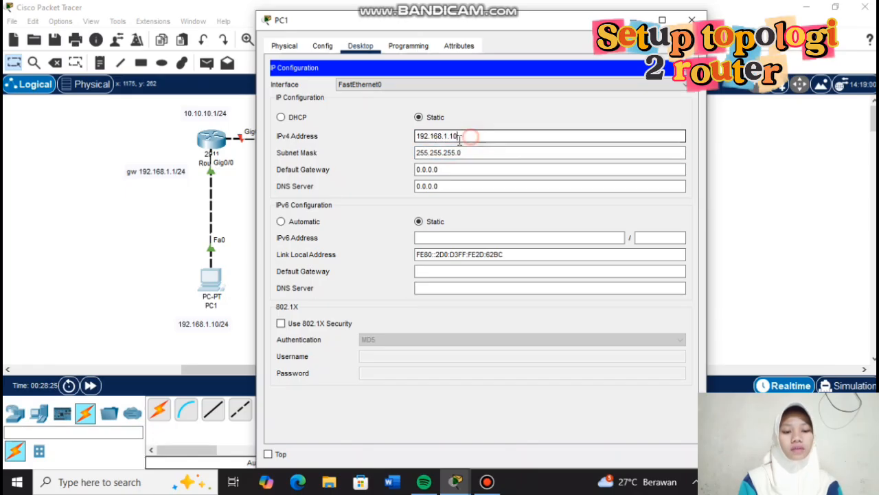
Set PC1's default gateway to 192.168.1.1, reusing its copied IPv4 address.
{"action": "left_click_drag", "start_coordinate": [460, 140], "coordinate": [399, 136]}
{"action": "key", "text": "ctrl+c"}
{"action": "left_click_drag", "start_coordinate": [450, 171], "coordinate": [384, 170]}
{"action": "key", "text": "BackSpace"}
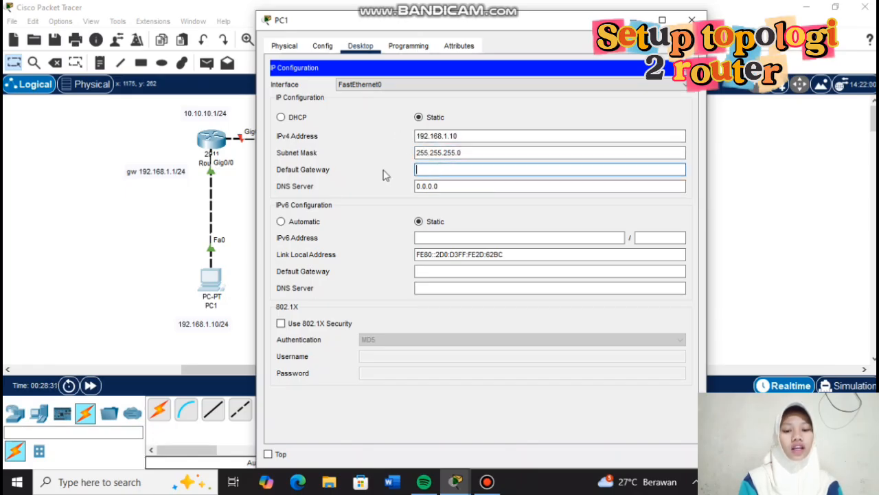
{"action": "key", "text": "ctrl+v"}
{"action": "key", "text": "BackSpace"}
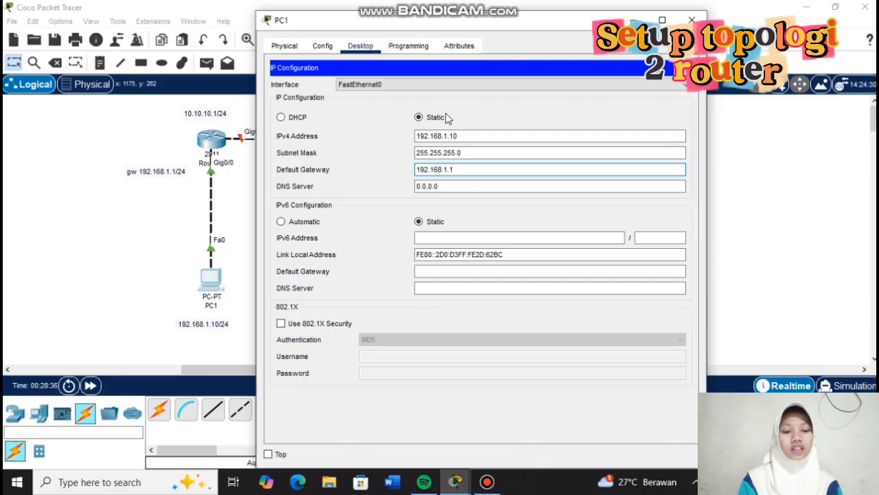
Open Router2's command line, answer no to the initial configuration dialog, and enter global configuration mode with en and conf t.
{"action": "left_click", "coordinate": [691, 19]}
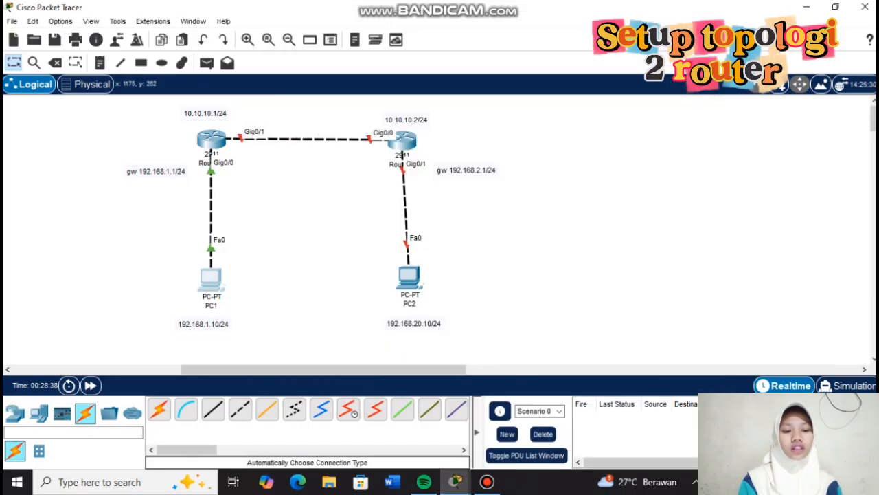
{"action": "left_click", "coordinate": [405, 146]}
{"action": "left_click", "coordinate": [353, 45]}
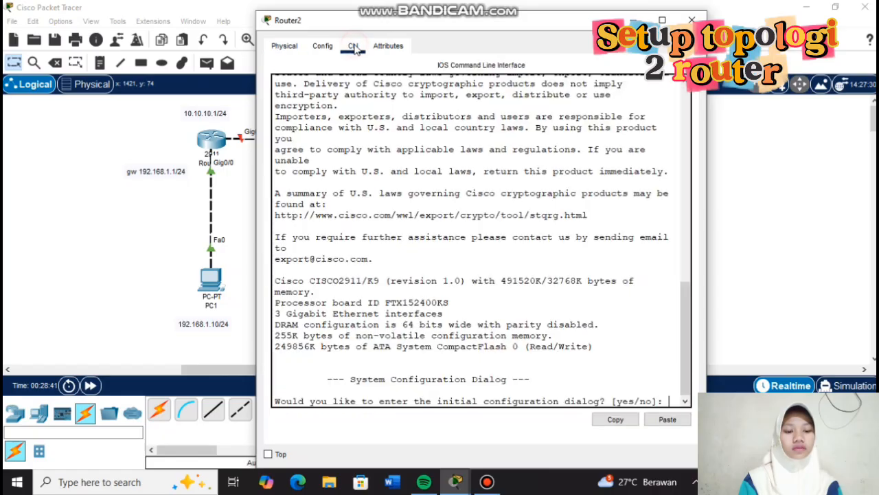
{"action": "type", "text": "no"}
{"action": "key", "text": "Return"}
{"action": "key", "text": "Return"}
{"action": "type", "text": "en"}
{"action": "key", "text": "Return"}
{"action": "type", "text": "conf t"}
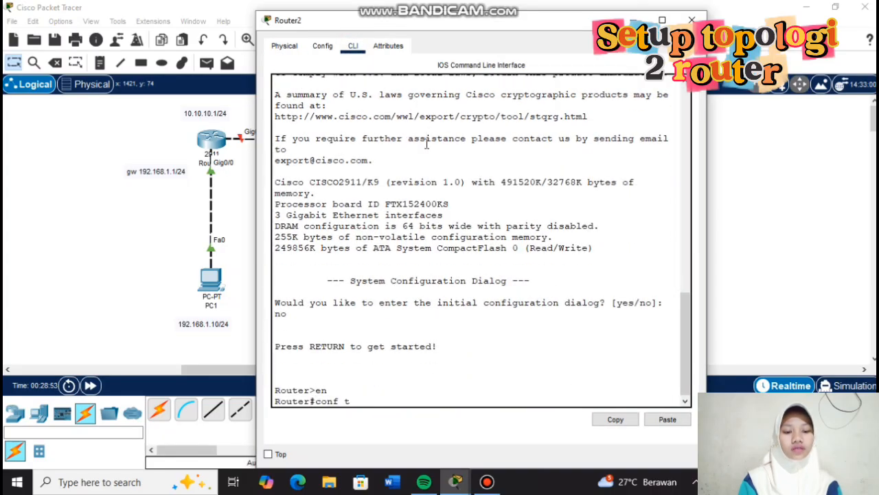
{"action": "key", "text": "Return"}
Enable Router2's interfaces gig0/0-1 together with no shutdown, and return to global configuration mode.
{"action": "type", "text": "int range gig0/"}
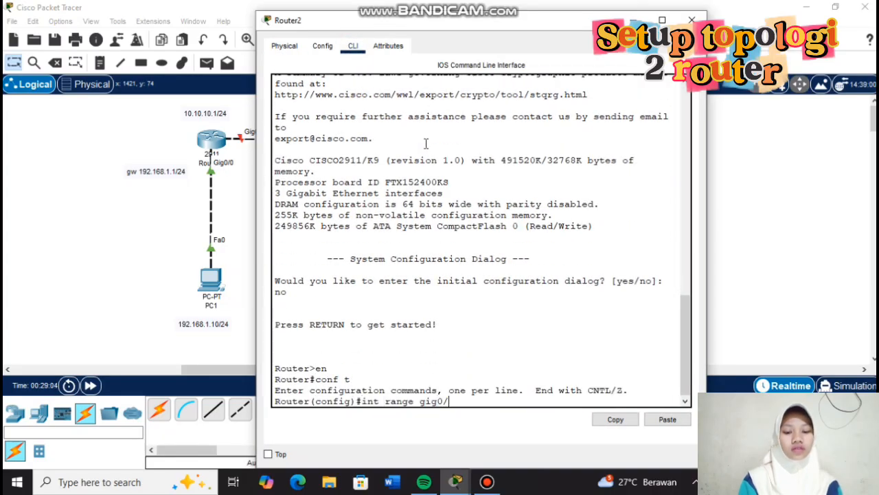
{"action": "type", "text": "0-1"}
{"action": "key", "text": "Return"}
{"action": "type", "text": "no shutd"}
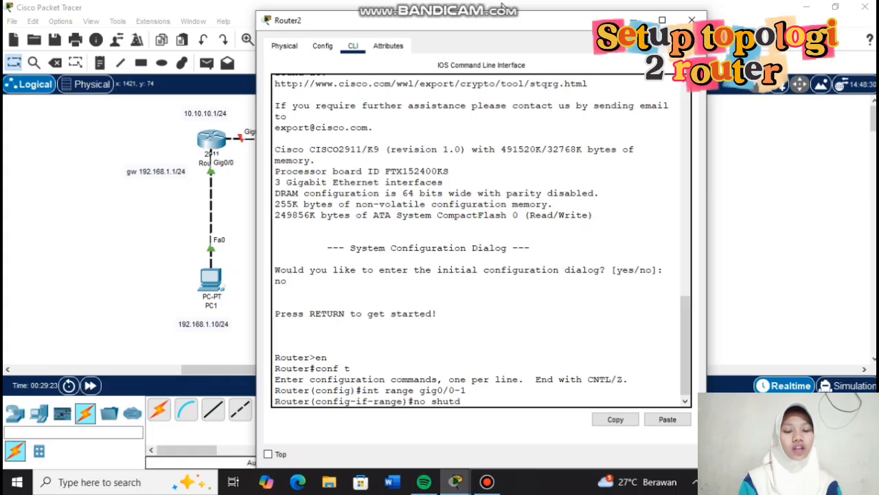
{"action": "type", "text": "own"}
{"action": "key", "text": "Return"}
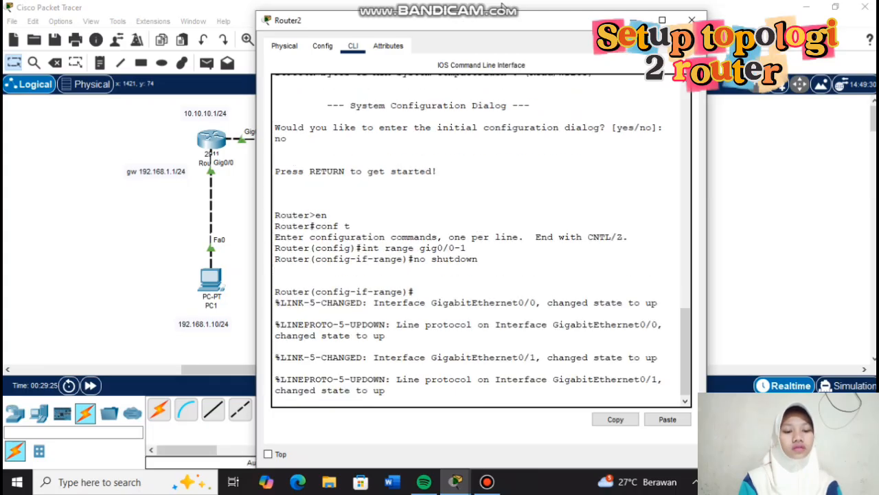
{"action": "key", "text": "Return"}
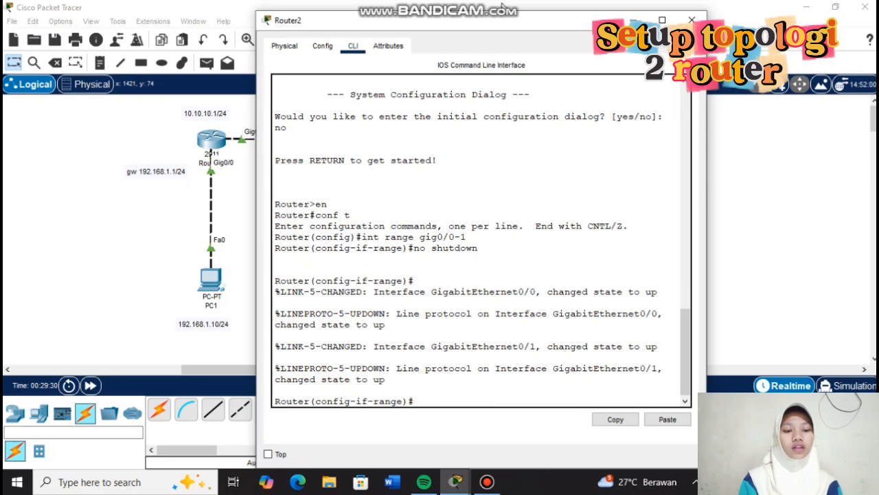
{"action": "type", "text": "ex"}
{"action": "key", "text": "Return"}
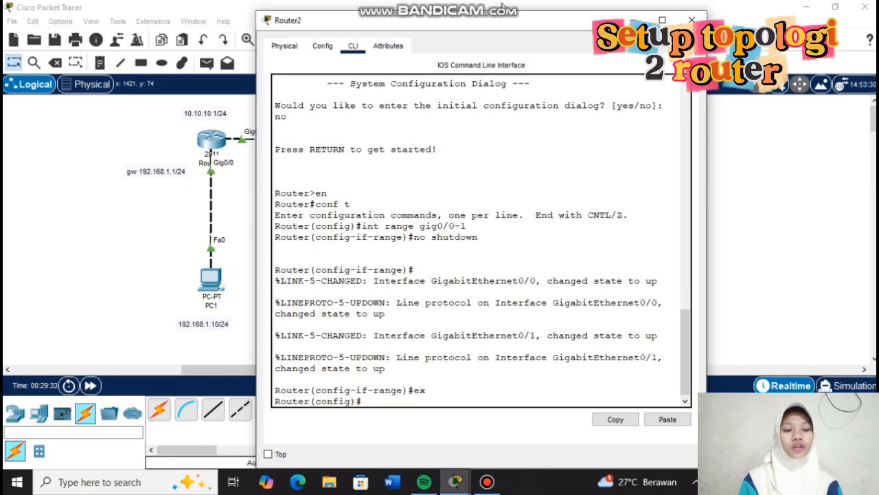
Assign 10.10.10.2 with mask 255.255.255.0 to Router2's gig0/0 interface.
{"action": "type", "text": "int gg"}
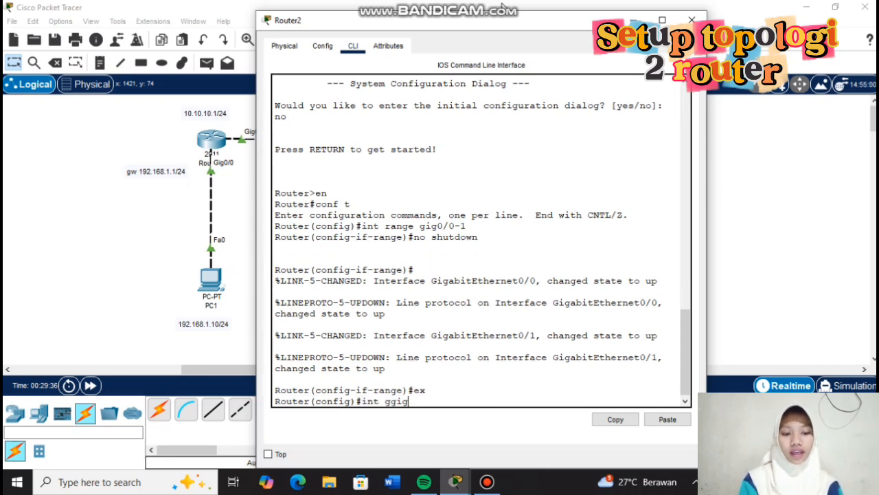
{"action": "key", "text": "BackSpace"}
{"action": "type", "text": "ig0/"}
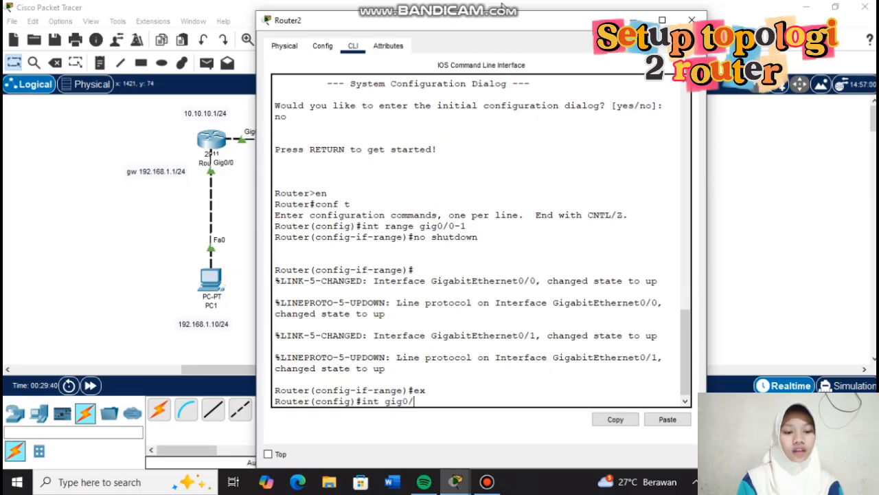
{"action": "type", "text": "0"}
{"action": "key", "text": "Return"}
{"action": "type", "text": "i[p"}
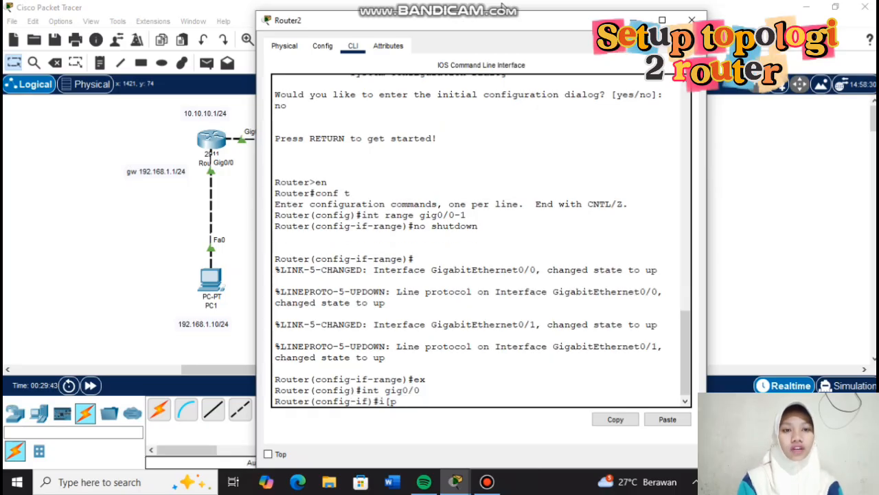
{"action": "key", "text": "BackSpace"}
{"action": "key", "text": "BackSpace"}
{"action": "type", "text": "p address "}
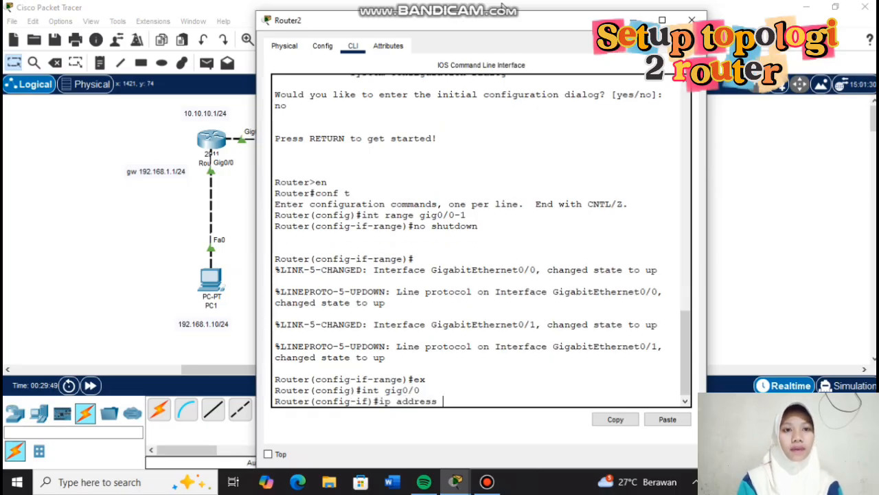
{"action": "type", "text": "10.10.10.2 "}
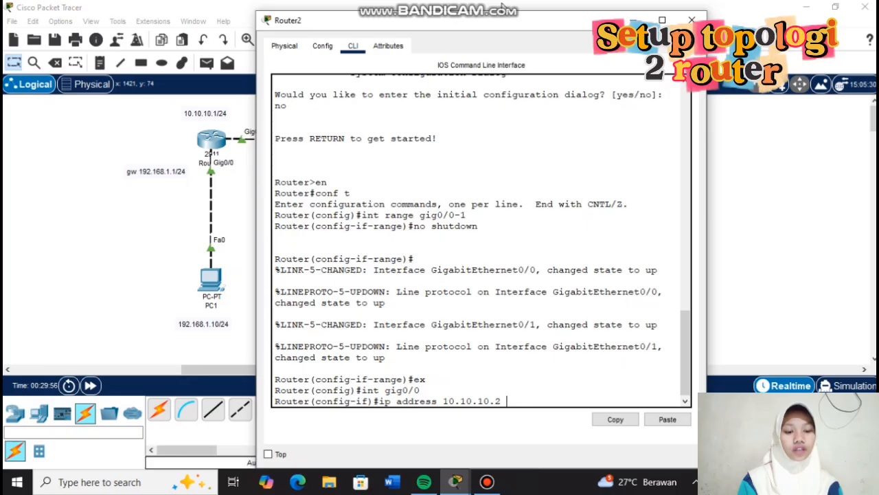
{"action": "type", "text": "255.255.255.0"}
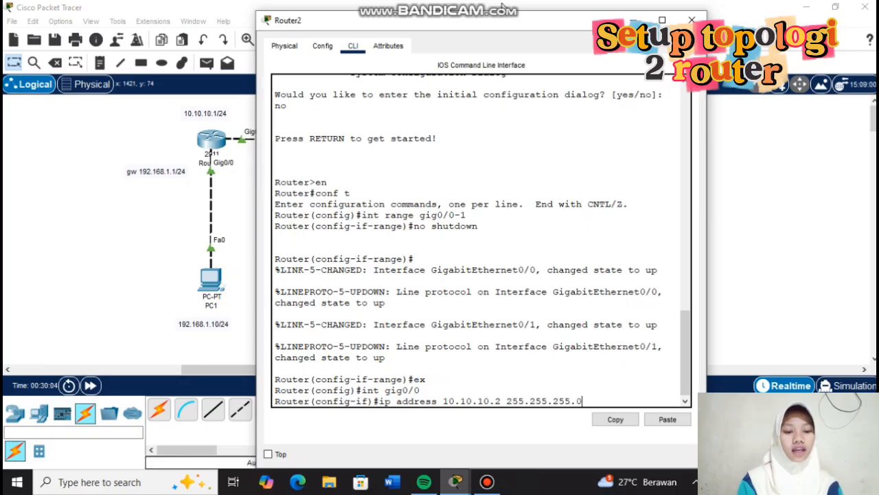
{"action": "key", "text": "Return"}
{"action": "type", "text": "ex"}
{"action": "key", "text": "Return"}
{"action": "type", "text": "ig)#"}
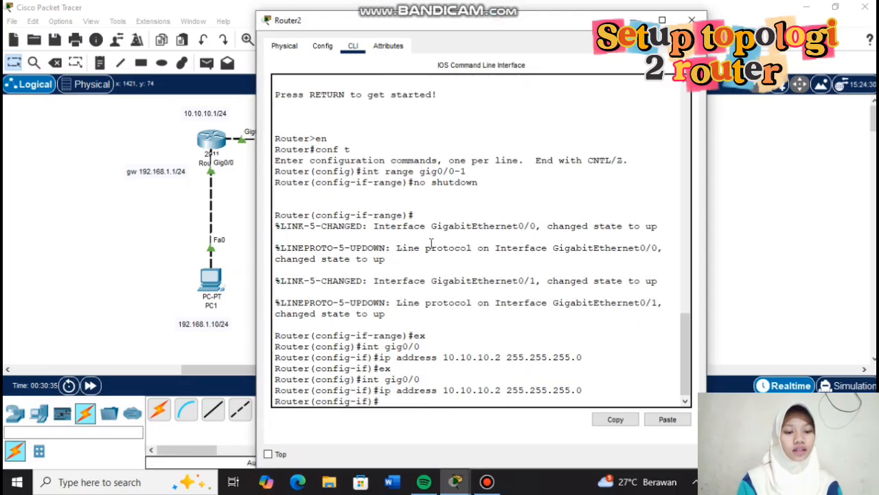
Assign 192.168.2.1 with mask 255.255.255.0 to Router2's gig0/1 interface by editing the recalled address command, and exit interface mode.
{"action": "type", "text": "int gig"}
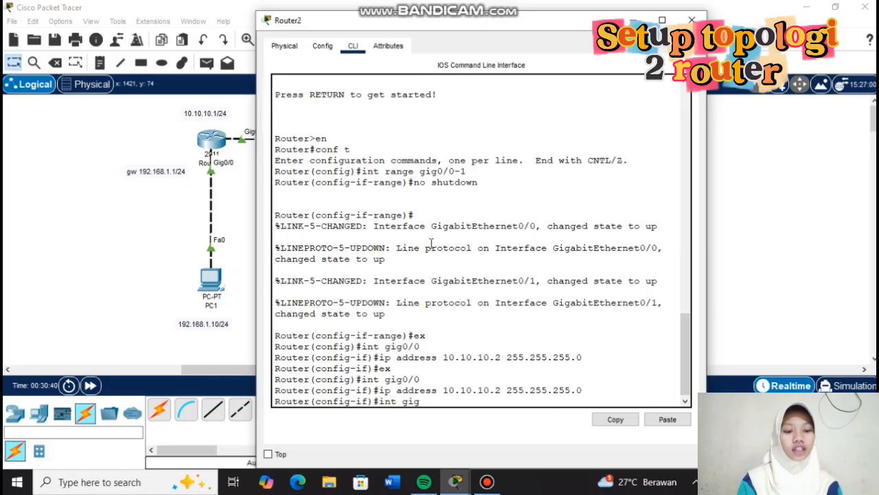
{"action": "type", "text": "0/1"}
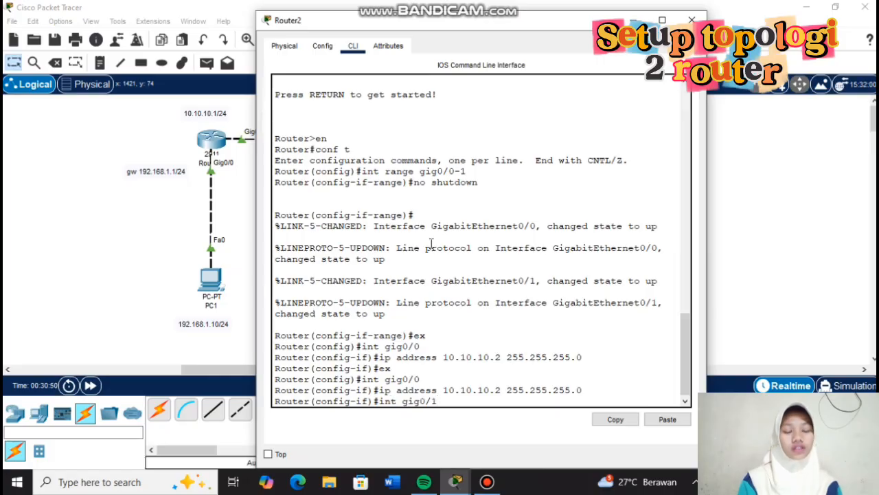
{"action": "key", "text": "Up"}
{"action": "key", "text": "Up"}
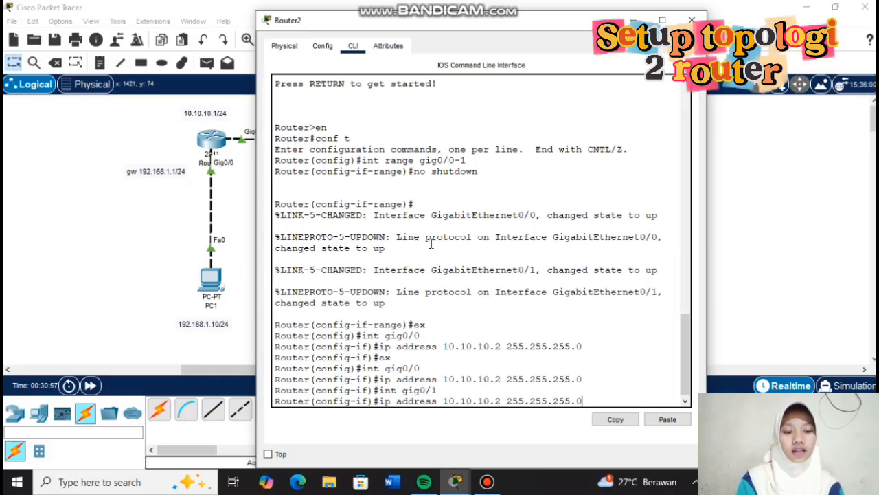
{"action": "key", "text": "Left"}
{"action": "key", "text": "Left"}
{"action": "key", "text": "Left"}
{"action": "key", "text": "Left"}
{"action": "key", "text": "Left"}
{"action": "key", "text": "Left"}
{"action": "key", "text": "Left"}
{"action": "key", "text": "Left"}
{"action": "key", "text": "Left"}
{"action": "key", "text": "Left"}
{"action": "key", "text": "Left"}
{"action": "key", "text": "Left"}
{"action": "key", "text": "Left"}
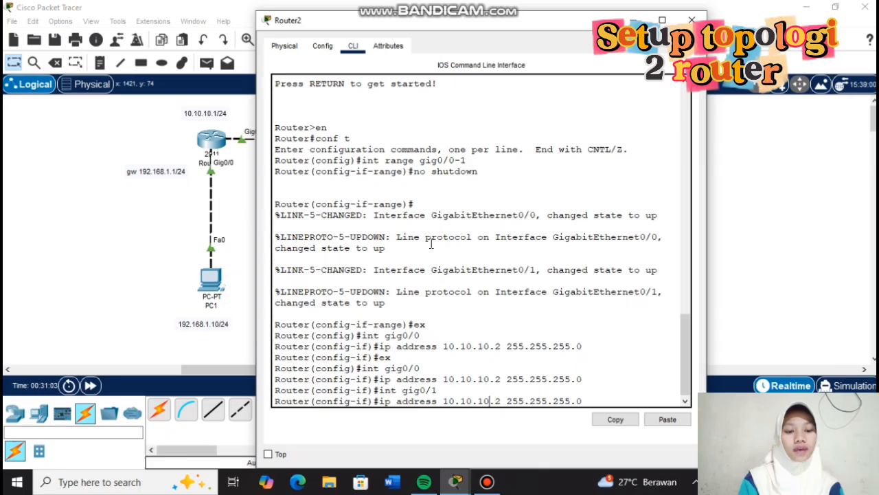
{"action": "key", "text": "BackSpace"}
{"action": "key", "text": "BackSpace"}
{"action": "key", "text": "BackSpace"}
{"action": "key", "text": "BackSpace"}
{"action": "key", "text": "BackSpace"}
{"action": "key", "text": "BackSpace"}
{"action": "key", "text": "BackSpace"}
{"action": "key", "text": "BackSpace"}
{"action": "type", "text": "192.1"}
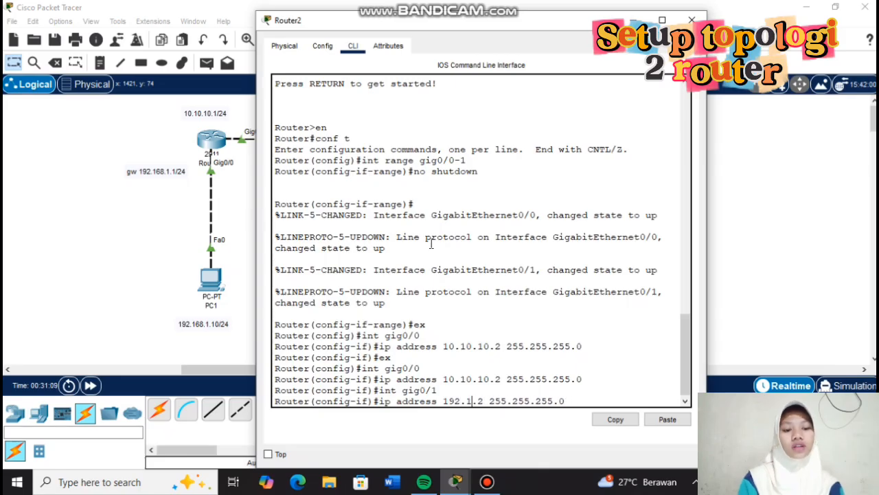
{"action": "type", "text": "68."}
{"action": "key", "text": "Delete"}
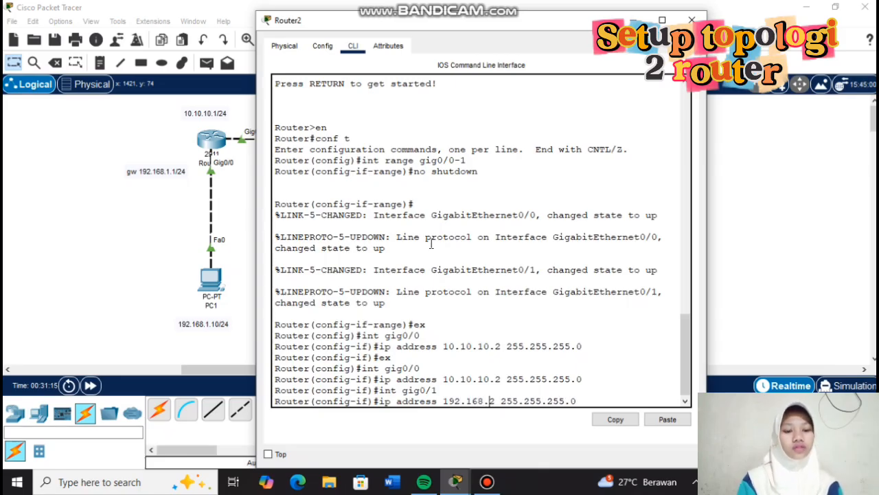
{"action": "key", "text": "Right"}
{"action": "type", "text": ".1"}
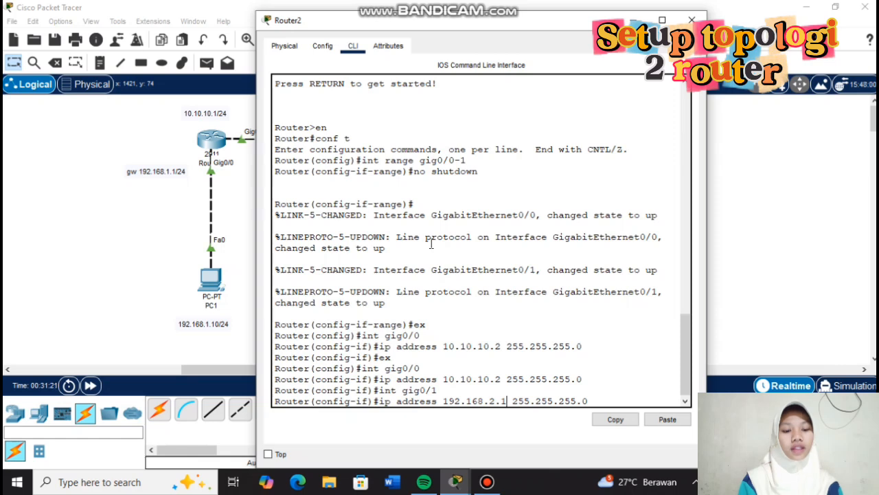
{"action": "key", "text": "Return"}
{"action": "type", "text": "er(config-if)#e"}
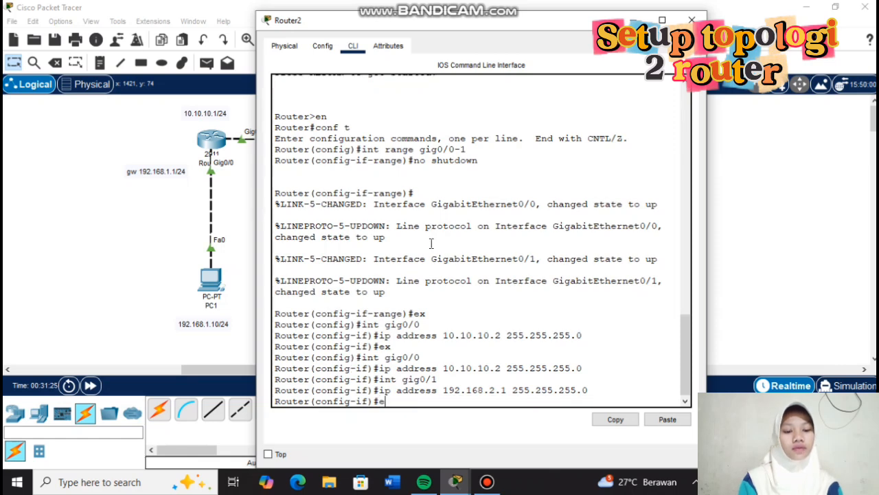
{"action": "type", "text": "x"}
{"action": "key", "text": "Return"}
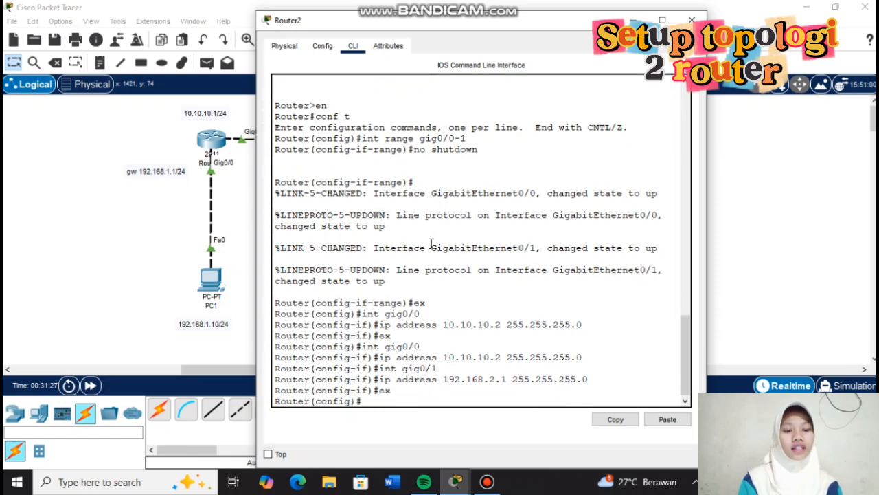
Check Router2's routing table with do show ip route, and close the router's window.
{"action": "type", "text": "d"}
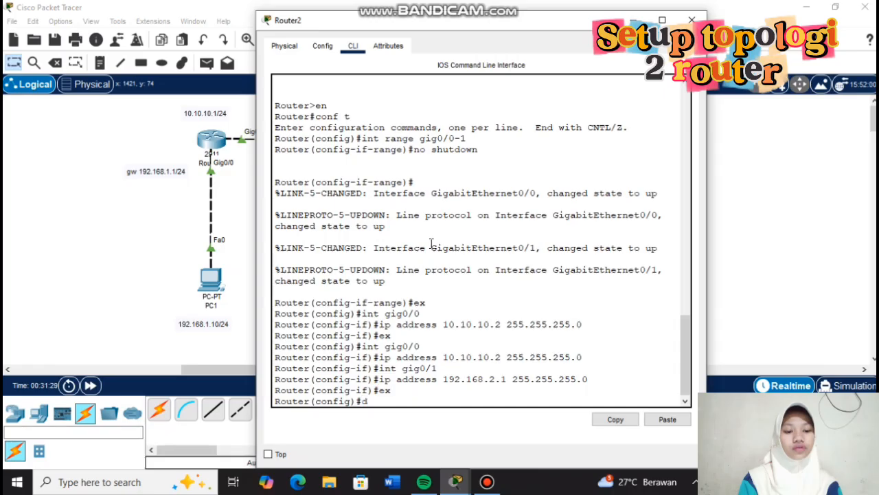
{"action": "type", "text": "o sho"}
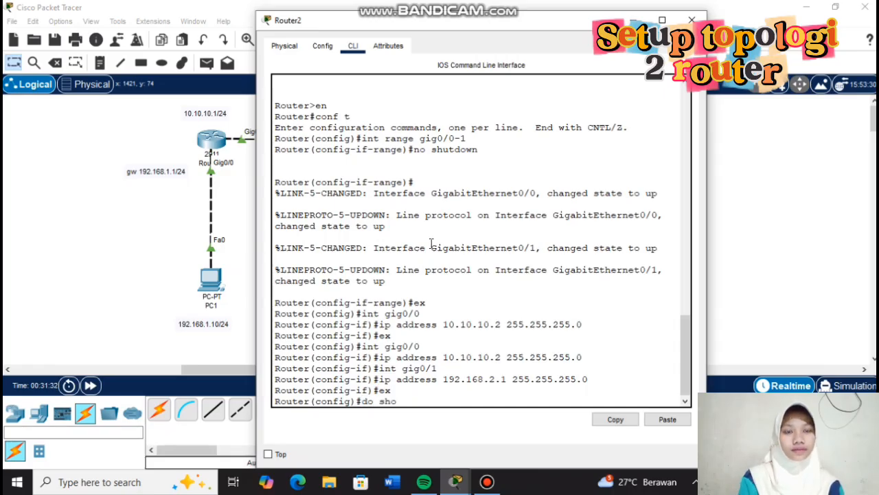
{"action": "type", "text": "w ip route"}
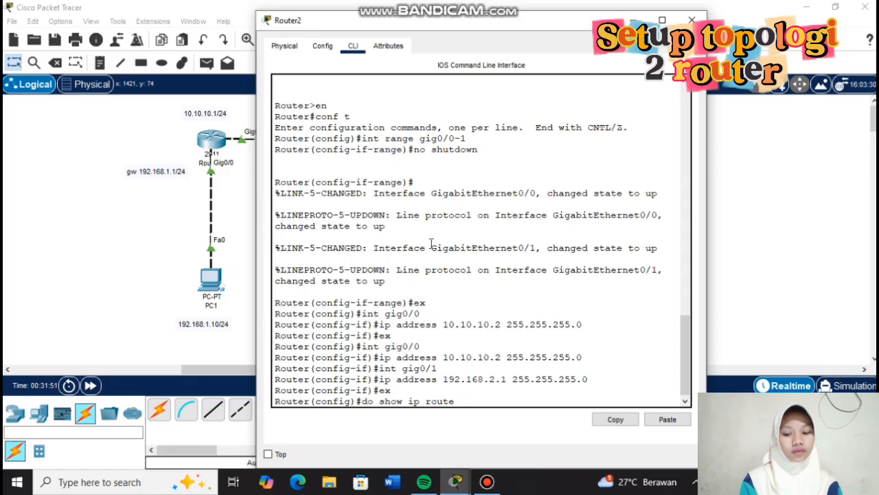
{"action": "key", "text": "Return"}
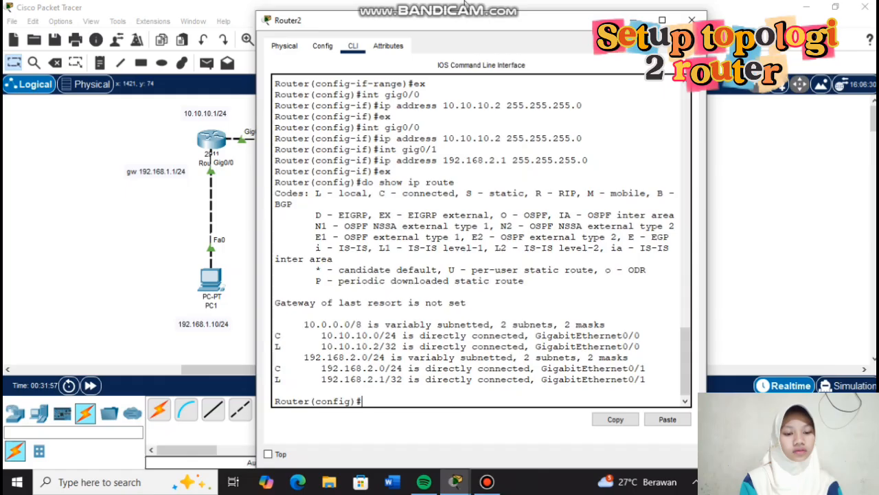
{"action": "mouse_move", "coordinate": [485, 6]}
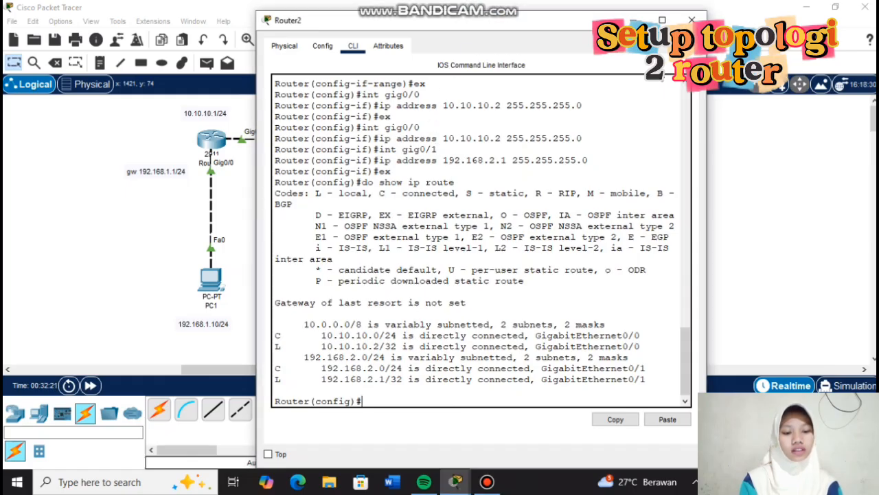
{"action": "left_click", "coordinate": [691, 20]}
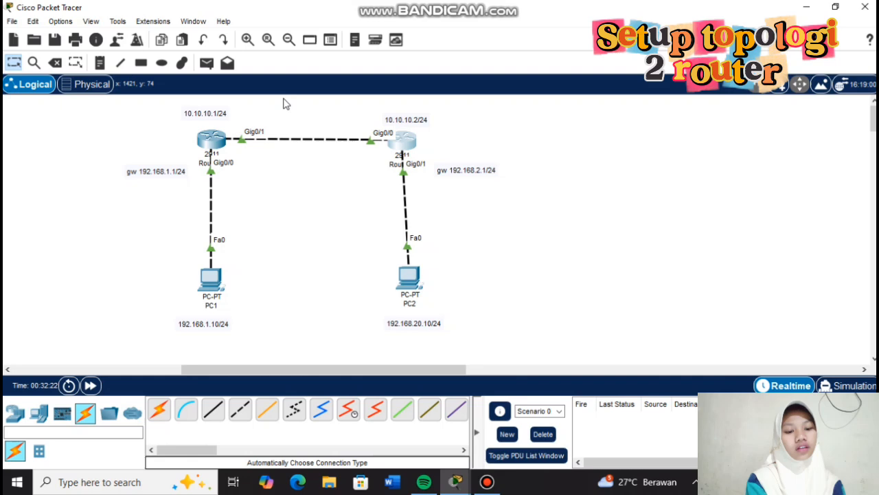
Run do show ip route again on Router1 to recheck its connected networks, and close its window.
{"action": "left_click", "coordinate": [212, 145]}
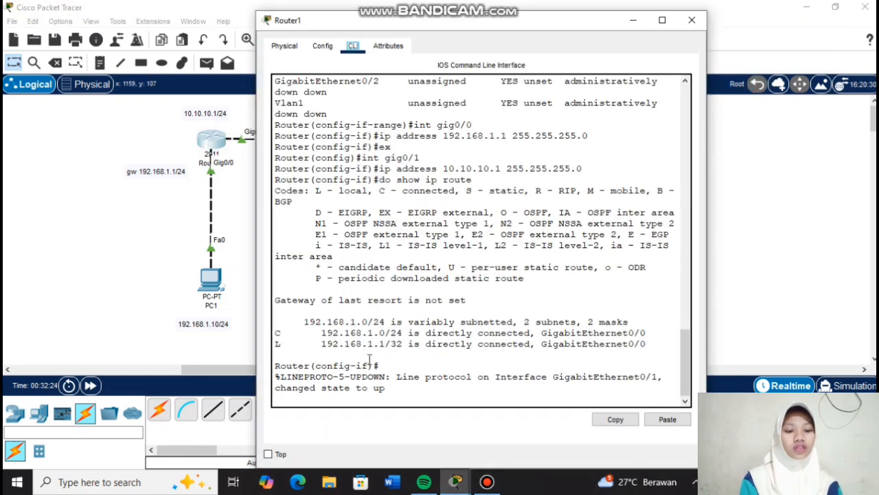
{"action": "left_click", "coordinate": [392, 394]}
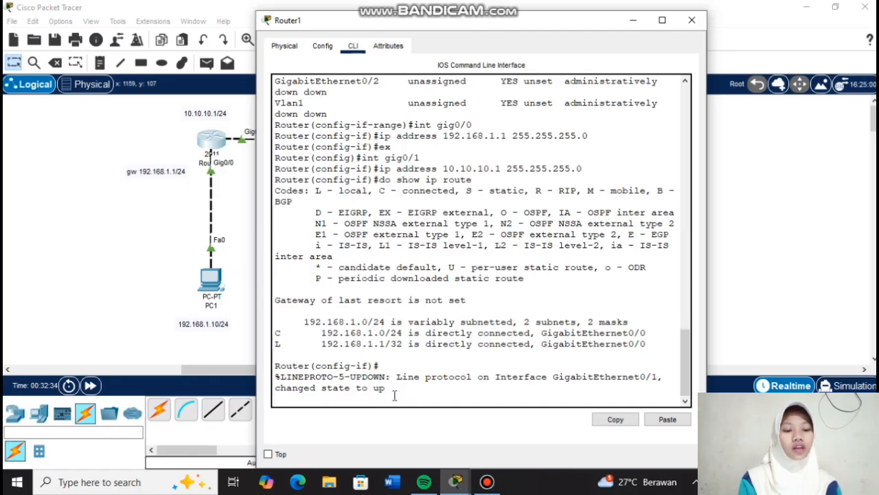
{"action": "key", "text": "Return"}
{"action": "key", "text": "Up"}
{"action": "key", "text": "Return"}
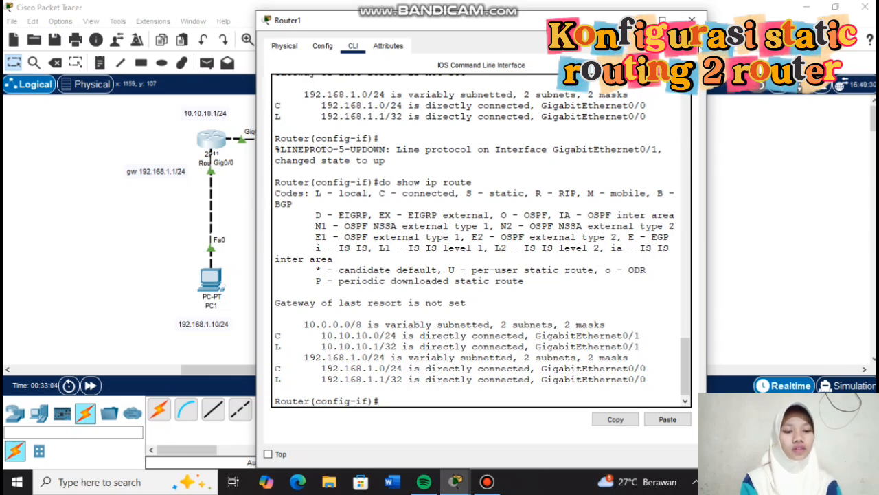
{"action": "left_click", "coordinate": [693, 19]}
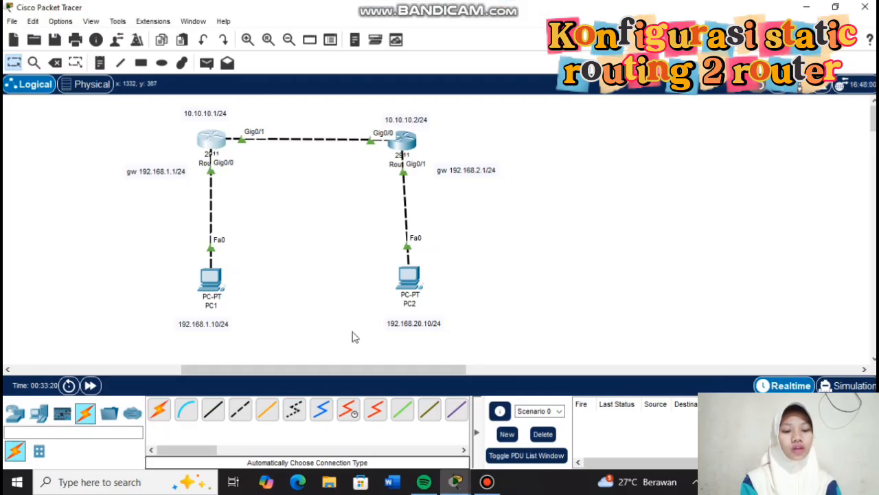
Ping 192.168.2.10 from PC1's command prompt to test connectivity to the other network, and close PC1's window.
{"action": "left_click", "coordinate": [202, 281]}
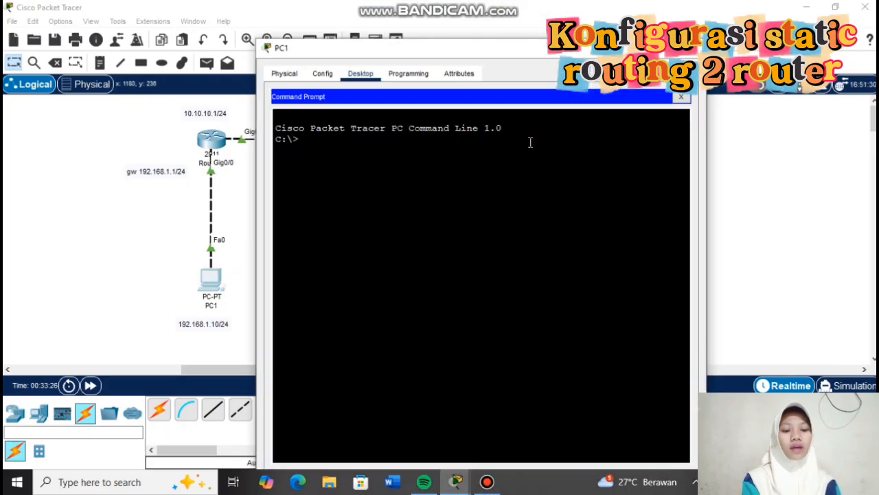
{"action": "type", "text": "ping 19"}
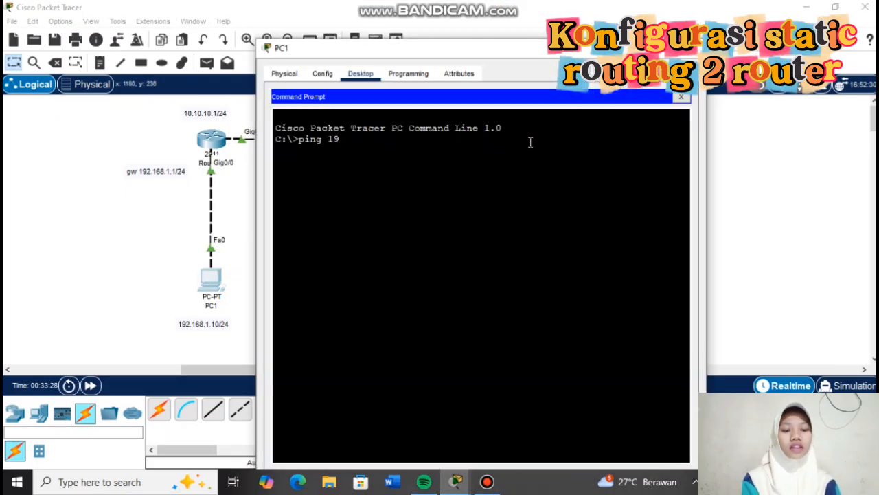
{"action": "type", "text": "2.168.2.10"}
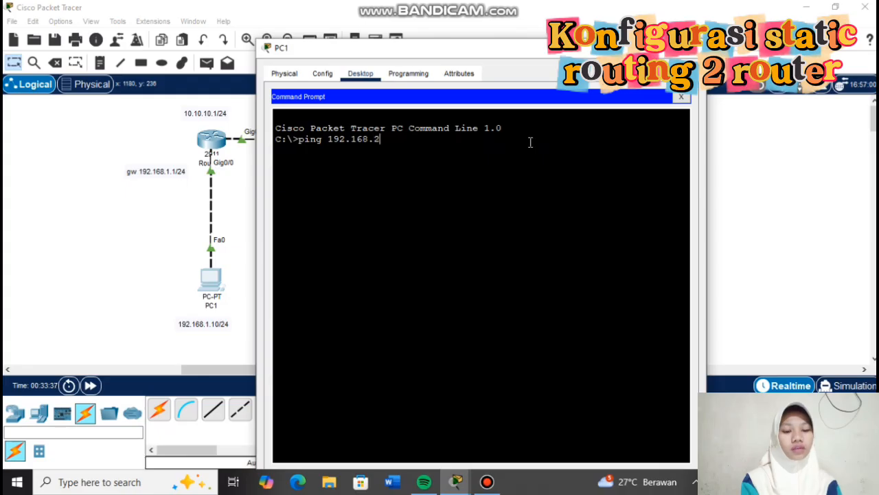
{"action": "key", "text": "Return"}
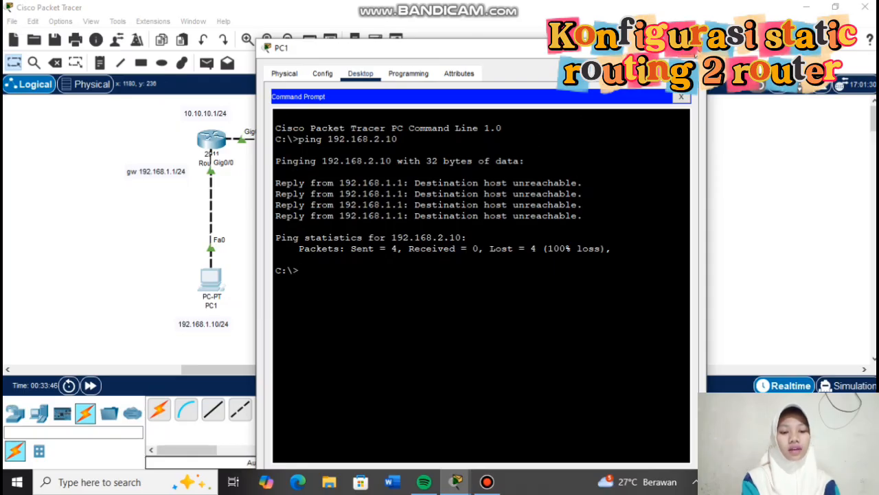
{"action": "left_click", "coordinate": [698, 47]}
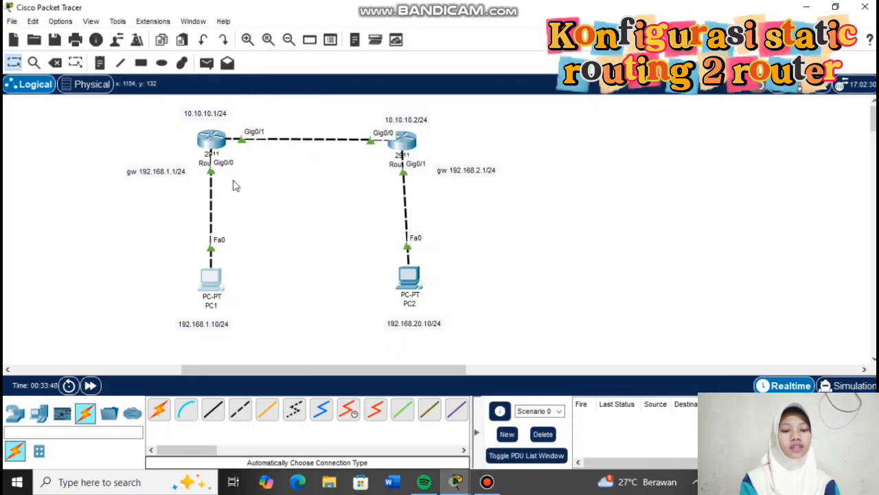
Add a note beside the Router1–PC1 link reading "src : 192.168.1.10" and, on a second line, "dst : 192.168.2.10".
{"action": "left_click", "coordinate": [104, 64]}
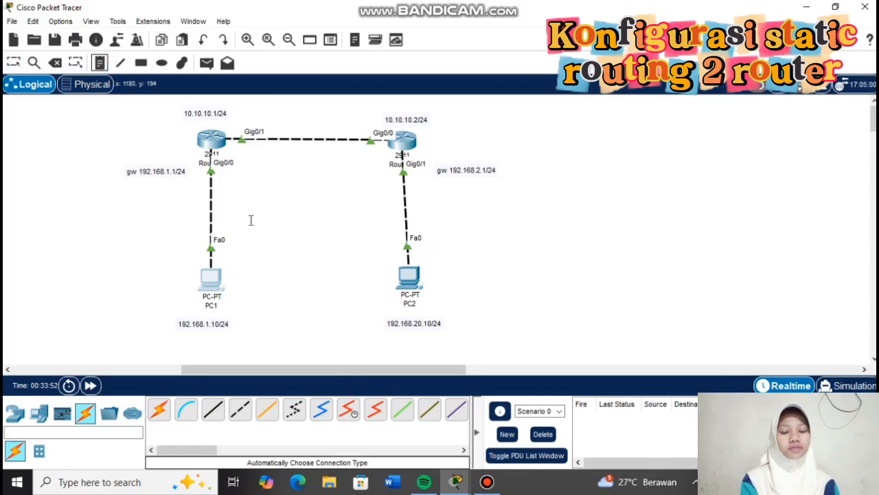
{"action": "left_click", "coordinate": [230, 196]}
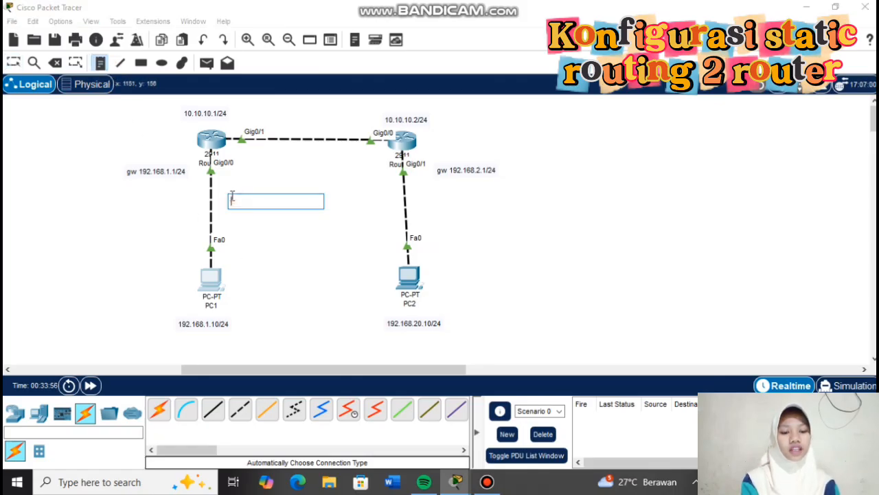
{"action": "type", "text": "src"}
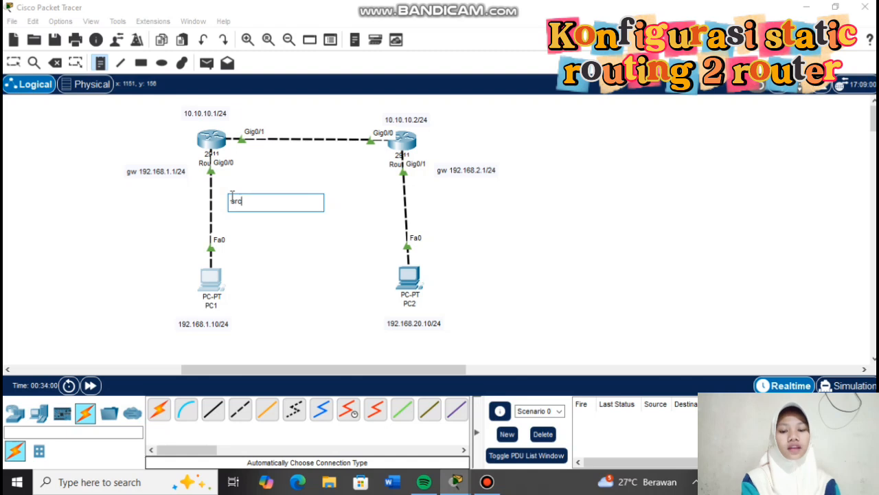
{"action": "type", "text": " : "}
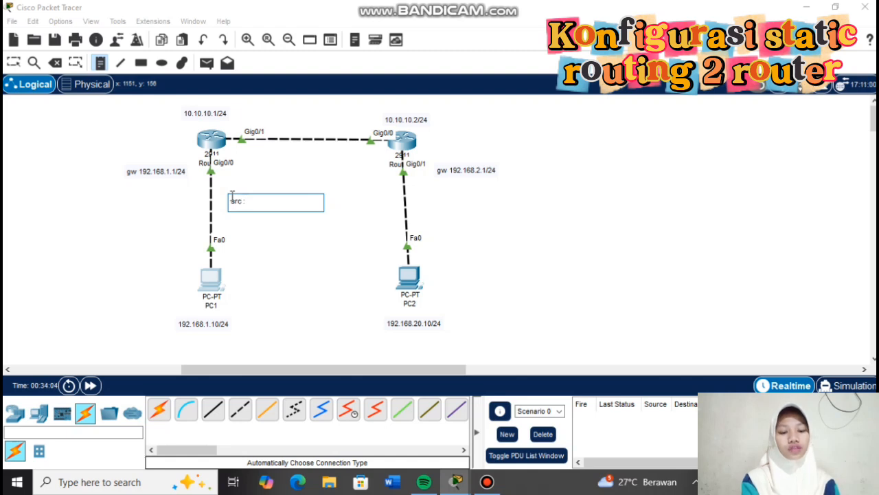
{"action": "type", "text": "192.168.1.1"}
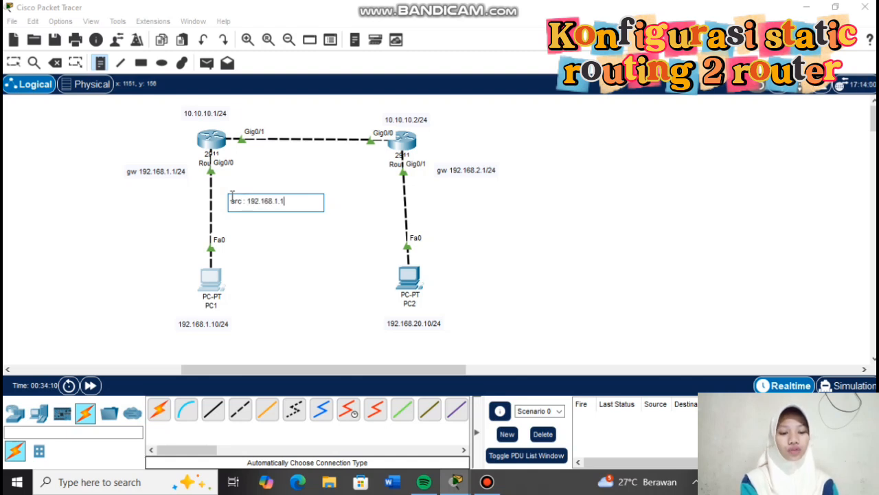
{"action": "key", "text": "Return"}
{"action": "type", "text": "dst"}
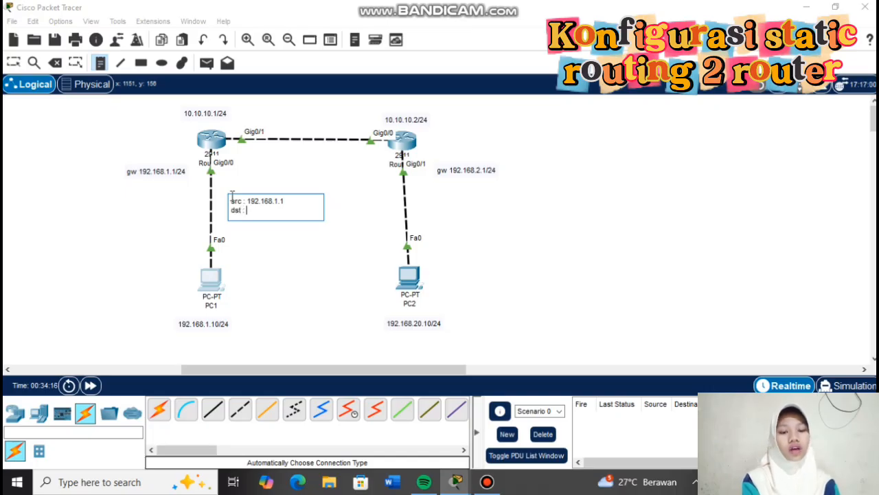
{"action": "type", "text": " : 192.168."}
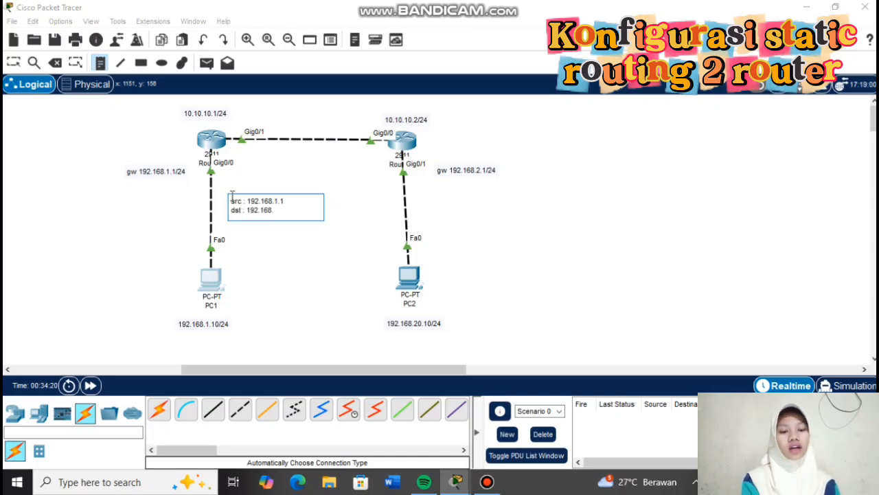
{"action": "type", "text": "2"}
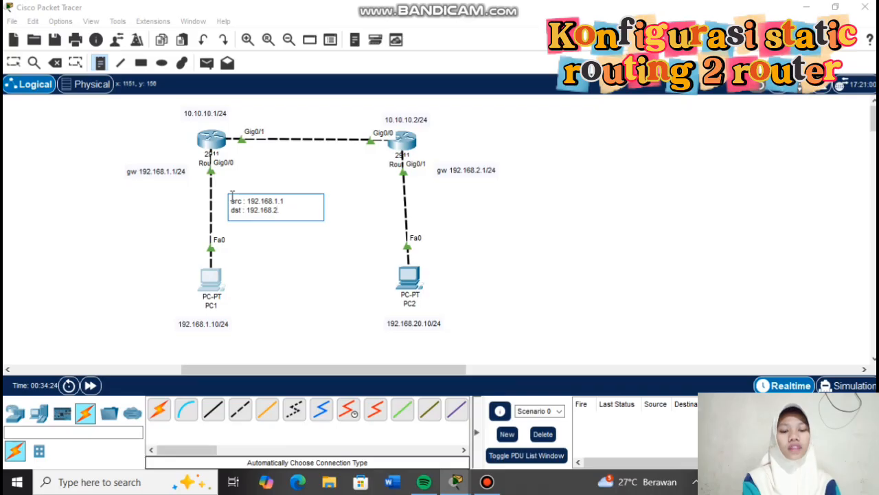
{"action": "type", "text": ".10"}
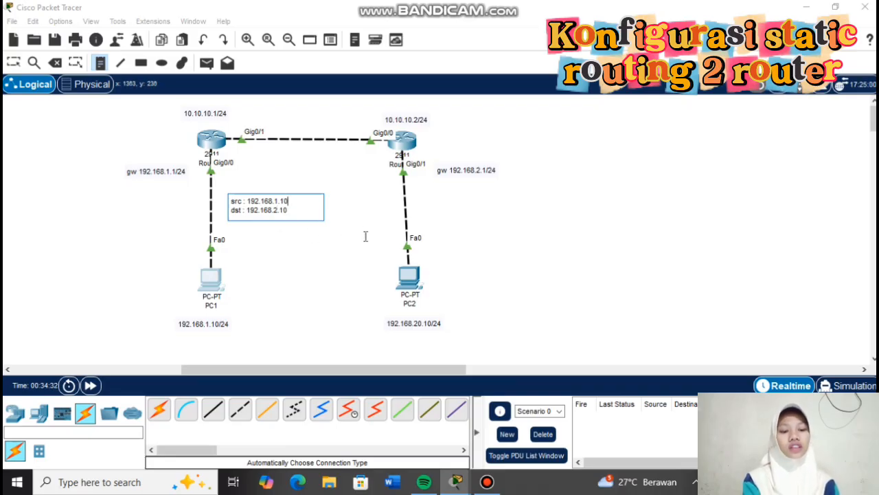
{"action": "left_click", "coordinate": [13, 62]}
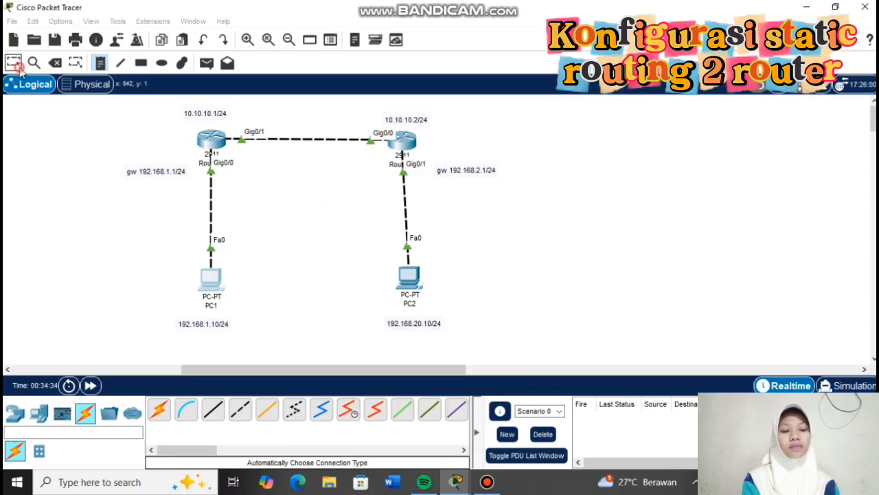
Run do show ip route on Router1 to look for a route to the destination network, and close its window.
{"action": "left_click", "coordinate": [212, 140]}
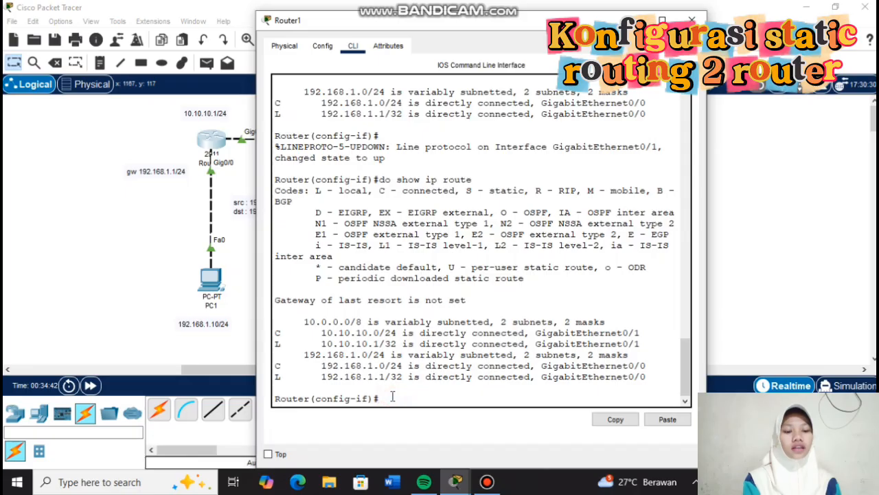
{"action": "key", "text": "Up"}
{"action": "key", "text": "Return"}
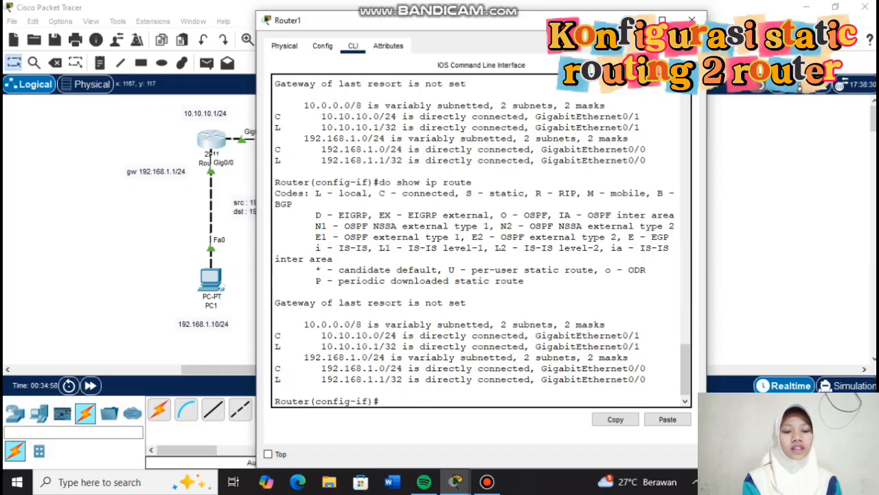
{"action": "left_click", "coordinate": [692, 20]}
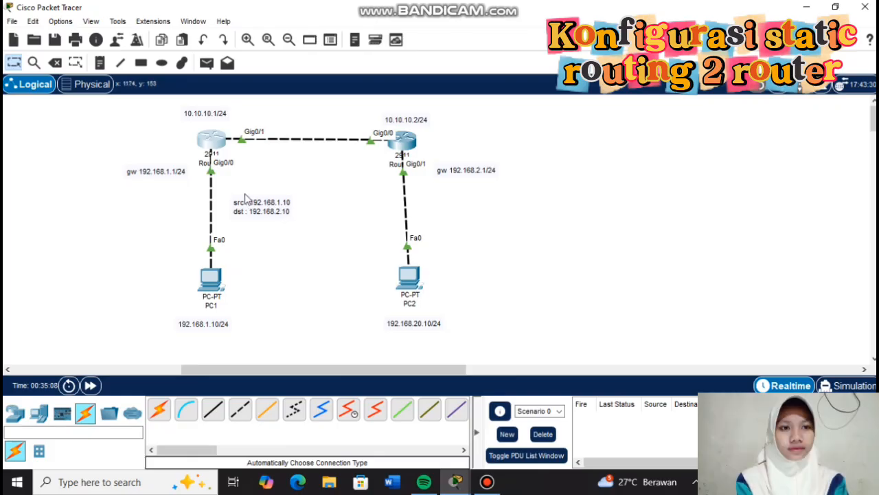
Add a note beside the Router2–PC2 link reading "src : 192.168.2.10" and "dst : 192.168.1.10", and align PC2 directly under Router2.
{"action": "left_click", "coordinate": [97, 61]}
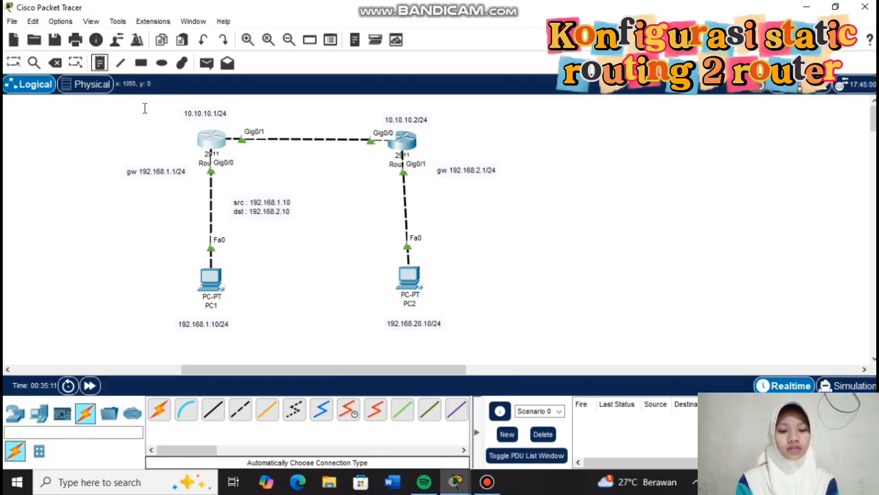
{"action": "left_click", "coordinate": [426, 208]}
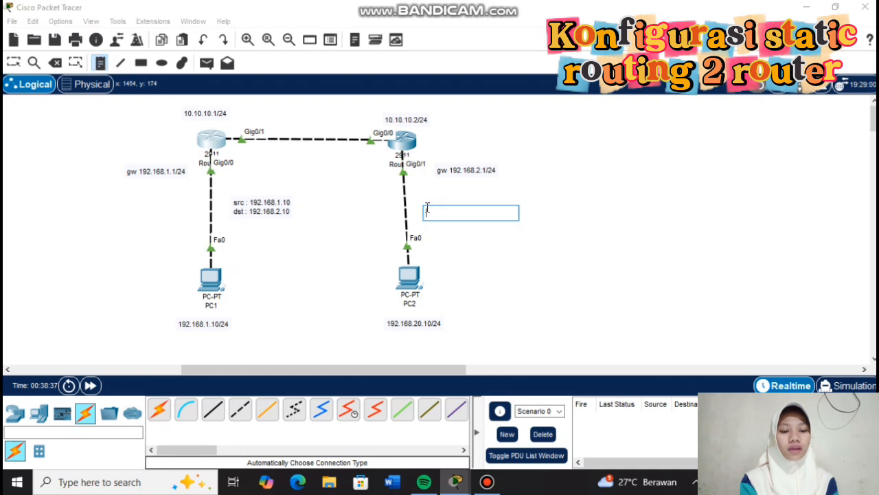
{"action": "type", "text": "src : 192.168"}
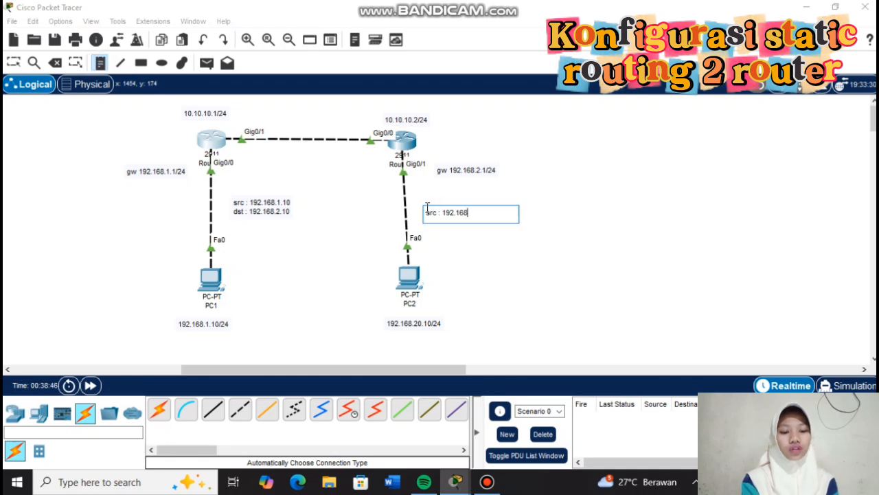
{"action": "type", "text": ".2.10"}
{"action": "key", "text": "Return"}
{"action": "type", "text": "dsyt"}
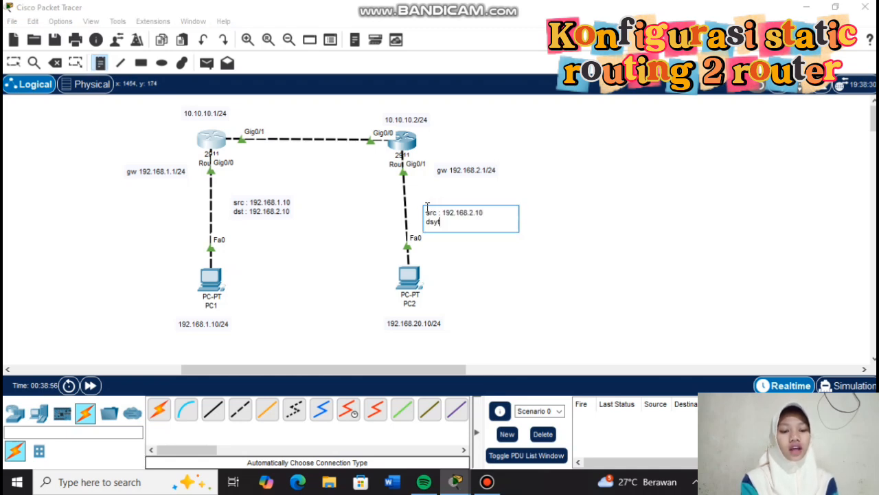
{"action": "type", "text": " : 192.168.1.10"}
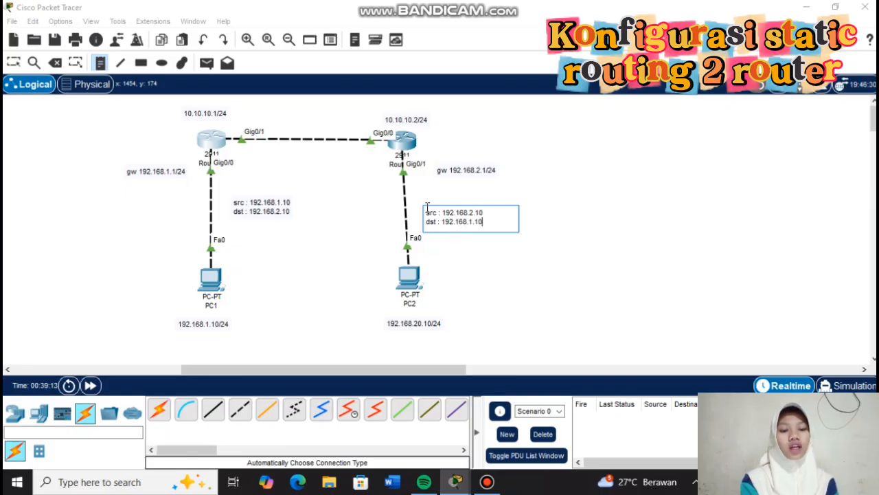
{"action": "left_click", "coordinate": [14, 63]}
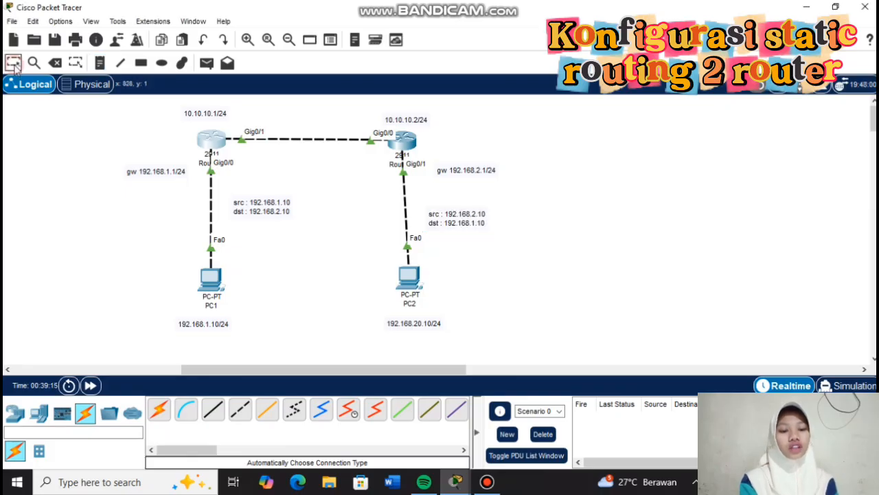
{"action": "left_click_drag", "start_coordinate": [409, 288], "coordinate": [402, 287]}
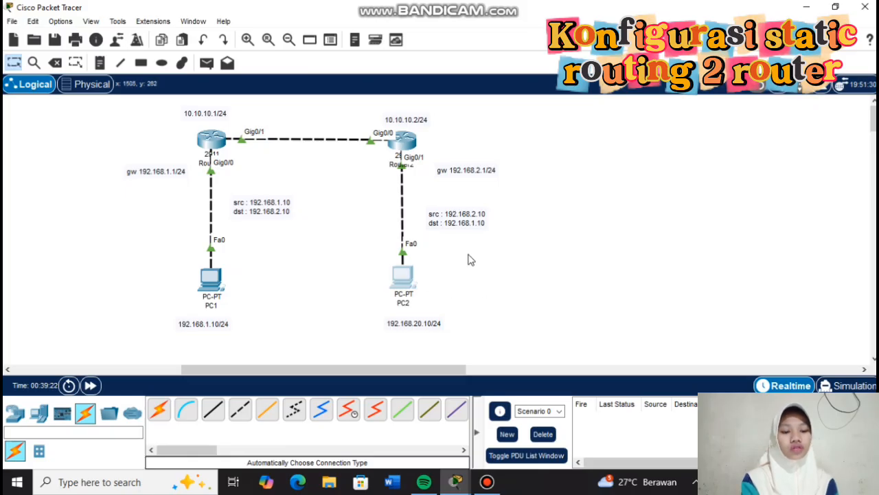
Run do show ip route on Router2 to look for a route to PC1's network, and close its window.
{"action": "left_click", "coordinate": [404, 141]}
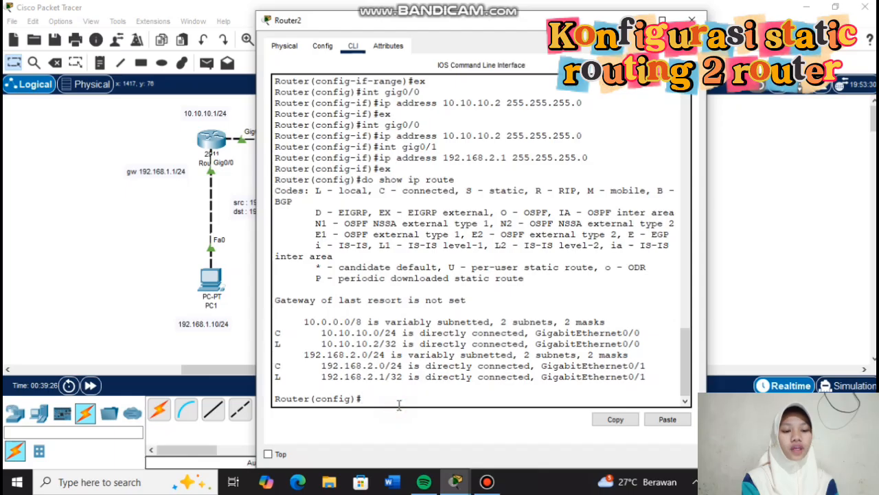
{"action": "key", "text": "Up"}
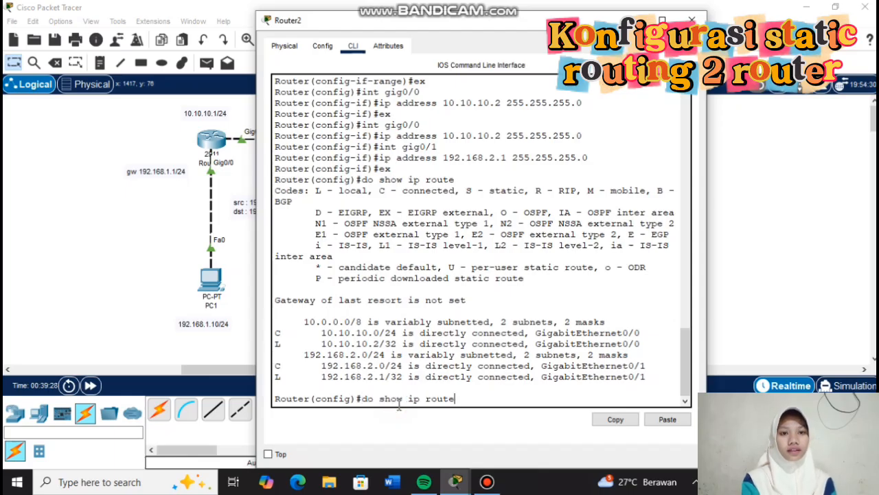
{"action": "key", "text": "Return"}
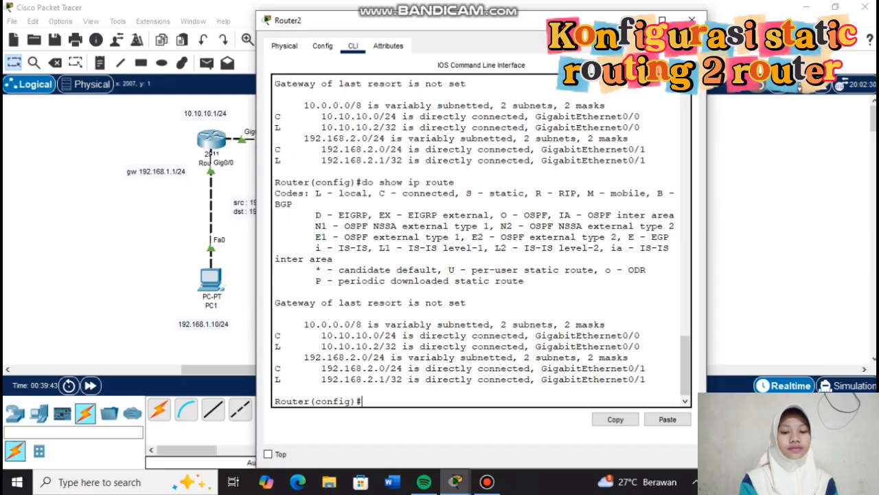
{"action": "left_click", "coordinate": [692, 19]}
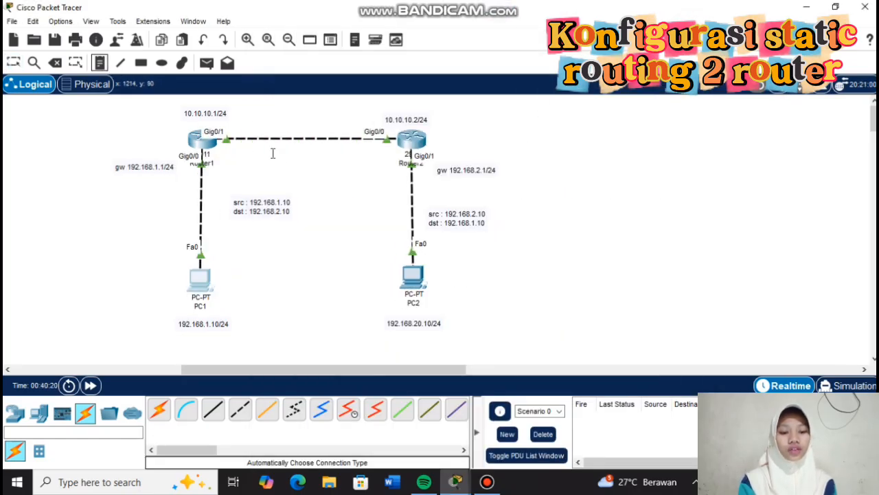
Place a note reading "STATIC ROUTING" below the link between the two routers.
{"action": "left_click", "coordinate": [255, 154]}
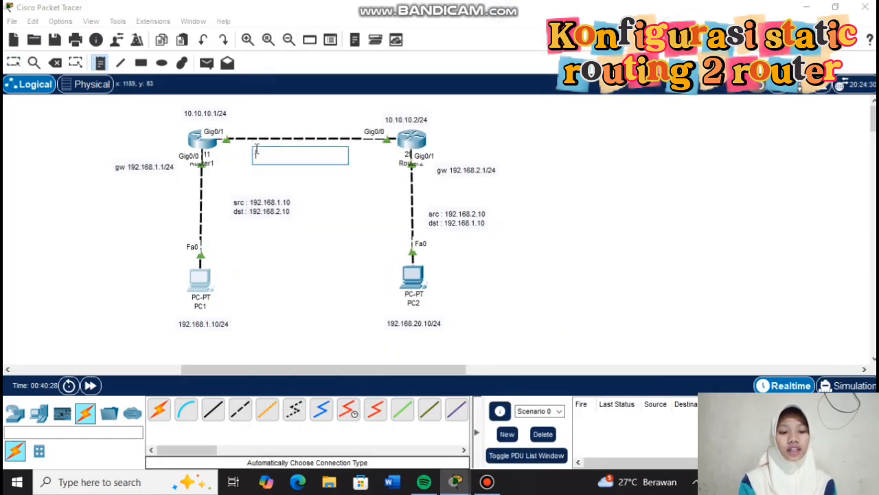
{"action": "type", "text": "STATIC R"}
{"action": "type", "text": "OUTING"}
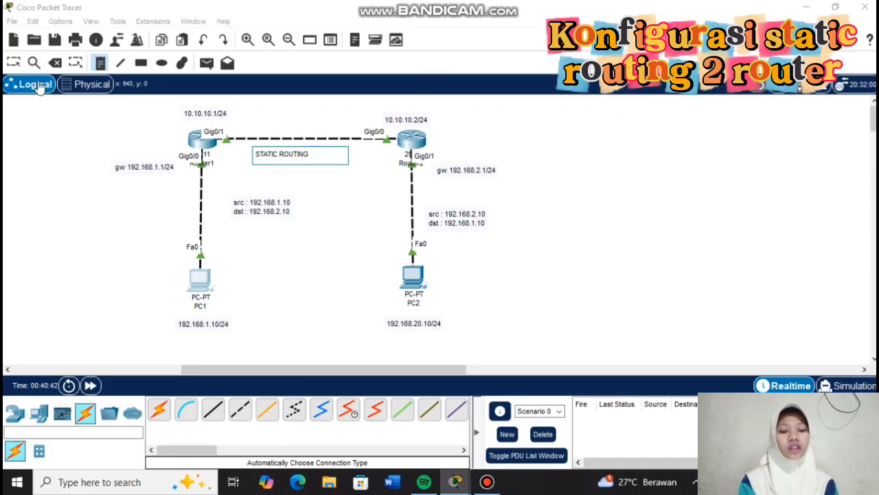
{"action": "left_click", "coordinate": [16, 61]}
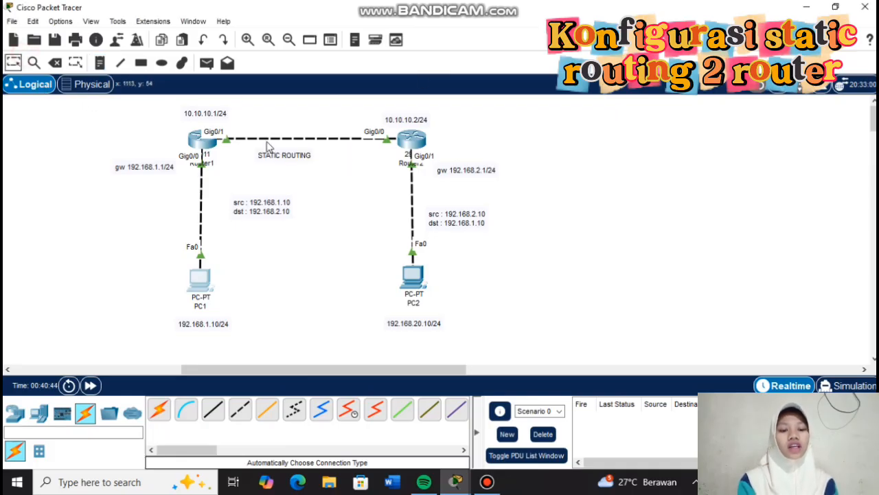
{"action": "left_click_drag", "start_coordinate": [292, 162], "coordinate": [307, 161]}
{"action": "left_click", "coordinate": [550, 159]}
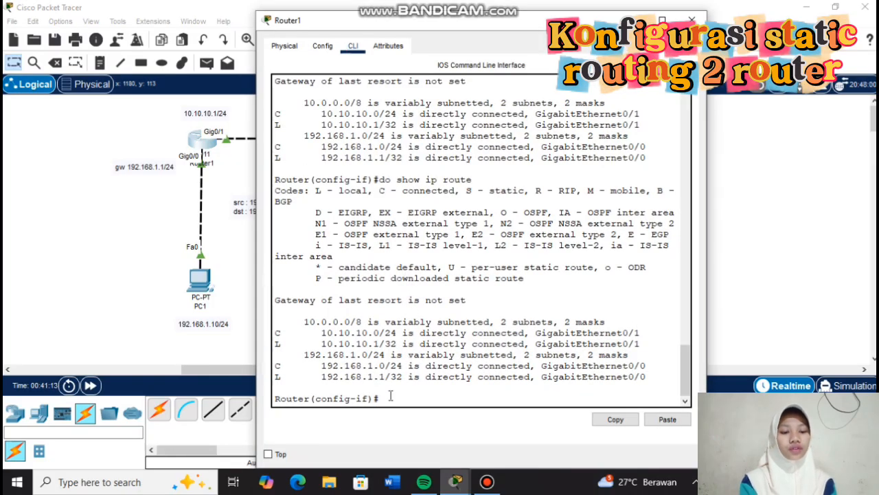
Enter global configuration mode on Router1 with en and conf t.
{"action": "key", "text": "ctrl+z"}
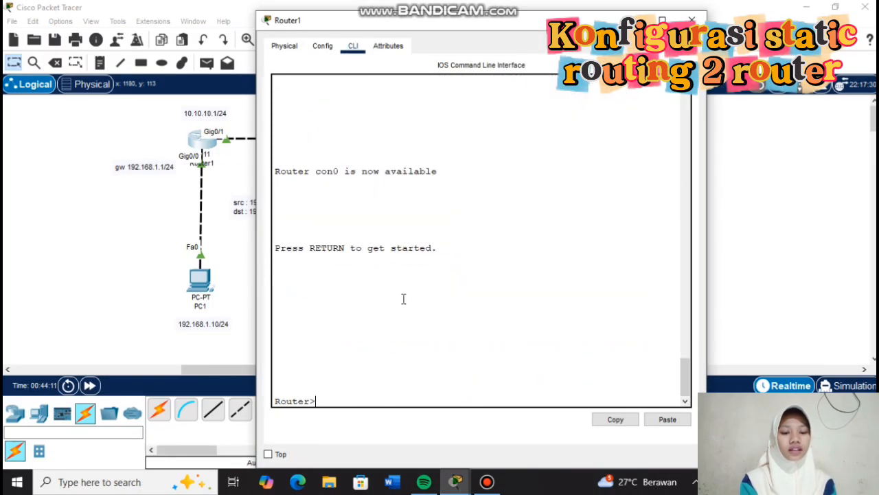
{"action": "type", "text": "en"}
{"action": "key", "text": "Return"}
{"action": "type", "text": "conf t"}
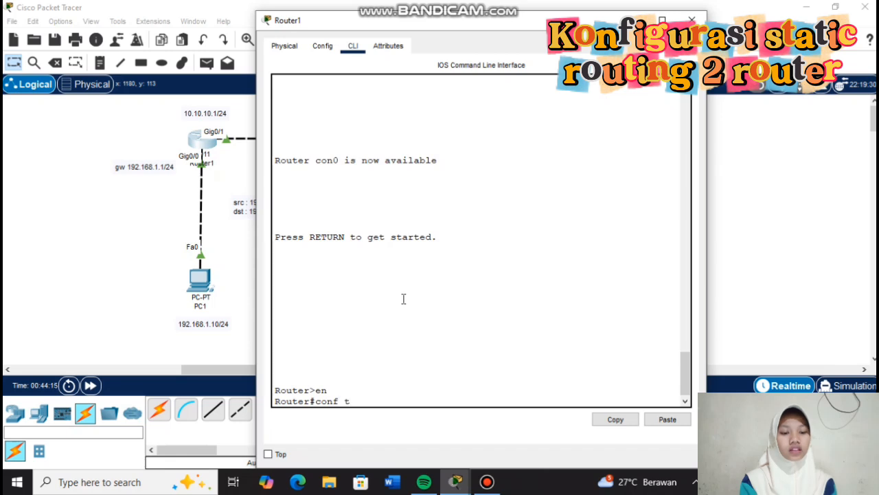
{"action": "key", "text": "Return"}
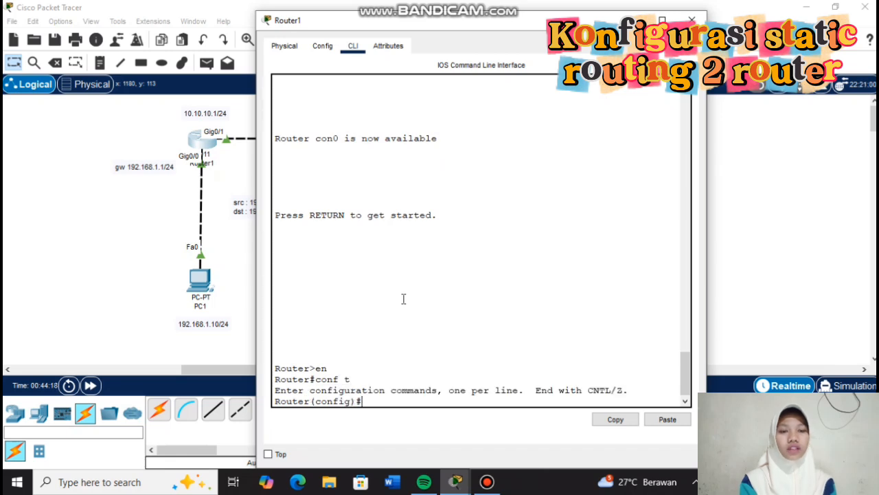
Add a static route on Router1 to network 192.168.2.0 with mask 255.255.255.0 via next hop 10.10.10.2.
{"action": "type", "text": "route 19"}
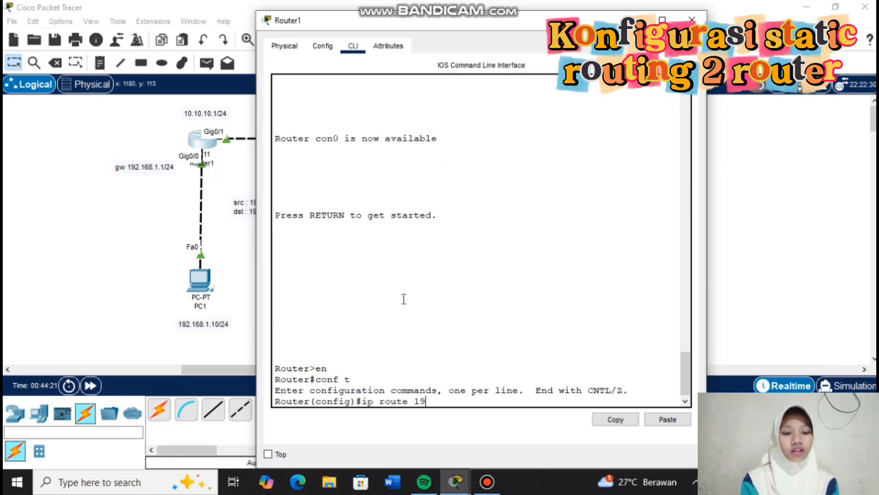
{"action": "type", "text": "2.168.2"}
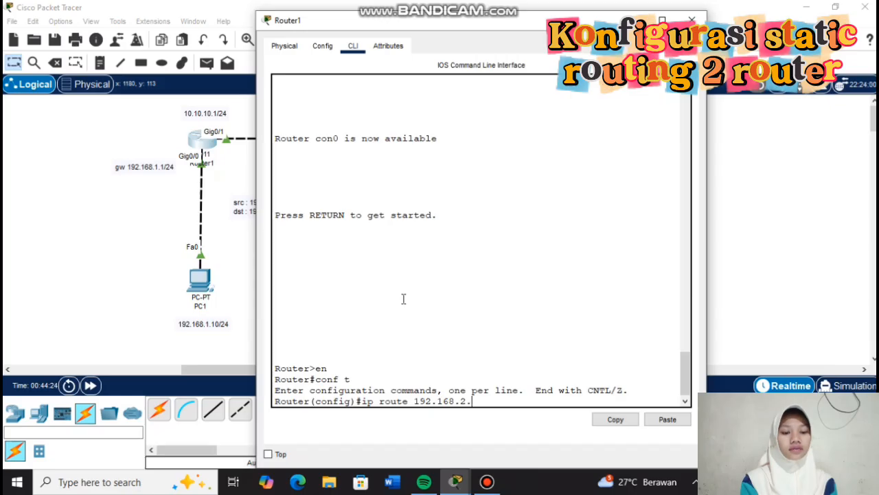
{"action": "type", "text": ".0 255.255"}
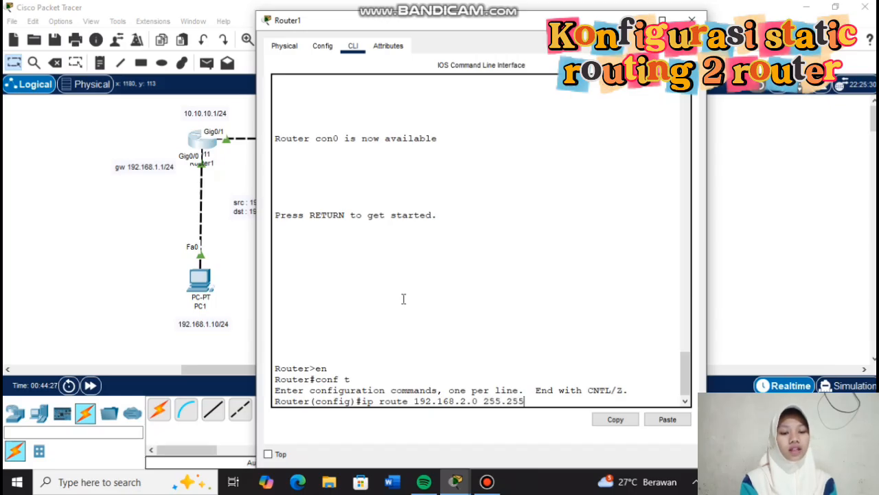
{"action": "type", "text": ".255.0 10"}
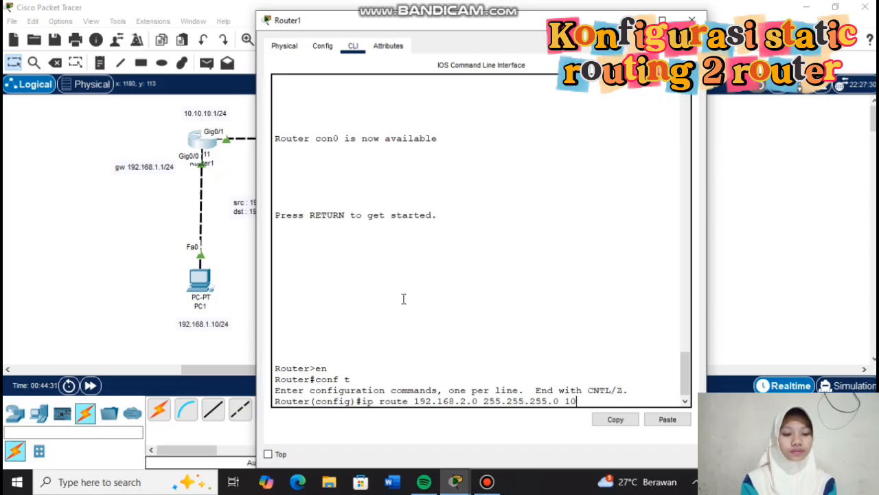
{"action": "type", "text": ".10.10.2"}
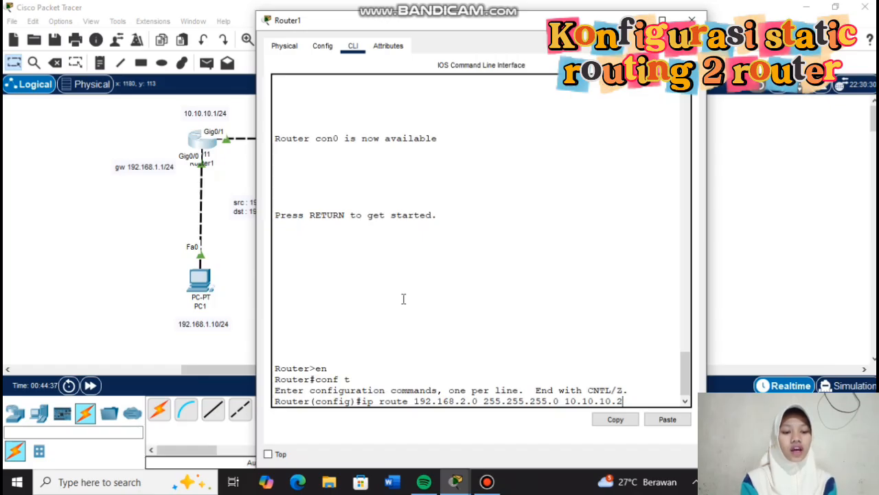
{"action": "key", "text": "Return"}
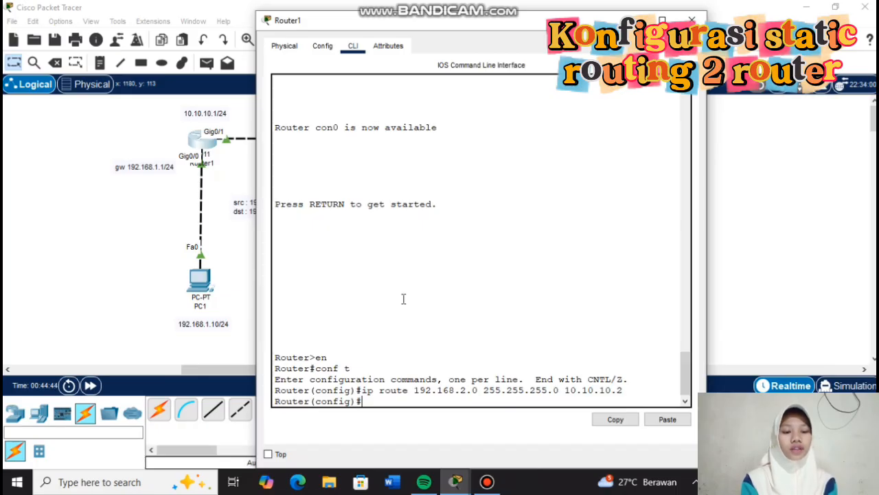
Run do show ip route on Router1 to check for the static route to 192.168.2.0, and close its window.
{"action": "type", "text": "d"}
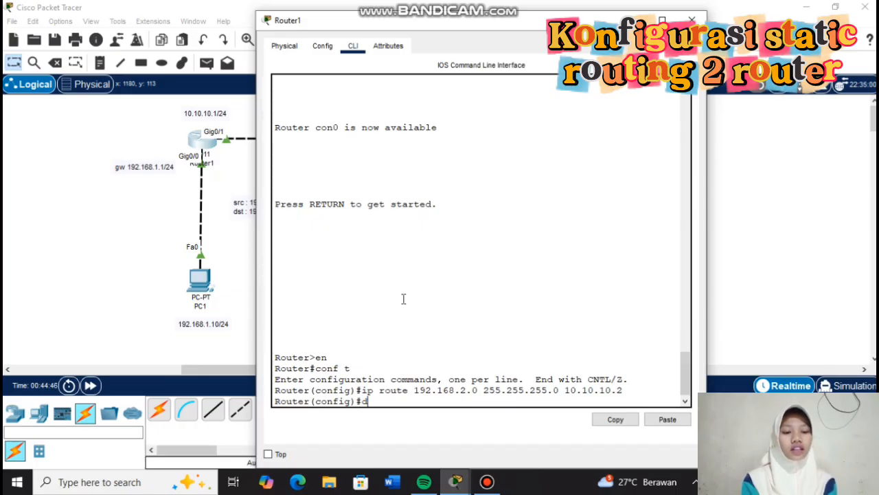
{"action": "type", "text": "o show "}
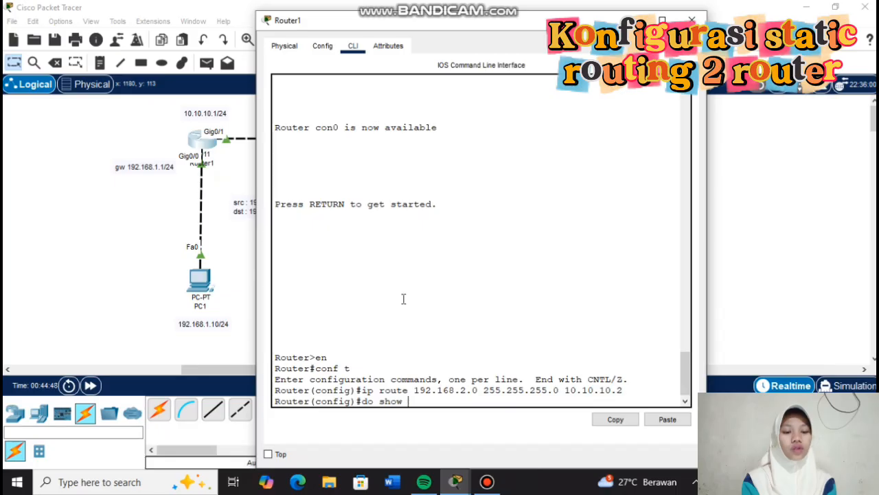
{"action": "type", "text": "ip route"}
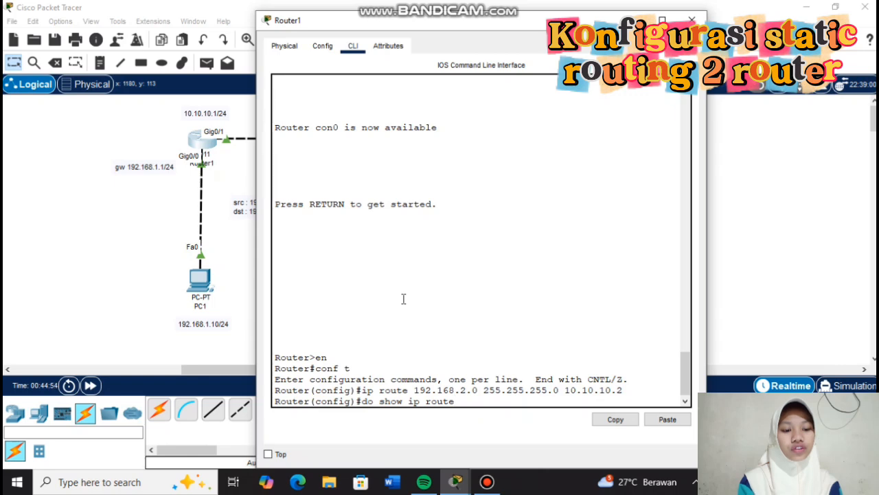
{"action": "key", "text": "Return"}
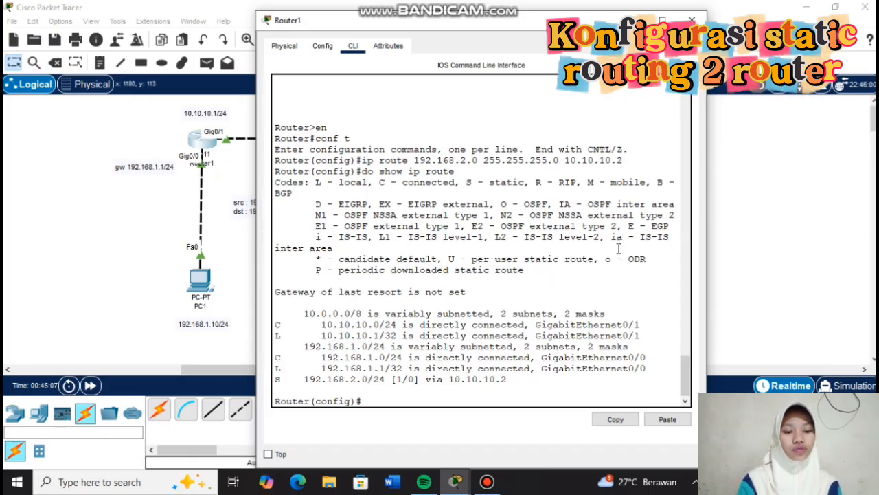
{"action": "left_click", "coordinate": [693, 19]}
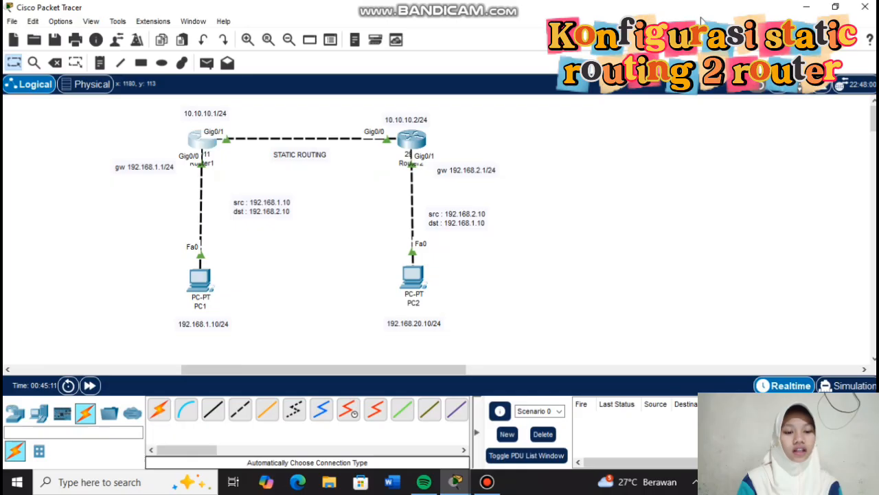
Add a static route on Router2 to network 192.168.1.0 with mask 255.255.255.0 via next hop 10.10.10.1.
{"action": "left_click", "coordinate": [412, 139]}
{"action": "type", "text": "ip route192"}
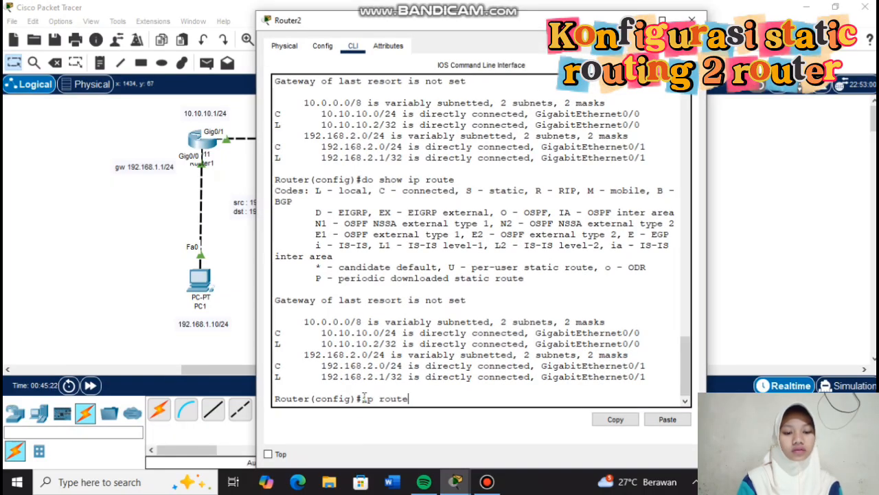
{"action": "key", "text": "BackSpace"}
{"action": "key", "text": "BackSpace"}
{"action": "key", "text": "BackSpace"}
{"action": "type", "text": "192.168."}
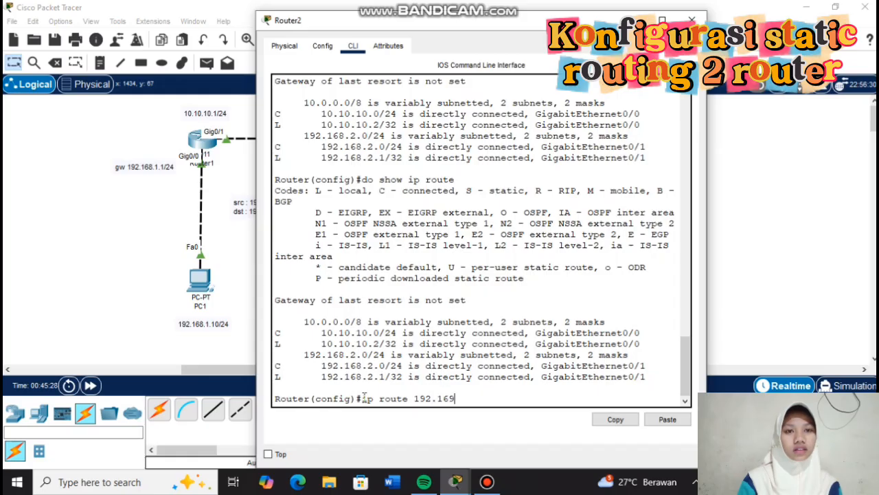
{"action": "type", "text": "1."}
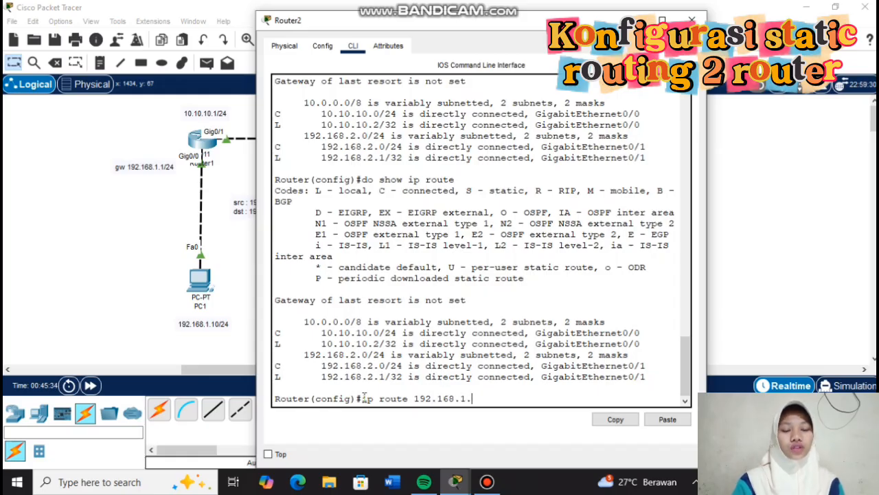
{"action": "type", "text": "0 255.255.255.0"}
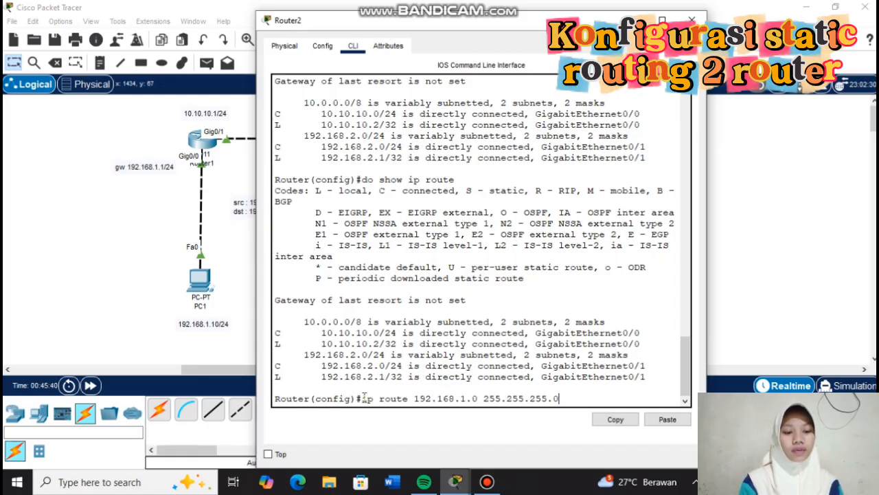
{"action": "type", "text": " 10.10.10.1"}
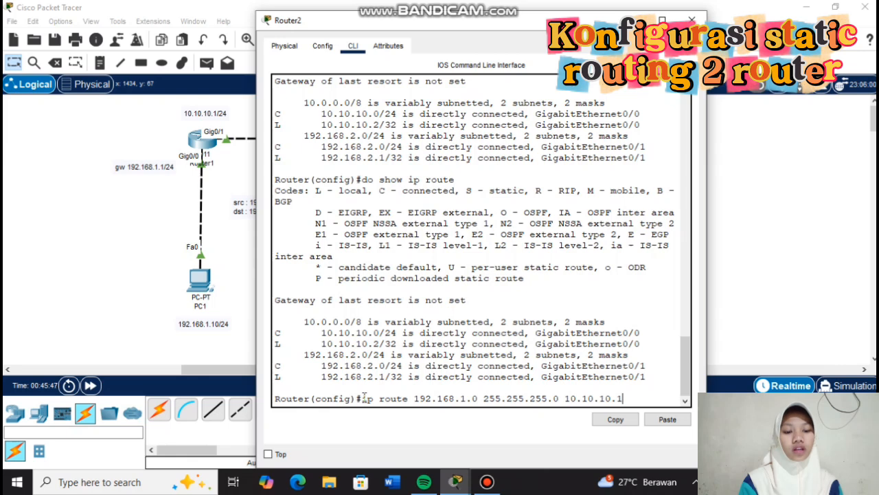
{"action": "key", "text": "Return"}
Run do show ip route on Router2 to check for the static route to 192.168.1.0.
{"action": "type", "text": "d"}
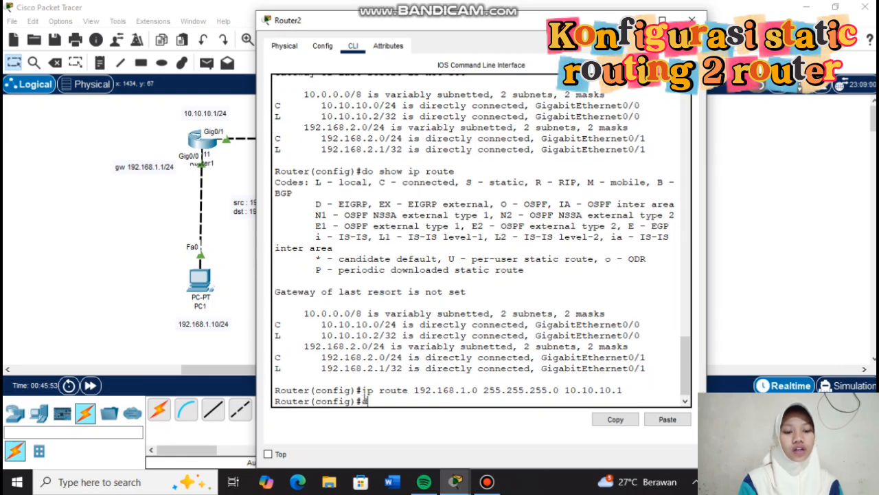
{"action": "type", "text": "o show ip rou"}
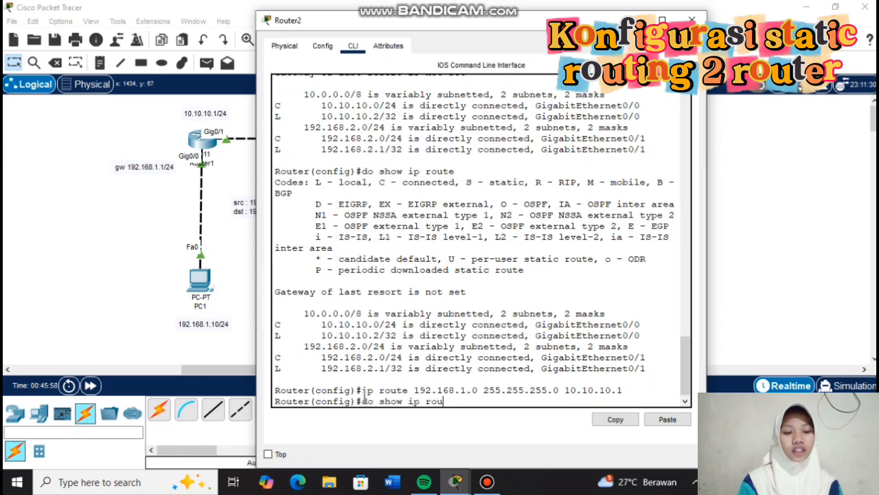
{"action": "type", "text": "te"}
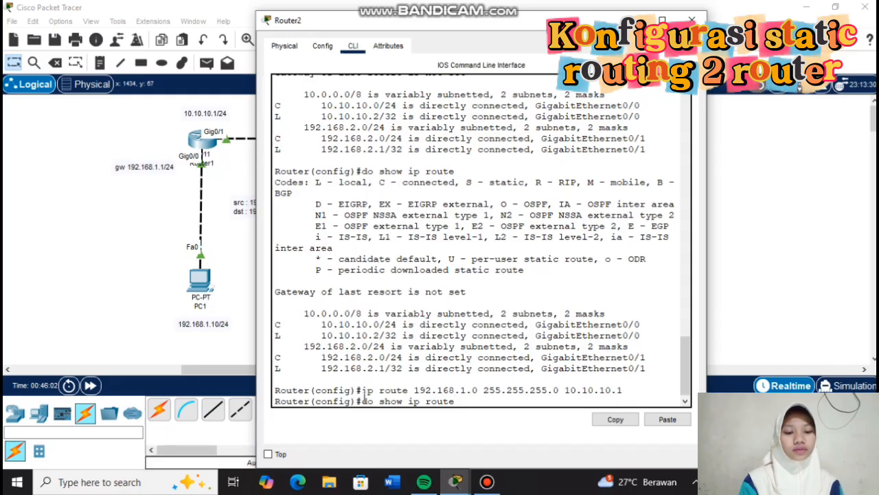
{"action": "key", "text": "Return"}
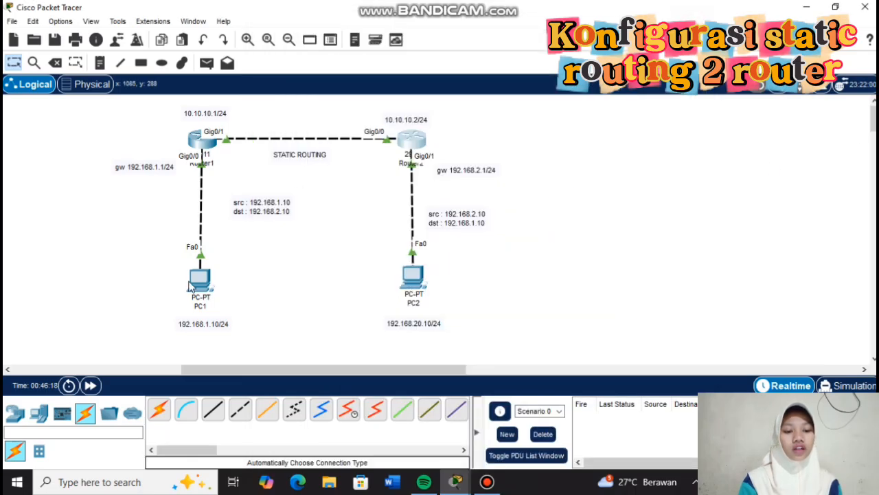
Ping 192.168.2.10 from PC1's command prompt to test the connection to PC2.
{"action": "left_click", "coordinate": [200, 280]}
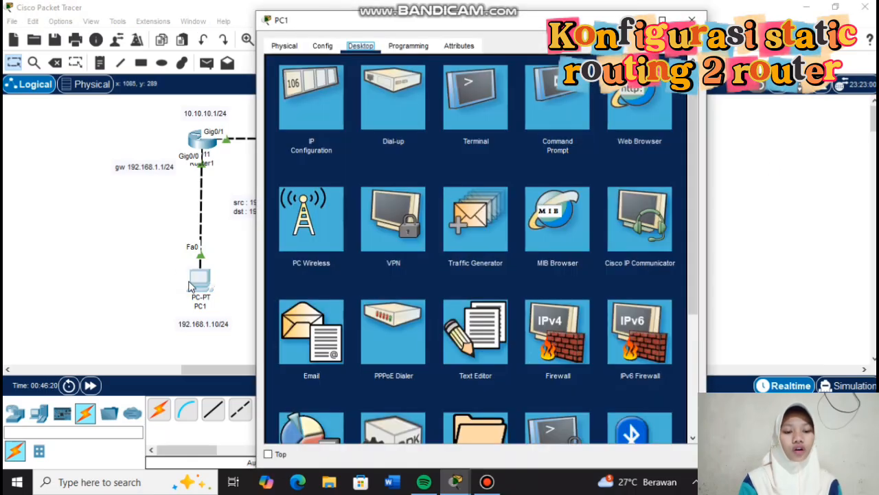
{"action": "left_click", "coordinate": [553, 103]}
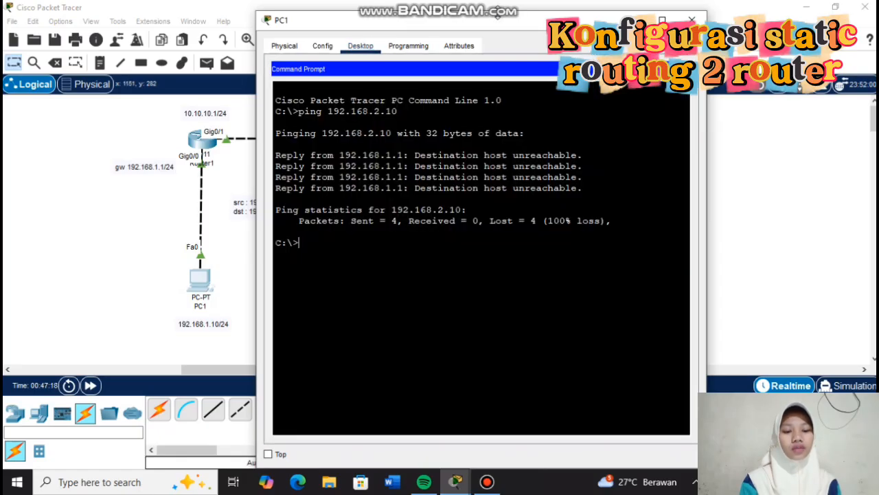
{"action": "key", "text": "Up"}
{"action": "key", "text": "Return"}
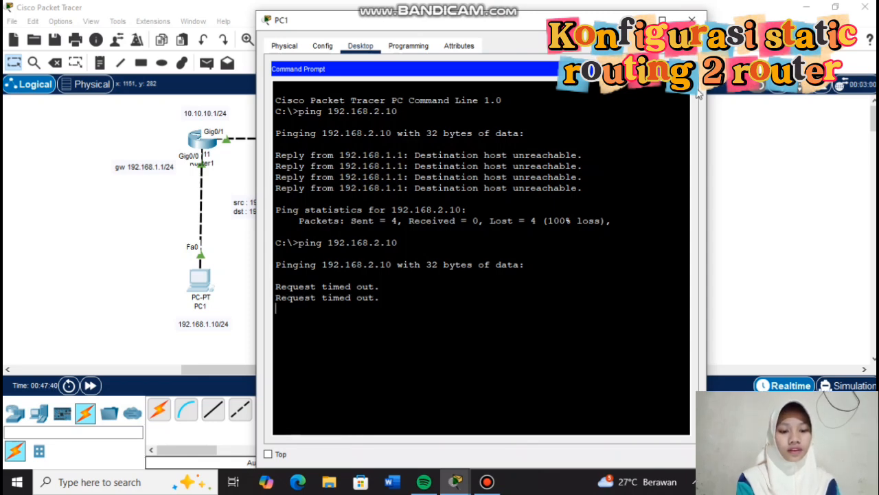
{"action": "mouse_move", "coordinate": [522, 8]}
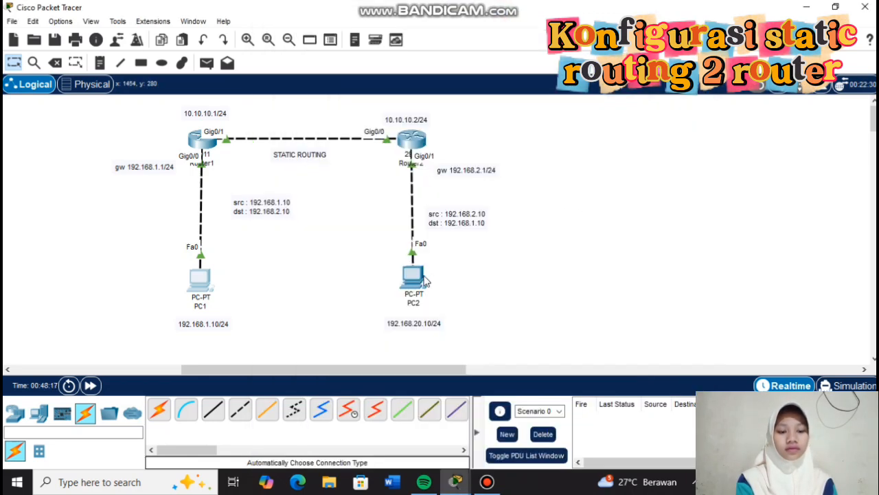
Give PC2 the static IPv4 address 192.168.2.10, subnet mask 255.255.255.0 and default gateway 192.168.2.1.
{"action": "left_click", "coordinate": [424, 278]}
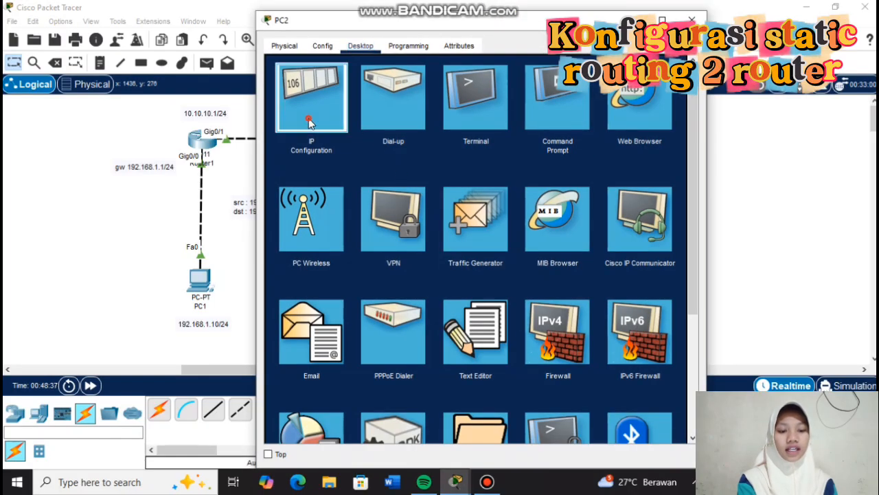
{"action": "left_click", "coordinate": [309, 123]}
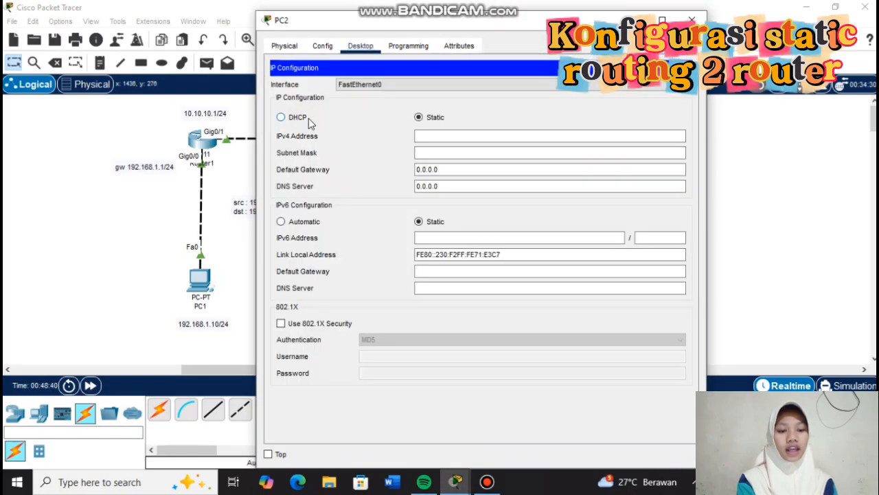
{"action": "left_click", "coordinate": [419, 136]}
{"action": "type", "text": "192.168.2.10"}
{"action": "left_click", "coordinate": [428, 153]}
{"action": "left_click_drag", "start_coordinate": [460, 137], "coordinate": [413, 141]}
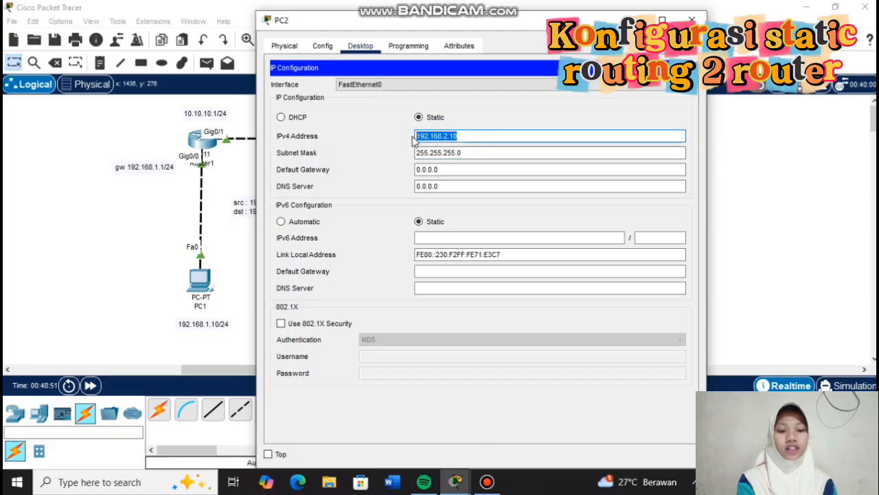
{"action": "key", "text": "ctrl+c"}
{"action": "left_click", "coordinate": [426, 169]}
{"action": "key", "text": "ctrl+v"}
{"action": "key", "text": "BackSpace"}
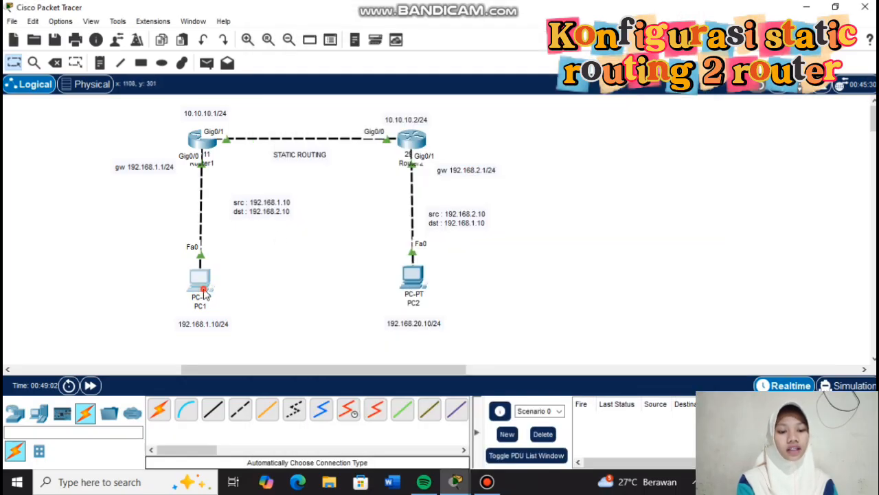
Repeat the ping to 192.168.2.10 from PC1 to retest connectivity with PC2's new IP configuration.
{"action": "left_click", "coordinate": [203, 290]}
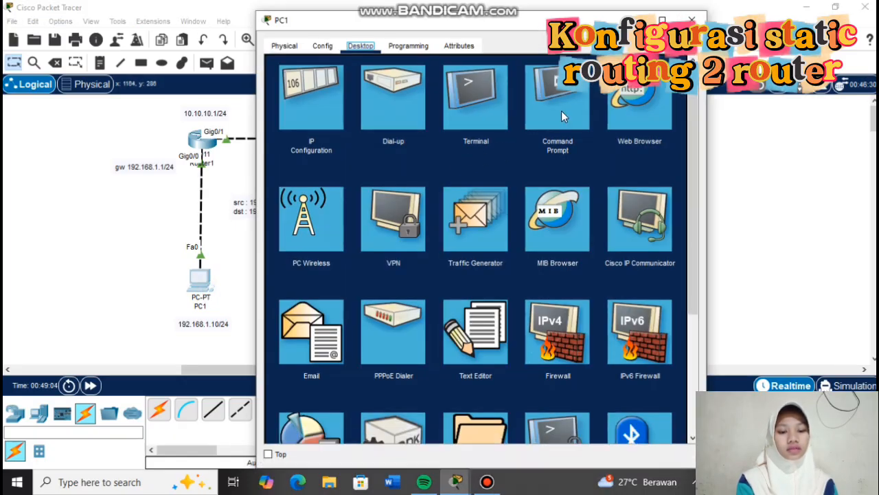
{"action": "left_click", "coordinate": [562, 112]}
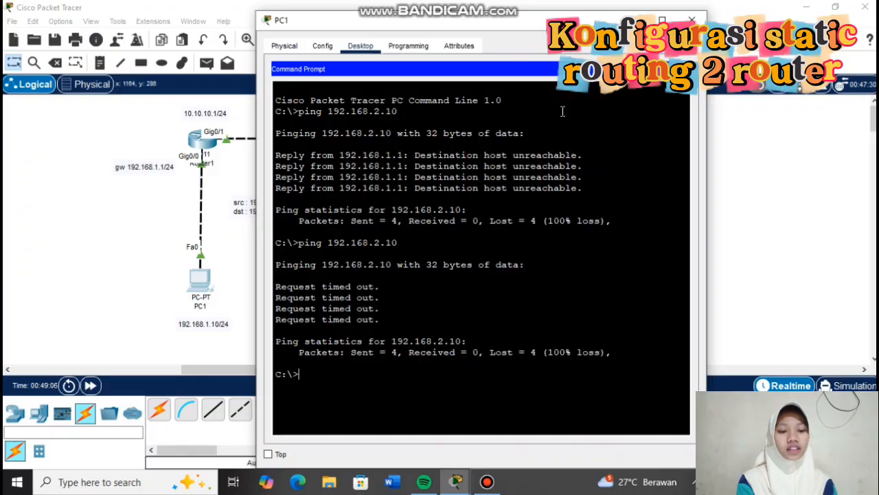
{"action": "key", "text": "Up"}
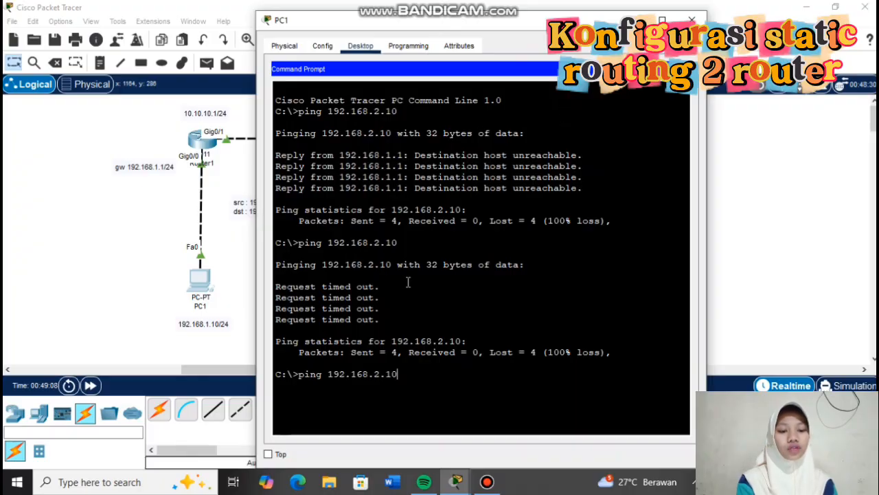
{"action": "key", "text": "Return"}
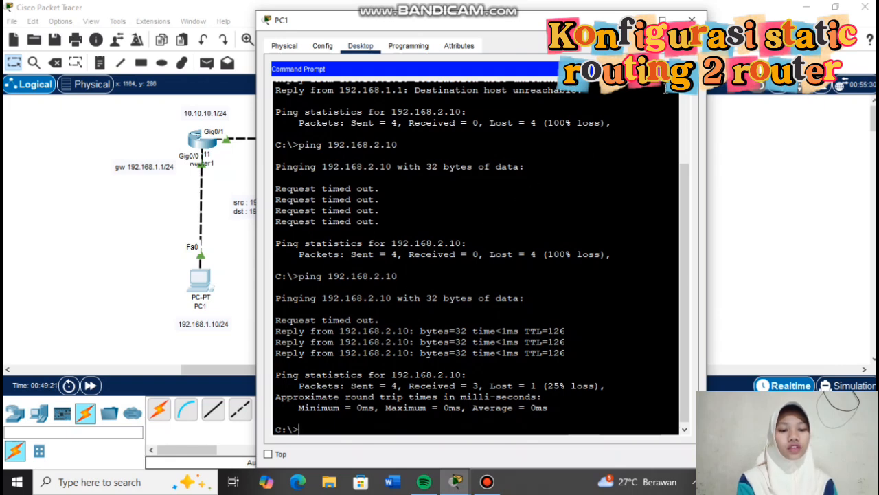
Remove Router1's static route to 192.168.2.0 255.255.255.0 via 10.10.10.2 and run do show ip route to check its routing table.
{"action": "left_click", "coordinate": [692, 20]}
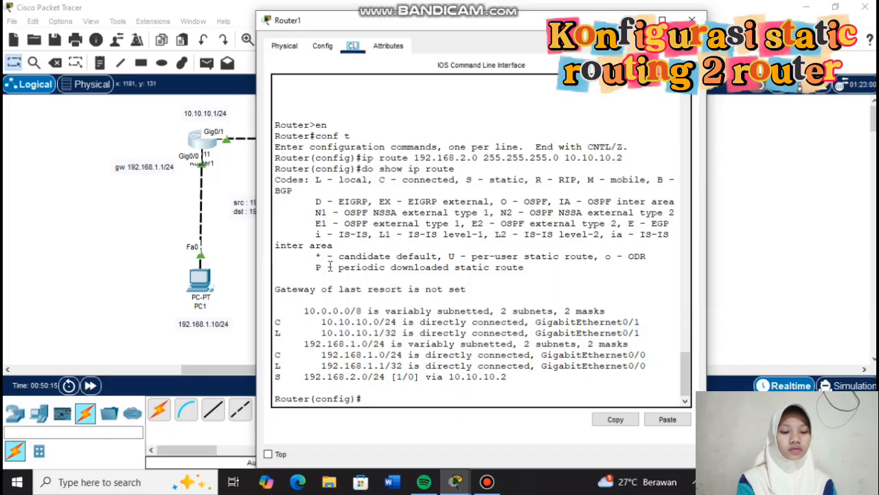
{"action": "key", "text": "Up"}
{"action": "key", "text": "Up"}
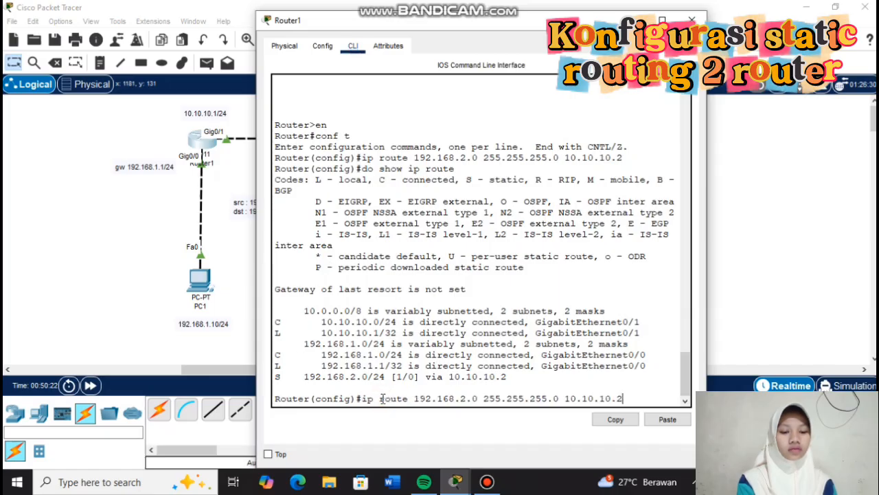
{"action": "key", "text": "Return"}
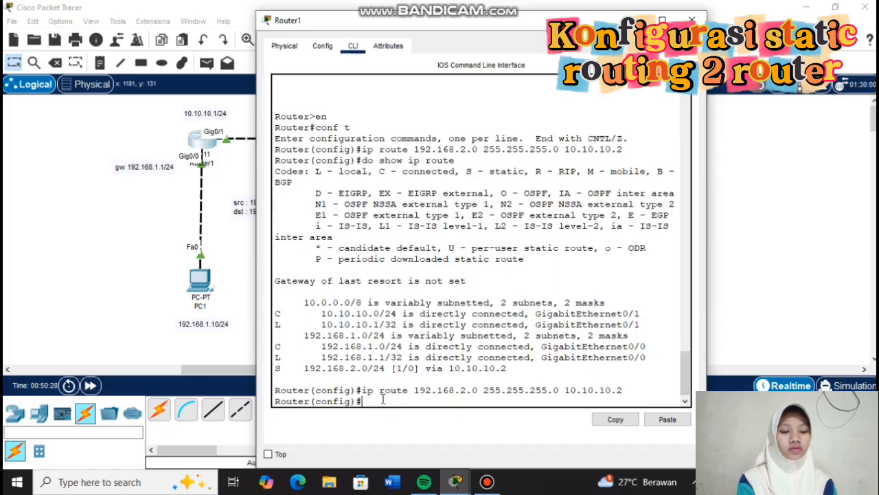
{"action": "key", "text": "Up"}
{"action": "key", "text": "Up"}
{"action": "key", "text": "Return"}
{"action": "left_click", "coordinate": [691, 19]}
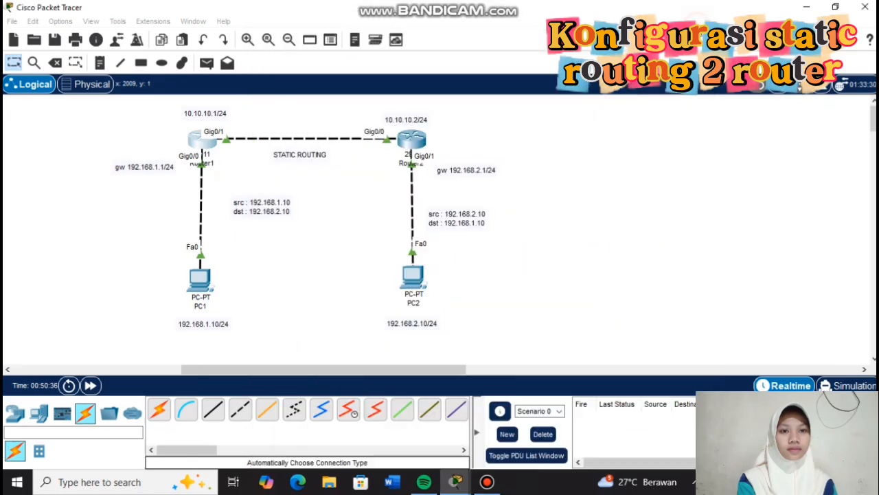
Remove Router2's static route with no ip route 192.168.1.0 255.255.255.0 10.10.10.1 and check the table with do show ip route.
{"action": "left_click", "coordinate": [406, 139]}
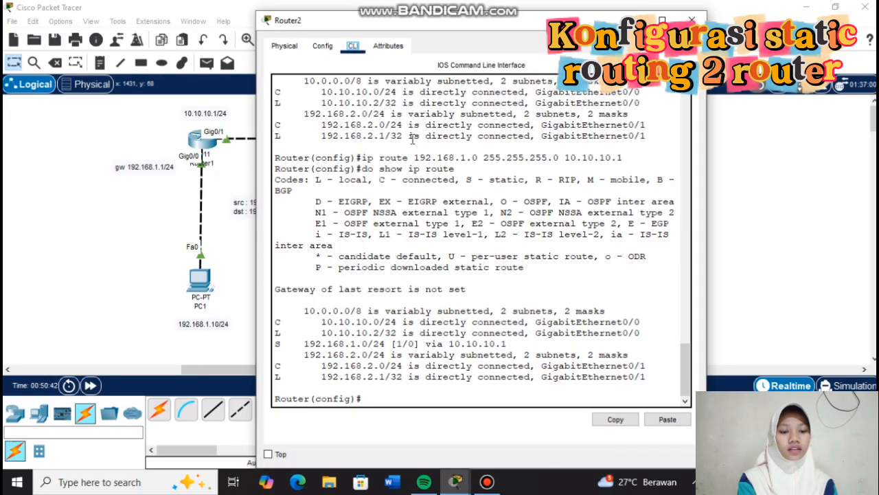
{"action": "key", "text": "Up"}
{"action": "key", "text": "Up"}
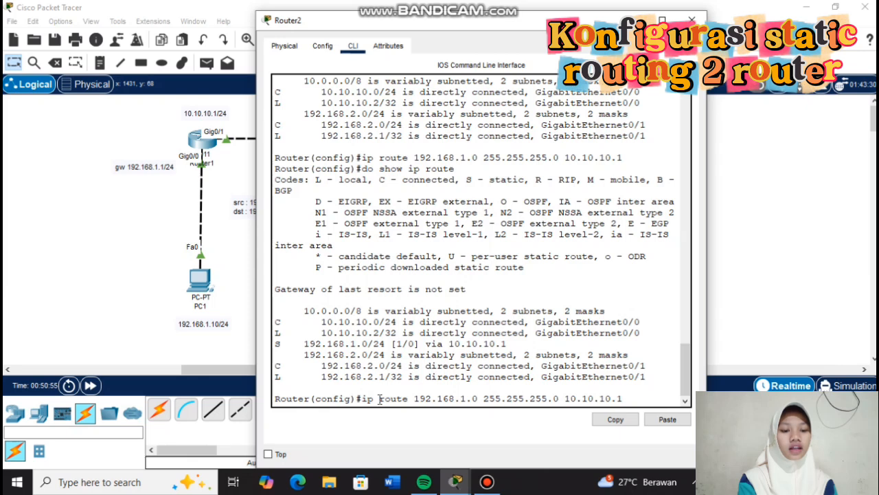
{"action": "left_click", "coordinate": [378, 398]}
{"action": "type", "text": "no"}
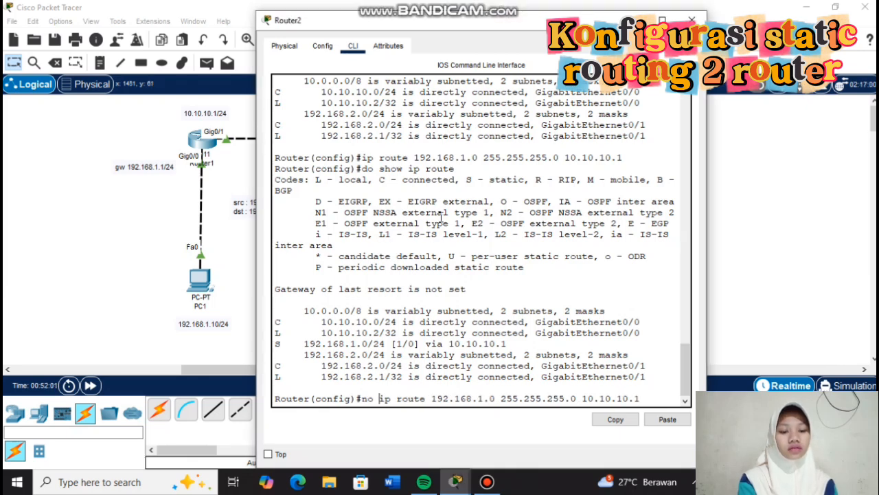
{"action": "key", "text": "Return"}
{"action": "key", "text": "Up"}
{"action": "key", "text": "Up"}
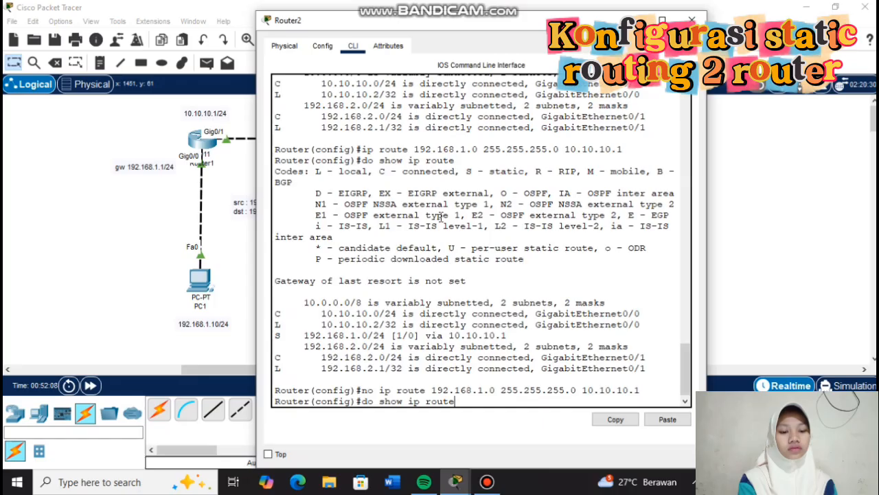
{"action": "key", "text": "Return"}
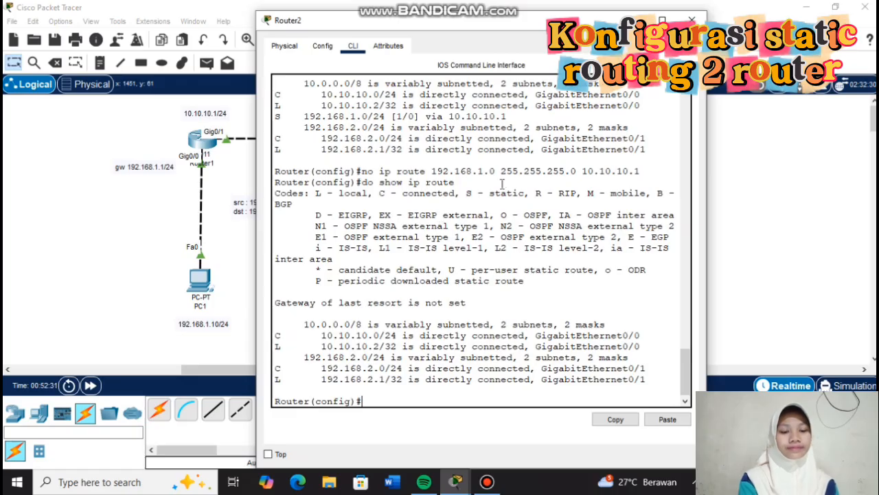
Repeat the no ip route 192.168.1.0 255.255.255.0 10.10.10.1 command and the routing table check on Router2.
{"action": "key", "text": "Up"}
{"action": "key", "text": "Up"}
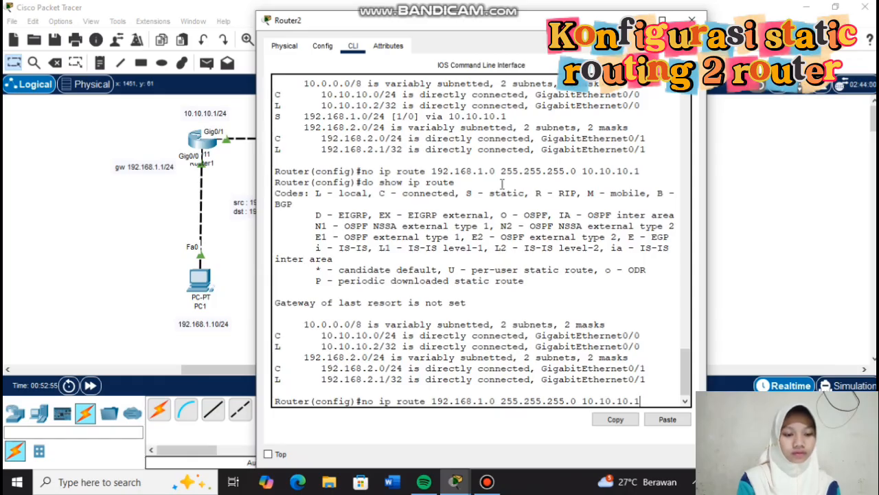
{"action": "key", "text": "Return"}
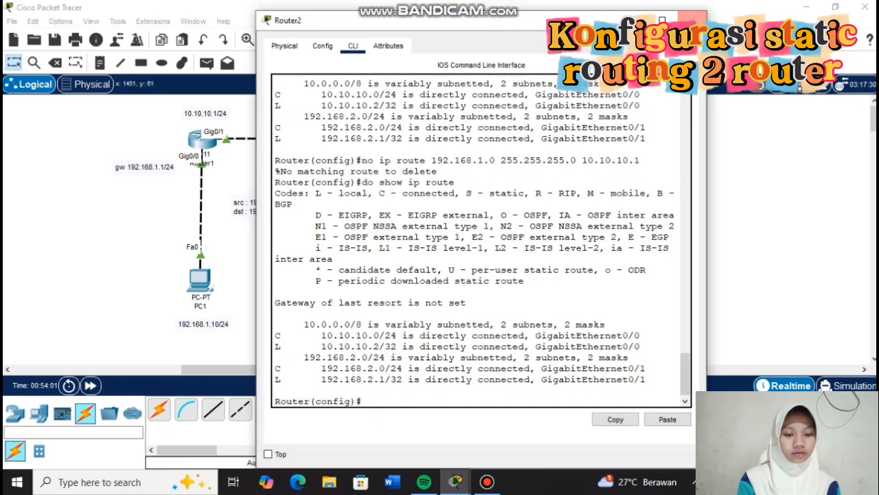
{"action": "left_click", "coordinate": [692, 20]}
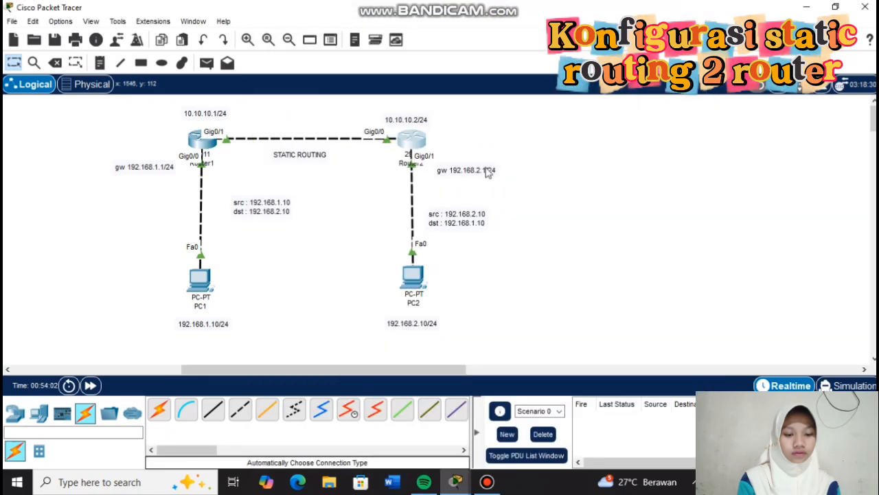
Ping 192.168.2.10 from PC1's command prompt to test connectivity without the static routes.
{"action": "left_click", "coordinate": [199, 278]}
{"action": "left_click", "coordinate": [569, 96]}
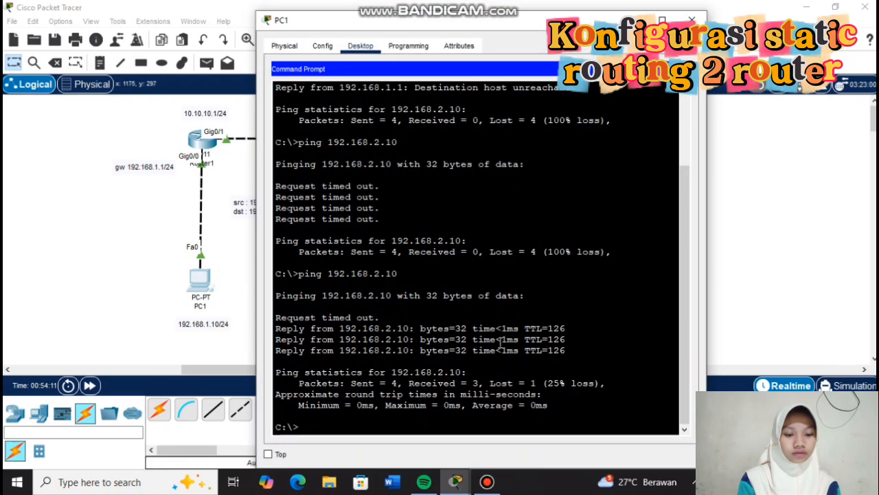
{"action": "type", "text": "ping"}
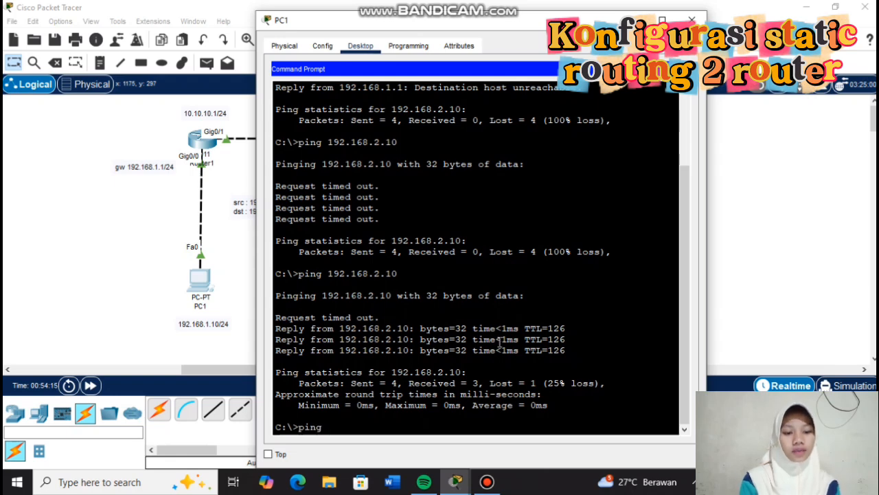
{"action": "type", "text": " 192.168.2.10"}
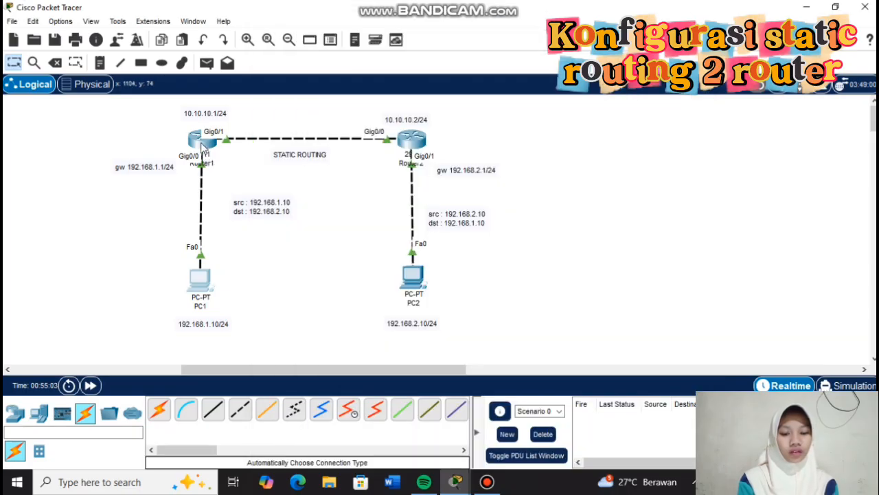
Add the static route ip route 192.168.2.0 255.255.255.0 10.10.10.2 back on Router1.
{"action": "left_click", "coordinate": [203, 143]}
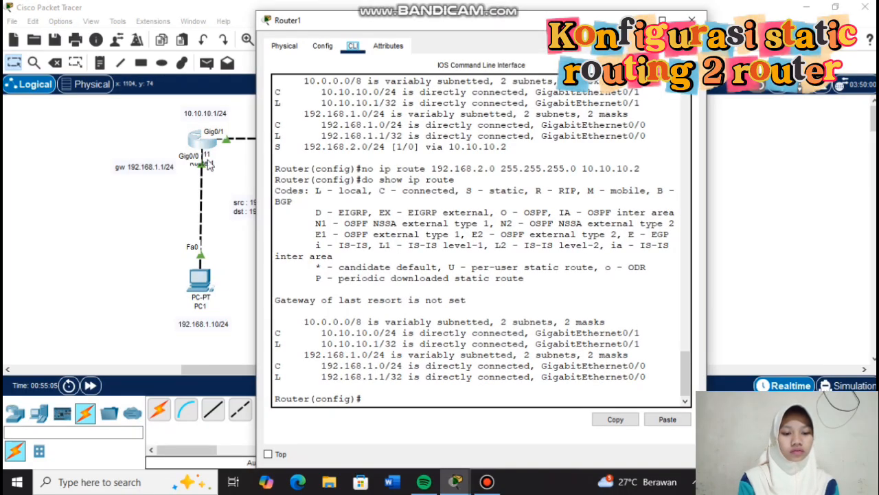
{"action": "left_click", "coordinate": [373, 400]}
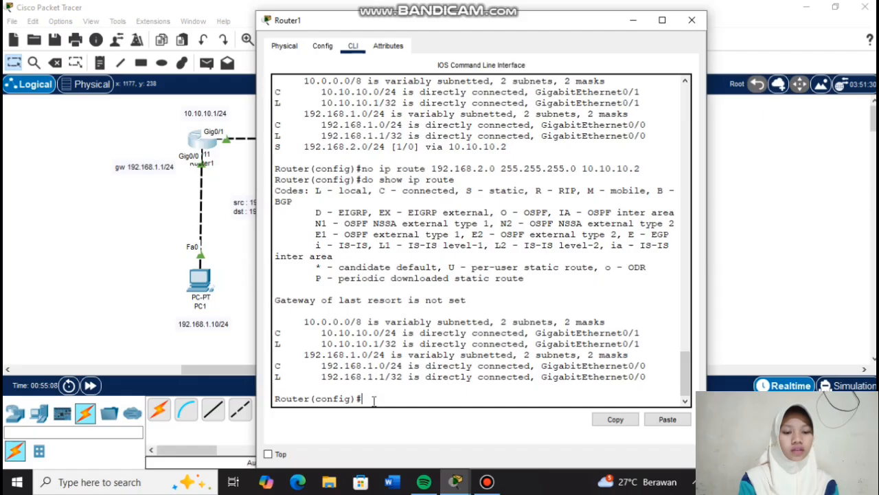
{"action": "key", "text": "Up"}
{"action": "key", "text": "Up"}
{"action": "key", "text": "Up"}
{"action": "key", "text": "Up"}
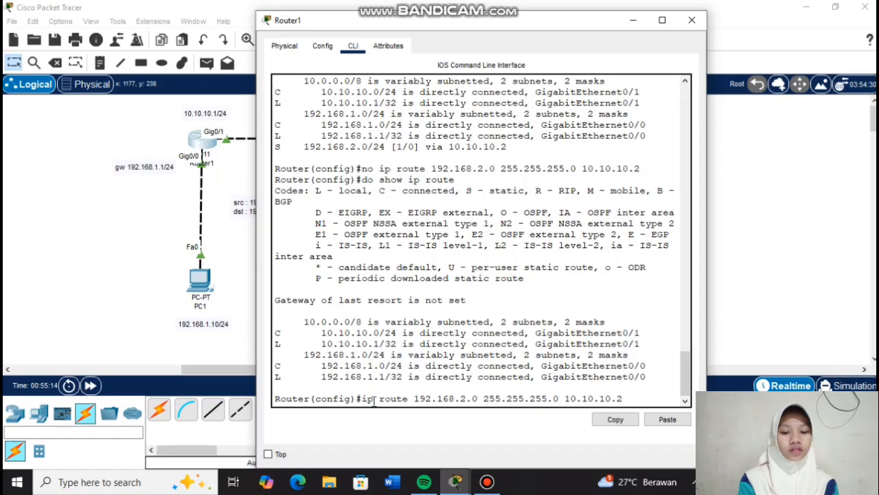
{"action": "key", "text": "Return"}
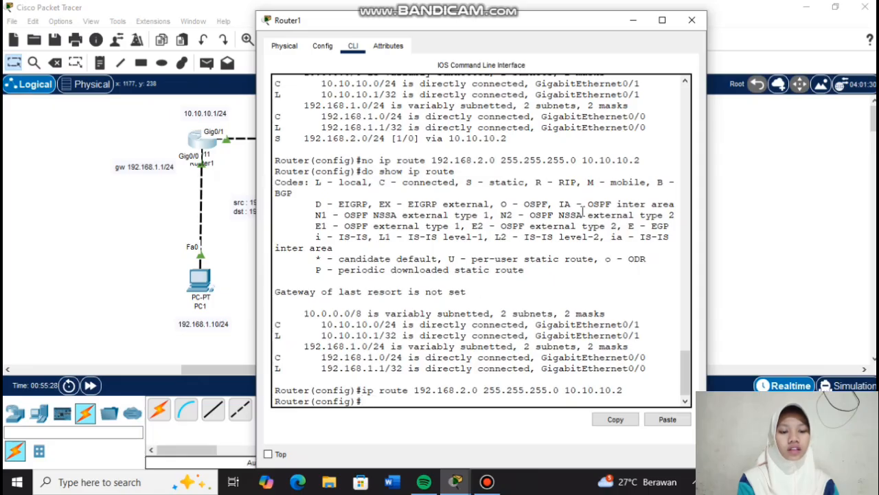
{"action": "left_click", "coordinate": [689, 24]}
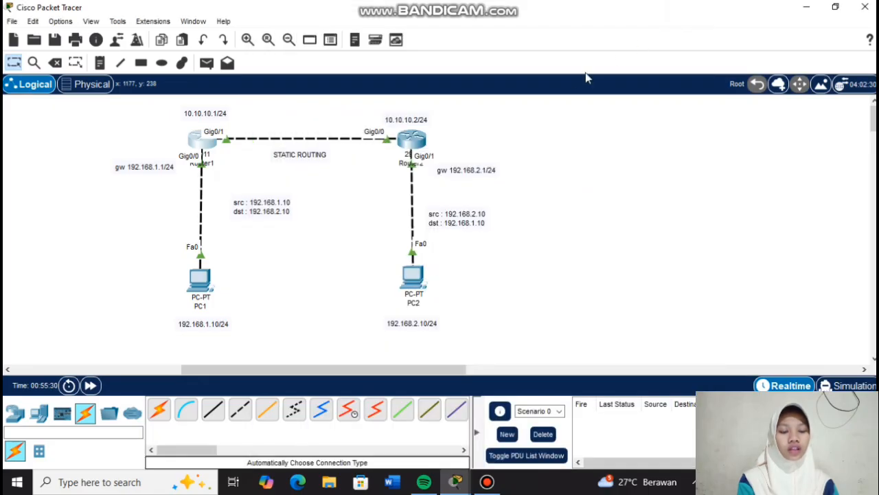
Restore Router2's static route to 192.168.1.0 255.255.255.0 via 10.10.10.1.
{"action": "left_click", "coordinate": [413, 140]}
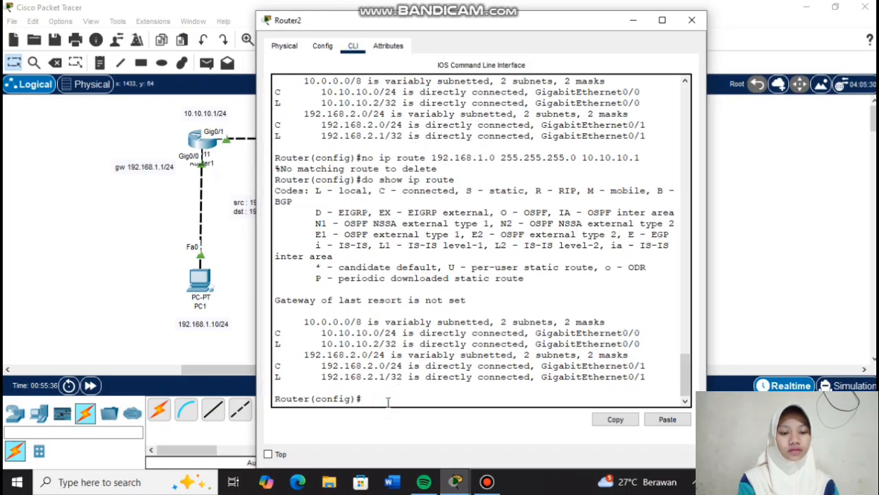
{"action": "key", "text": "Up"}
{"action": "key", "text": "Up"}
{"action": "key", "text": "Down"}
{"action": "key", "text": "Up"}
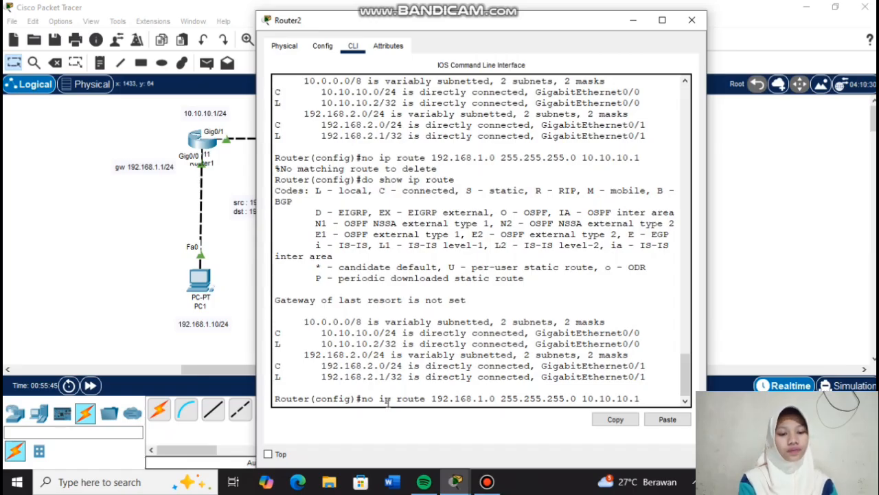
{"action": "key", "text": "Return"}
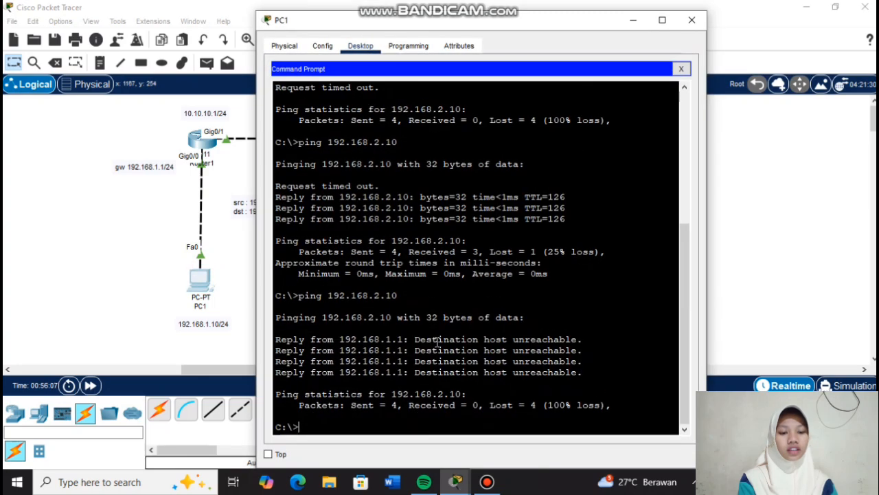
Ping 192.168.2.10 from PC1 again to retest the connection with the static routes restored.
{"action": "key", "text": "Up"}
{"action": "key", "text": "Return"}
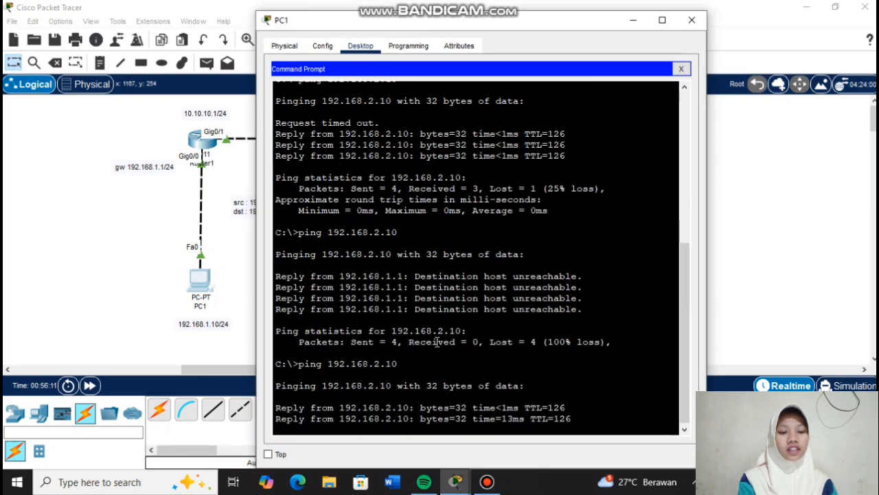
{"action": "left_click", "coordinate": [691, 20]}
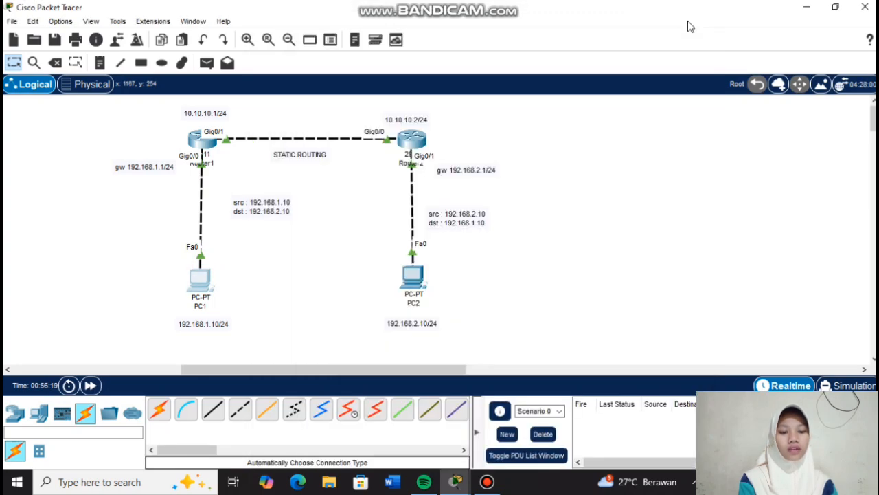
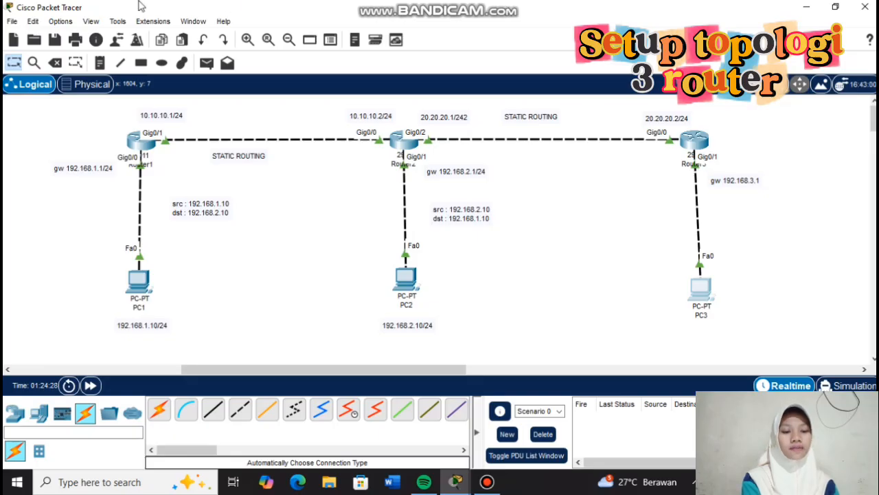
Place a note beside the PC3 link reading "src : 192.168.3.10", "dst : 192.168.1.10" and "192.168.2.10", and shift it slightly away from the cable.
{"action": "left_click", "coordinate": [99, 62]}
{"action": "left_click", "coordinate": [721, 229]}
{"action": "type", "text": "src : 192.168.3.10"}
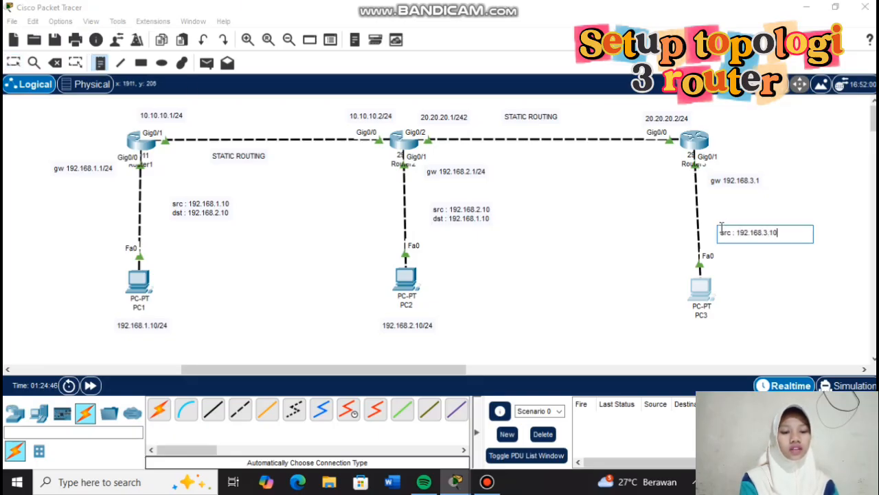
{"action": "key", "text": "Return"}
{"action": "type", "text": "dst : 192.168.1.10"}
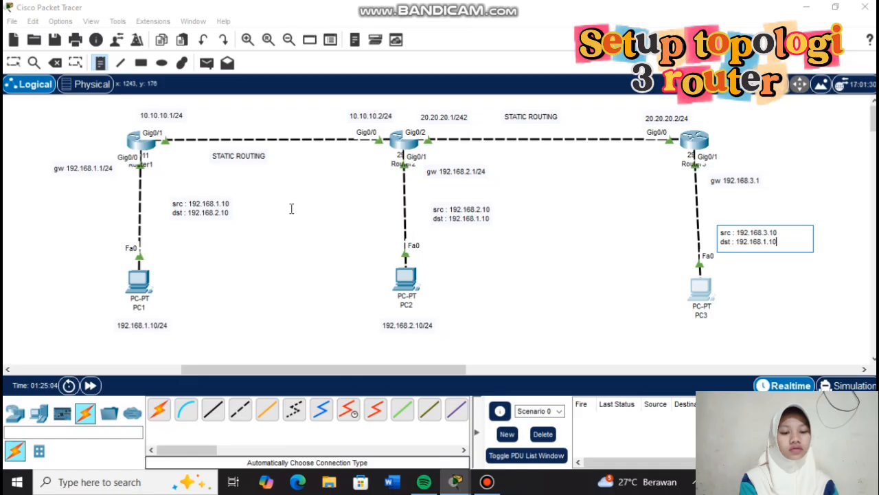
{"action": "key", "text": "Return"}
{"action": "type", "text": "192.168.2.10"}
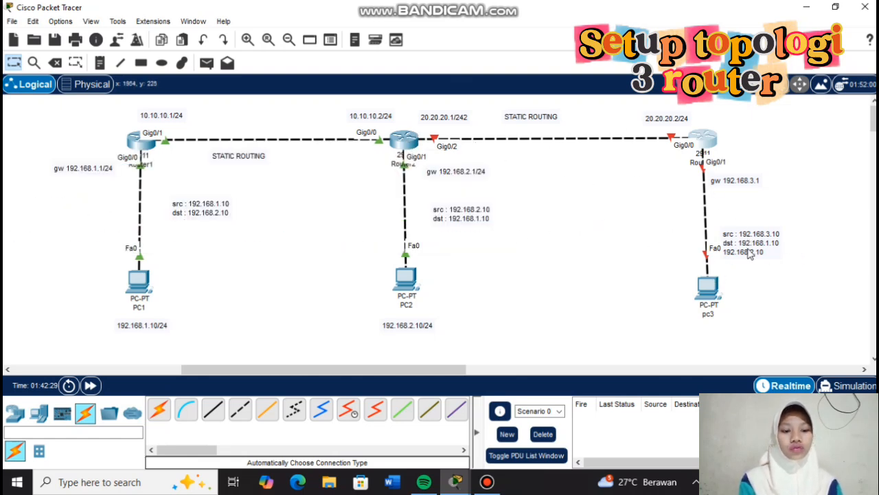
{"action": "left_click", "coordinate": [771, 252]}
{"action": "left_click_drag", "start_coordinate": [771, 252], "coordinate": [781, 254]}
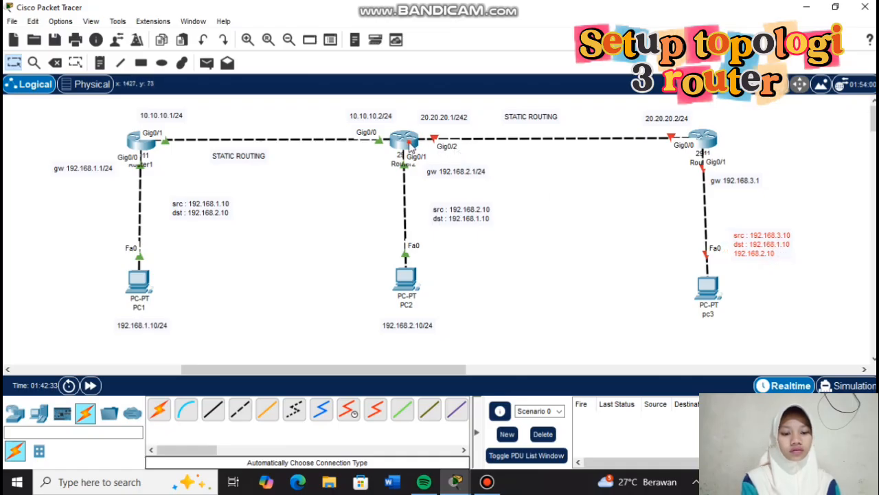
Open Router2's command line and enter global configuration mode with en and conf t.
{"action": "left_click", "coordinate": [412, 143]}
{"action": "key", "text": "Return"}
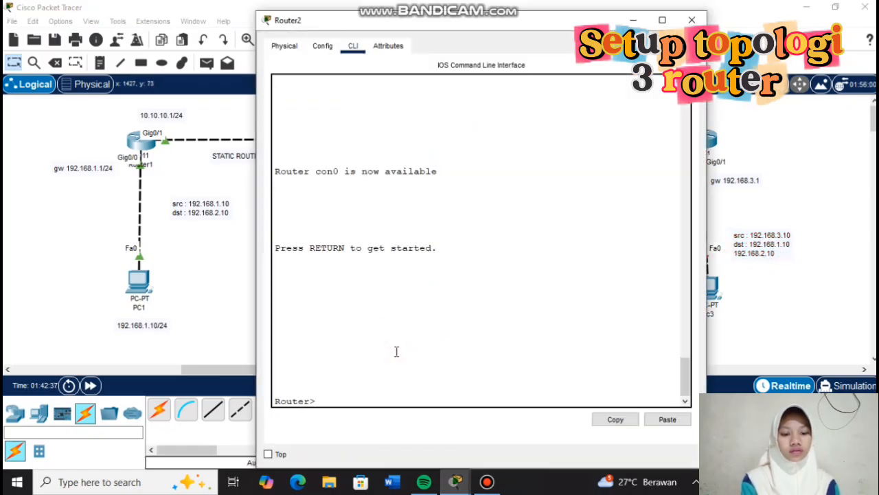
{"action": "type", "text": "en"}
{"action": "key", "text": "Return"}
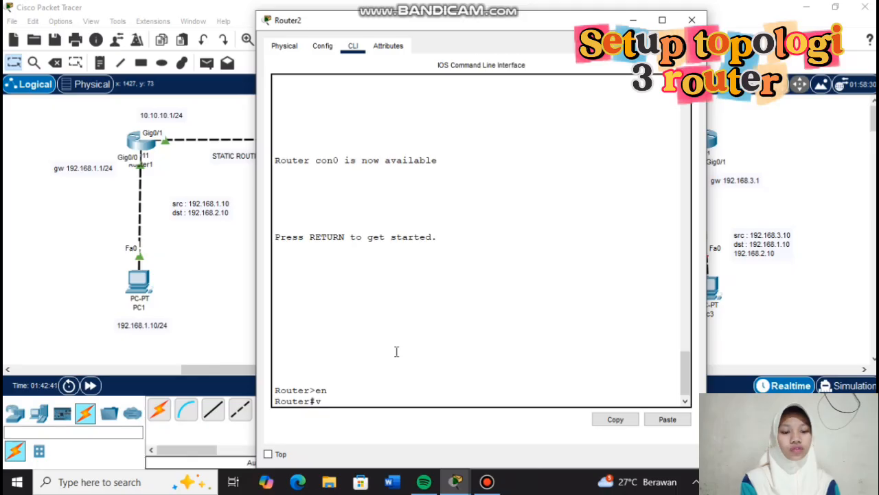
{"action": "type", "text": "conf t"}
{"action": "key", "text": "Return"}
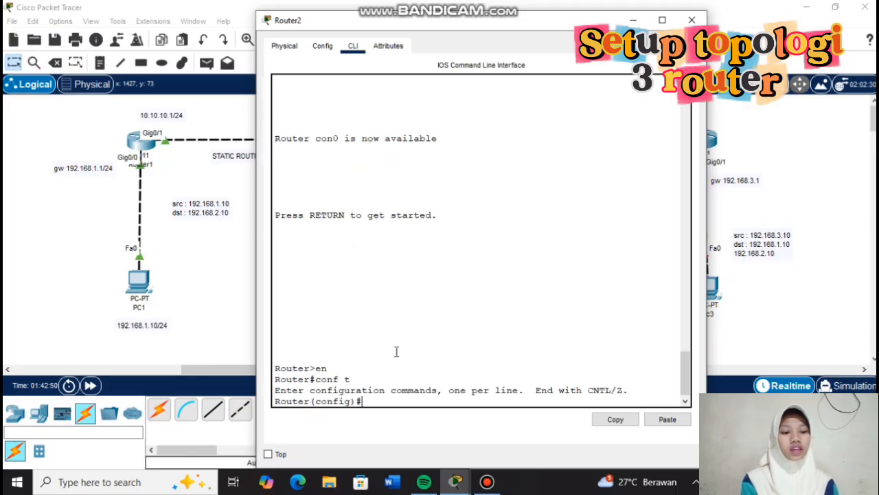
Enter interface gig0/2 on Router2 and enable it with no shutdown.
{"action": "type", "text": "int gig0/0"}
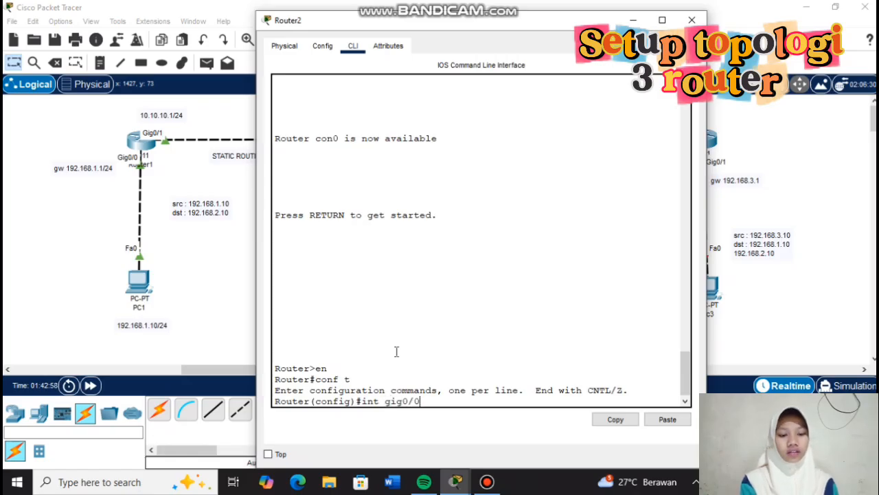
{"action": "key", "text": "BackSpace"}
{"action": "type", "text": "2"}
{"action": "key", "text": "Return"}
{"action": "type", "text": "no"}
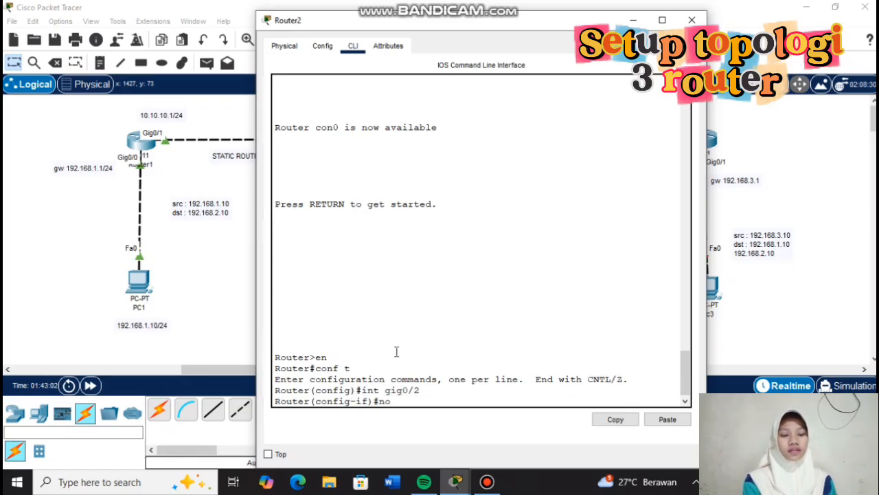
{"action": "type", "text": " shutdown"}
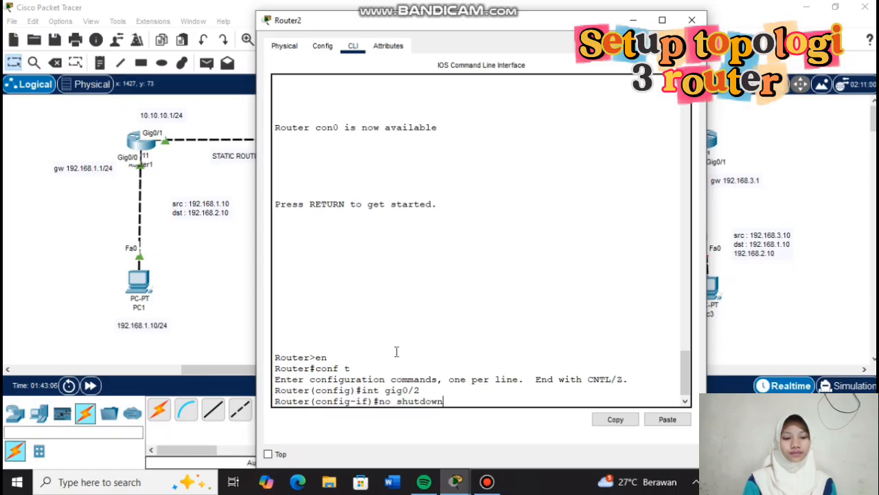
{"action": "key", "text": "Return"}
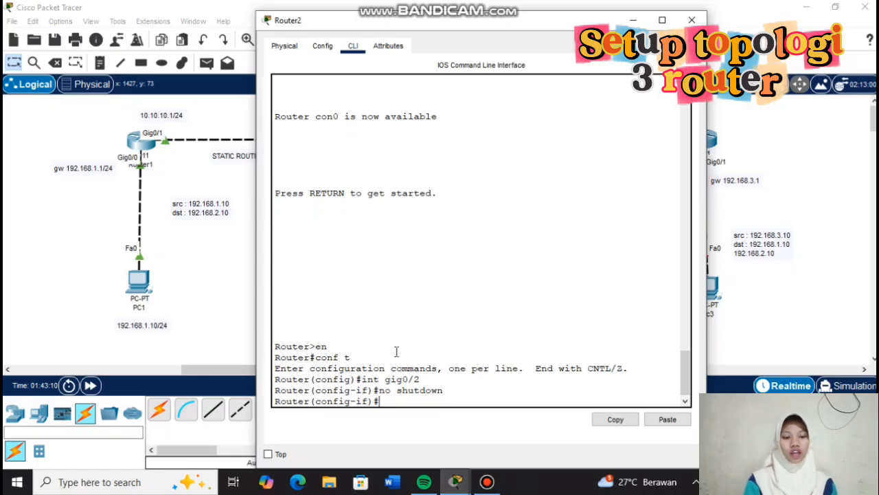
Assign IP address 20.20.20.1 255.255.255.0 to Router2's gig0/2, exit interface configuration and close the router window.
{"action": "type", "text": "ip adddress"}
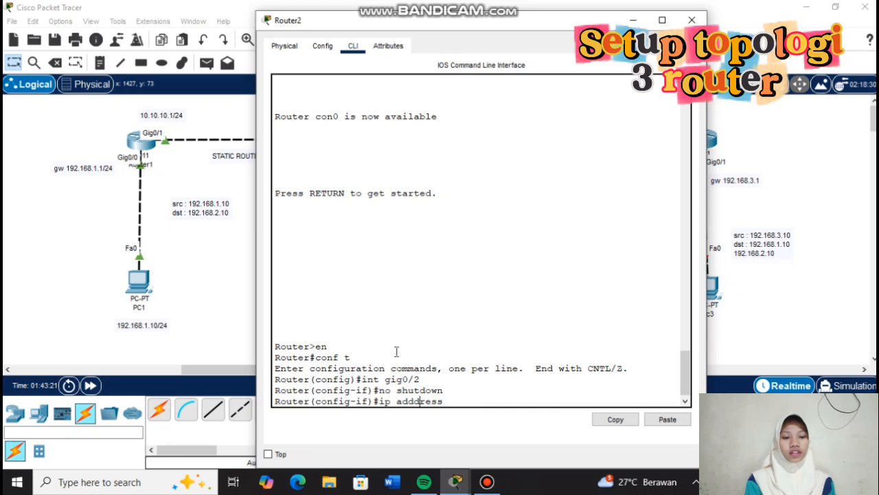
{"action": "key", "text": "BackSpace"}
{"action": "type", "text": "20.20."}
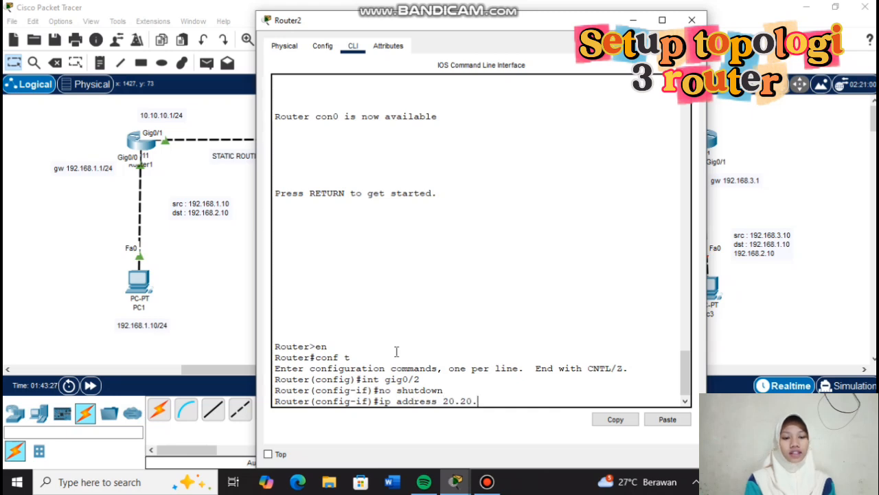
{"action": "type", "text": "20.1 255.2"}
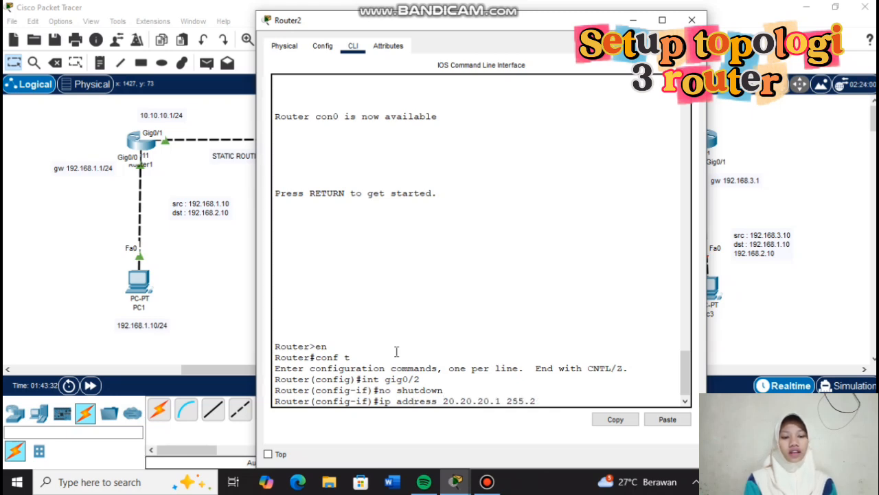
{"action": "type", "text": "55.255.0"}
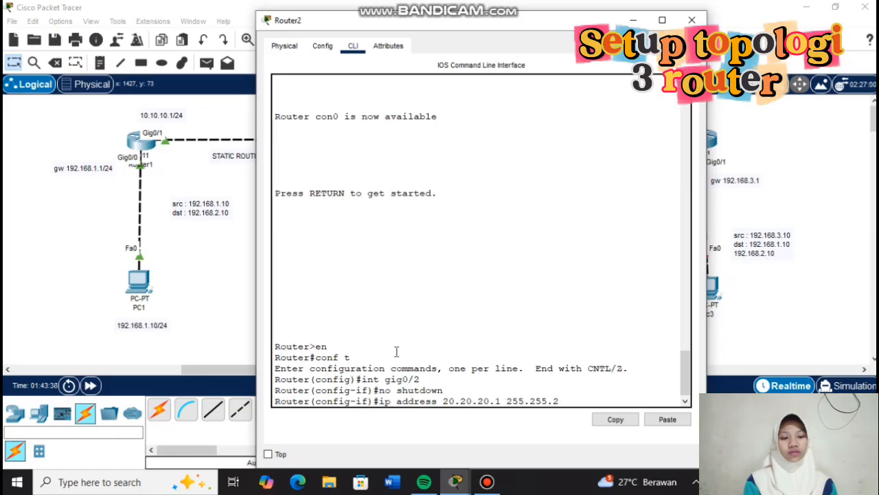
{"action": "key", "text": "Return"}
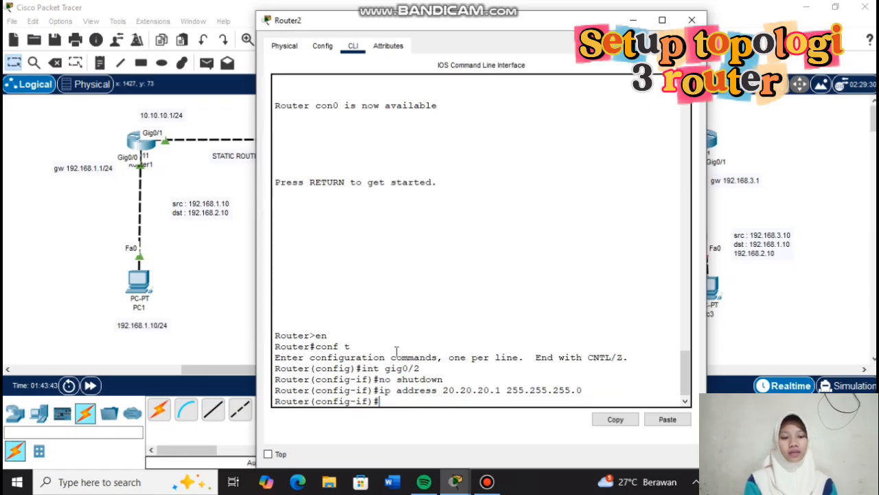
{"action": "type", "text": "ex"}
{"action": "key", "text": "Return"}
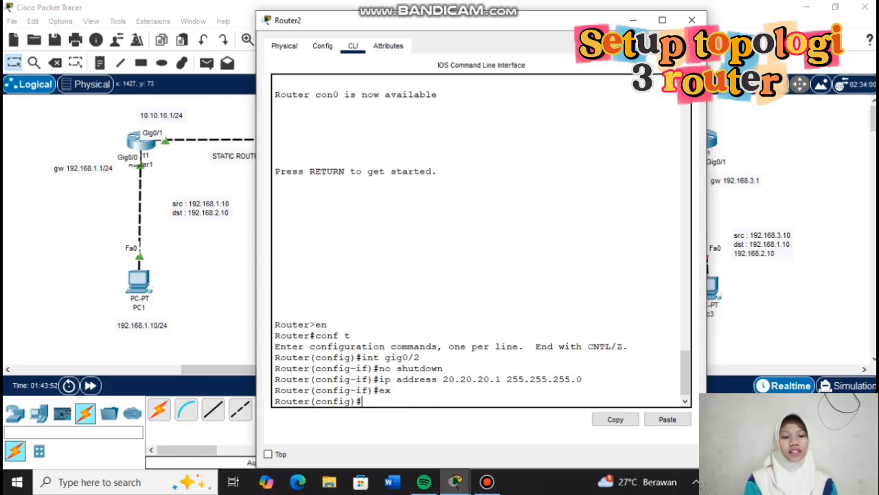
{"action": "left_click", "coordinate": [691, 20]}
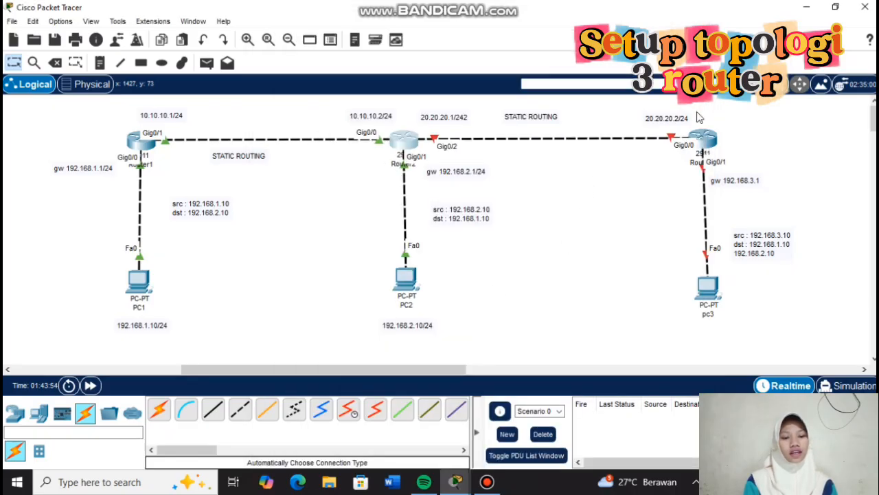
Open Router3's command line, decline the initial configuration dialog, and enter global configuration mode with en and conf t.
{"action": "left_click", "coordinate": [703, 141]}
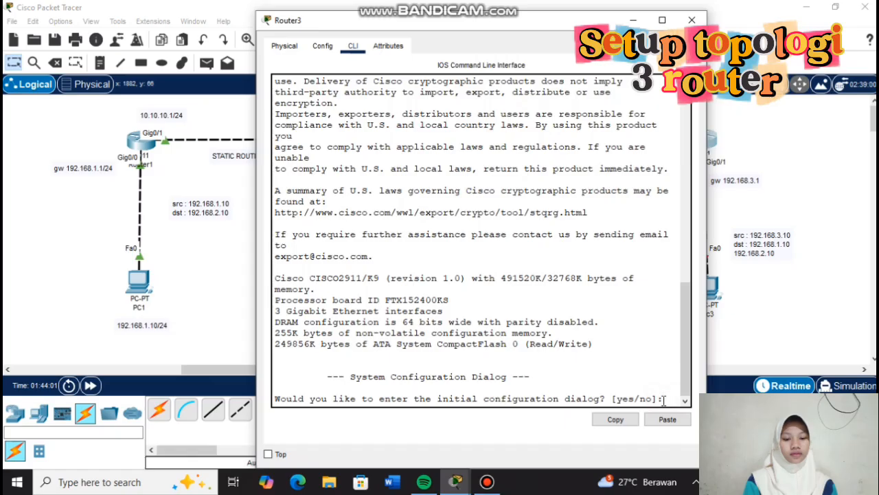
{"action": "type", "text": "no"}
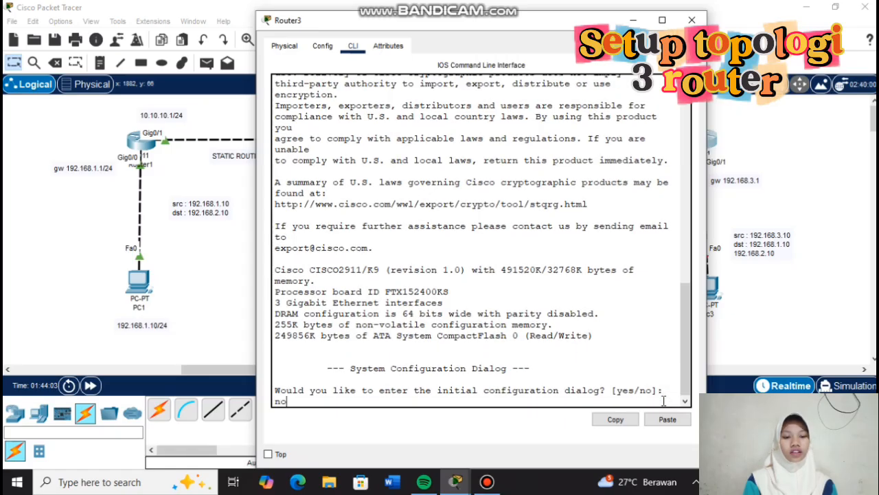
{"action": "key", "text": "Return"}
{"action": "key", "text": "Return"}
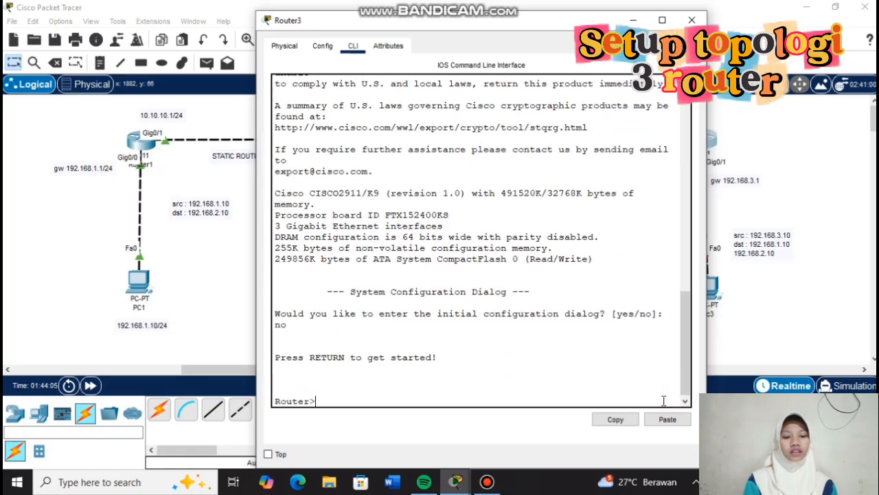
{"action": "type", "text": "en"}
{"action": "key", "text": "Return"}
{"action": "type", "text": "conf t"}
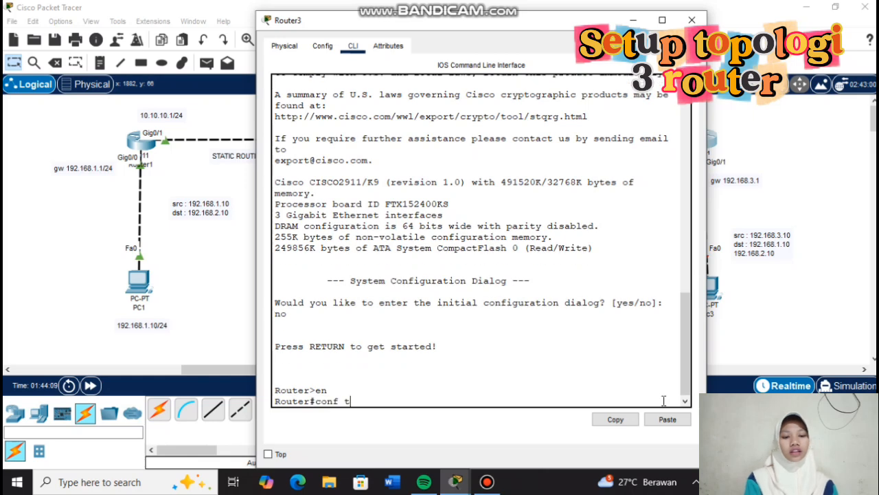
{"action": "key", "text": "Return"}
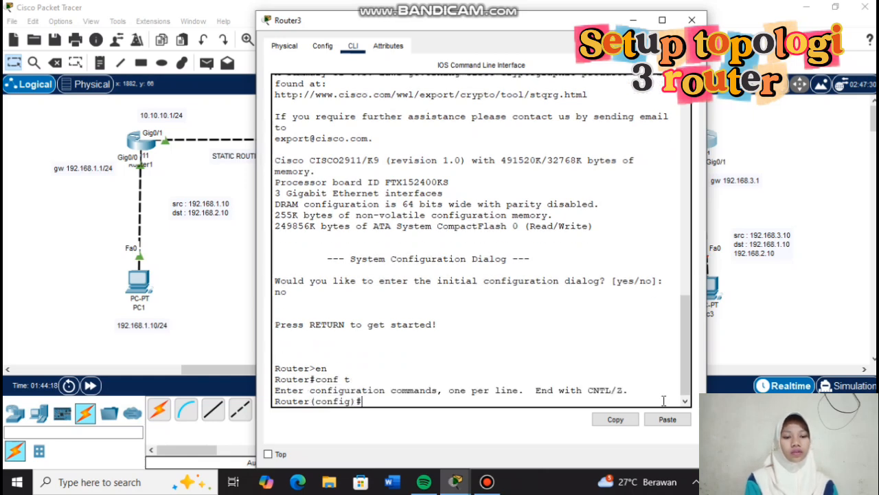
Enable Router3's interfaces gig0/0 and gig0/1 together using int range gig0/0-1 and no shutdown.
{"action": "type", "text": "int"}
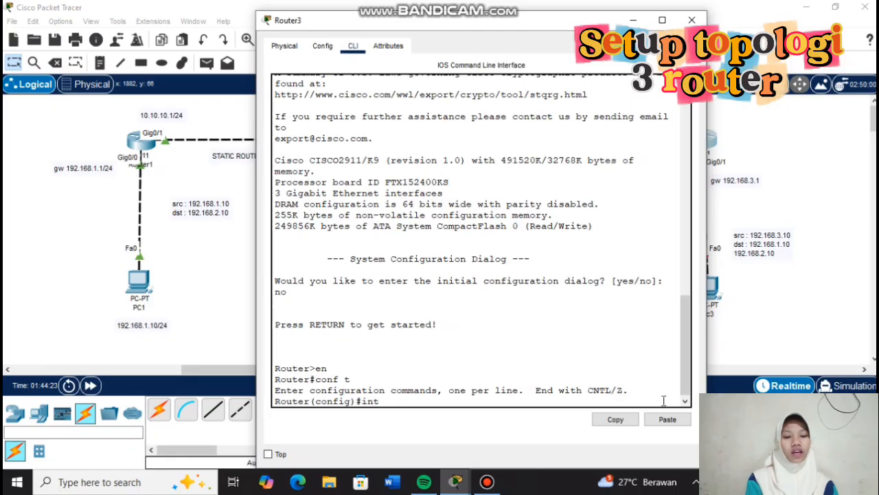
{"action": "type", "text": " gig0/"}
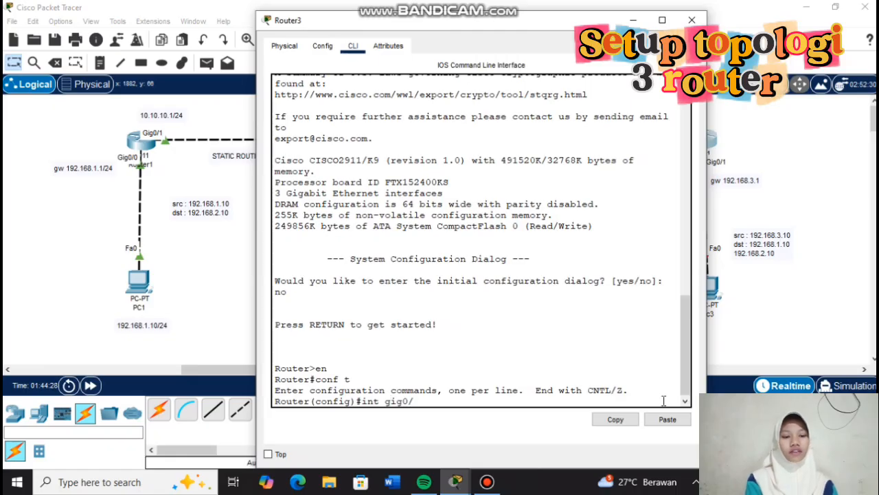
{"action": "type", "text": "0-1"}
{"action": "key", "text": "Left"}
{"action": "key", "text": "Left"}
{"action": "key", "text": "Left"}
{"action": "key", "text": "Left"}
{"action": "key", "text": "Left"}
{"action": "key", "text": "Left"}
{"action": "key", "text": "Left"}
{"action": "key", "text": "Left"}
{"action": "type", "text": "range"}
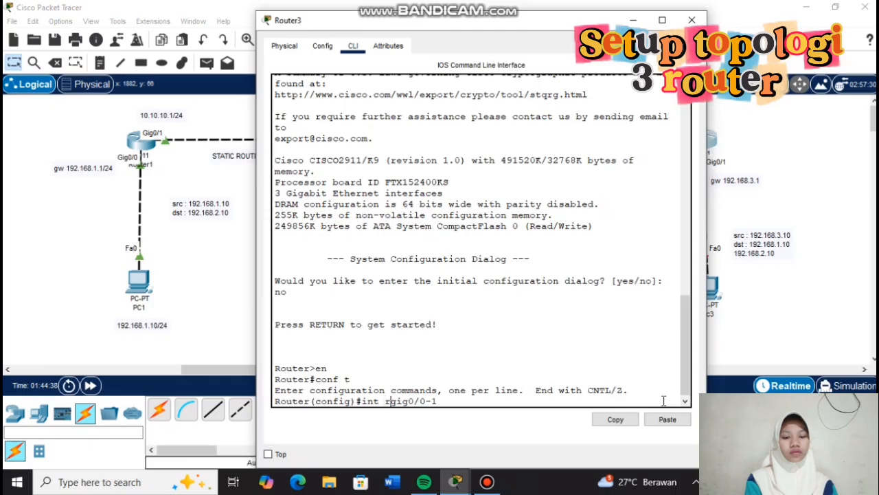
{"action": "key", "text": "Return"}
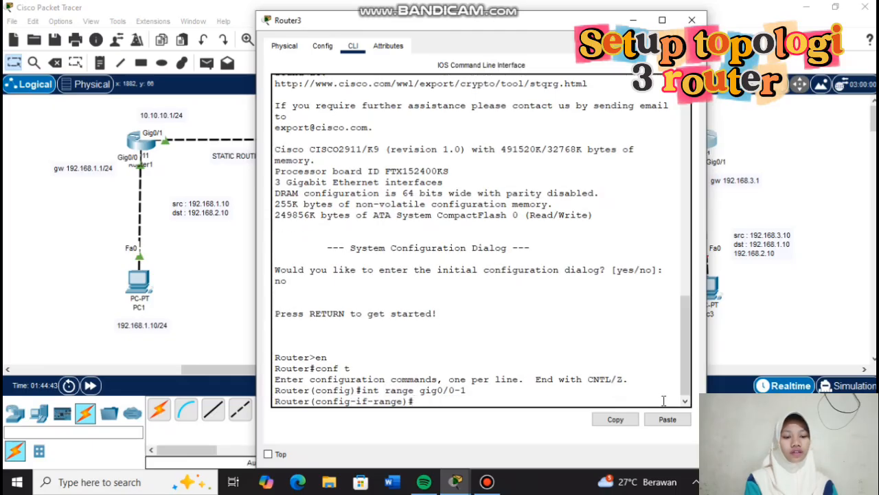
{"action": "type", "text": "no shutd"}
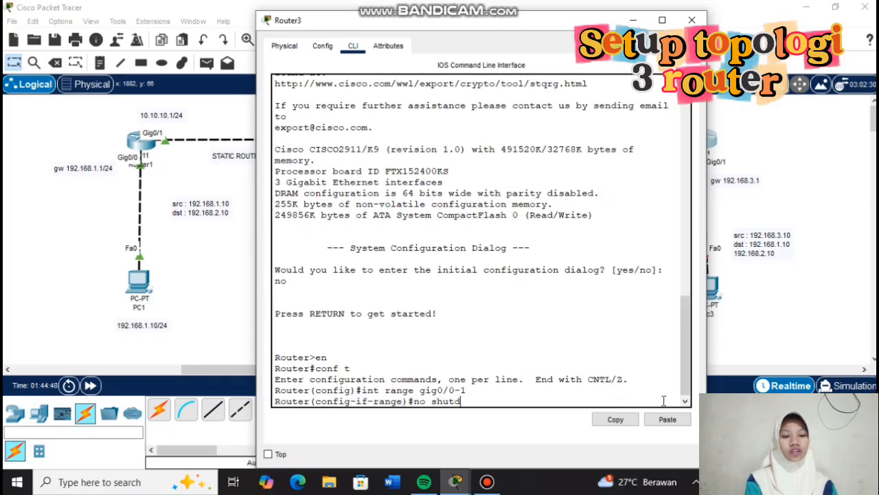
{"action": "type", "text": "own"}
{"action": "key", "text": "Return"}
{"action": "key", "text": "Return"}
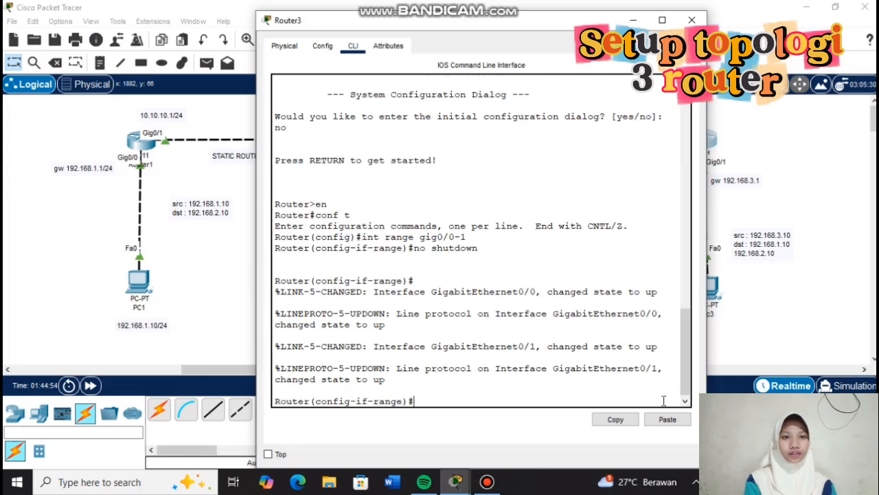
Exit the interface-range mode on Router3 back to global configuration mode.
{"action": "type", "text": "e"}
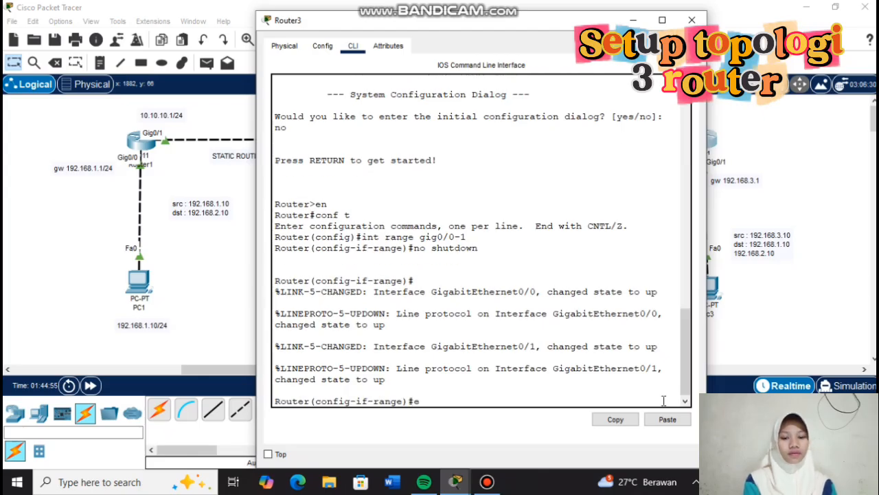
{"action": "type", "text": "x"}
{"action": "key", "text": "Return"}
{"action": "key", "text": "Return"}
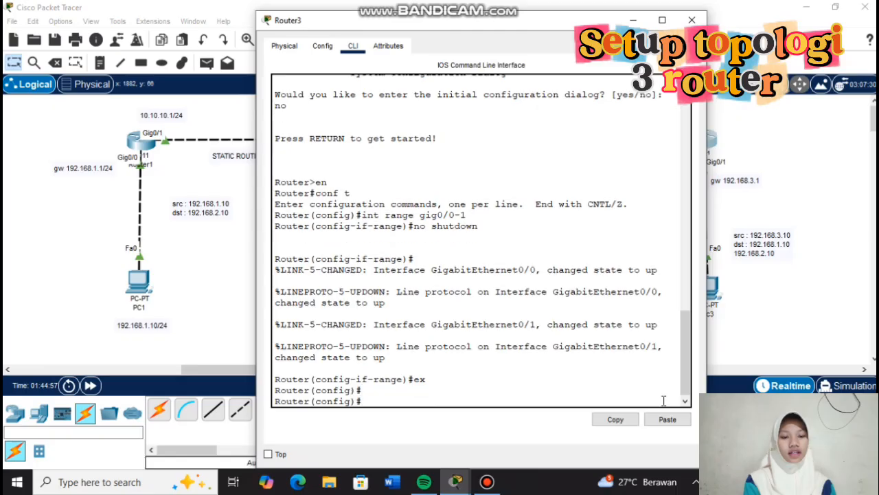
Assign IP address 20.20.20.2 with mask 255.255.255.0 to Router3's interface gig0/0, then exit interface configuration.
{"action": "type", "text": "in"}
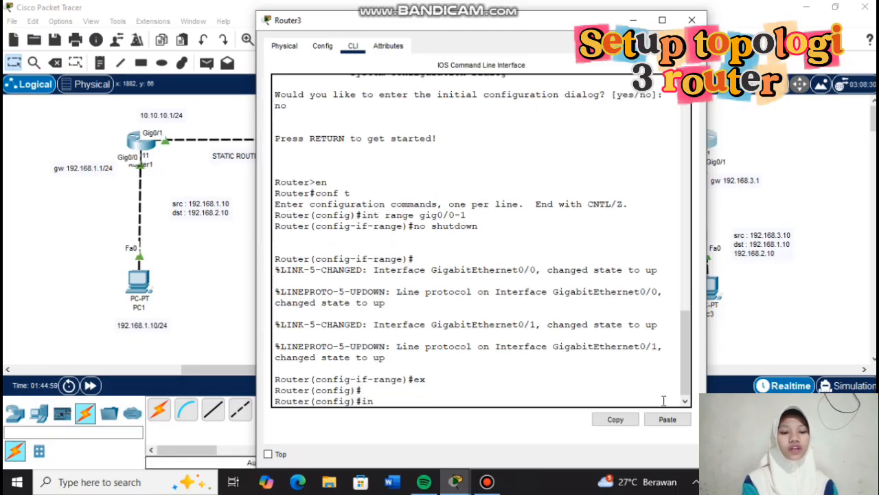
{"action": "type", "text": "t gig"}
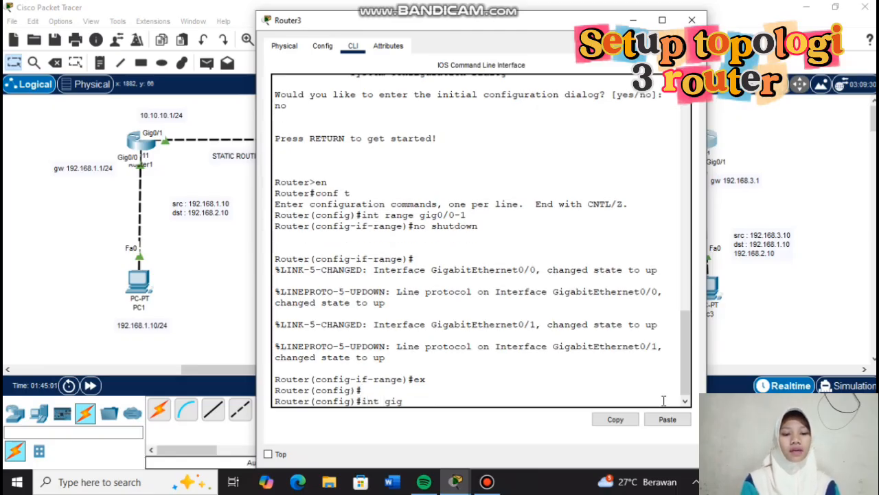
{"action": "type", "text": "0/0"}
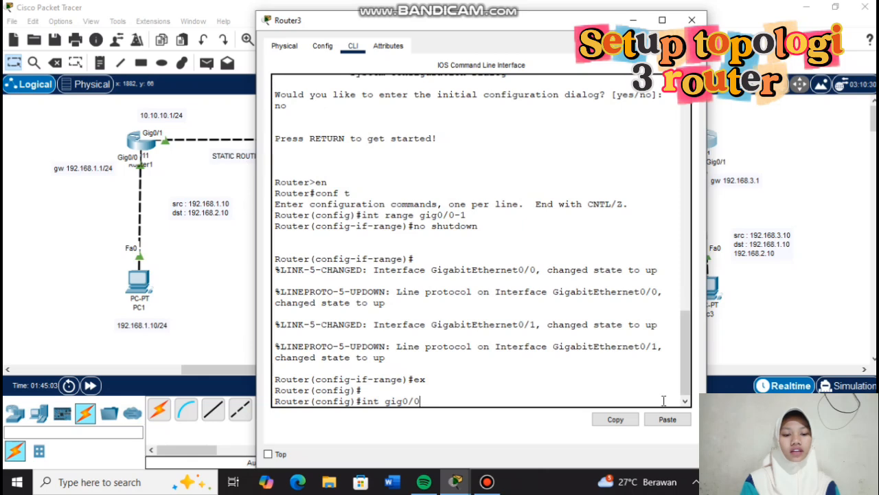
{"action": "key", "text": "Return"}
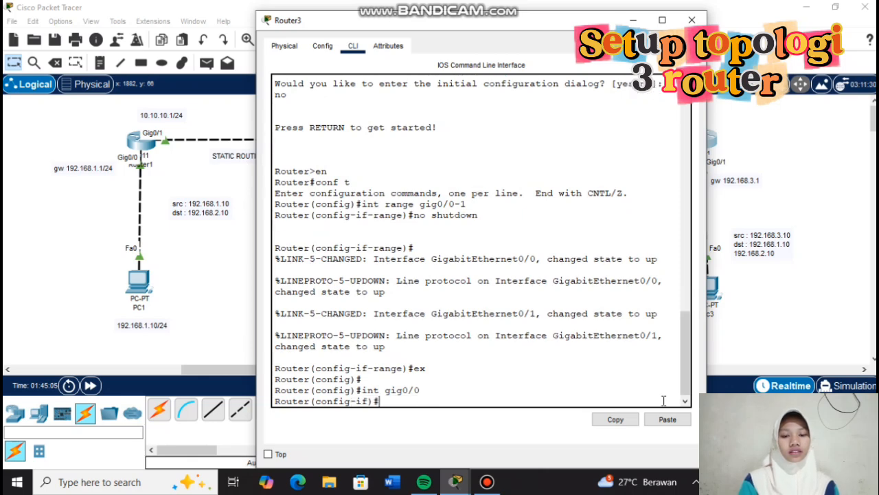
{"action": "type", "text": "ip "}
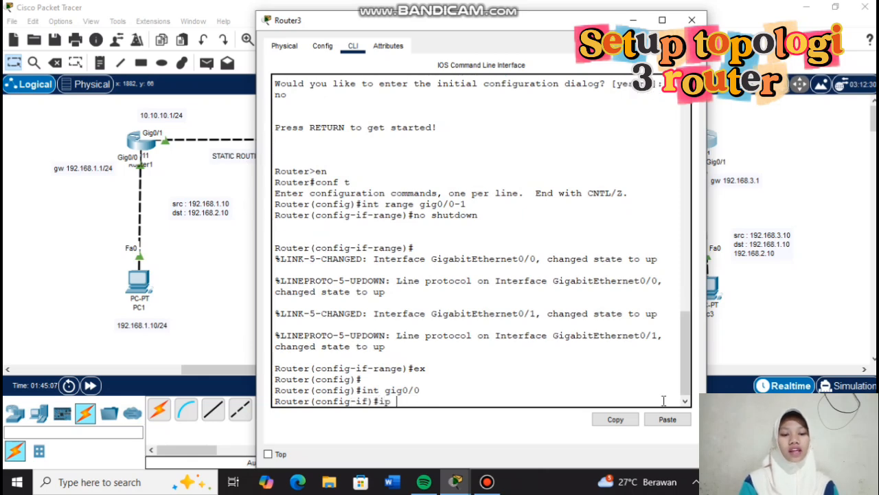
{"action": "type", "text": "address"}
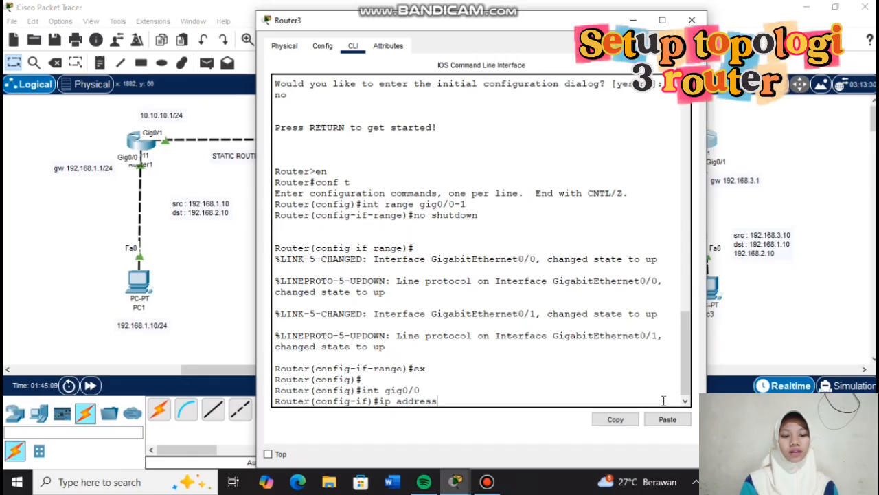
{"action": "type", "text": " 20"}
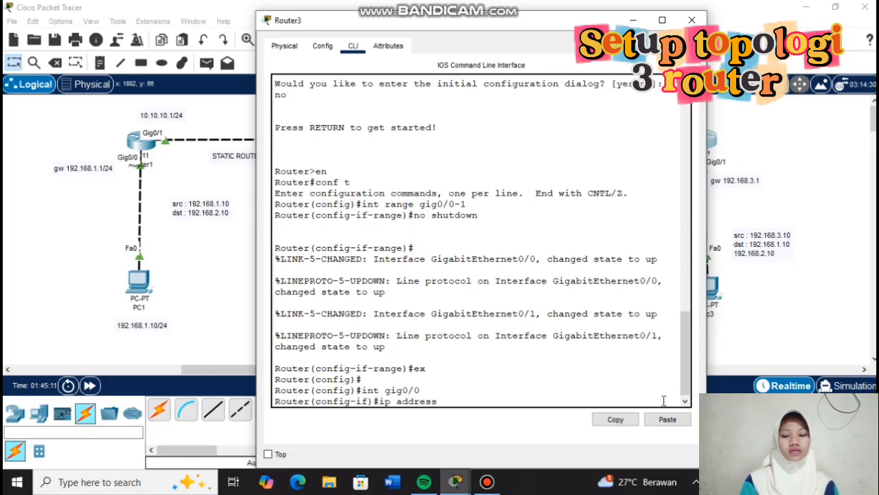
{"action": "type", "text": ".20"}
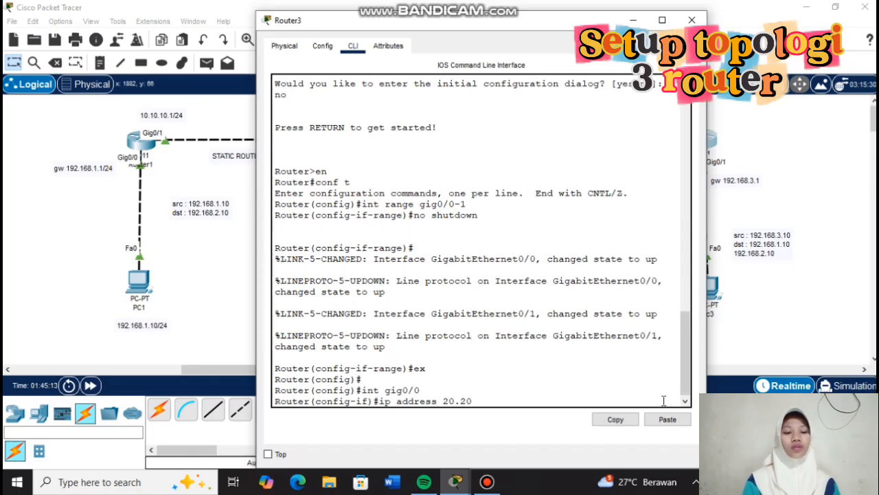
{"action": "type", "text": ".20.2"}
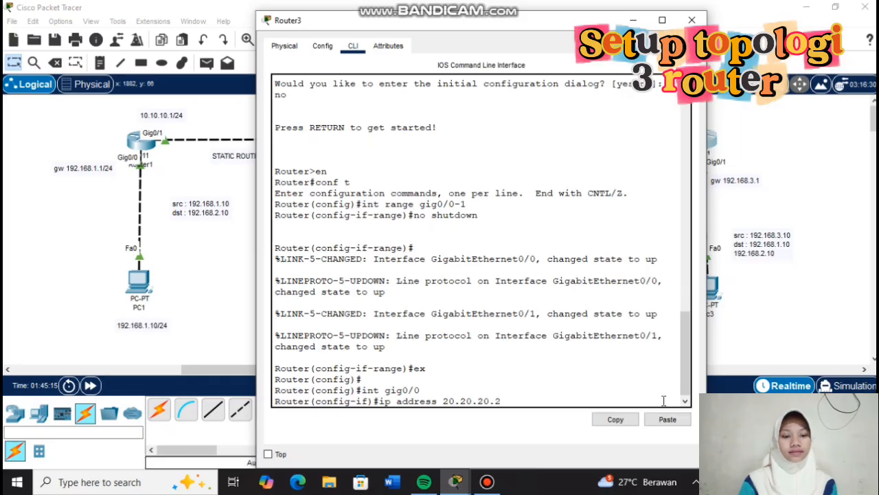
{"action": "type", "text": " 255"}
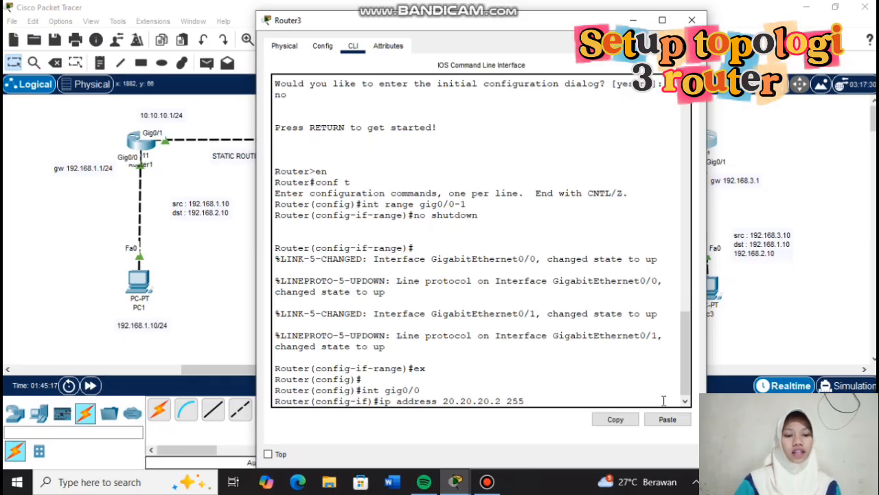
{"action": "type", "text": ".255."}
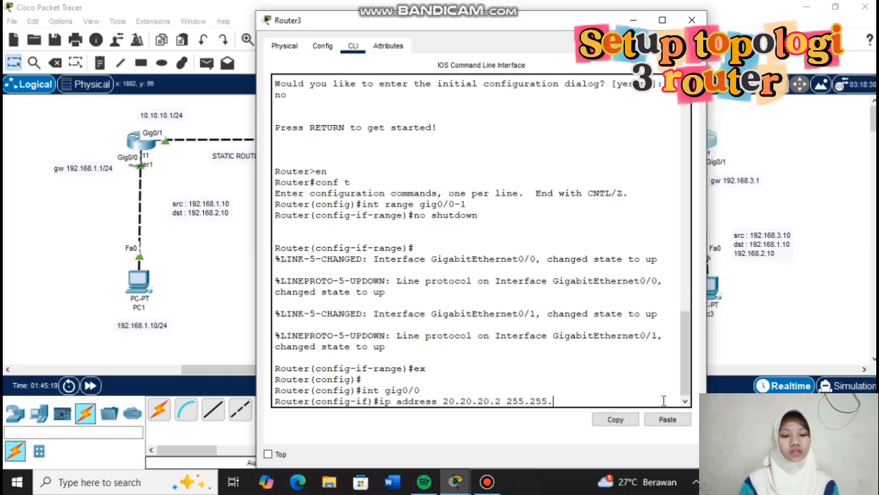
{"action": "type", "text": "255.0"}
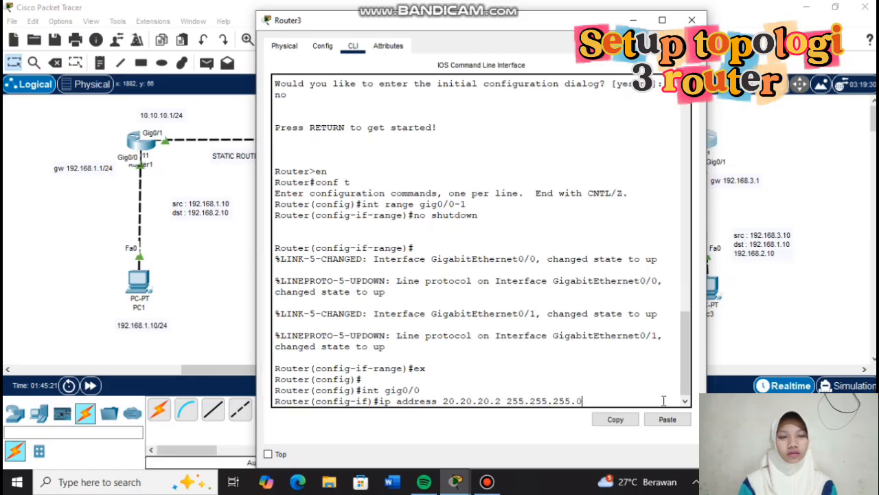
{"action": "key", "text": "Return"}
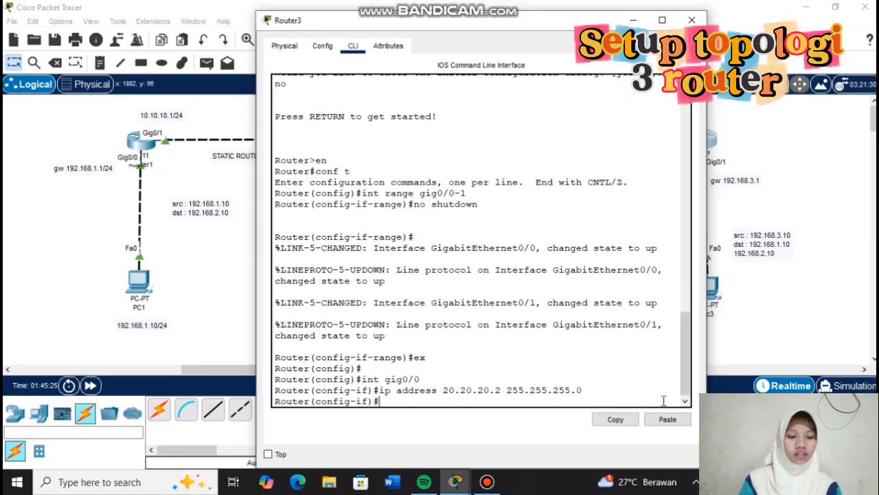
{"action": "type", "text": "ex"}
{"action": "key", "text": "Return"}
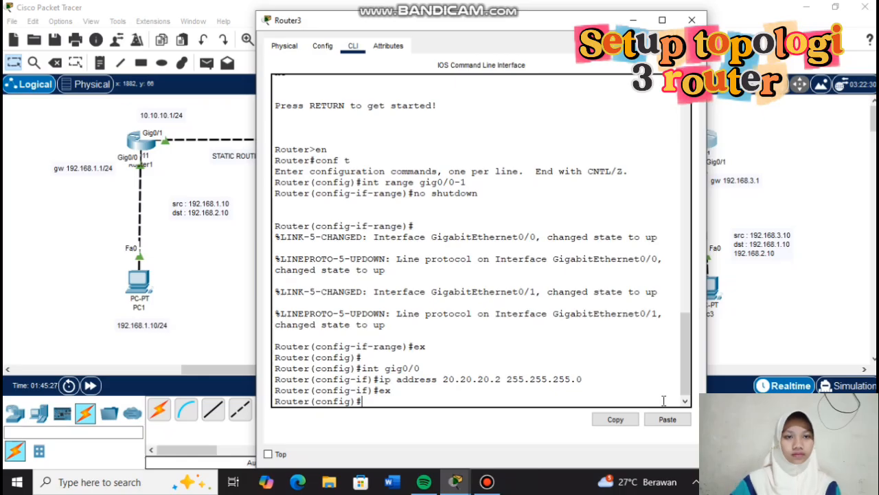
Assign IP address 192.168.3.1 with mask 255.255.255.0 to Router3's interface gig0/1, then exit interface configuration.
{"action": "type", "text": "i"}
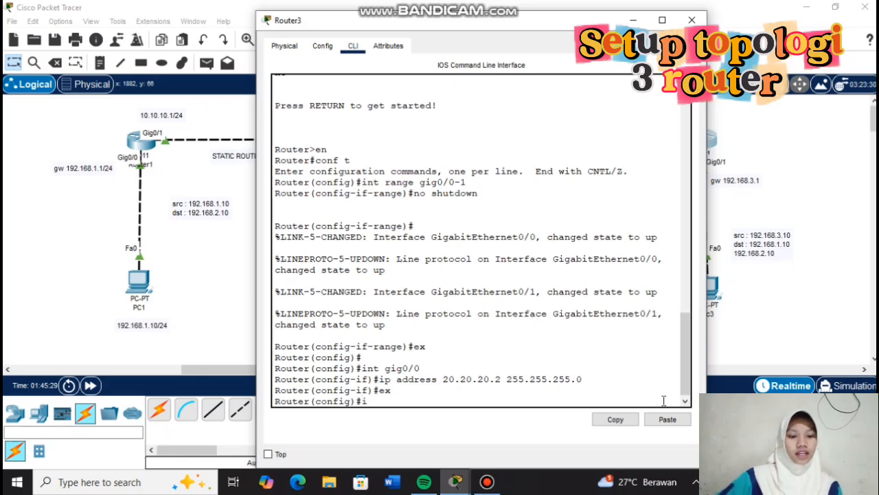
{"action": "type", "text": "nt"}
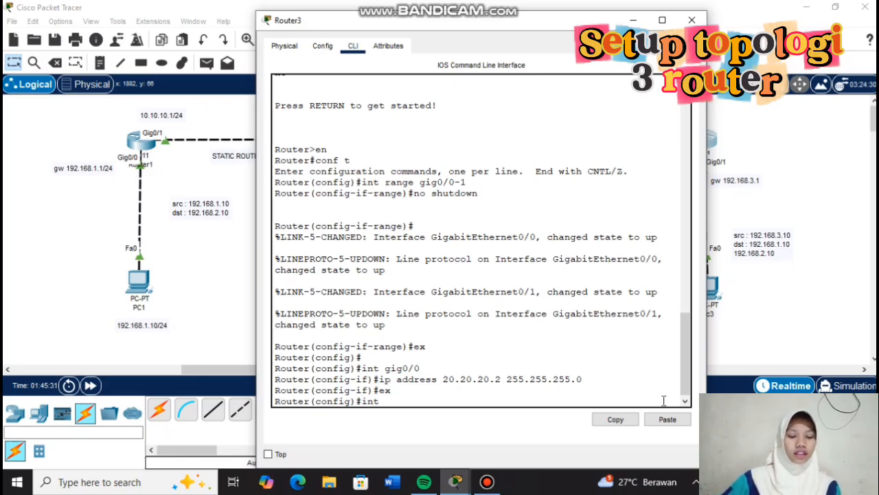
{"action": "type", "text": " gig"}
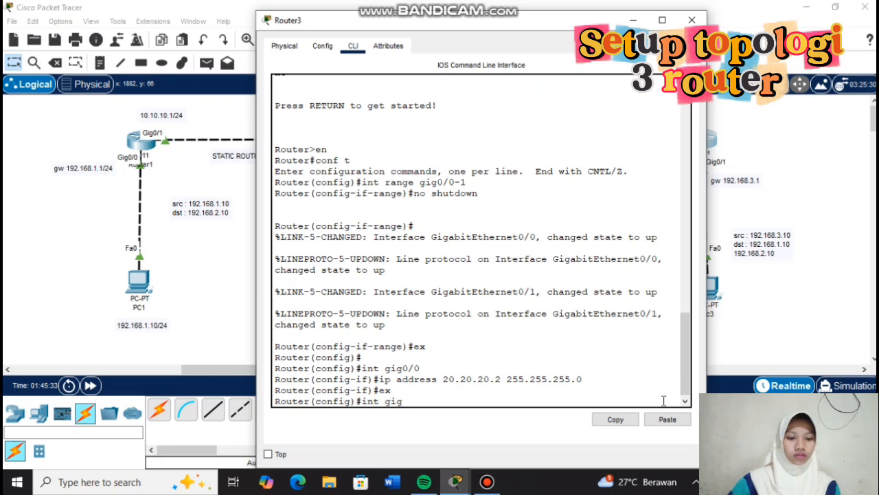
{"action": "type", "text": "0/"}
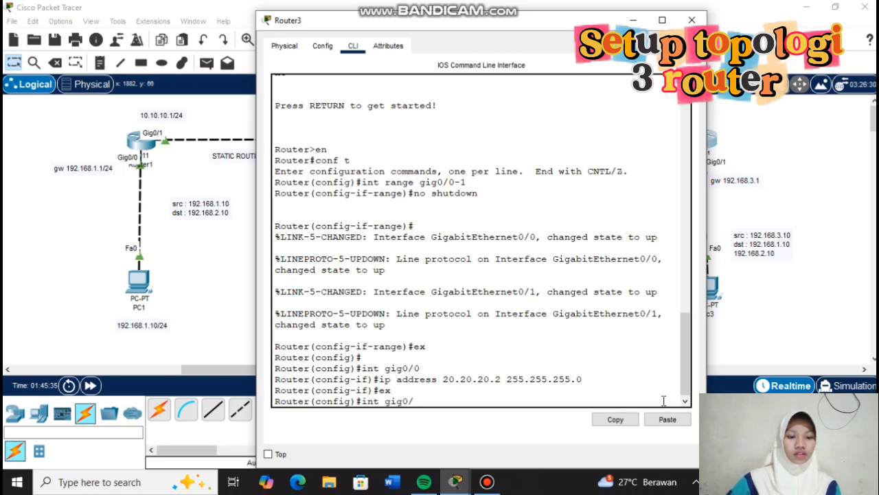
{"action": "type", "text": "1"}
{"action": "key", "text": "Return"}
{"action": "type", "text": "ip address "}
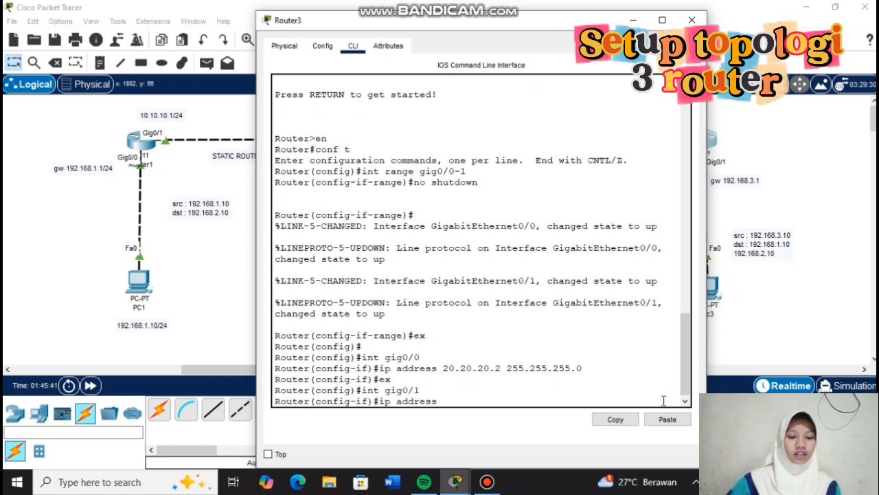
{"action": "type", "text": "192.168.3.1 255.255.255.0"}
{"action": "key", "text": "Return"}
{"action": "type", "text": "ex"}
{"action": "key", "text": "Return"}
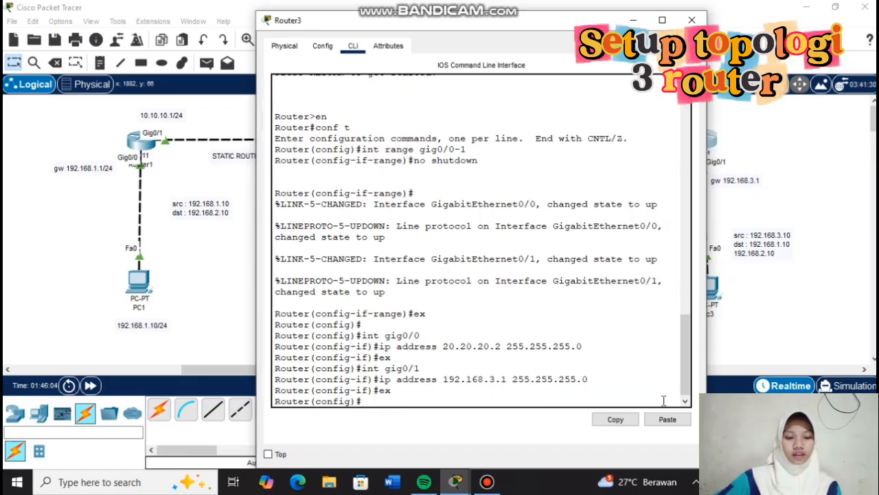
Display Router3's IP routing table with do show ip route, then close the router window.
{"action": "type", "text": "do"}
{"action": "type", "text": "s"}
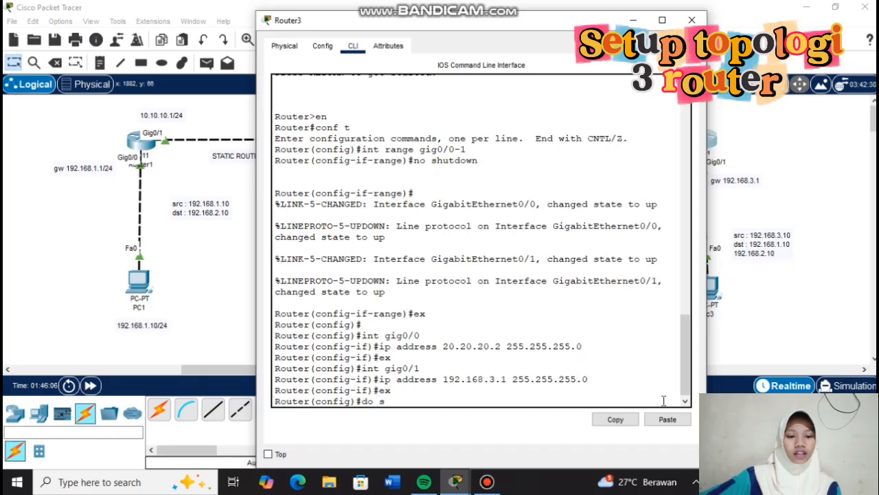
{"action": "type", "text": "how"}
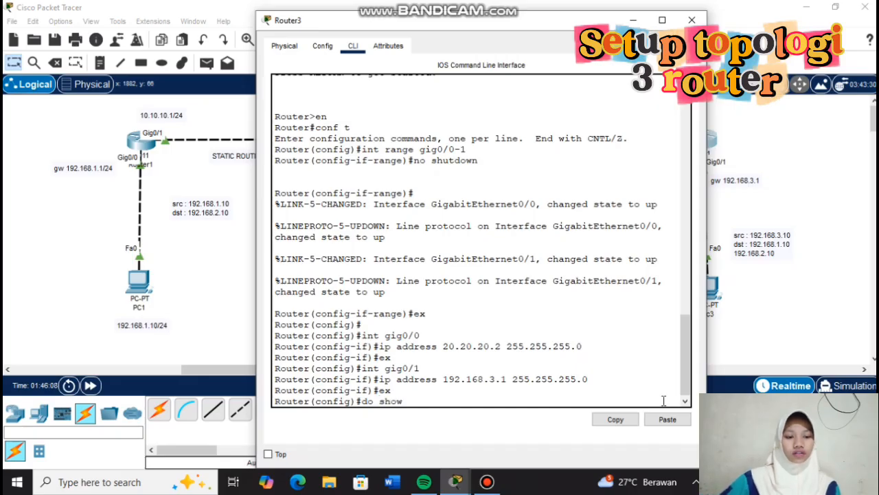
{"action": "type", "text": " i[p"}
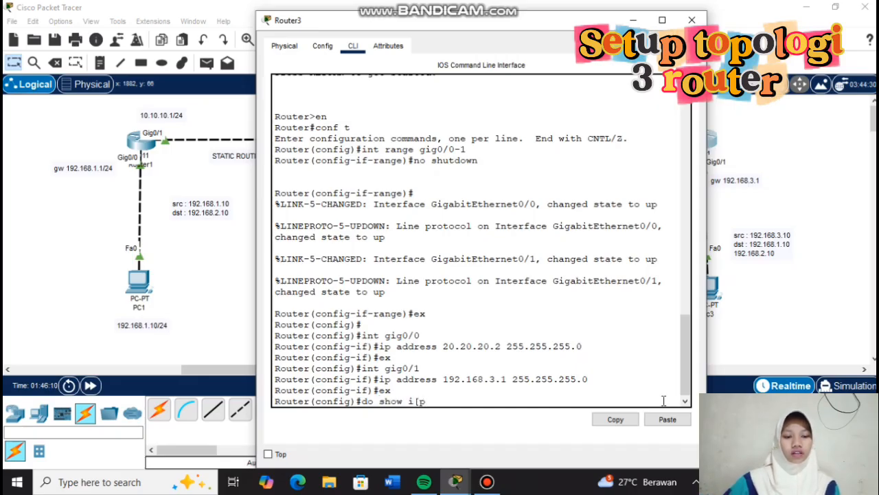
{"action": "type", "text": " route"}
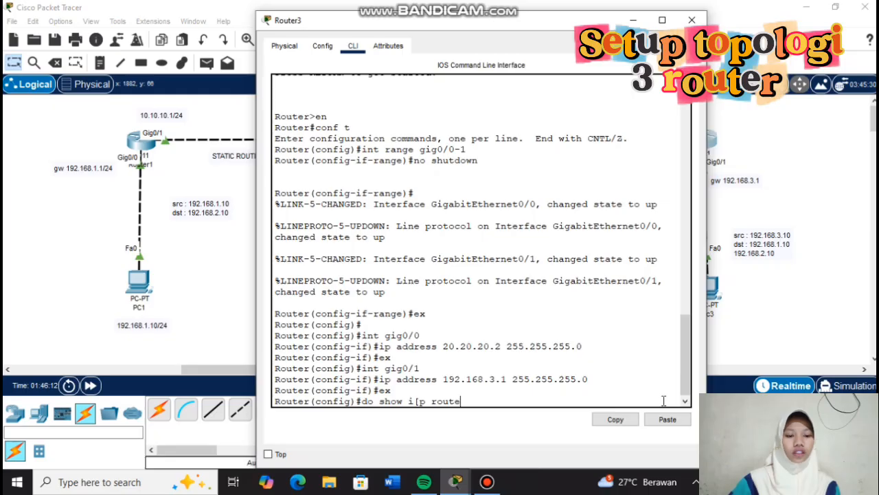
{"action": "key", "text": "Left"}
{"action": "key", "text": "Left"}
{"action": "key", "text": "Left"}
{"action": "key", "text": "Left"}
{"action": "key", "text": "Left"}
{"action": "key", "text": "Left"}
{"action": "key", "text": "Left"}
{"action": "key", "text": "BackSpace"}
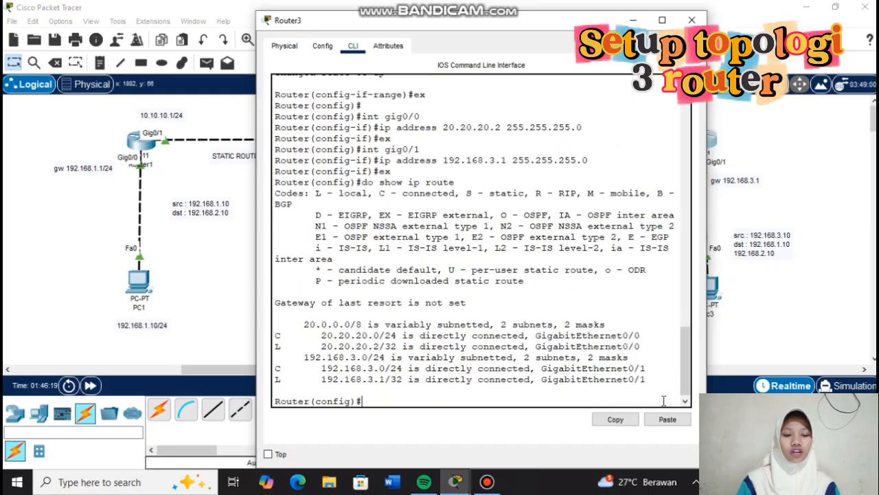
{"action": "key", "text": "Return"}
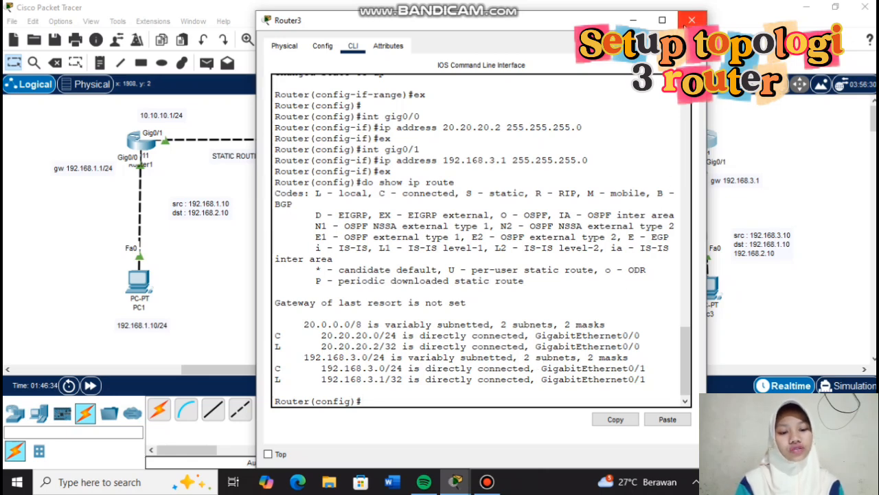
{"action": "left_click", "coordinate": [692, 20]}
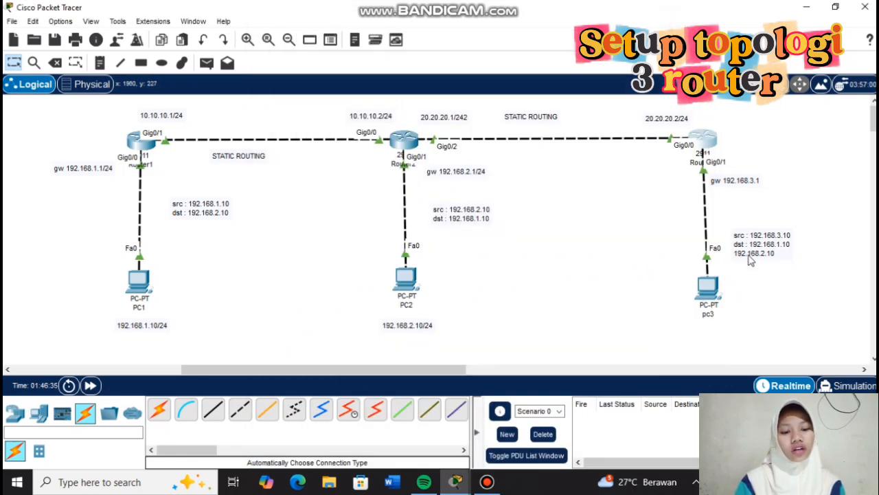
Set pc3's static IPv4 address to 192.168.3.10 with subnet mask 255.255.255.0.
{"action": "left_click", "coordinate": [713, 283]}
{"action": "left_click", "coordinate": [364, 48]}
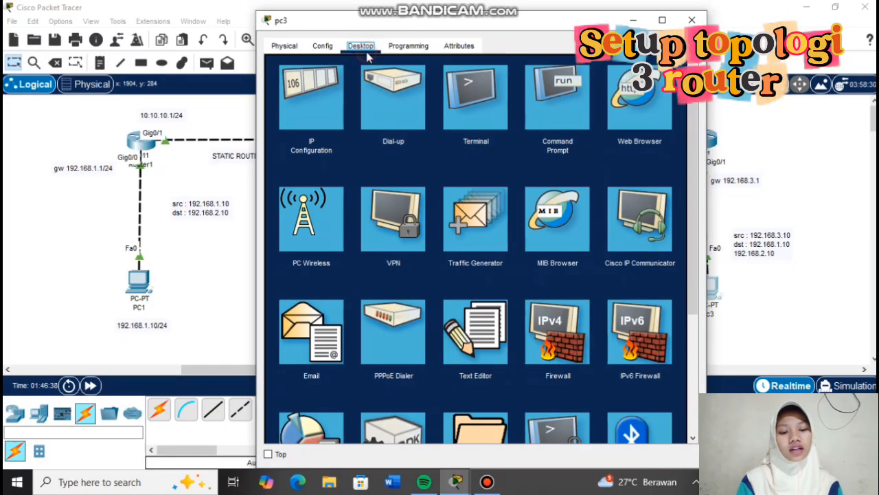
{"action": "left_click", "coordinate": [323, 97]}
{"action": "left_click", "coordinate": [431, 135]}
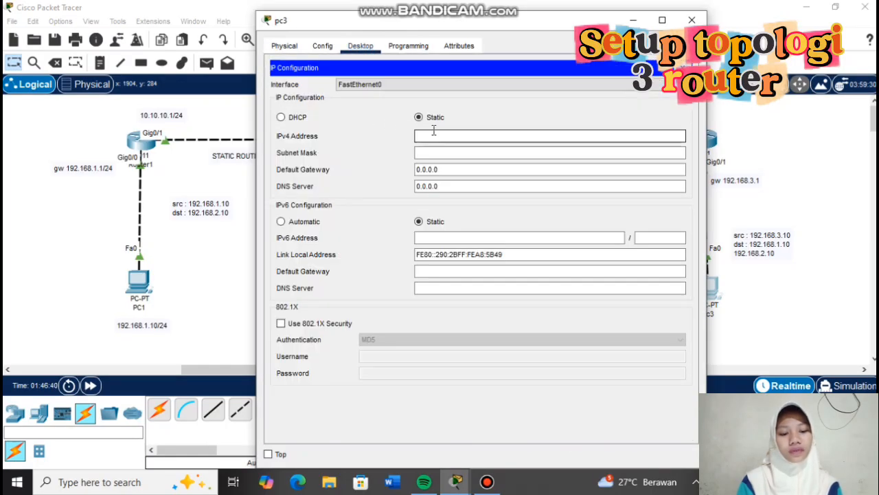
{"action": "type", "text": "192"}
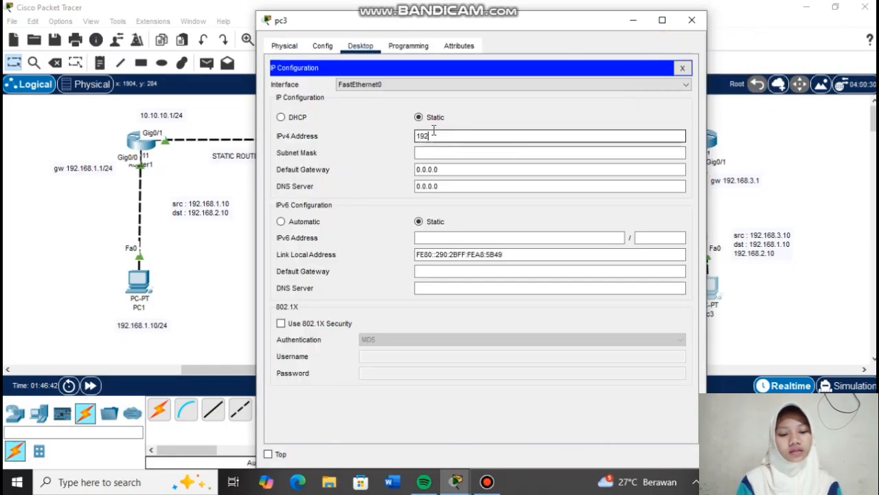
{"action": "type", "text": ".168"}
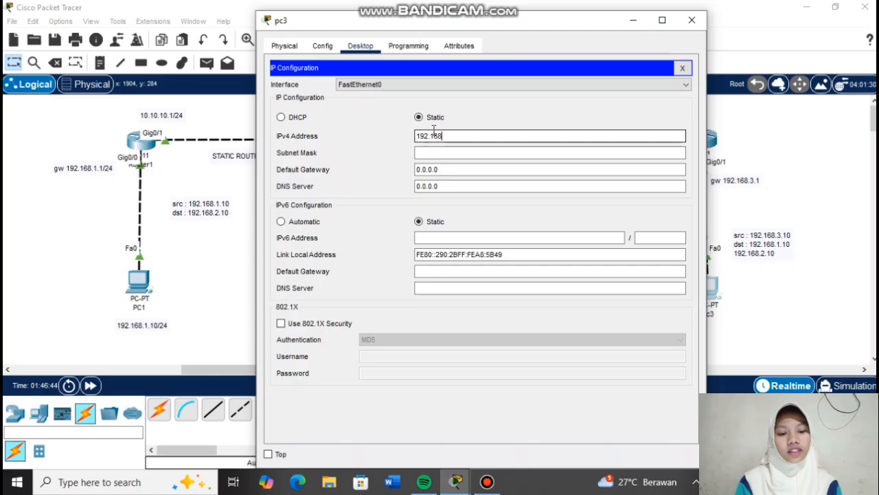
{"action": "type", "text": ".3.10"}
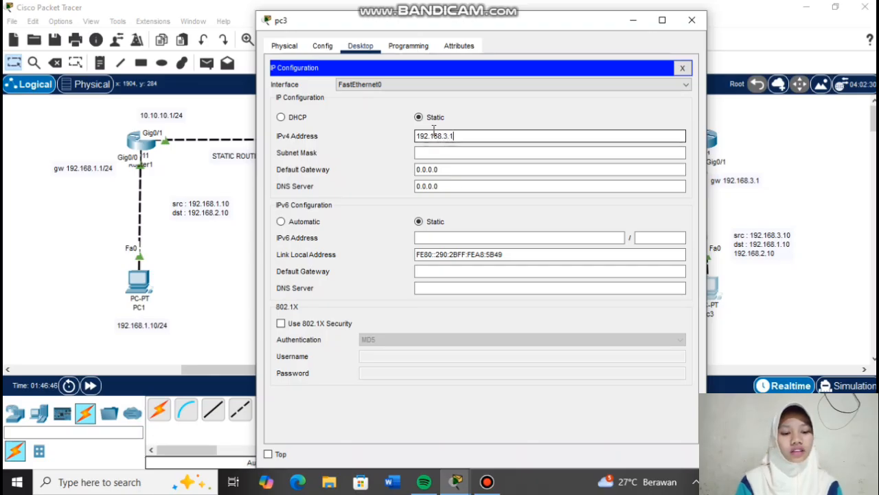
{"action": "left_click", "coordinate": [442, 152]}
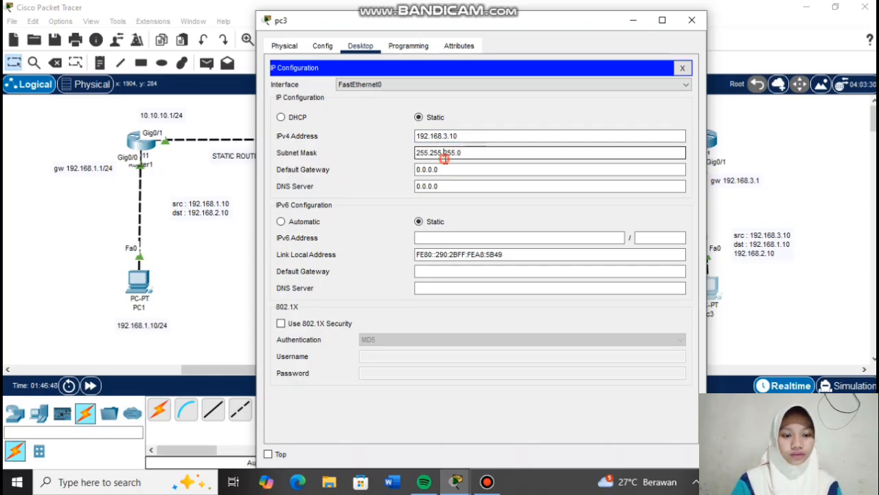
Set pc3's IPv4 default gateway to 192.168.3.1, then close the pc3 window.
{"action": "left_click_drag", "start_coordinate": [459, 136], "coordinate": [415, 139]}
{"action": "key", "text": "ctrl+c"}
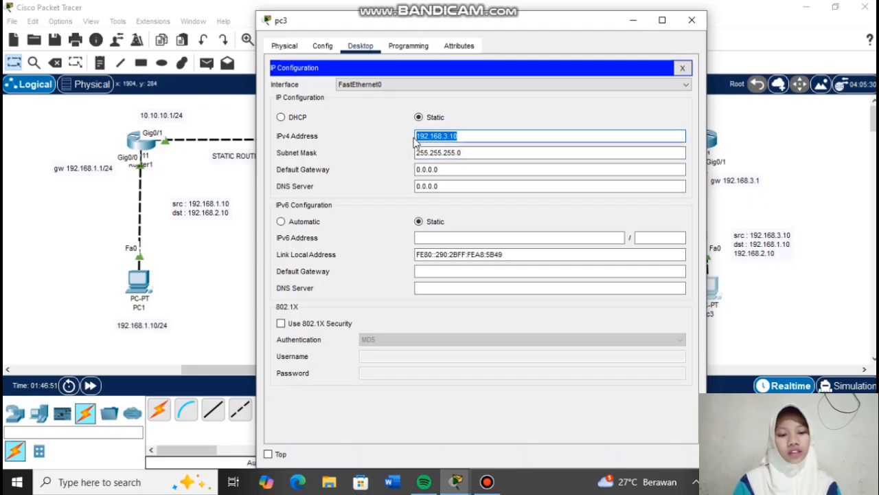
{"action": "left_click_drag", "start_coordinate": [443, 169], "coordinate": [393, 175]}
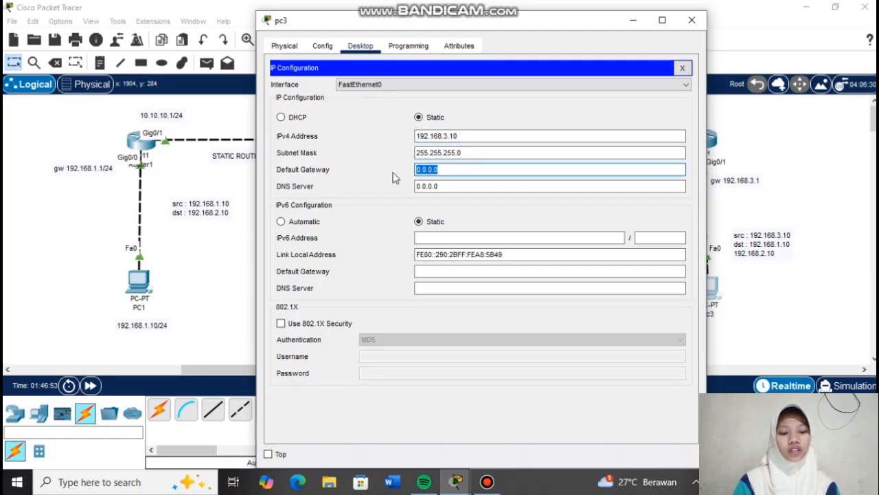
{"action": "key", "text": "ctrl+v"}
{"action": "key", "text": "BackSpace"}
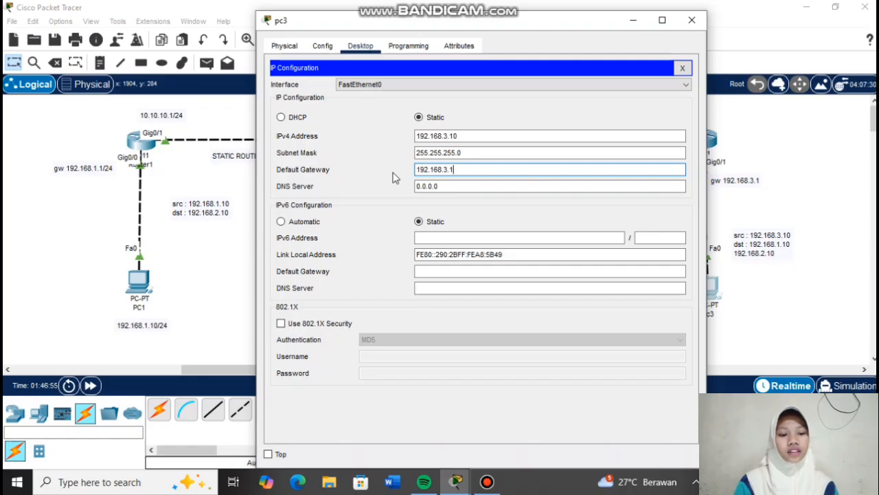
{"action": "left_click", "coordinate": [694, 21]}
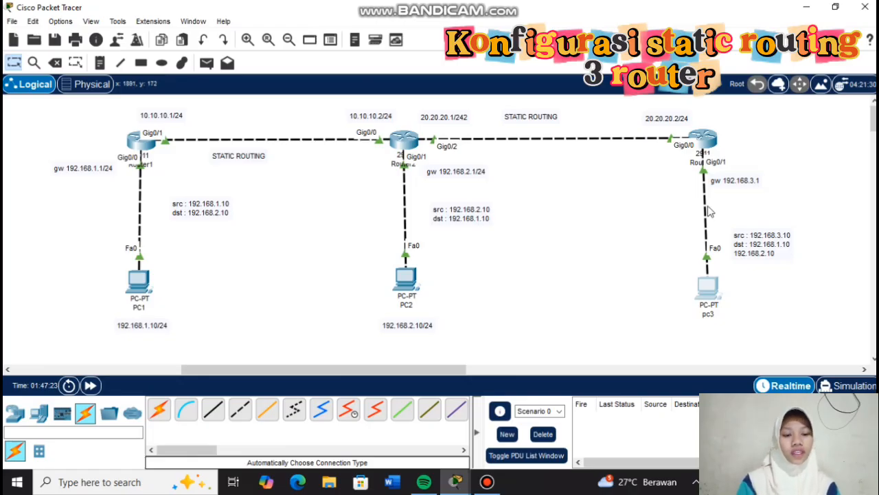
{"action": "double_click", "coordinate": [749, 246]}
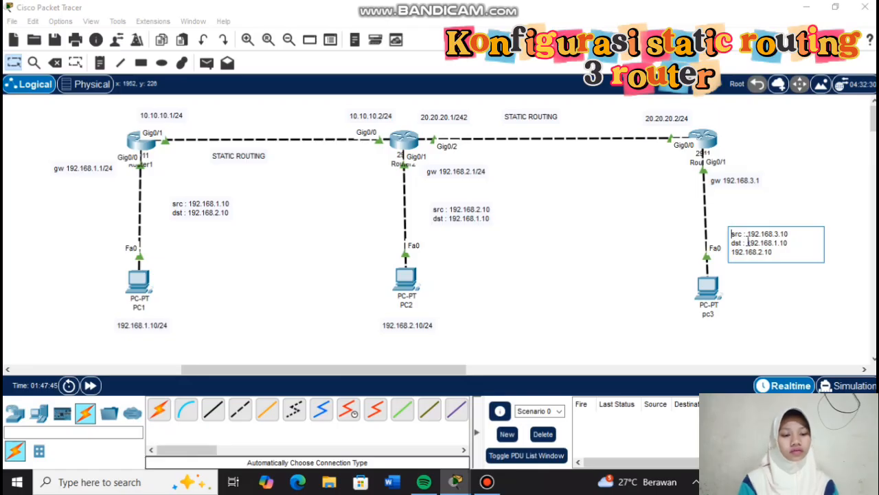
{"action": "left_click", "coordinate": [617, 250]}
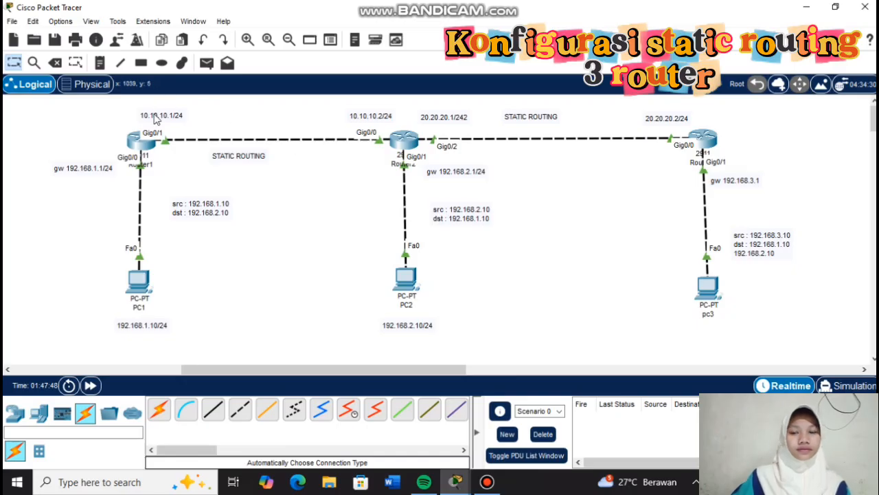
Open Router1's command line and enter global configuration mode with en and conf t.
{"action": "left_click", "coordinate": [137, 141]}
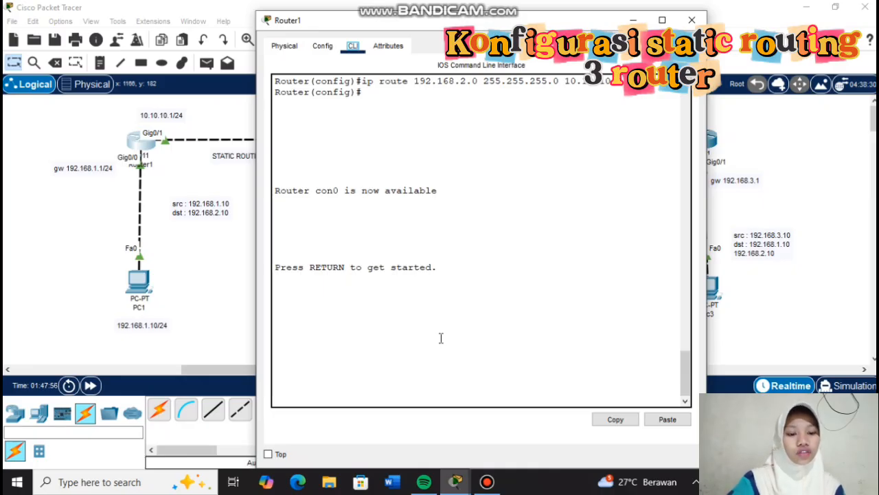
{"action": "left_click", "coordinate": [475, 323]}
{"action": "key", "text": "Return"}
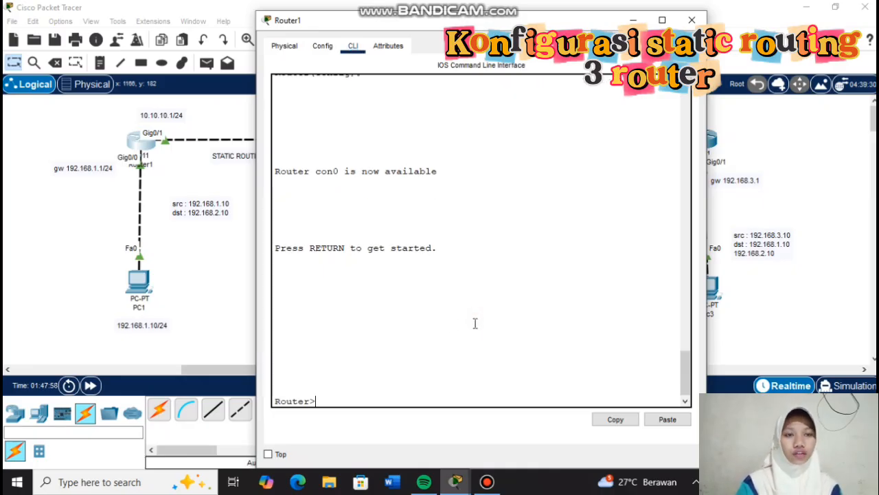
{"action": "type", "text": "en"}
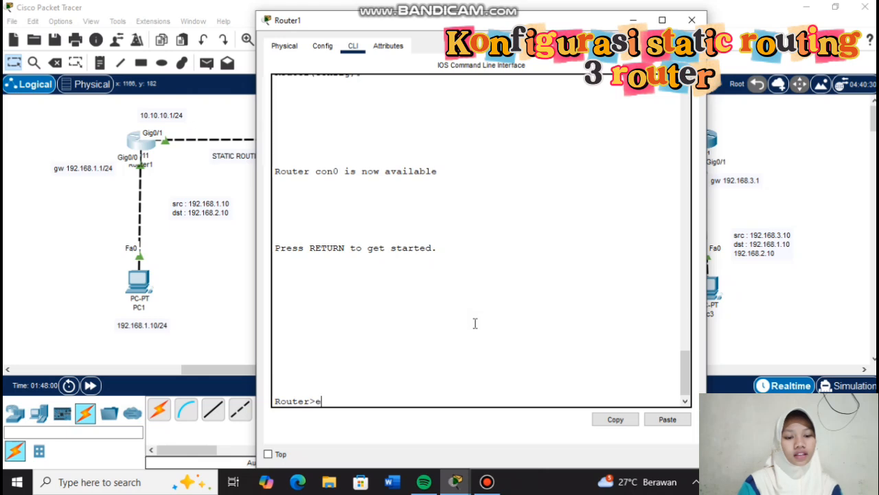
{"action": "key", "text": "Return"}
{"action": "type", "text": "conf t"}
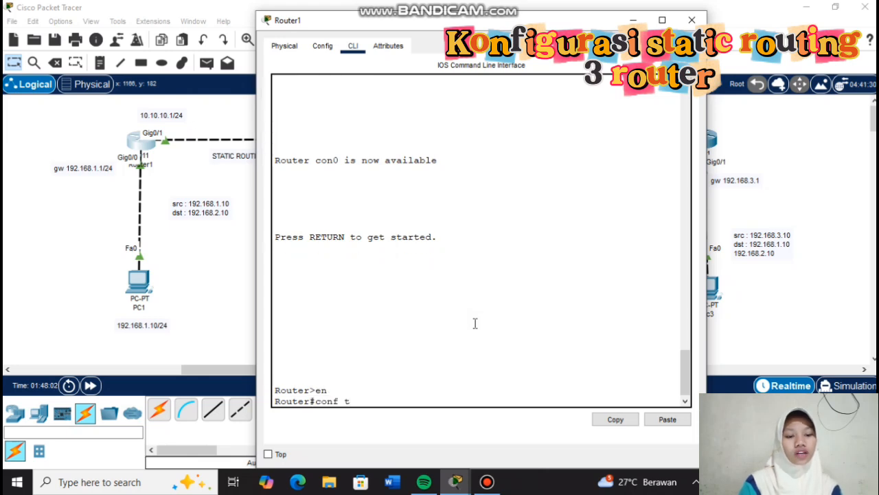
{"action": "key", "text": "Return"}
Add a static route on Router1 to network 192.168.3.0 with mask 255.255.255.0 via next hop 10.10.10.2.
{"action": "type", "text": "ip"}
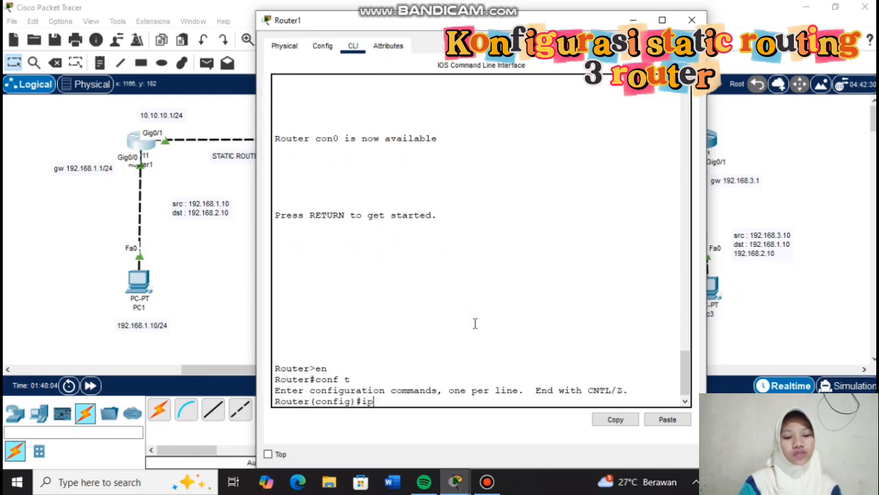
{"action": "type", "text": " route"}
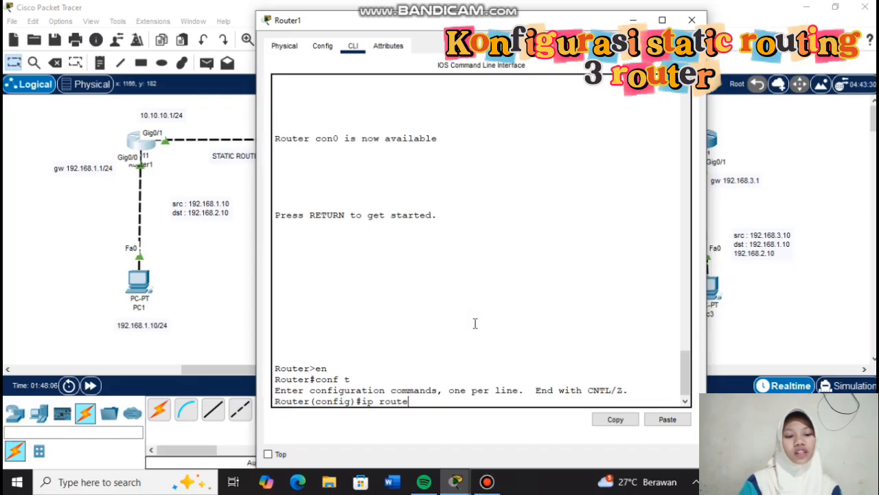
{"action": "type", "text": " 192.1"}
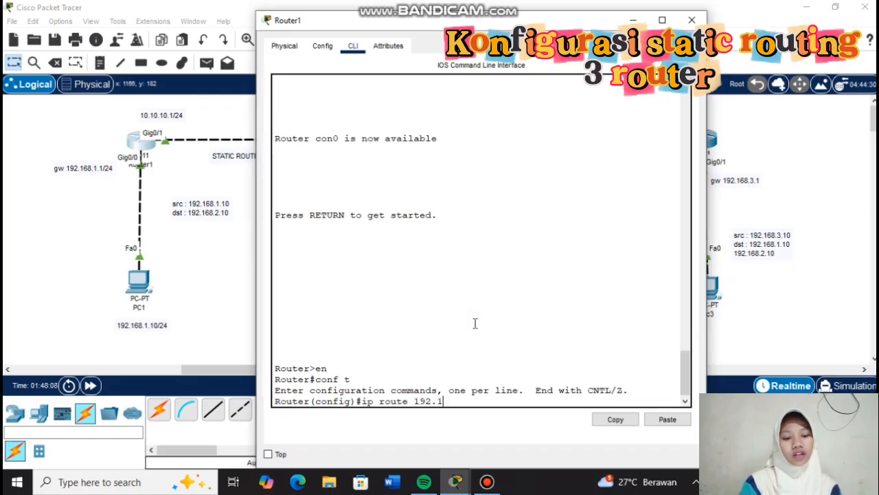
{"action": "type", "text": "68."}
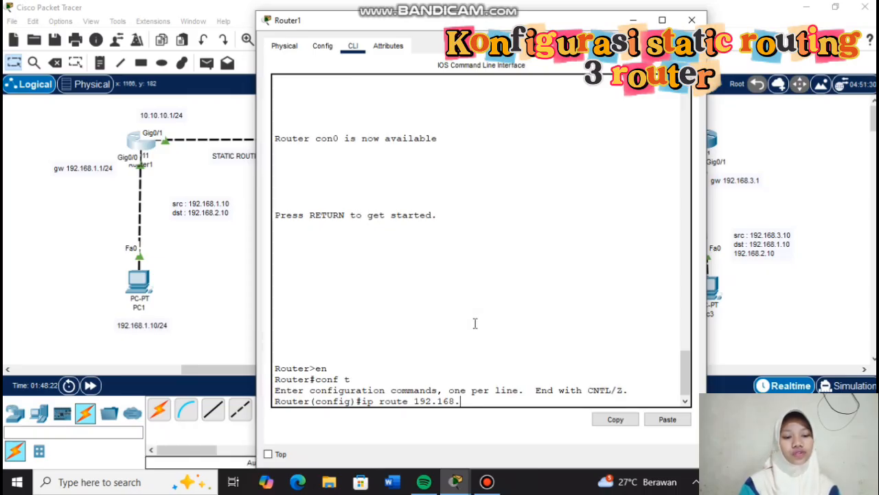
{"action": "type", "text": "3."}
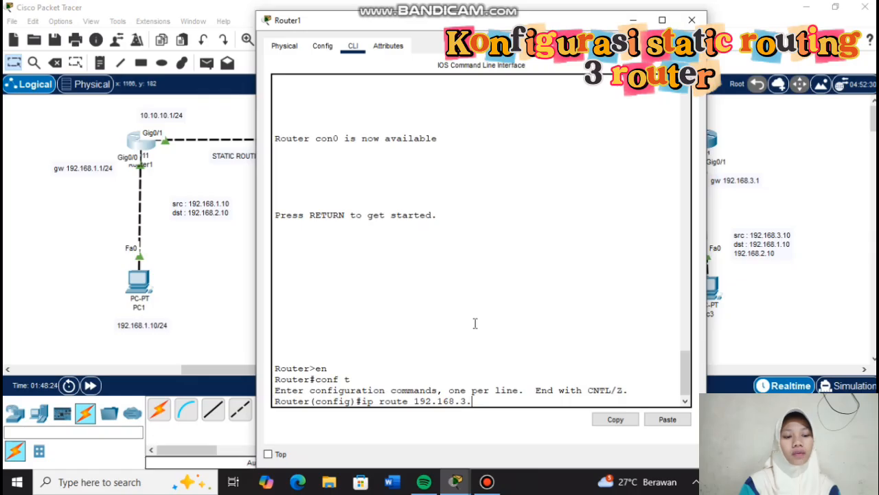
{"action": "type", "text": "0 25"}
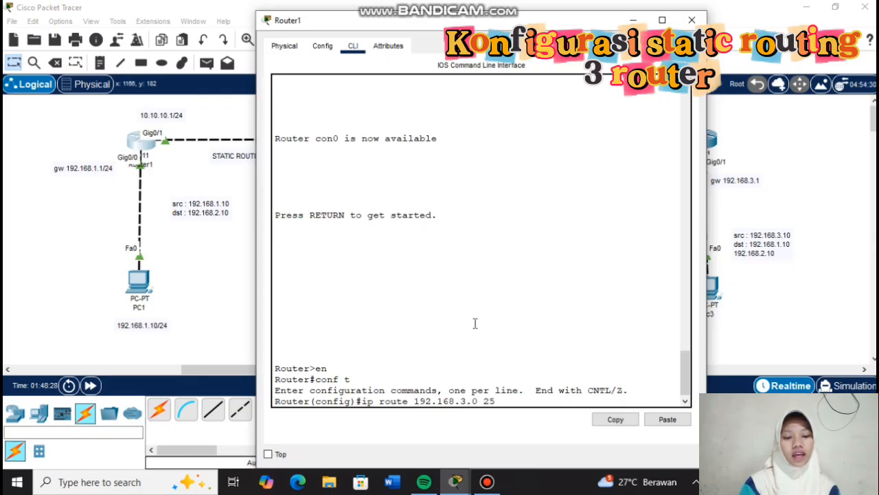
{"action": "type", "text": "5"}
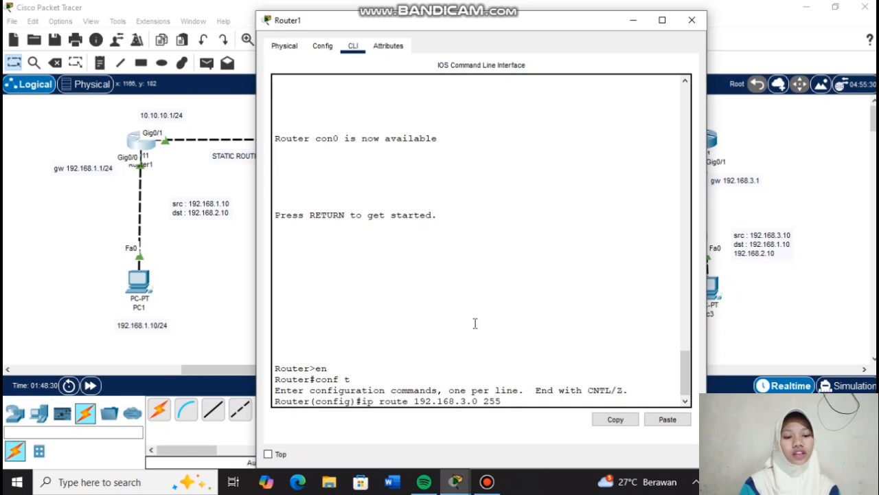
{"action": "type", "text": ".255.255.0 10.10"}
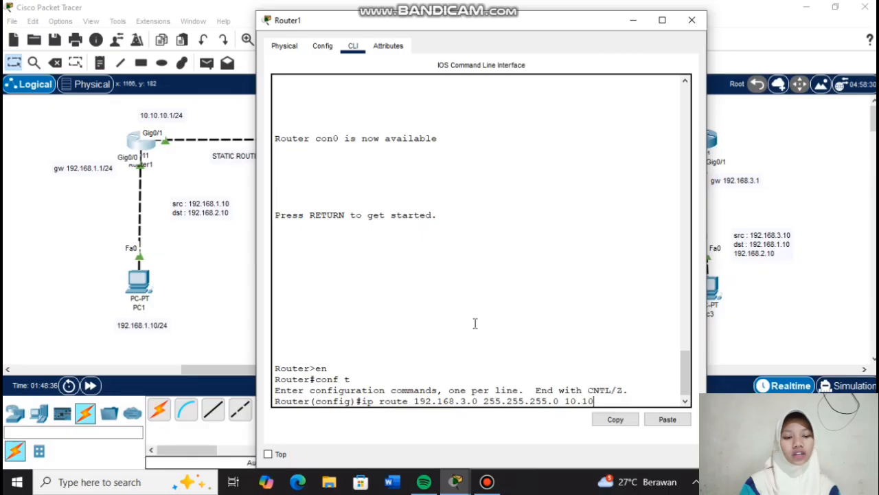
{"action": "type", "text": ".10.2"}
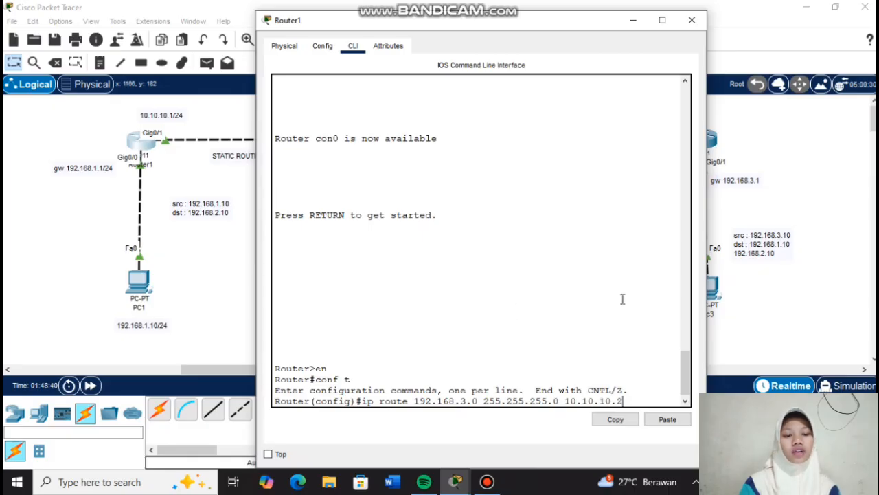
{"action": "key", "text": "Return"}
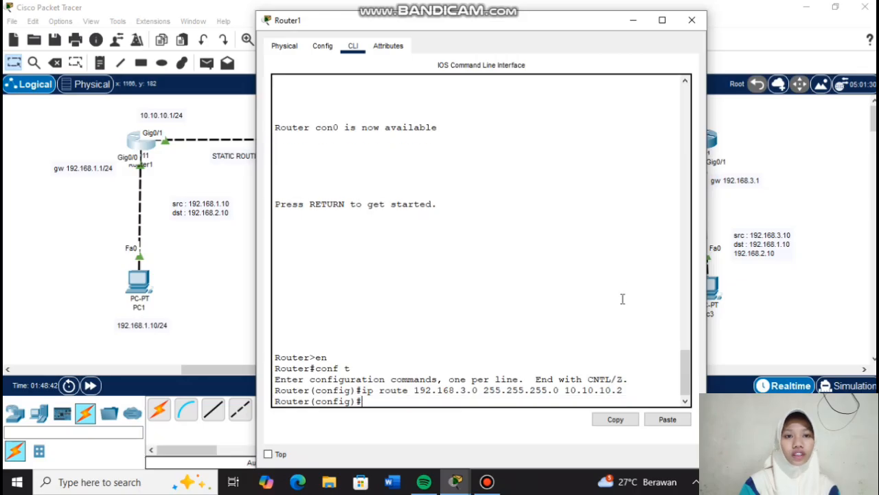
Leave Router1's configuration mode with ex, then close its window and return to the maximized topology workspace.
{"action": "type", "text": "ex"}
{"action": "key", "text": "Return"}
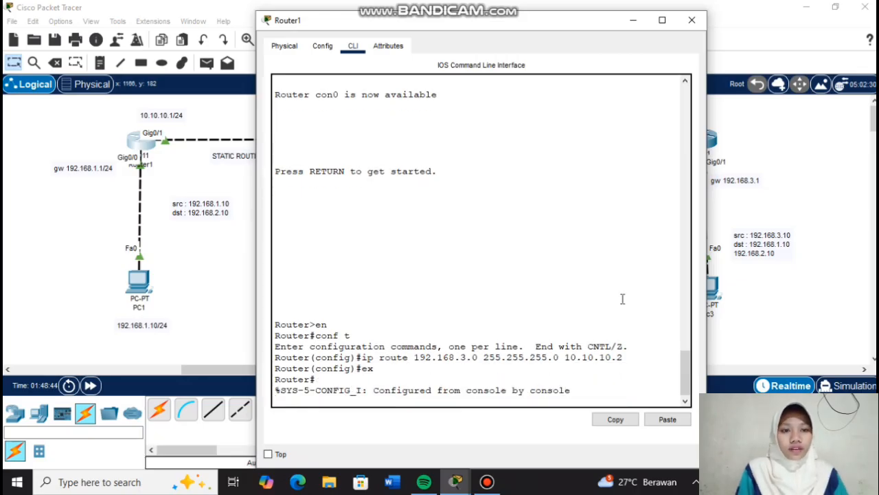
{"action": "key", "text": "Return"}
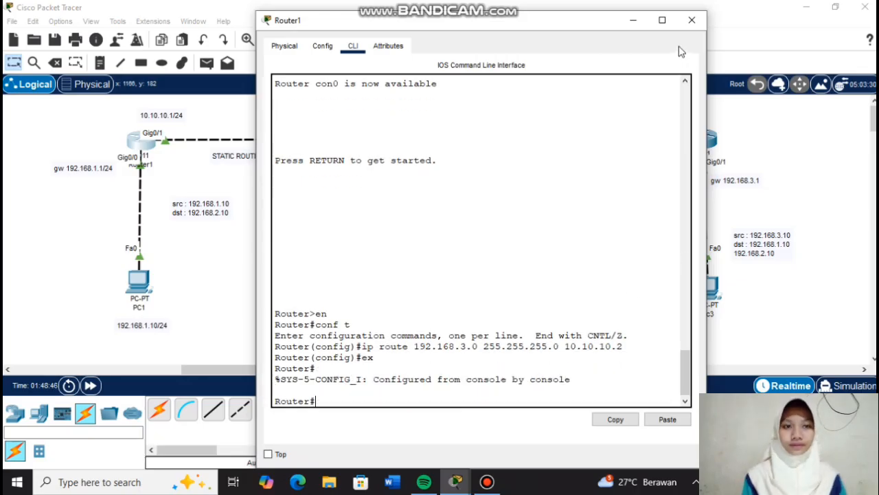
{"action": "left_click", "coordinate": [690, 19]}
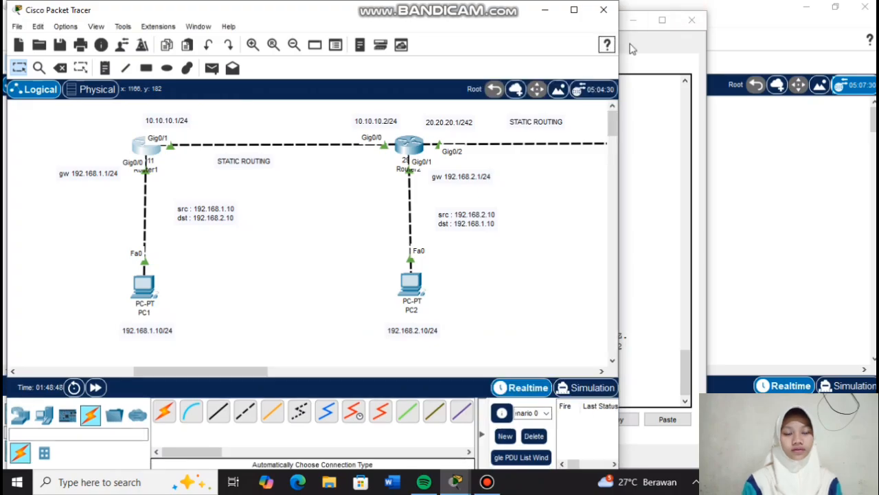
{"action": "left_click", "coordinate": [573, 9]}
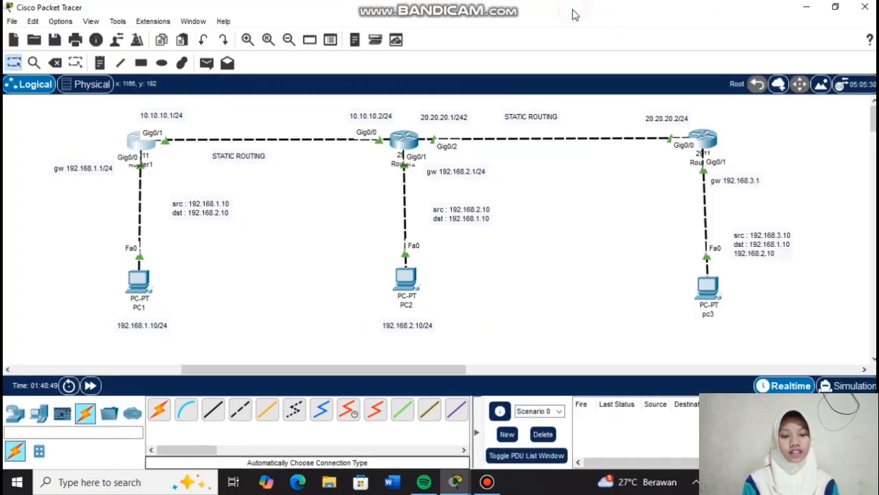
Add a static route on Router2 to network 192.168.3.0 with mask 255.255.255.0 via next hop 20.20.20.2.
{"action": "left_click", "coordinate": [415, 140]}
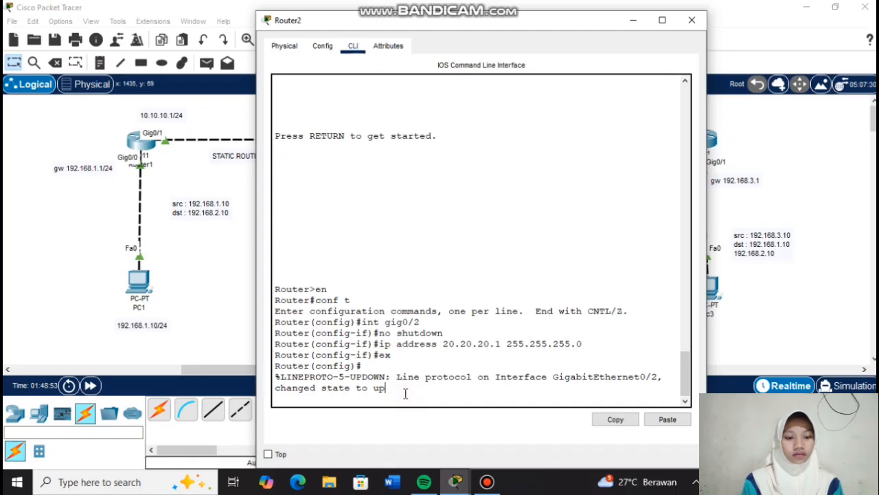
{"action": "key", "text": "Return"}
{"action": "key", "text": "Return"}
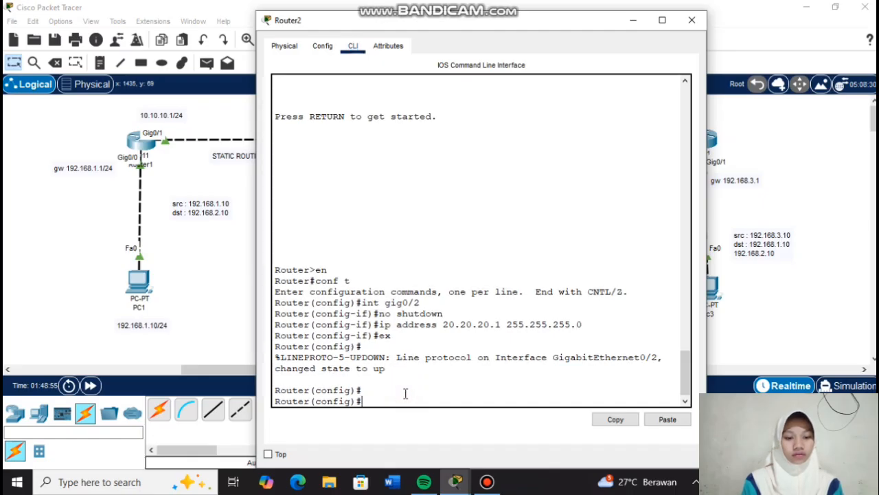
{"action": "type", "text": "ip ro"}
{"action": "type", "text": "ute "}
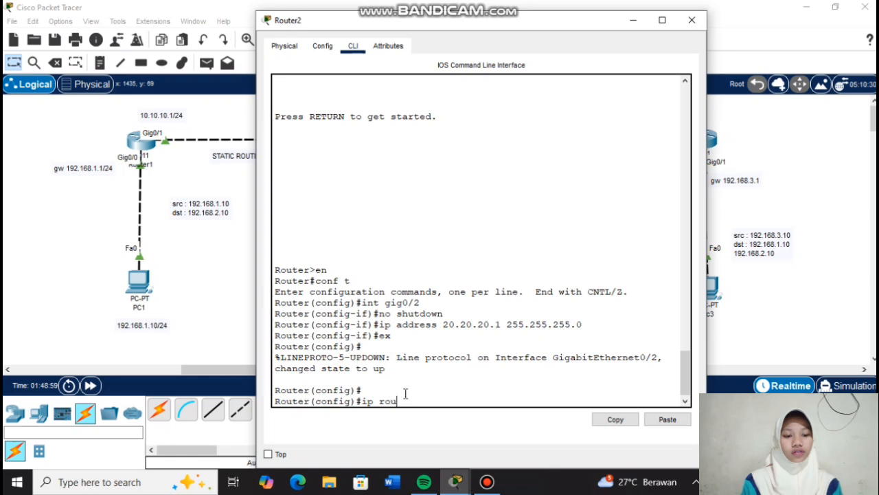
{"action": "type", "text": "1"}
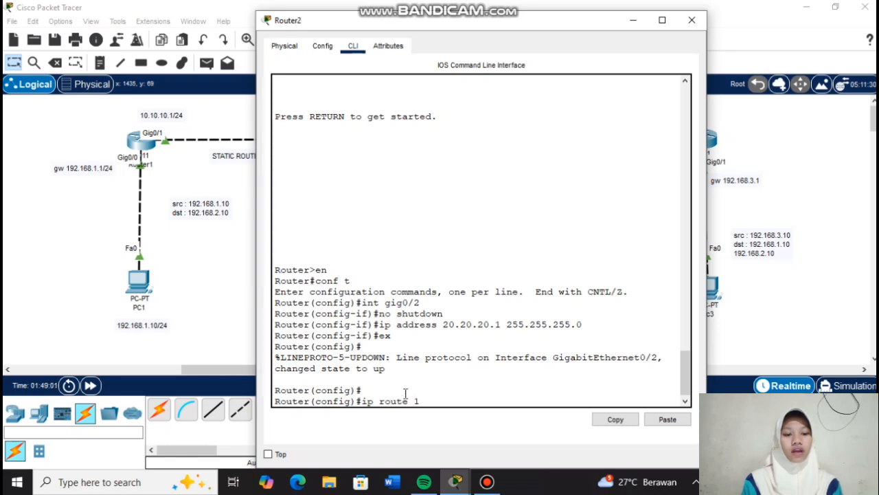
{"action": "type", "text": "92.168"}
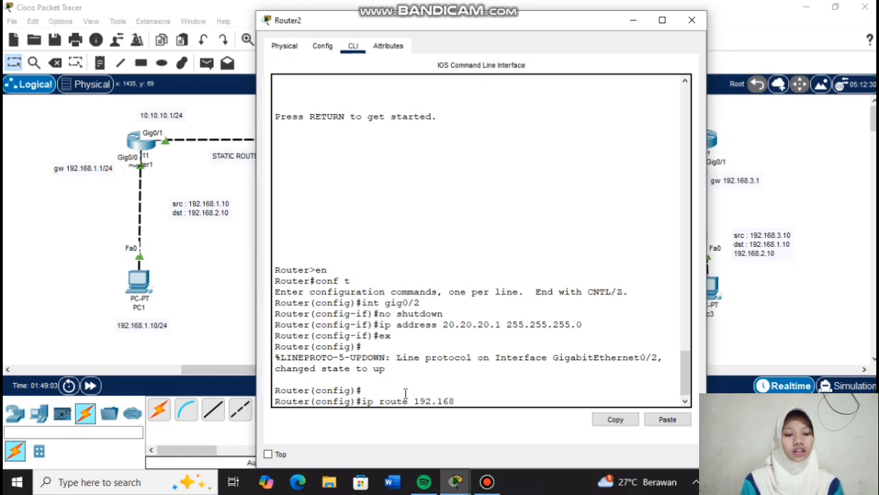
{"action": "type", "text": ".3.0"}
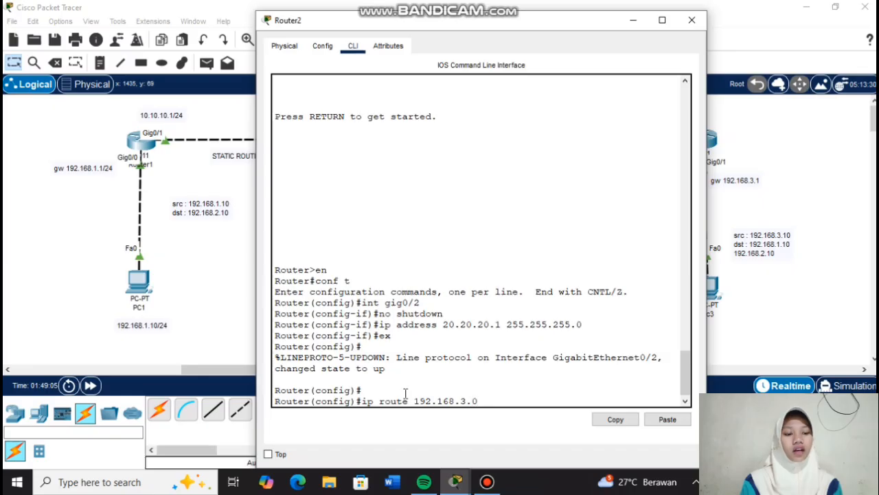
{"action": "type", "text": " 255.2"}
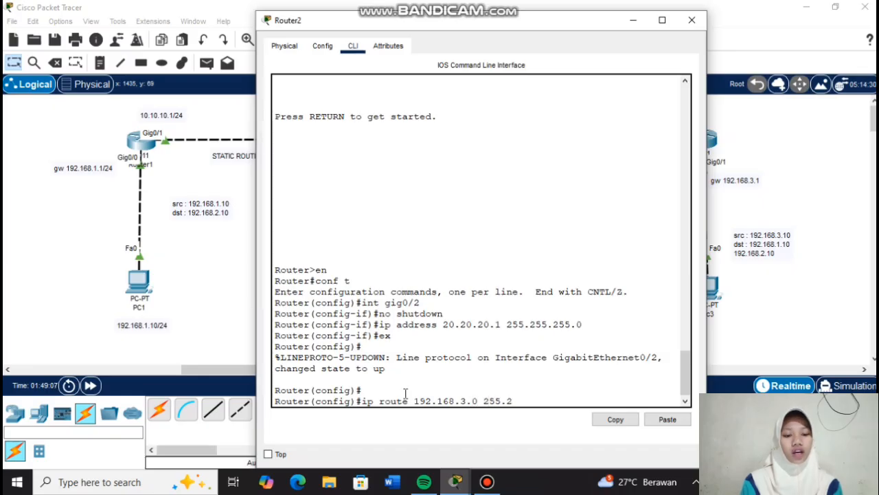
{"action": "type", "text": "55.255.0"}
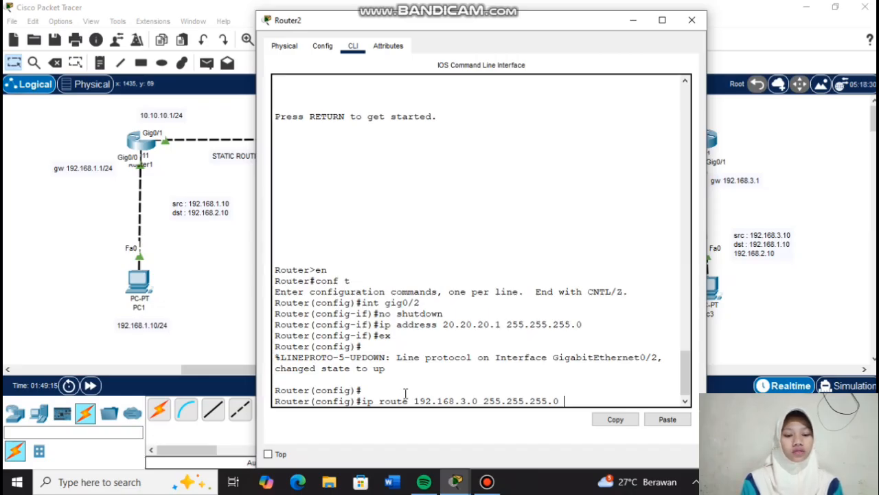
{"action": "type", "text": " 20.2"}
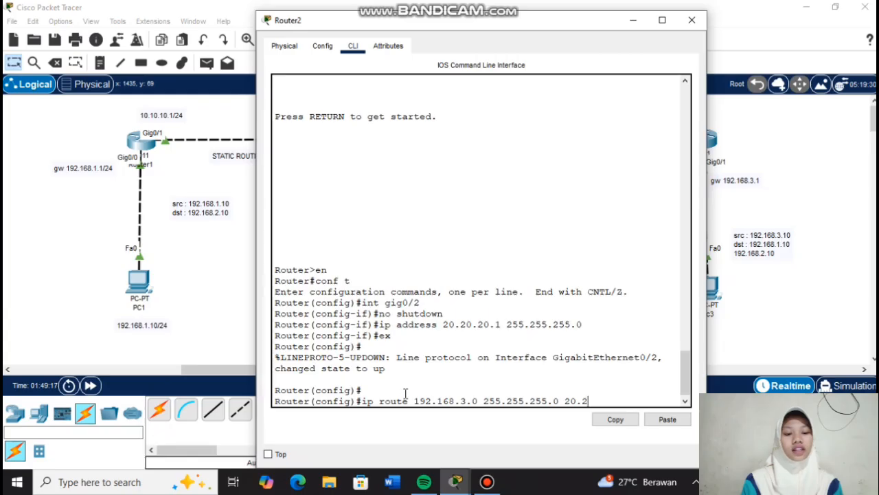
{"action": "type", "text": "0.20.2"}
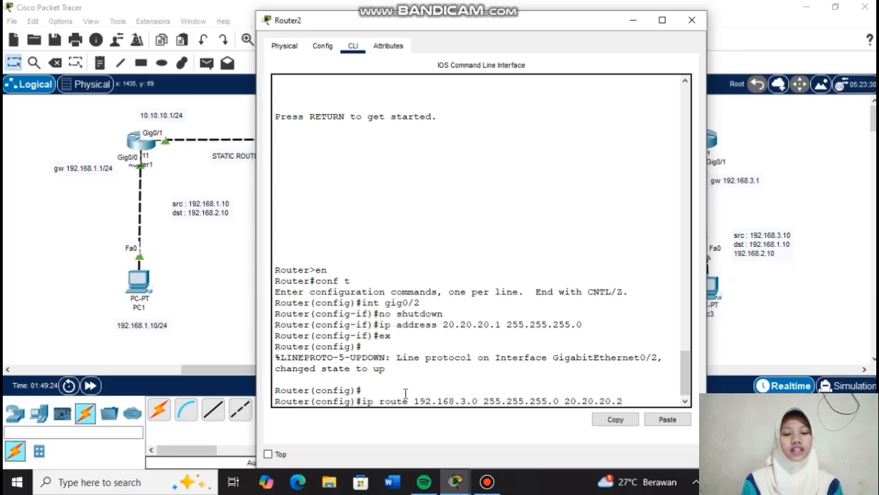
{"action": "key", "text": "Return"}
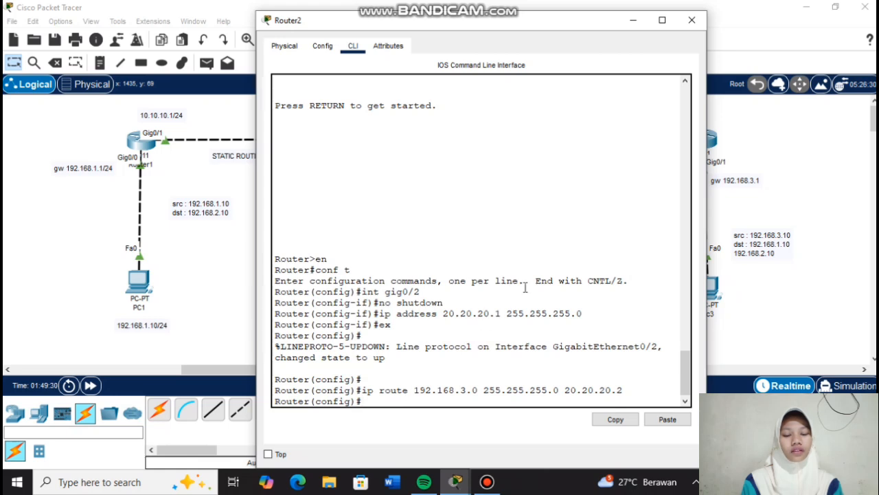
Try to add a static route on Router3 to 192.168.192.168.1.0 with mask 255.255.255.0 via next hop 20.20.20.1.
{"action": "left_click", "coordinate": [691, 22]}
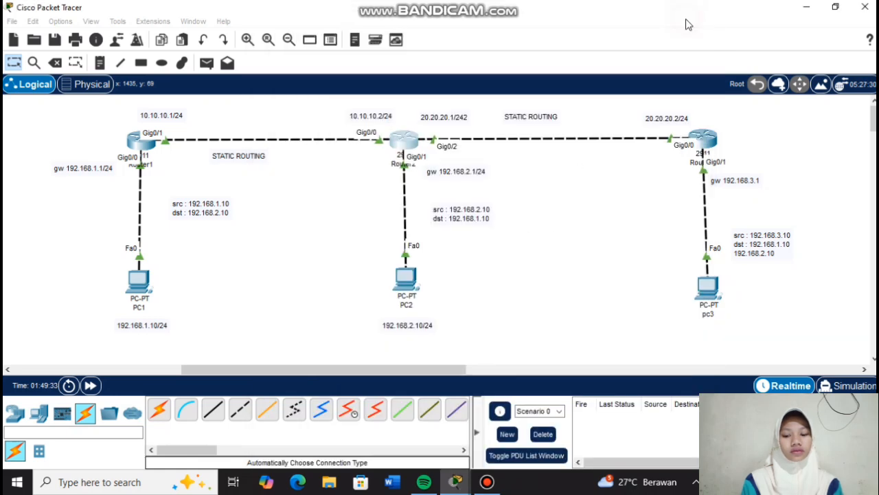
{"action": "left_click", "coordinate": [715, 134]}
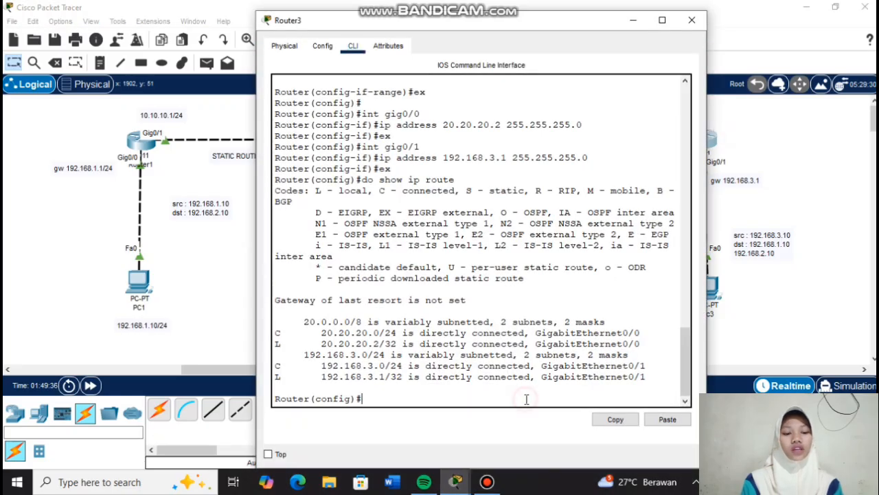
{"action": "type", "text": "ip "}
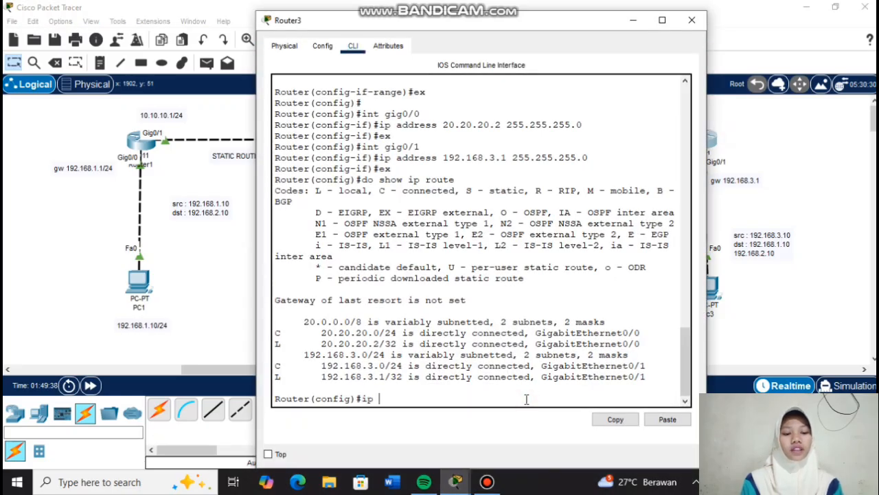
{"action": "type", "text": "route"}
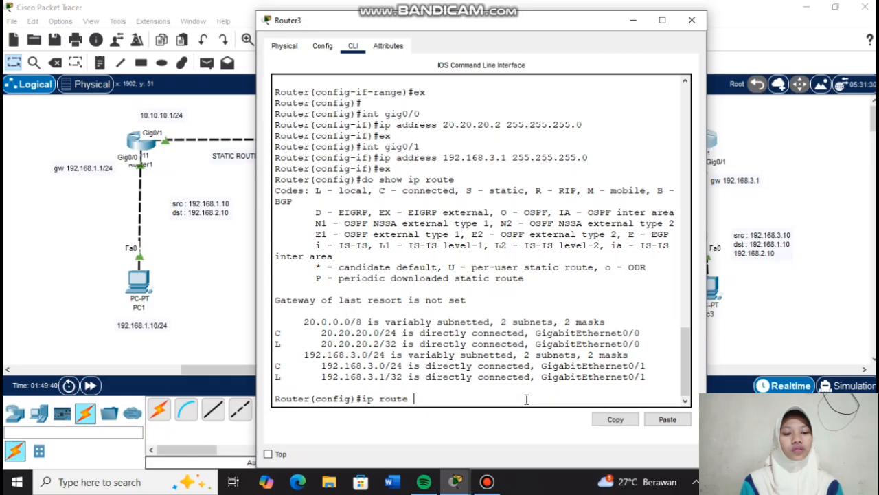
{"action": "type", "text": " 192.1"}
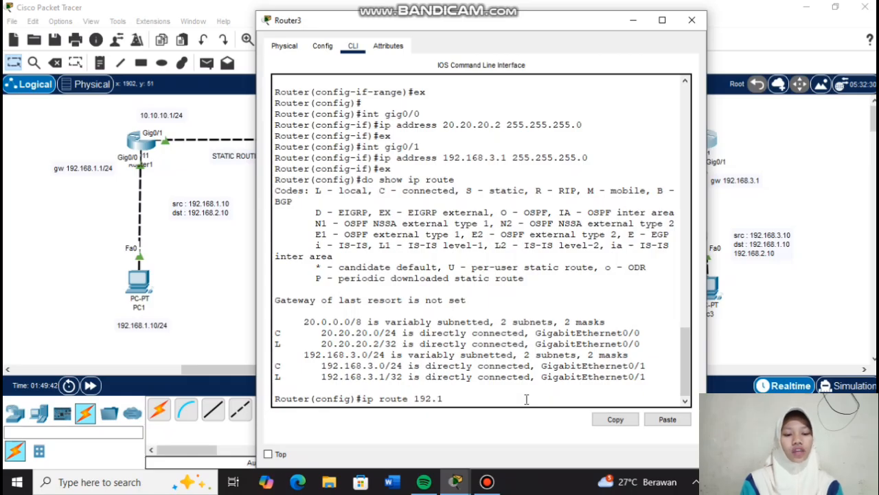
{"action": "type", "text": "68."}
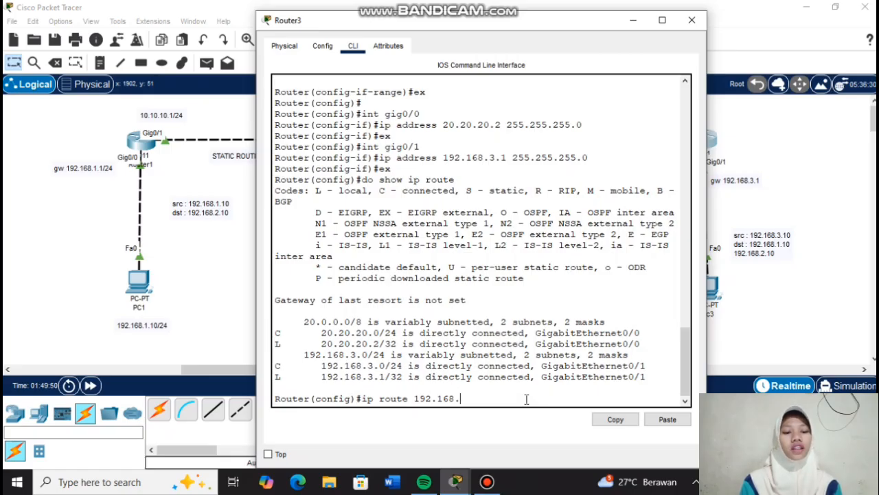
{"action": "type", "text": "192.16"}
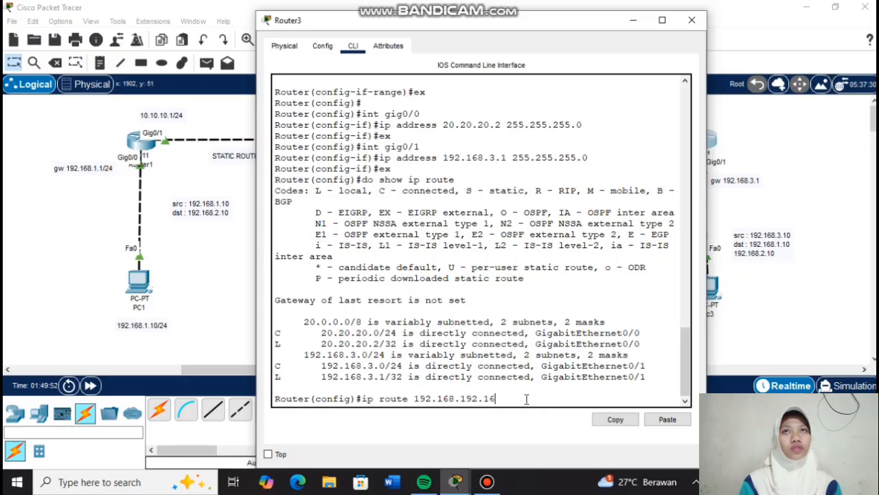
{"action": "type", "text": "8.1.0 255.255.255.0"}
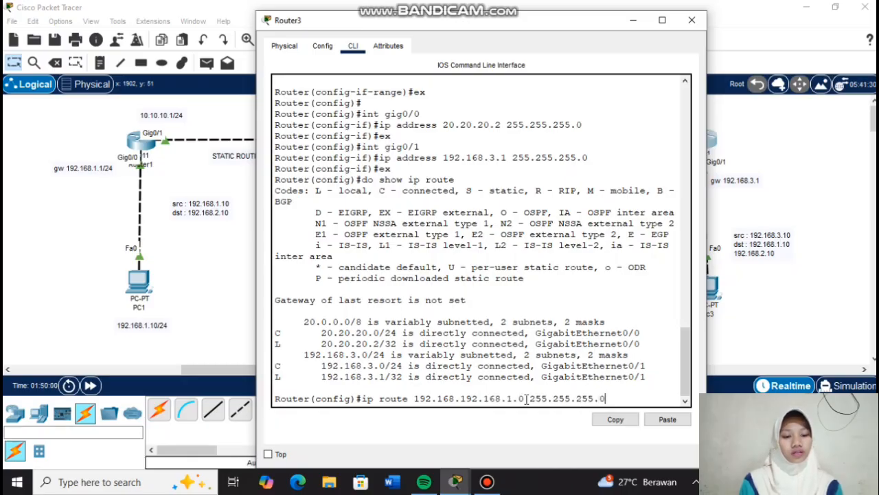
{"action": "type", "text": " 20.20.20.1"}
{"action": "key", "text": "Return"}
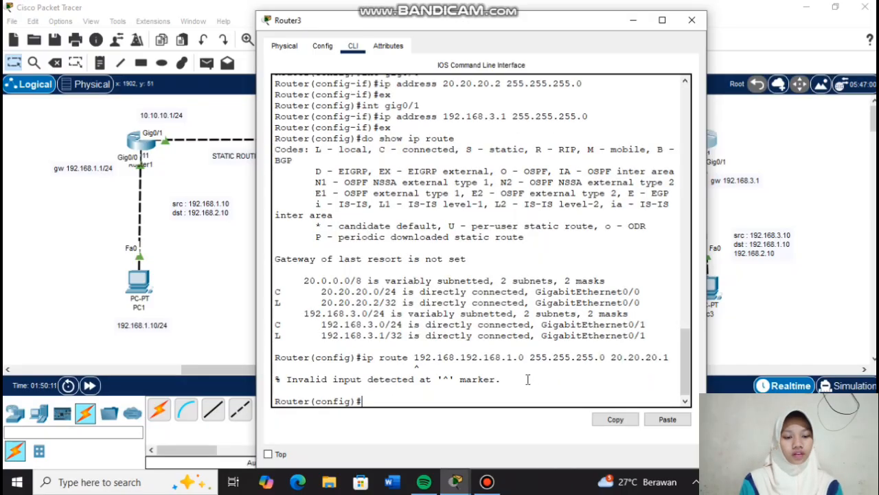
Correct the previous route command's destination to 192.168.1.0 and run it on Router3 with mask 255.255.255.0 and next hop 20.20.20.1.
{"action": "key", "text": "Up"}
{"action": "key", "text": "Left"}
{"action": "key", "text": "Left"}
{"action": "key", "text": "Left"}
{"action": "key", "text": "Left"}
{"action": "key", "text": "Left"}
{"action": "key", "text": "Left"}
{"action": "key", "text": "Left"}
{"action": "key", "text": "Left"}
{"action": "key", "text": "Left"}
{"action": "key", "text": "Left"}
{"action": "key", "text": "Left"}
{"action": "key", "text": "Left"}
{"action": "key", "text": "Left"}
{"action": "key", "text": "Left"}
{"action": "key", "text": "Left"}
{"action": "key", "text": "Left"}
{"action": "key", "text": "Left"}
{"action": "key", "text": "Left"}
{"action": "key", "text": "Left"}
{"action": "key", "text": "Left"}
{"action": "key", "text": "BackSpace"}
{"action": "key", "text": "BackSpace"}
{"action": "key", "text": "BackSpace"}
{"action": "key", "text": "BackSpace"}
{"action": "key", "text": "BackSpace"}
{"action": "key", "text": "BackSpace"}
{"action": "key", "text": "BackSpace"}
{"action": "key", "text": "BackSpace"}
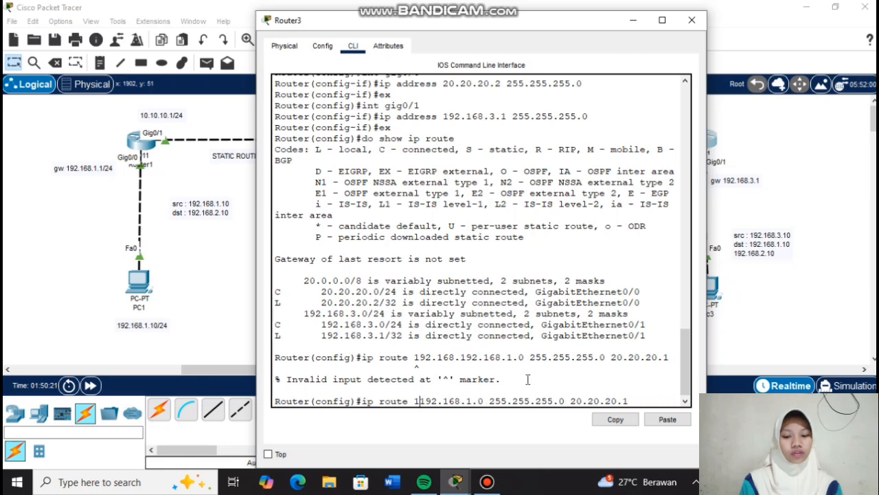
{"action": "key", "text": "Return"}
Add a static route on Router3 to network 192.168.2.0 with mask 255.255.255.0 via 20.20.20.1, then close its window.
{"action": "key", "text": "Up"}
{"action": "key", "text": "Left"}
{"action": "key", "text": "Left"}
{"action": "key", "text": "Left"}
{"action": "key", "text": "Left"}
{"action": "key", "text": "Left"}
{"action": "key", "text": "Left"}
{"action": "key", "text": "Left"}
{"action": "key", "text": "Left"}
{"action": "key", "text": "Left"}
{"action": "key", "text": "Left"}
{"action": "key", "text": "Left"}
{"action": "key", "text": "Left"}
{"action": "key", "text": "Left"}
{"action": "key", "text": "Left"}
{"action": "key", "text": "Left"}
{"action": "key", "text": "Left"}
{"action": "key", "text": "Left"}
{"action": "key", "text": "Left"}
{"action": "key", "text": "Left"}
{"action": "key", "text": "Left"}
{"action": "key", "text": "BackSpace"}
{"action": "type", "text": "2"}
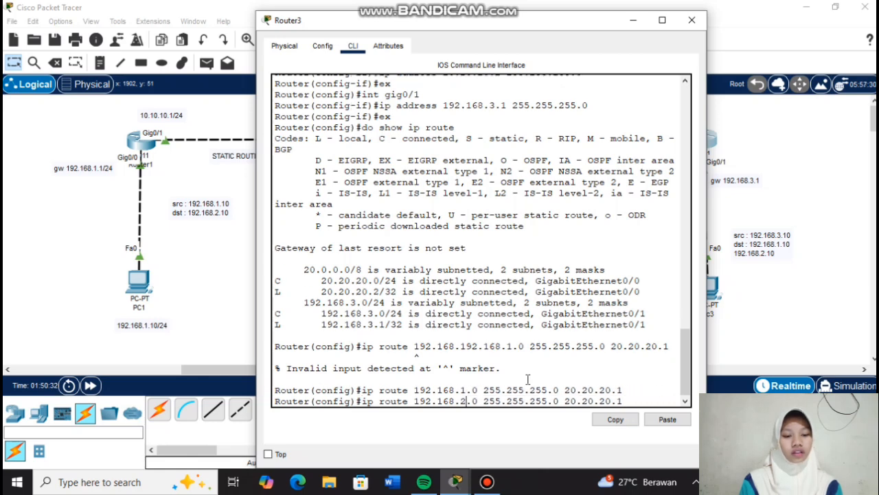
{"action": "key", "text": "Right"}
{"action": "key", "text": "Right"}
{"action": "key", "text": "Right"}
{"action": "key", "text": "Right"}
{"action": "key", "text": "Right"}
{"action": "key", "text": "Right"}
{"action": "key", "text": "Right"}
{"action": "key", "text": "Right"}
{"action": "key", "text": "Right"}
{"action": "key", "text": "Right"}
{"action": "key", "text": "Right"}
{"action": "key", "text": "Right"}
{"action": "key", "text": "Right"}
{"action": "key", "text": "Right"}
{"action": "key", "text": "Right"}
{"action": "key", "text": "Right"}
{"action": "key", "text": "Right"}
{"action": "key", "text": "Right"}
{"action": "key", "text": "Right"}
{"action": "key", "text": "Right"}
{"action": "key", "text": "Return"}
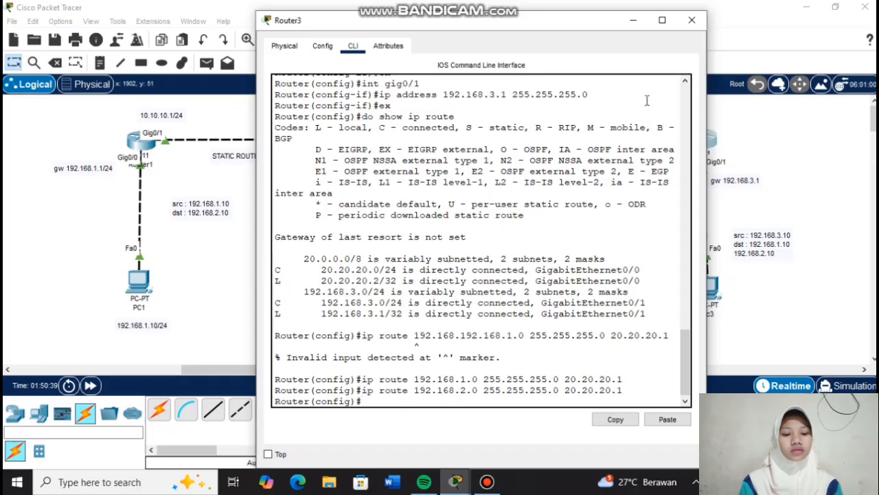
{"action": "left_click", "coordinate": [694, 22]}
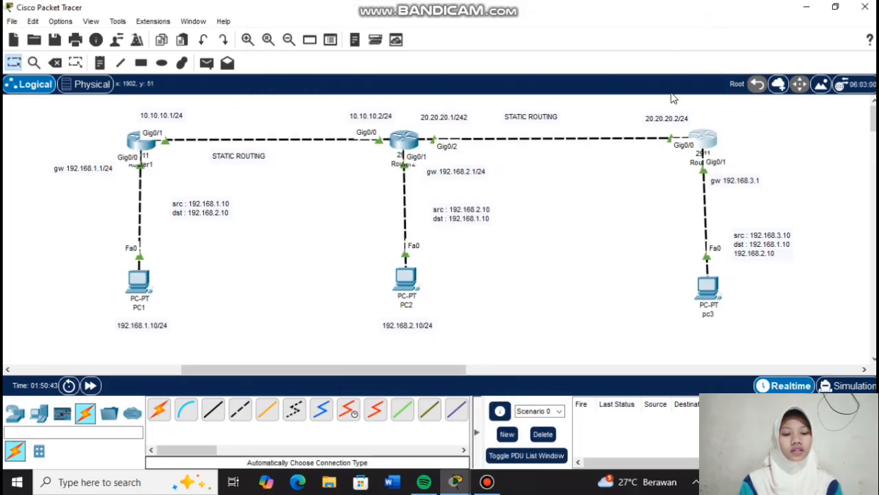
Ping PC1 at 192.168.1.10 from pc3's Command Prompt.
{"action": "left_click", "coordinate": [709, 288]}
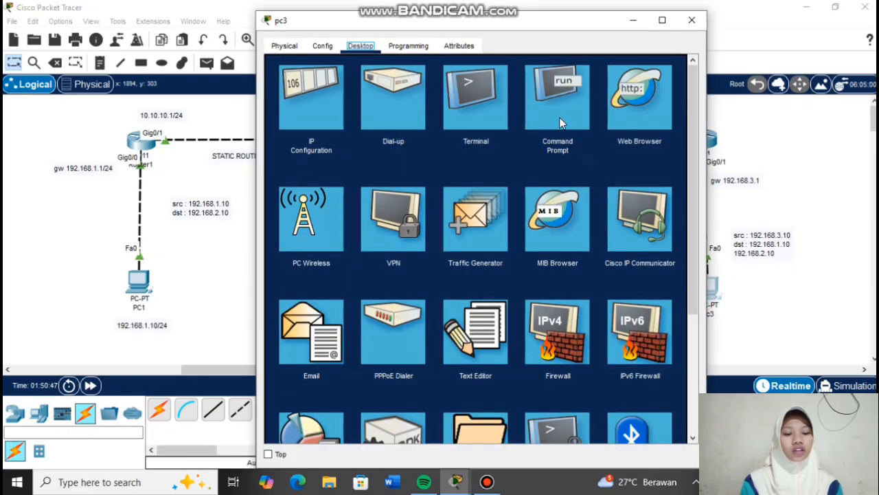
{"action": "left_click", "coordinate": [558, 103]}
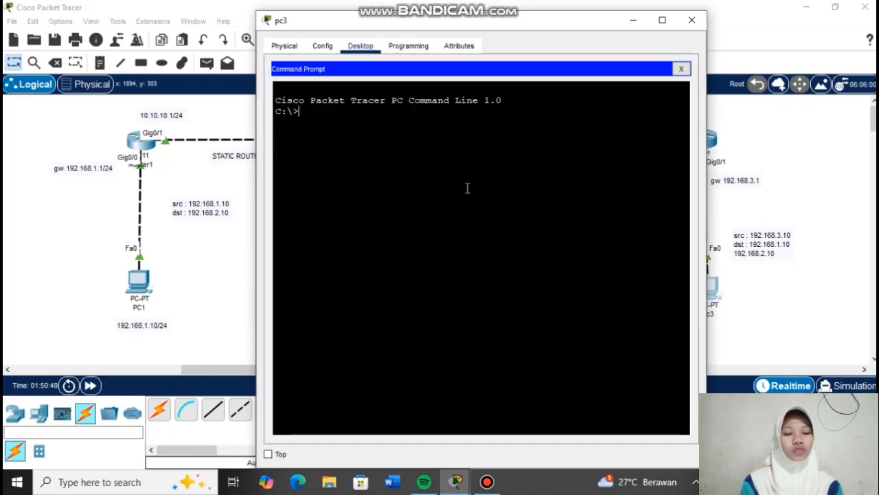
{"action": "type", "text": "ping"}
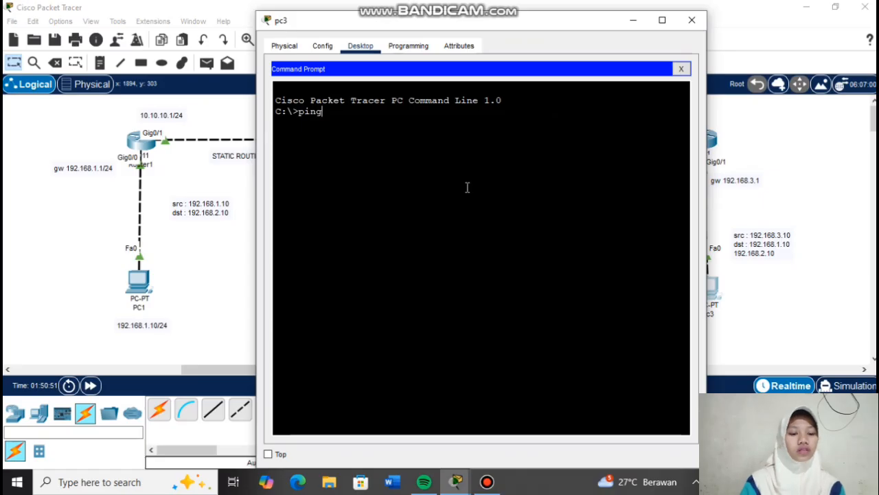
{"action": "type", "text": " 192"}
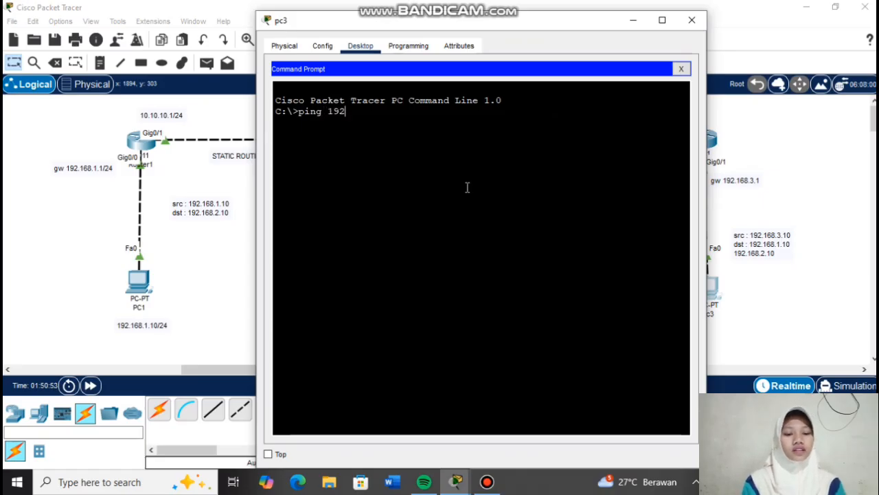
{"action": "type", "text": ".168."}
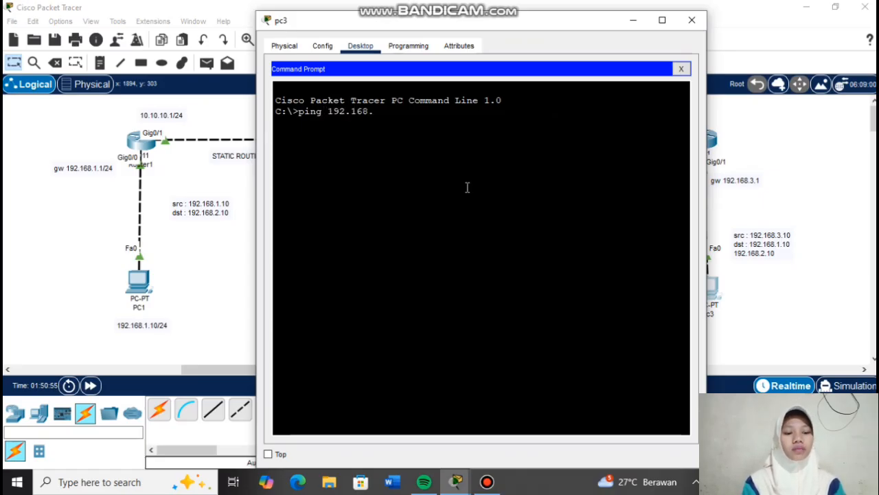
{"action": "type", "text": "1.10"}
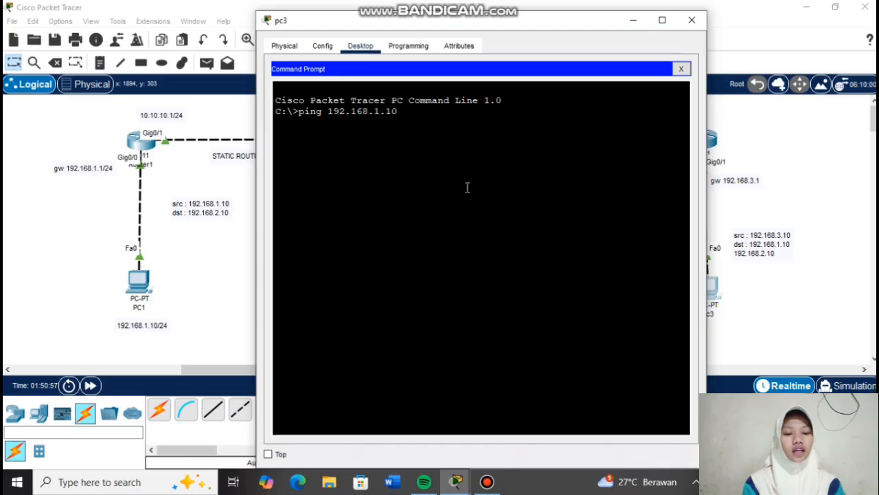
{"action": "key", "text": "Return"}
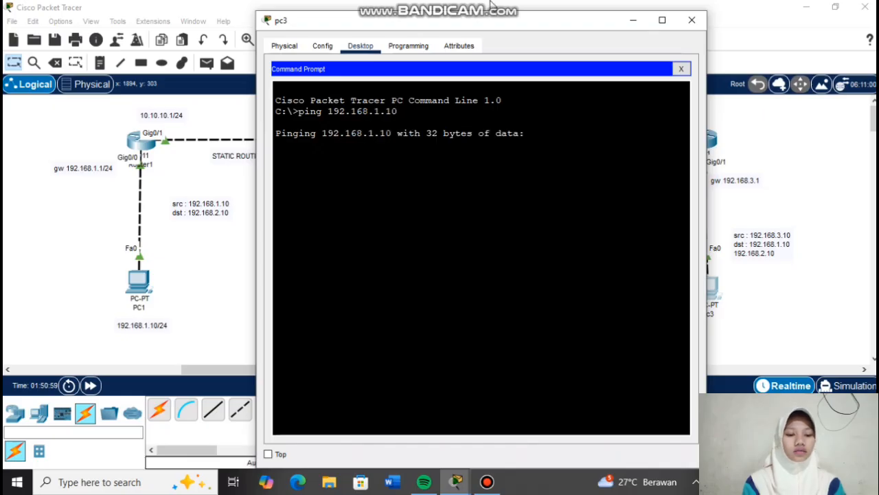
Ping PC2 at 192.168.2.10 from pc3 by modifying the previous ping command, then close pc3's window.
{"action": "mouse_move", "coordinate": [492, 5]}
{"action": "left_click", "coordinate": [501, 192]}
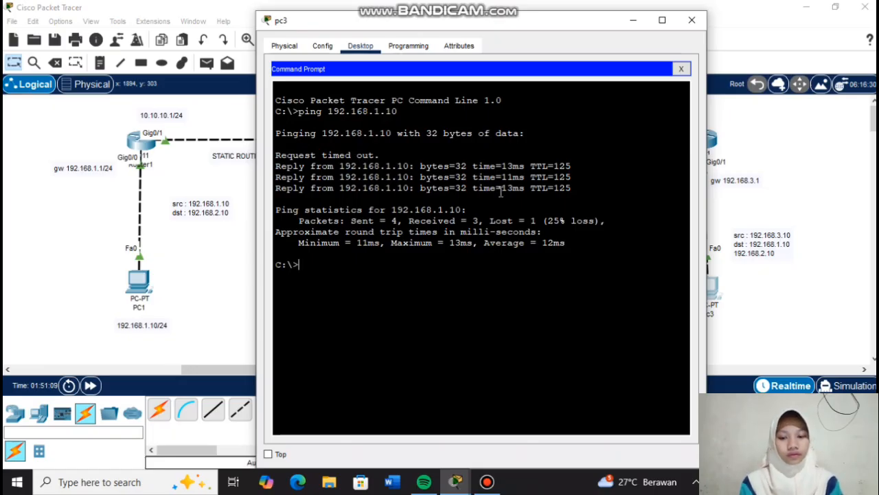
{"action": "key", "text": "Up"}
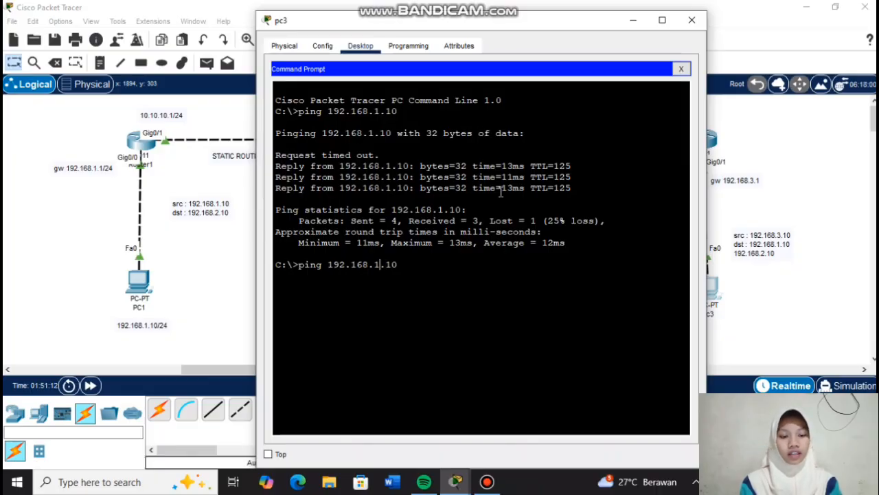
{"action": "key", "text": "Left"}
{"action": "key", "text": "Left"}
{"action": "key", "text": "Left"}
{"action": "key", "text": "BackSpace"}
{"action": "type", "text": "2"}
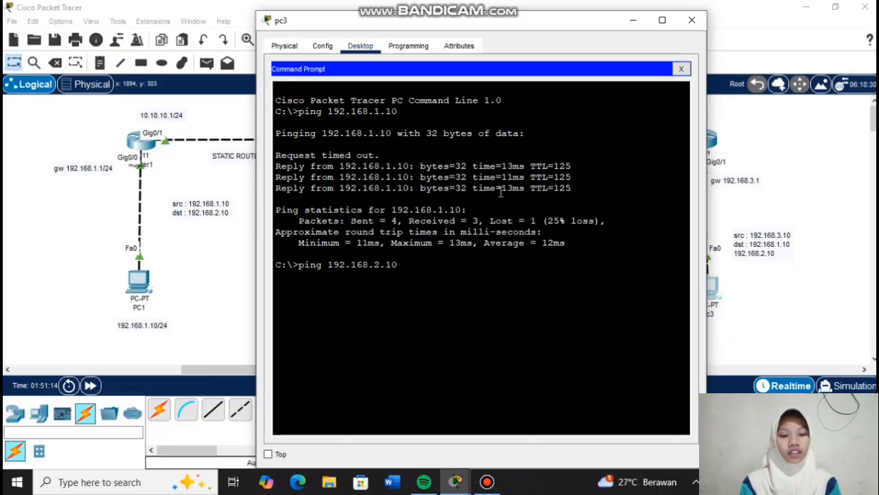
{"action": "key", "text": "Return"}
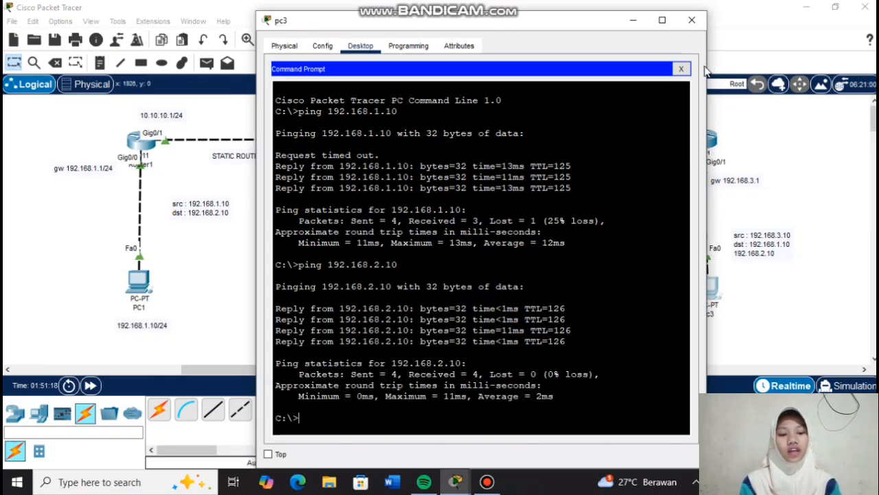
{"action": "left_click", "coordinate": [692, 19]}
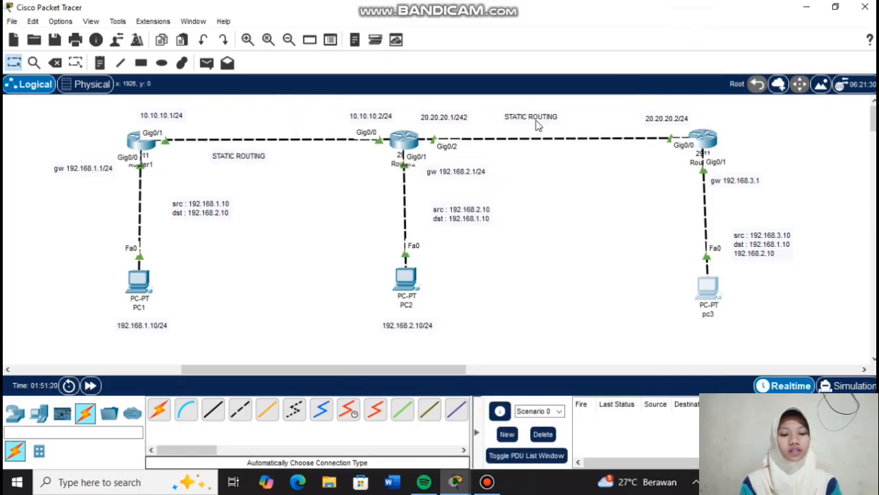
Ping pc3 at 192.168.3.10 from PC2's Command Prompt, then close PC2's window.
{"action": "left_click", "coordinate": [404, 278]}
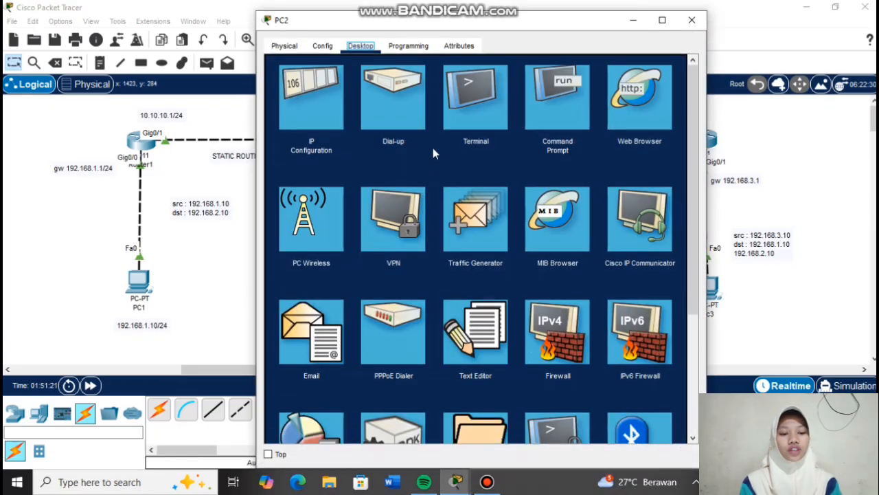
{"action": "left_click", "coordinate": [558, 107]}
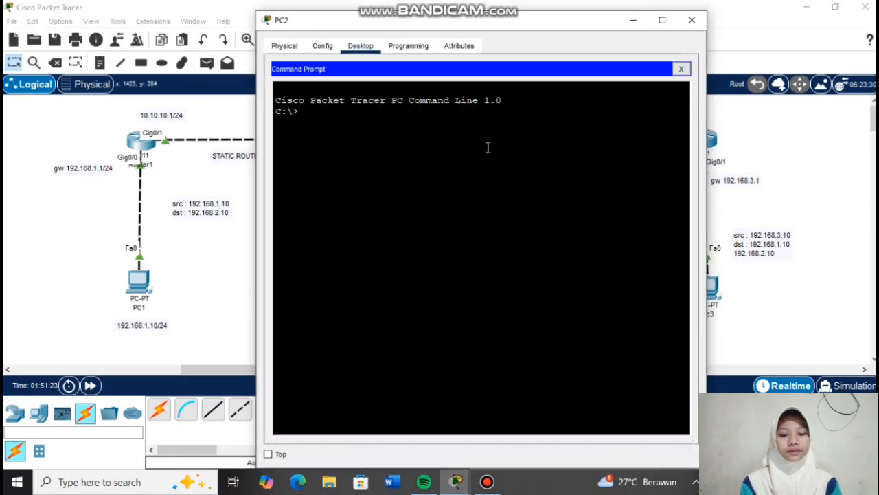
{"action": "type", "text": "ping 192"}
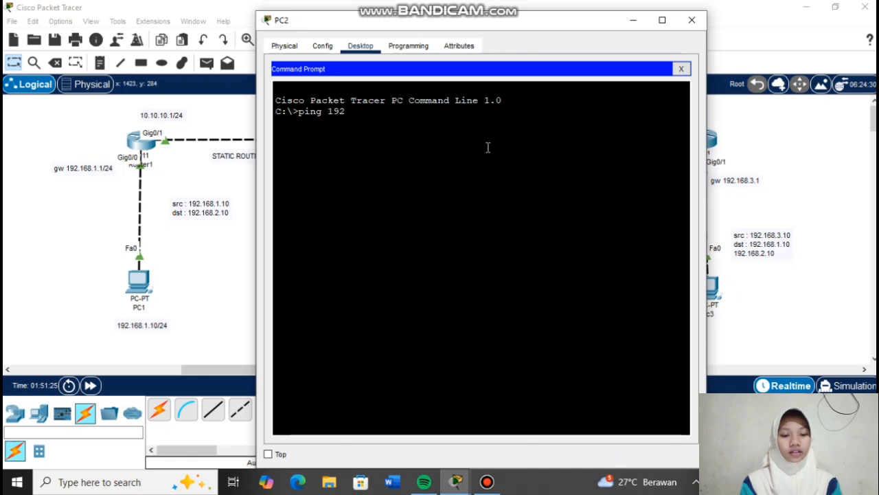
{"action": "type", "text": ".168.3.10"}
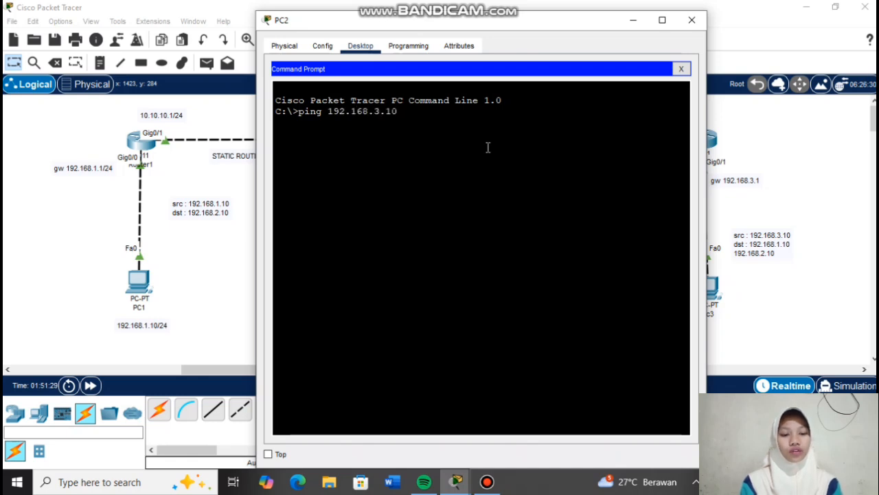
{"action": "key", "text": "Return"}
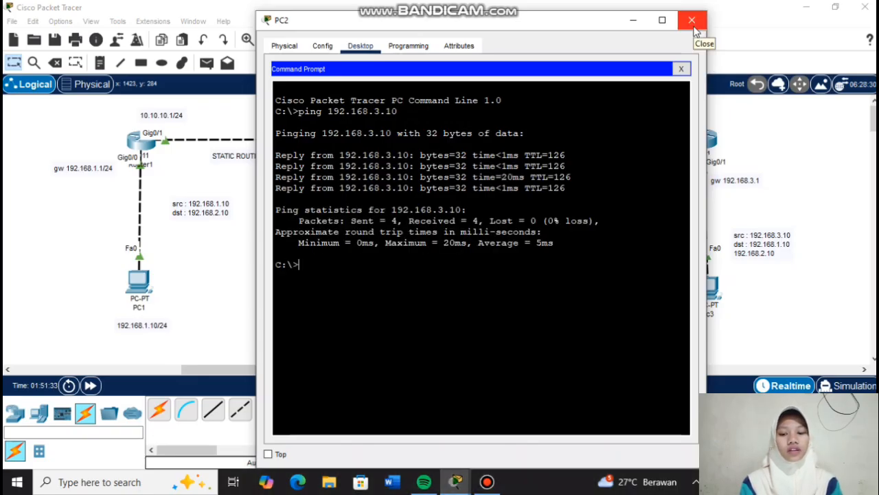
{"action": "left_click", "coordinate": [693, 21]}
{"action": "left_click", "coordinate": [147, 144]}
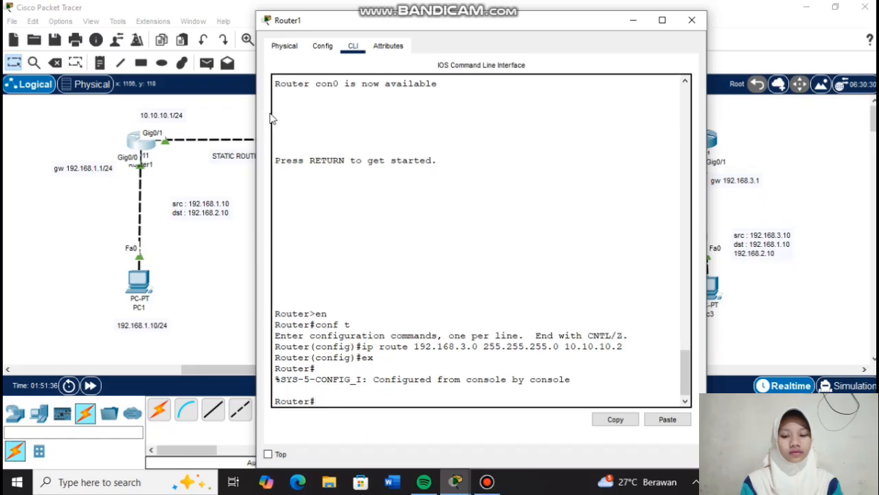
{"action": "left_click", "coordinate": [691, 20]}
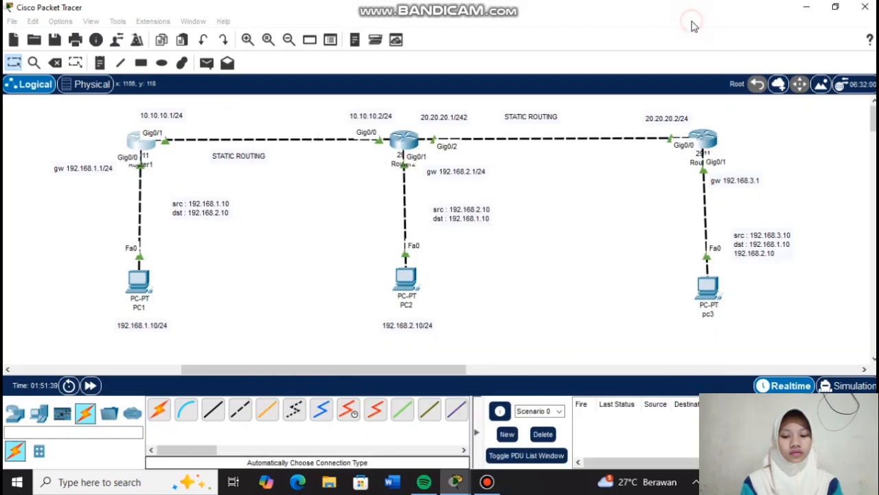
Ping pc3 at 192.168.3.10 from PC1's Command Prompt, then close PC1's window.
{"action": "left_click", "coordinate": [138, 281]}
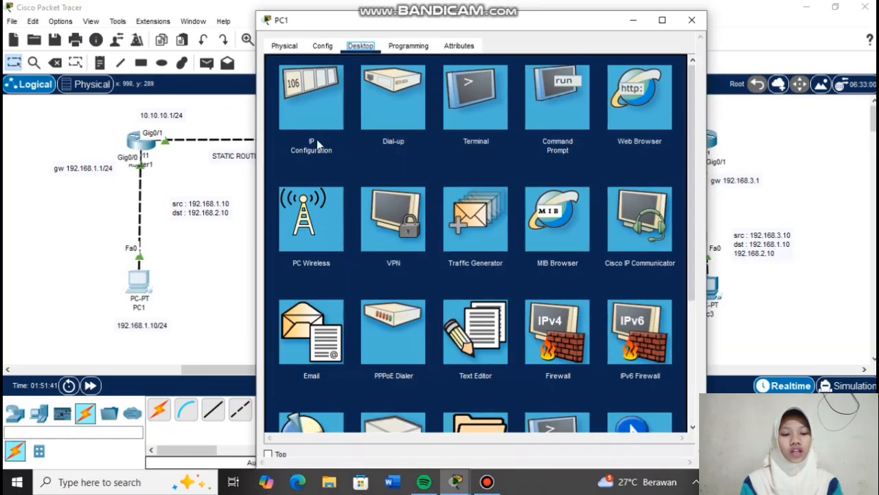
{"action": "left_click", "coordinate": [546, 107]}
{"action": "scroll", "coordinate": [475, 317], "scroll_direction": "down", "scroll_amount": 10}
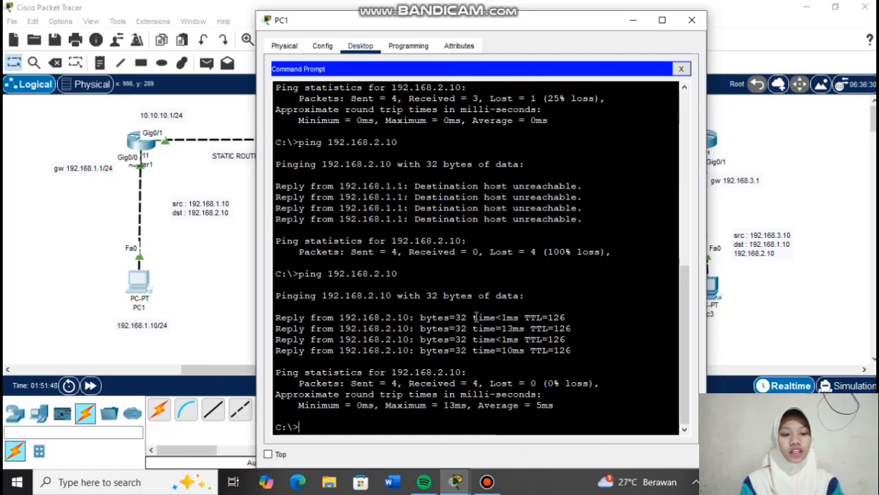
{"action": "key", "text": "Up"}
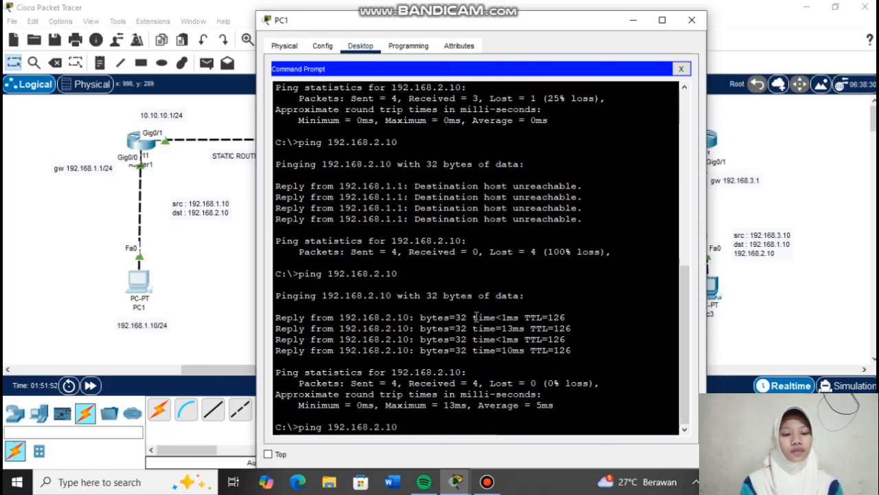
{"action": "key", "text": "BackSpace"}
{"action": "key", "text": "BackSpace"}
{"action": "key", "text": "BackSpace"}
{"action": "key", "text": "BackSpace"}
{"action": "type", "text": "3.10"}
{"action": "key", "text": "Return"}
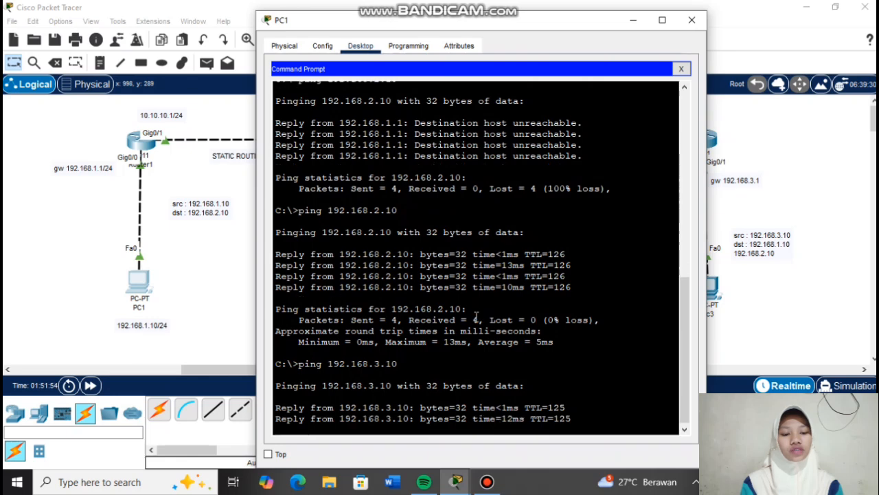
{"action": "left_click", "coordinate": [690, 19]}
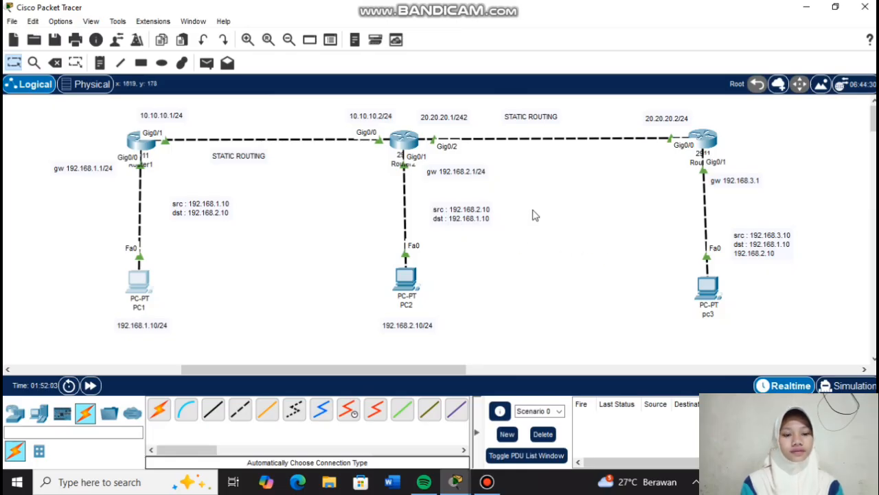
Add a 2960 switch to the workspace, in the empty area to the right of Router3.
{"action": "scroll", "coordinate": [533, 215], "scroll_direction": "right", "scroll_amount": 10}
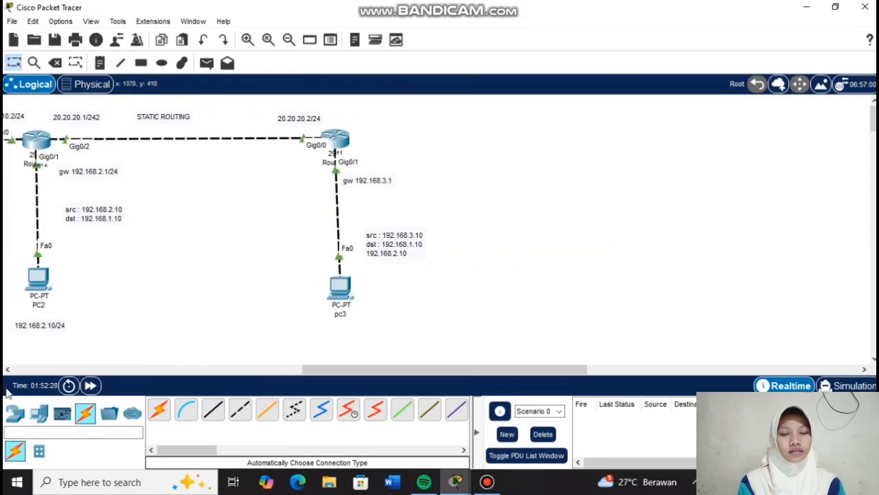
{"action": "left_click", "coordinate": [15, 412]}
{"action": "left_click", "coordinate": [159, 410]}
{"action": "left_click", "coordinate": [568, 140]}
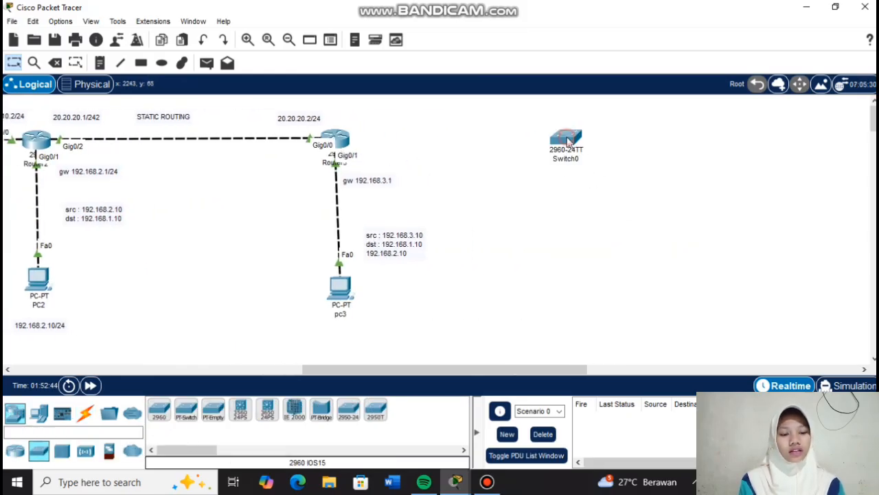
Add four PCs around the new switch, two to its right and two below it.
{"action": "scroll", "coordinate": [399, 273], "scroll_direction": "right", "scroll_amount": 4}
{"action": "left_click", "coordinate": [39, 412]}
{"action": "left_click", "coordinate": [159, 410]}
{"action": "left_click", "coordinate": [555, 155]}
{"action": "left_click", "coordinate": [559, 241]}
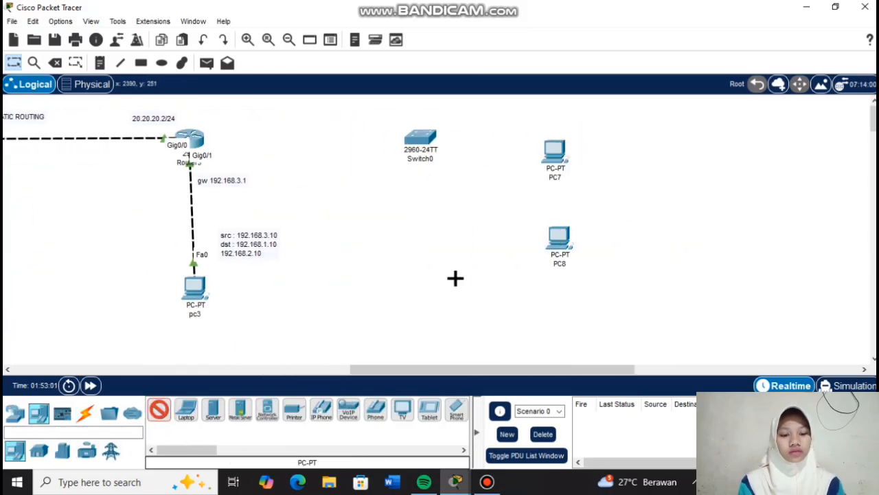
{"action": "left_click", "coordinate": [354, 303]}
{"action": "left_click", "coordinate": [447, 305]}
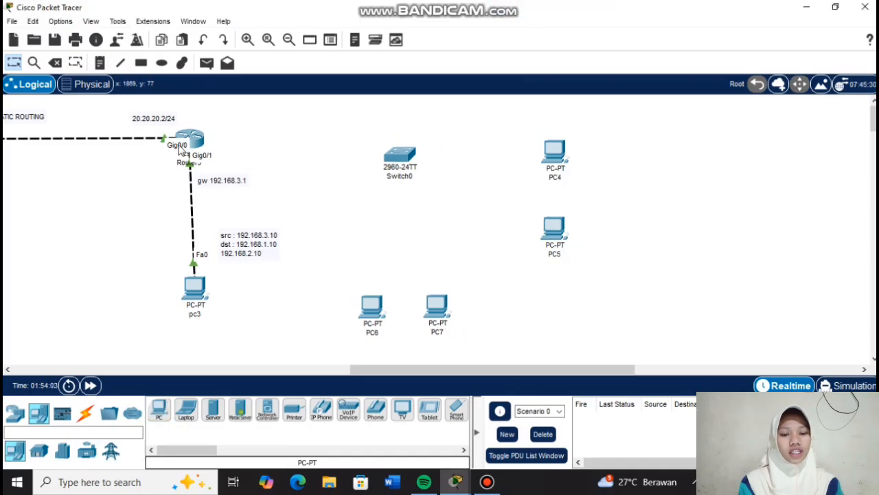
Reposition Router3, Switch0 and PC4 to PC7 slightly to tidy the new part of the topology.
{"action": "left_click_drag", "start_coordinate": [202, 141], "coordinate": [207, 142]}
{"action": "left_click_drag", "start_coordinate": [404, 160], "coordinate": [414, 148]}
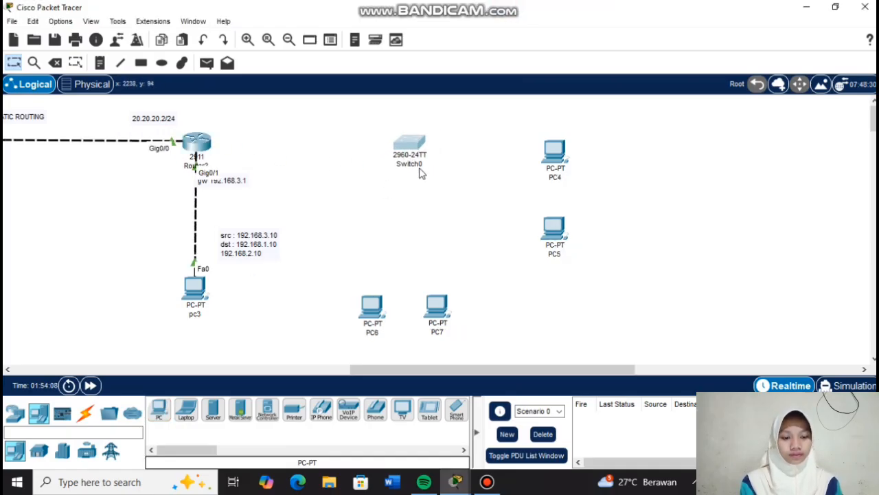
{"action": "left_click_drag", "start_coordinate": [556, 156], "coordinate": [557, 140]}
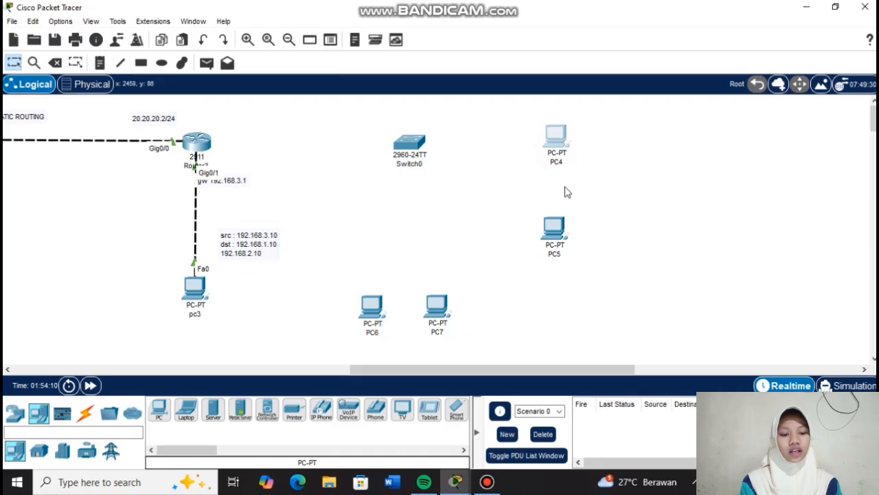
{"action": "left_click_drag", "start_coordinate": [559, 227], "coordinate": [559, 216]}
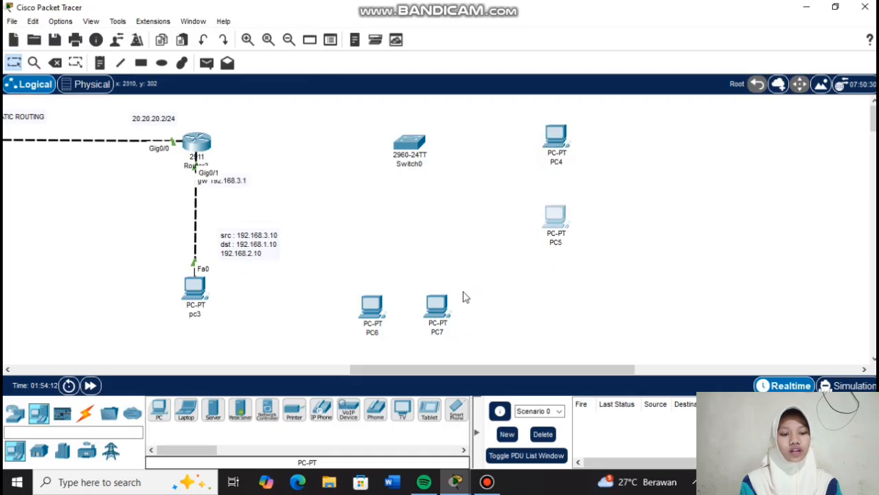
{"action": "left_click_drag", "start_coordinate": [434, 307], "coordinate": [453, 291]}
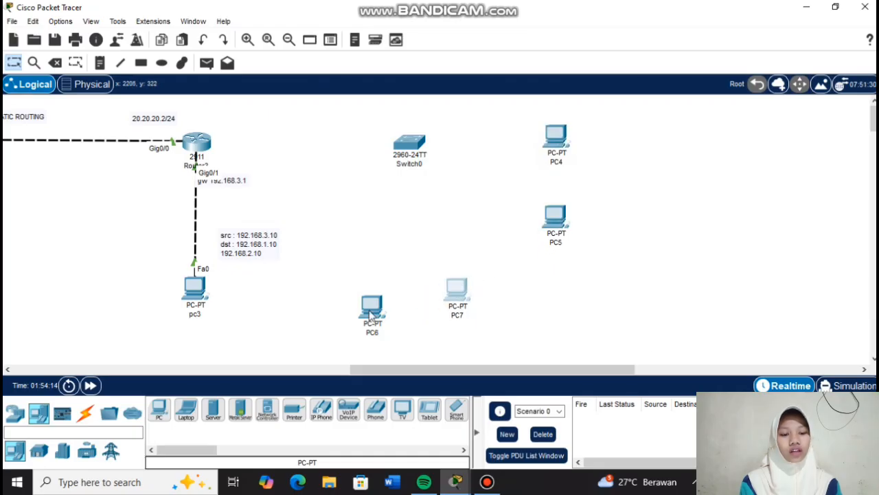
{"action": "left_click_drag", "start_coordinate": [373, 312], "coordinate": [380, 294]}
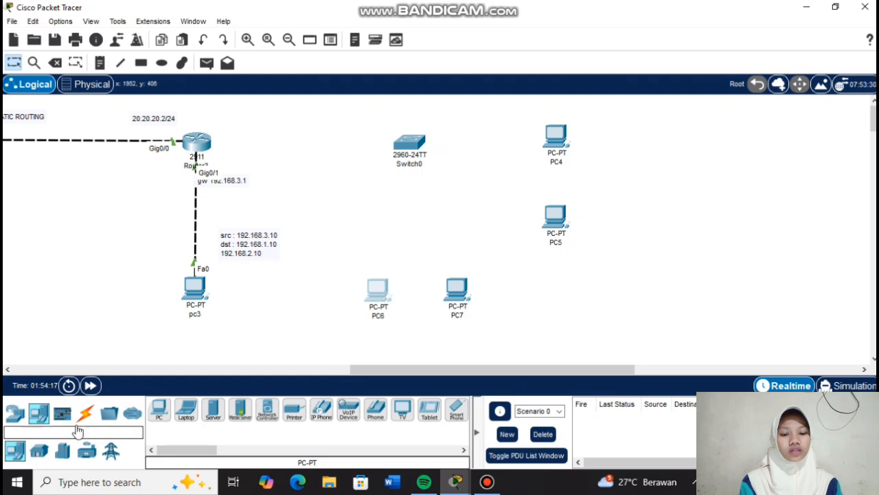
Connect Router3 to Switch0 with an automatically chosen cable.
{"action": "left_click", "coordinate": [86, 412]}
{"action": "left_click", "coordinate": [159, 410]}
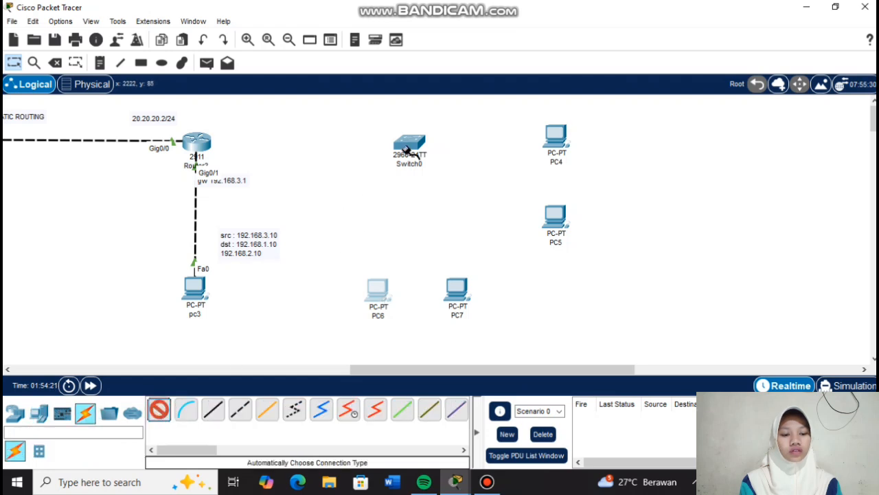
{"action": "left_click", "coordinate": [197, 141]}
{"action": "left_click", "coordinate": [390, 140]}
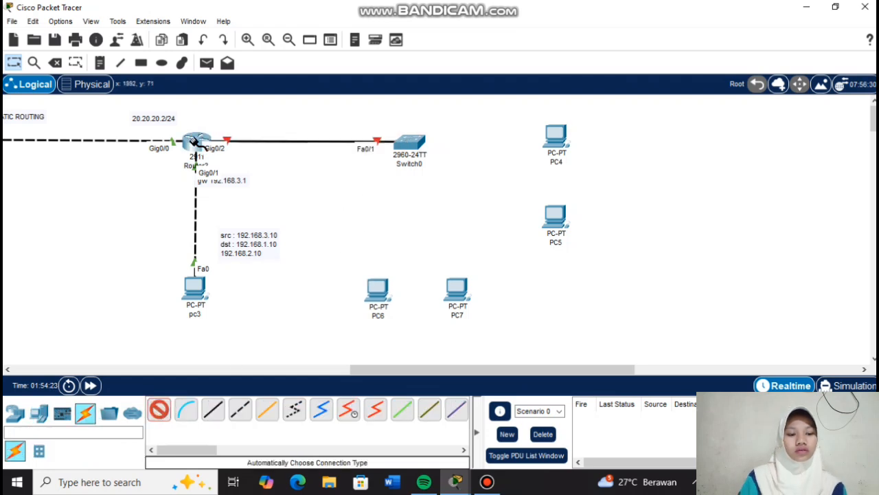
Connect Switch0 to PC4, PC5, PC6 and PC7 with automatically chosen cables.
{"action": "left_click", "coordinate": [409, 142]}
{"action": "left_click", "coordinate": [555, 136]}
{"action": "left_click", "coordinate": [418, 144]}
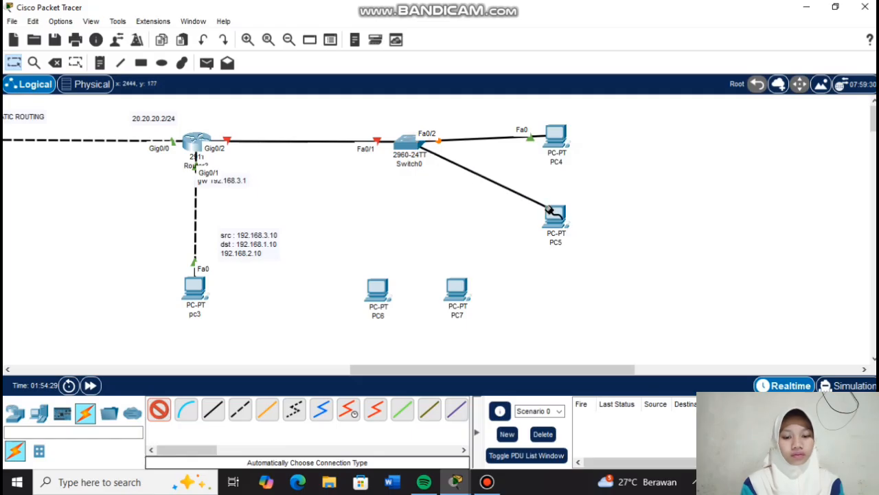
{"action": "left_click", "coordinate": [553, 217]}
{"action": "left_click", "coordinate": [420, 145]}
{"action": "left_click", "coordinate": [379, 290]}
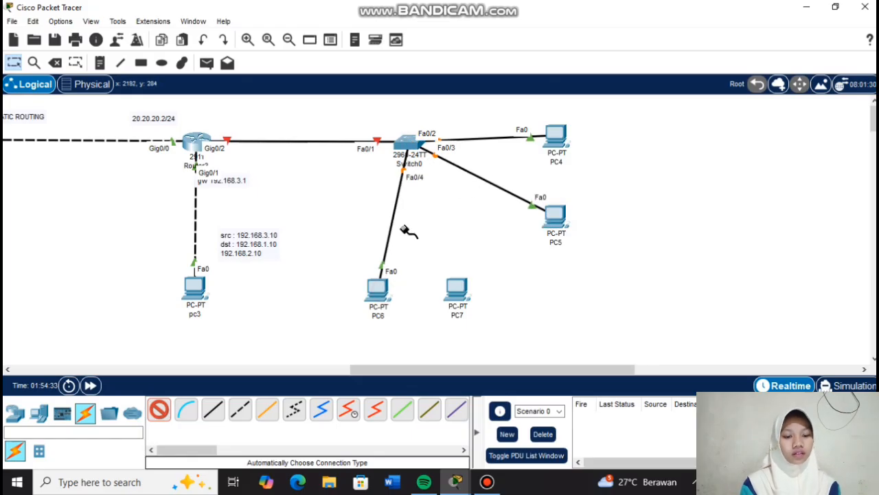
{"action": "left_click", "coordinate": [412, 143]}
{"action": "left_click", "coordinate": [456, 288]}
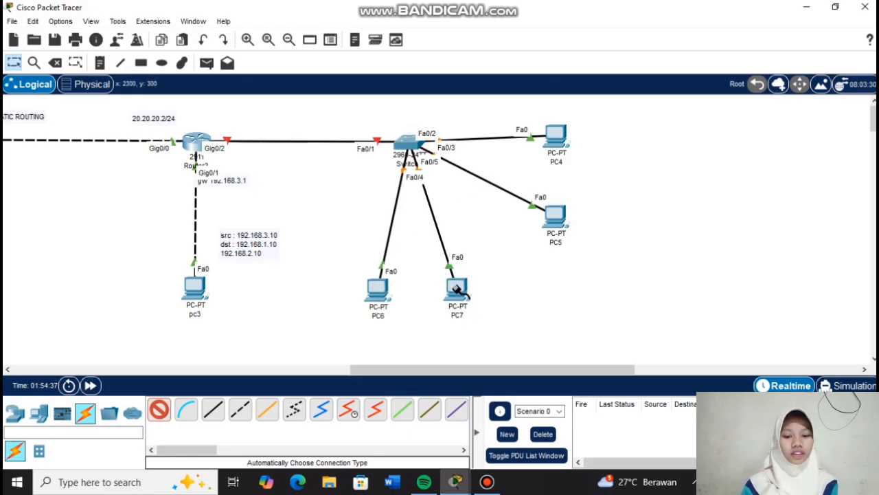
Draw a rectangle with a pink fill around PC4 and PC5.
{"action": "left_click", "coordinate": [141, 63]}
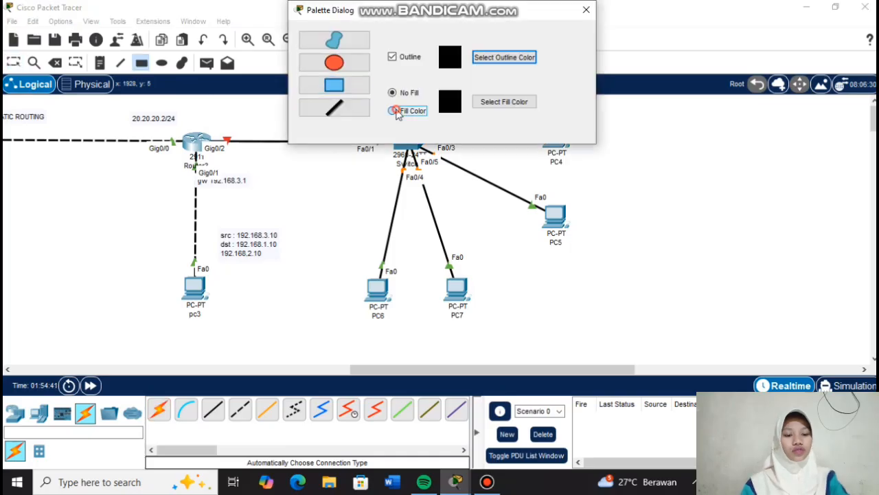
{"action": "left_click", "coordinate": [392, 110]}
{"action": "left_click", "coordinate": [500, 105]}
{"action": "left_click", "coordinate": [307, 199]}
{"action": "left_click", "coordinate": [522, 345]}
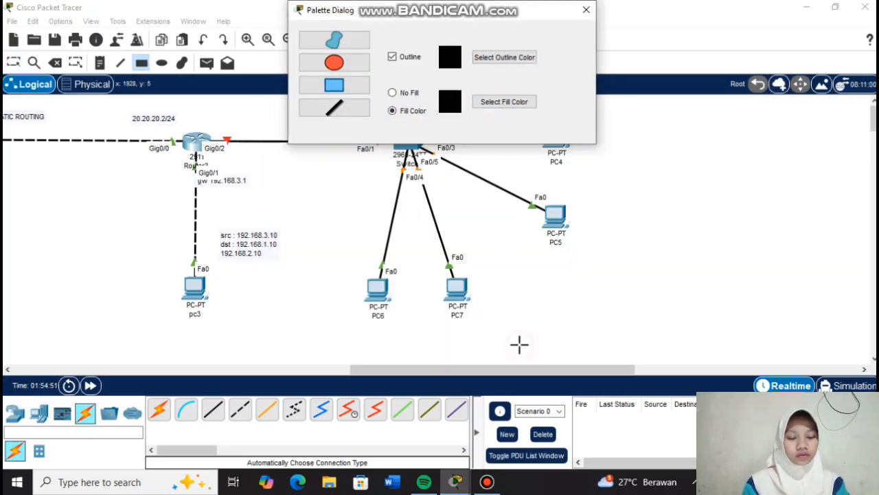
{"action": "left_click_drag", "start_coordinate": [431, 15], "coordinate": [297, 5]}
{"action": "mouse_move", "coordinate": [502, 112]}
{"action": "left_mouse_down"}
{"action": "mouse_move", "coordinate": [579, 176]}
{"action": "mouse_move", "coordinate": [616, 254]}
{"action": "left_mouse_up"}
Draw a rectangle with a blue fill around PC6 and PC7, then close the drawing palette.
{"action": "left_click", "coordinate": [359, 102]}
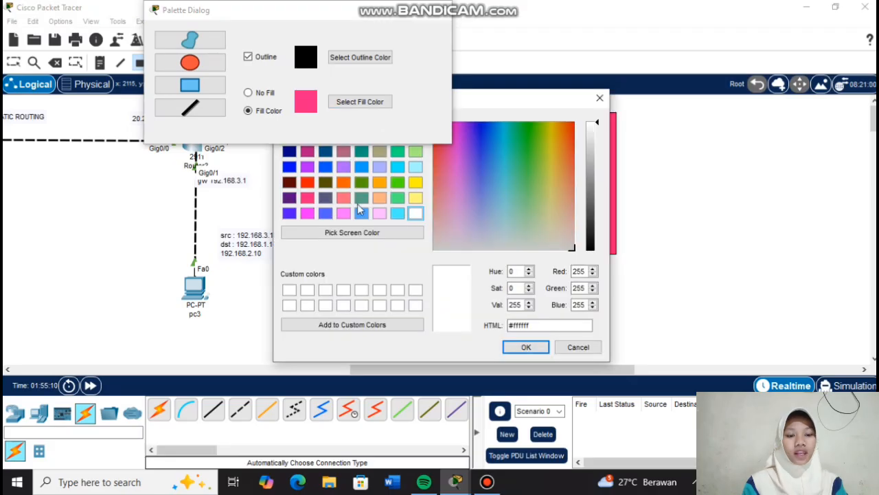
{"action": "left_click", "coordinate": [326, 167]}
{"action": "left_click", "coordinate": [526, 347]}
{"action": "mouse_move", "coordinate": [353, 232]}
{"action": "left_mouse_down"}
{"action": "mouse_move", "coordinate": [486, 255]}
{"action": "mouse_move", "coordinate": [492, 353]}
{"action": "left_mouse_up"}
{"action": "left_click", "coordinate": [438, 10]}
{"action": "left_click", "coordinate": [13, 62]}
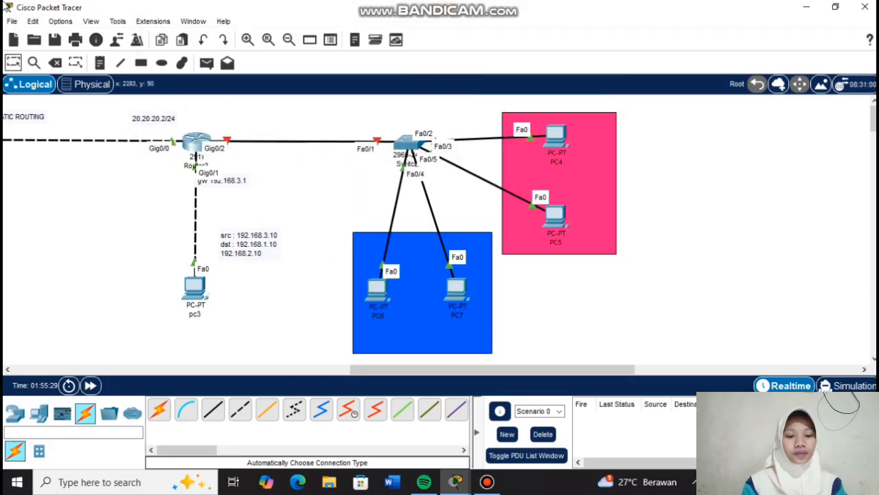
Label the pink area with the notes VLAN 10 beside PC4 and 172.168.1.1/24 below PC5.
{"action": "left_click", "coordinate": [99, 63]}
{"action": "left_click", "coordinate": [574, 122]}
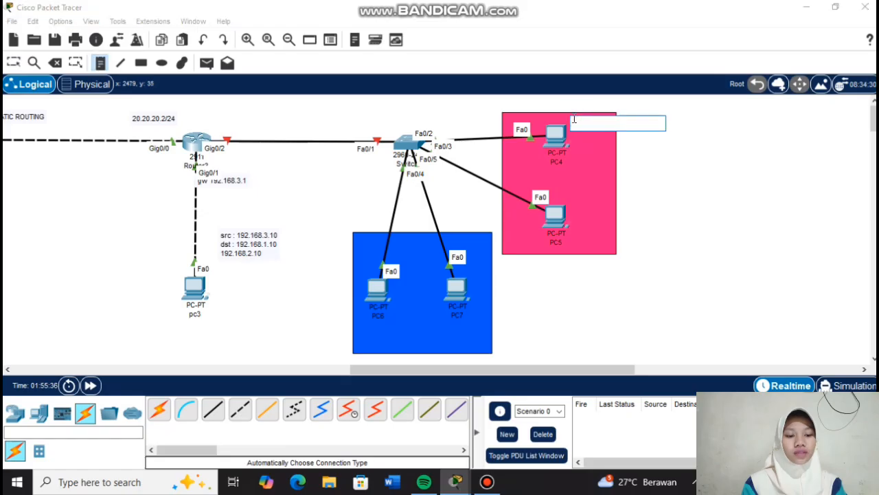
{"action": "type", "text": "VLANM"}
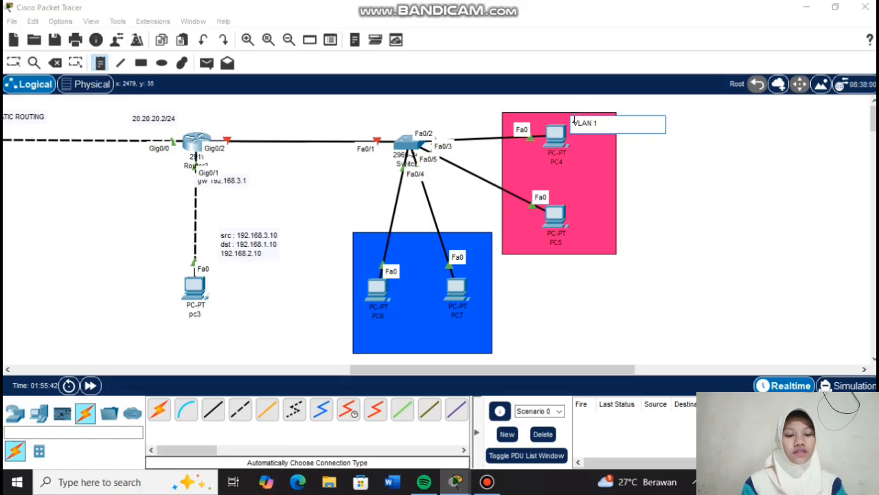
{"action": "type", "text": "0"}
{"action": "left_click", "coordinate": [561, 249]}
{"action": "type", "text": "172.1"}
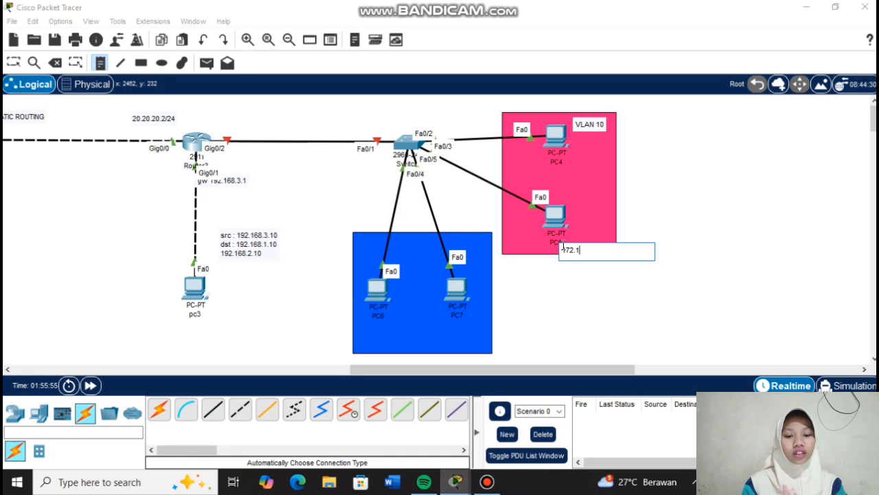
{"action": "type", "text": "68.1.1"}
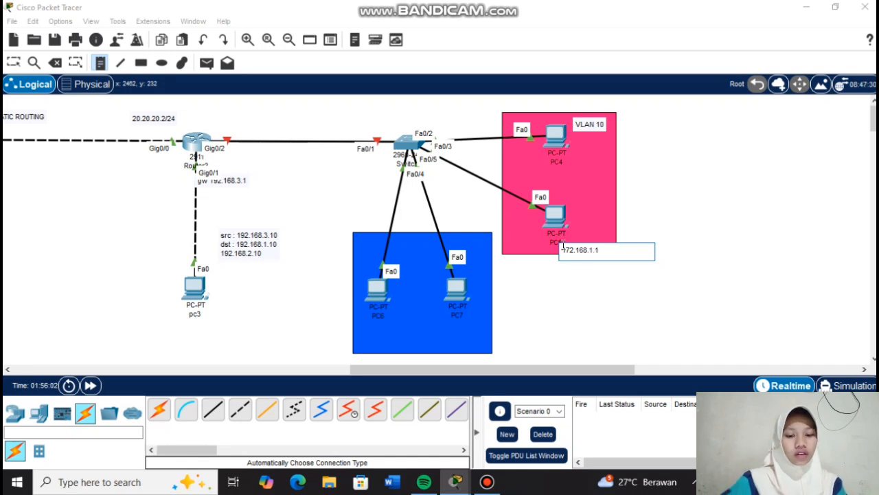
{"action": "type", "text": "/245"}
{"action": "left_click", "coordinate": [592, 311]}
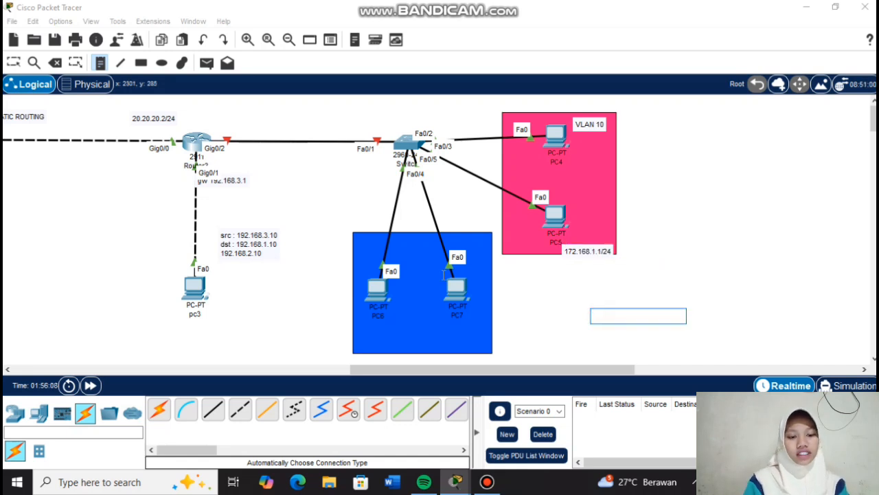
Label the blue area with the notes VLAN 20 above PC6 and 172.168.2.1/24 near its lower edge.
{"action": "left_click", "coordinate": [357, 241]}
{"action": "type", "text": "VLAN 20"}
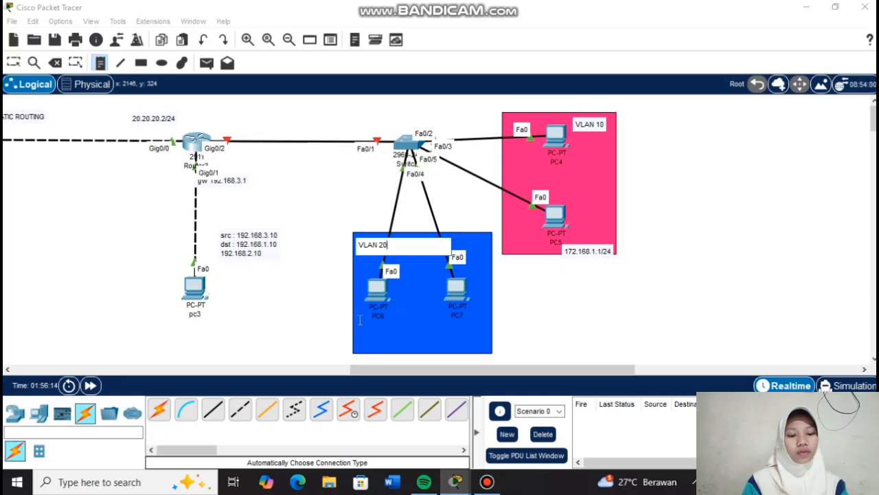
{"action": "left_click", "coordinate": [362, 346]}
{"action": "type", "text": "172.168"}
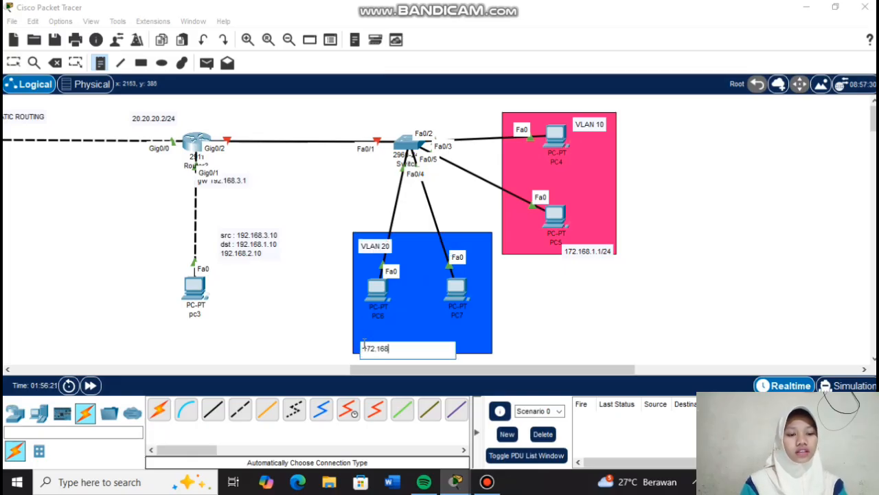
{"action": "type", "text": ".2.1/24"}
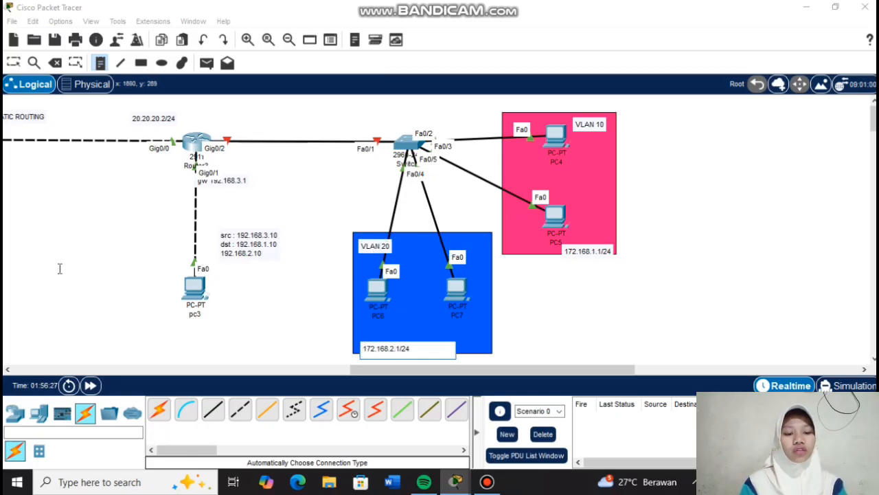
Add the note 30.30.30.1/24 above Router3's Gig0/2 link to the switch.
{"action": "left_click", "coordinate": [214, 119]}
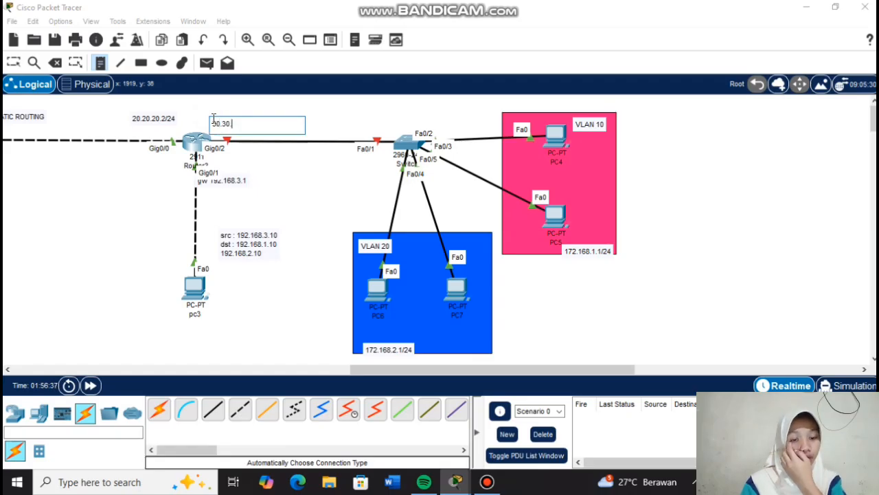
{"action": "type", "text": "30.30.30.1/24"}
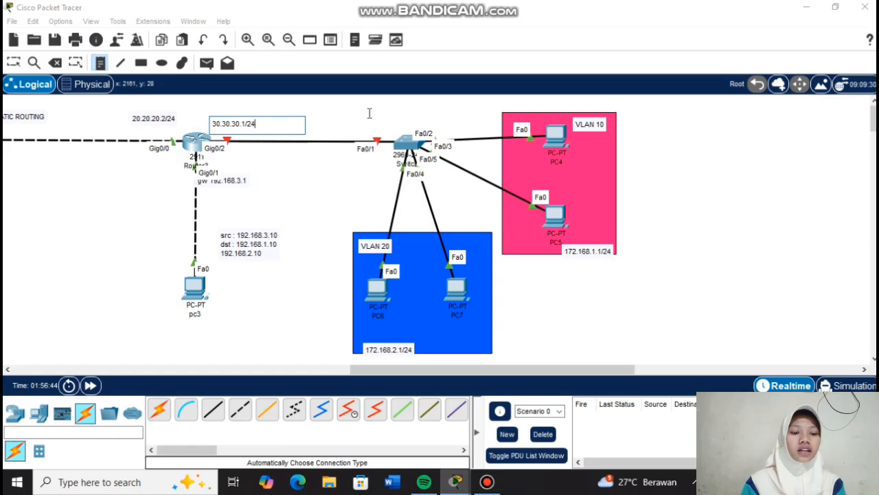
{"action": "left_click", "coordinate": [17, 65]}
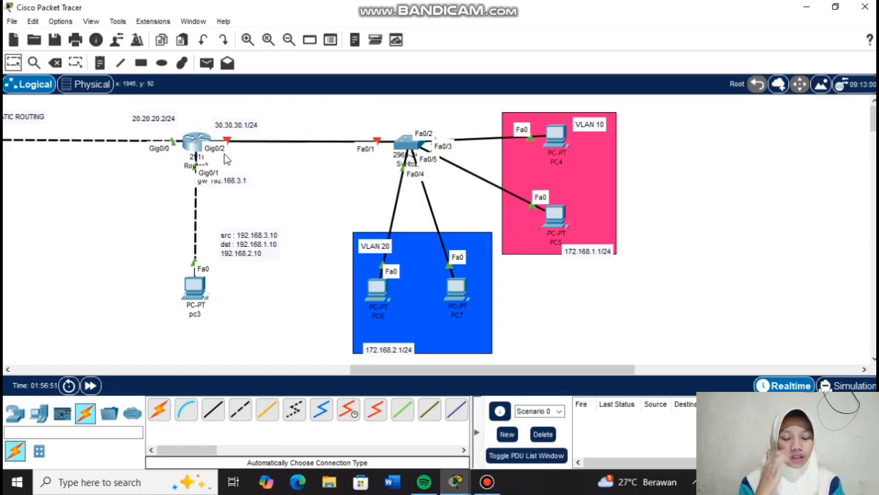
Open the command line of Switch0 and enter privileged mode, followed by global configuration mode.
{"action": "left_click", "coordinate": [415, 150]}
{"action": "left_click", "coordinate": [354, 46]}
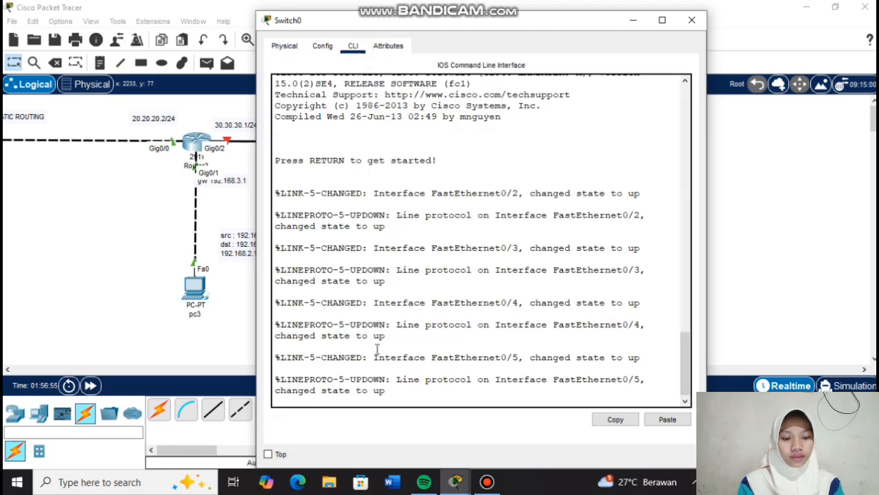
{"action": "key", "text": "Return"}
{"action": "key", "text": "Return"}
{"action": "type", "text": "EN"}
{"action": "key", "text": "Return"}
{"action": "type", "text": "CONF T"}
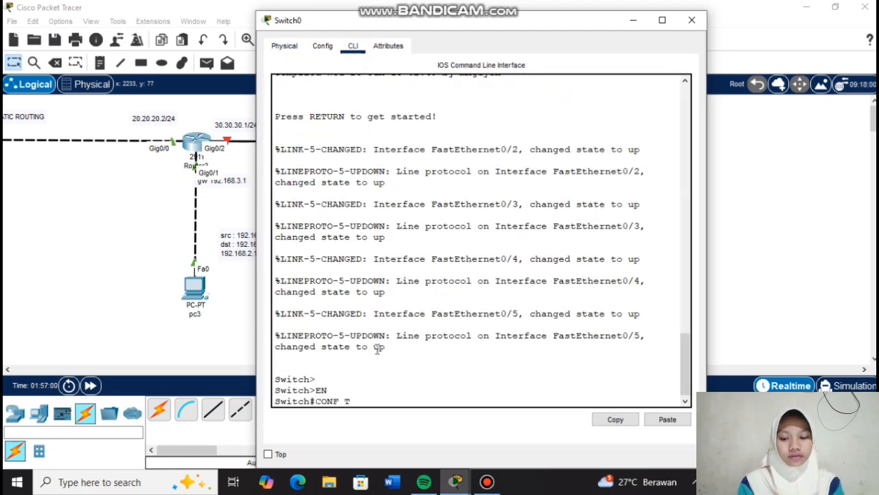
{"action": "key", "text": "Return"}
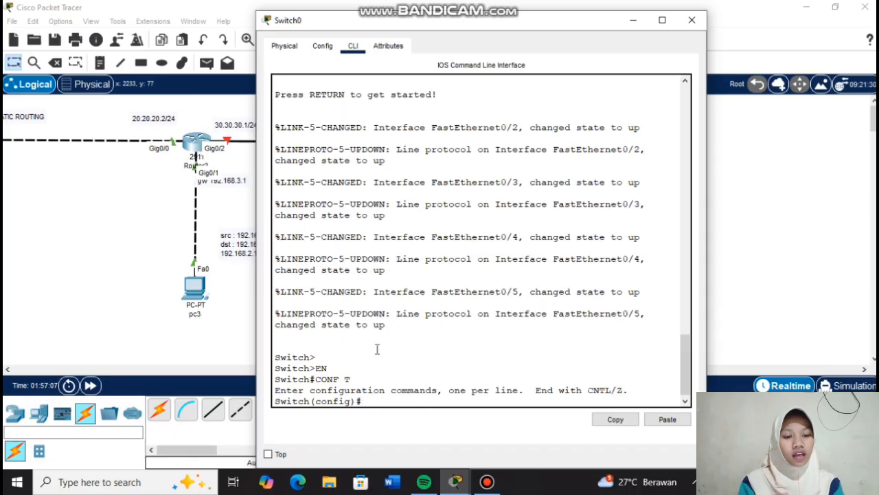
Set the switch's interface fa0/1 to switchport mode trunk and exit the interface configuration.
{"action": "type", "text": "int fa0/1"}
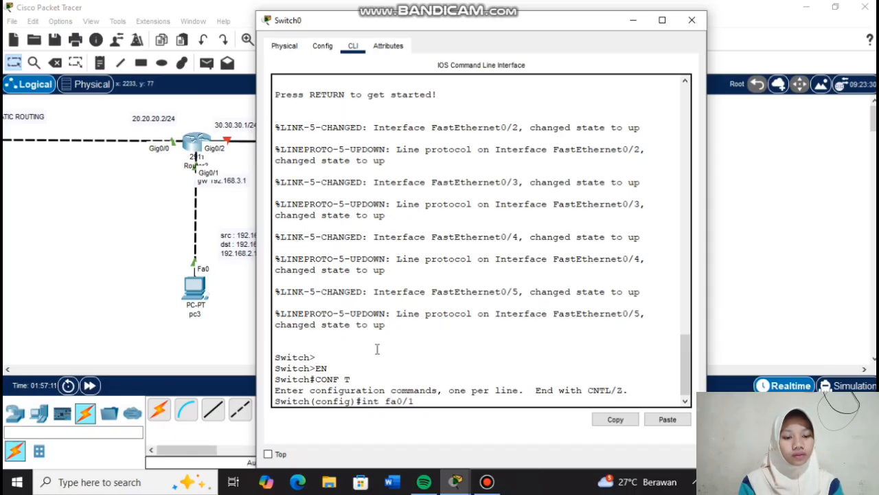
{"action": "key", "text": "Return"}
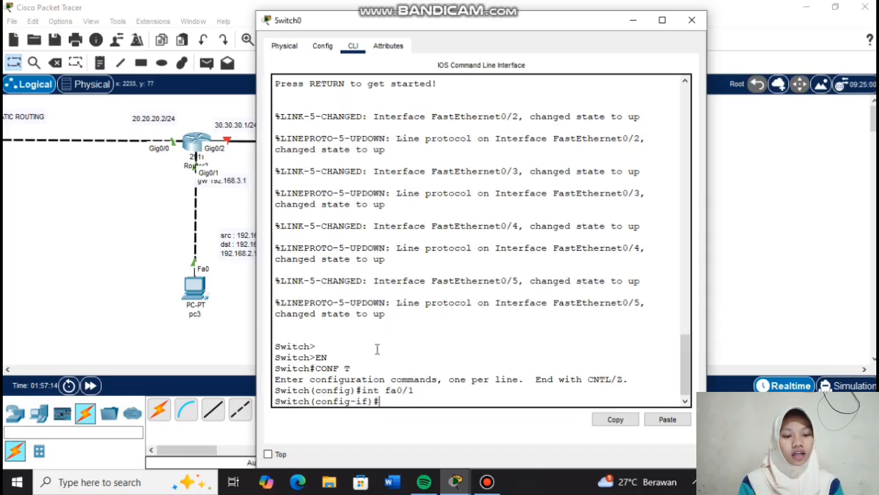
{"action": "type", "text": "swi"}
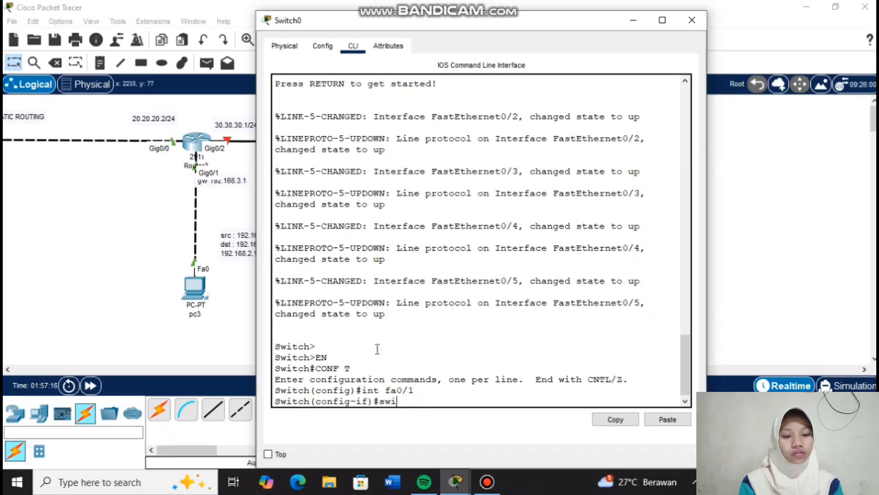
{"action": "type", "text": "tchpo"}
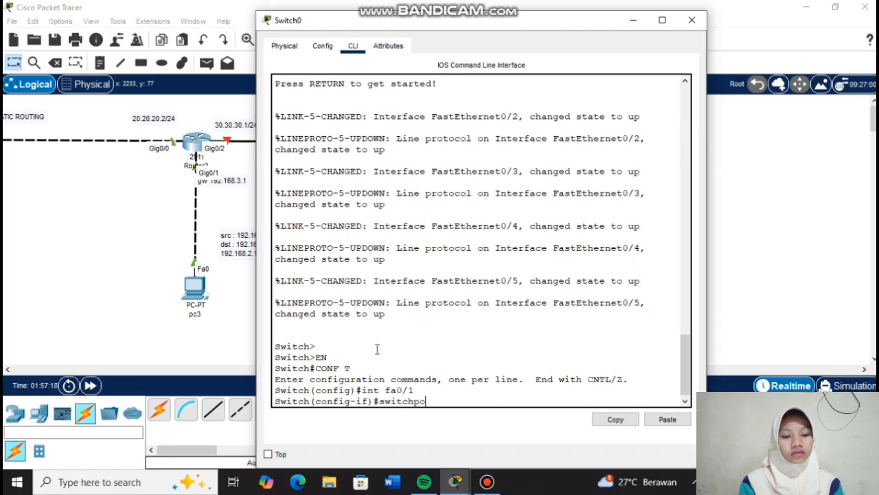
{"action": "type", "text": "rt"}
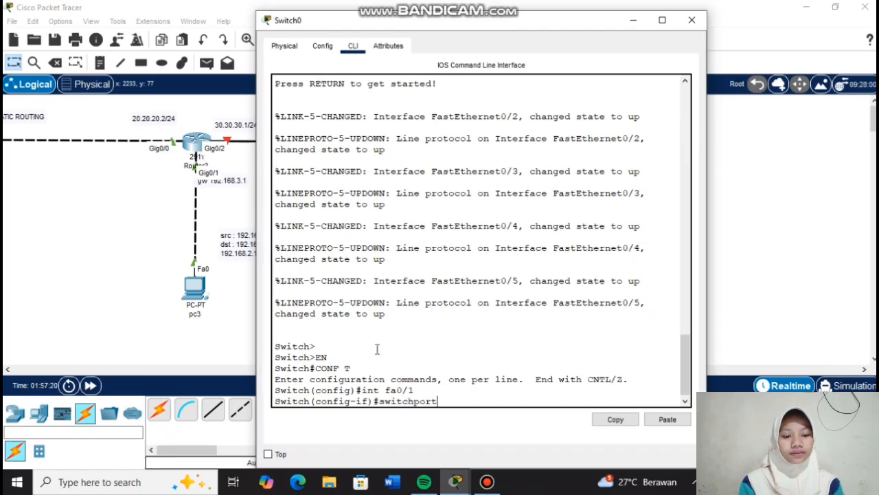
{"action": "type", "text": " mo"}
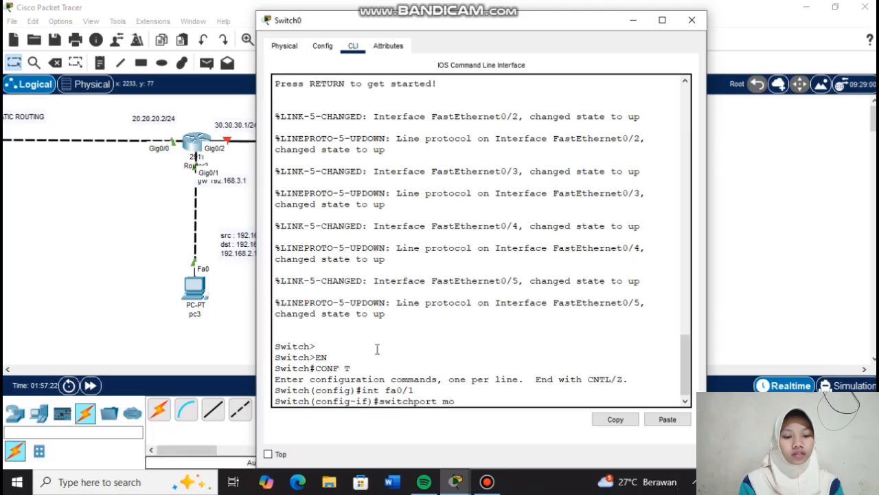
{"action": "type", "text": "de trunk"}
{"action": "key", "text": "Return"}
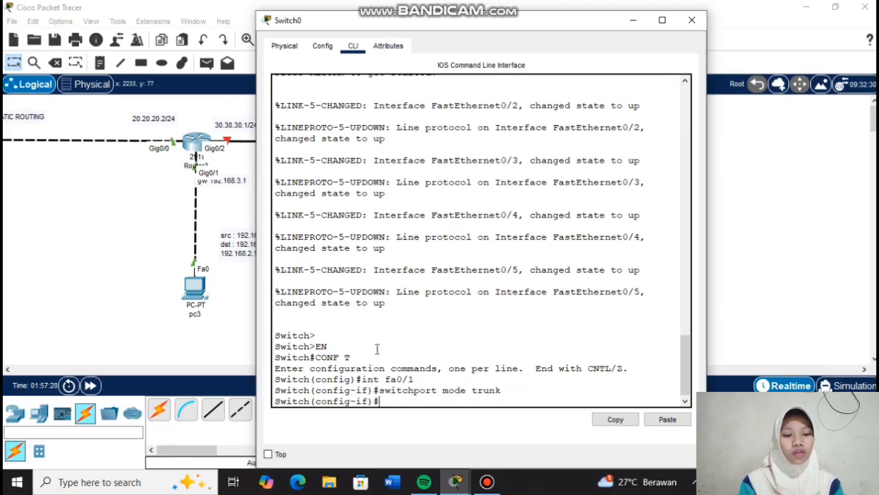
{"action": "type", "text": "ex"}
{"action": "key", "text": "Return"}
Create VLAN 10 and VLAN 20 on the switch, returning to global configuration mode after each.
{"action": "key", "text": "Return"}
{"action": "type", "text": "vlan 10"}
{"action": "key", "text": "Return"}
{"action": "type", "text": "ex"}
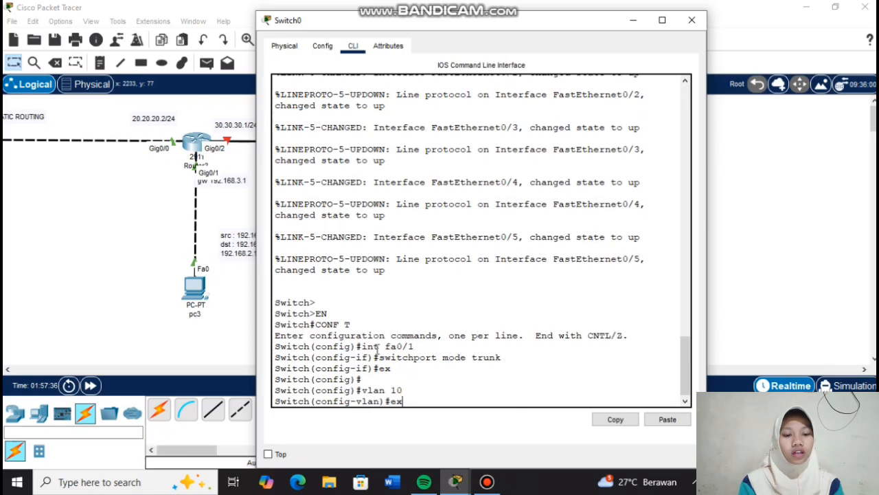
{"action": "key", "text": "Return"}
{"action": "type", "text": "vlan 20"}
{"action": "key", "text": "Return"}
{"action": "type", "text": "ex"}
{"action": "key", "text": "Return"}
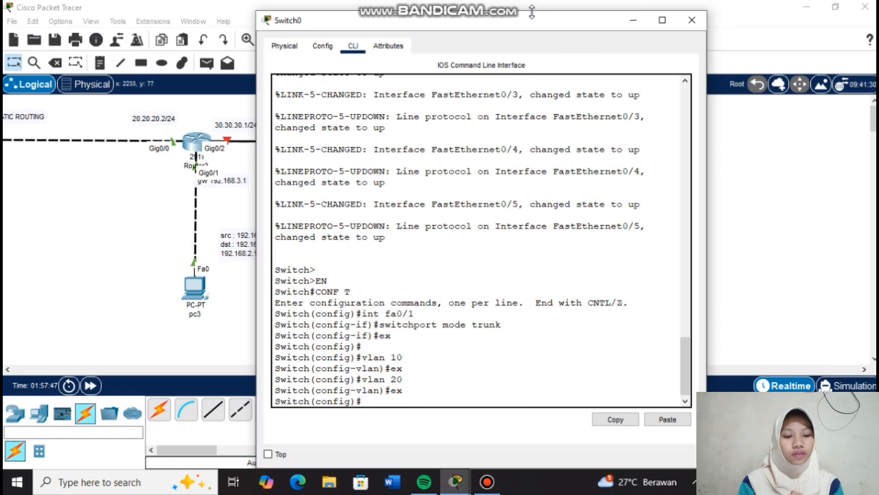
{"action": "mouse_move", "coordinate": [532, 14]}
{"action": "left_mouse_down"}
{"action": "mouse_move", "coordinate": [524, 226]}
{"action": "mouse_move", "coordinate": [530, 5]}
{"action": "mouse_move", "coordinate": [530, 16]}
{"action": "left_mouse_up"}
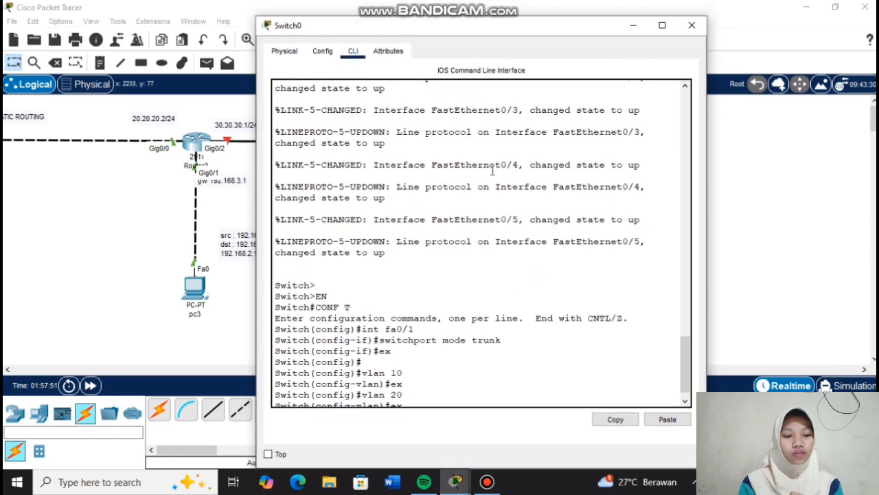
{"action": "key", "text": "Return"}
{"action": "key", "text": "Return"}
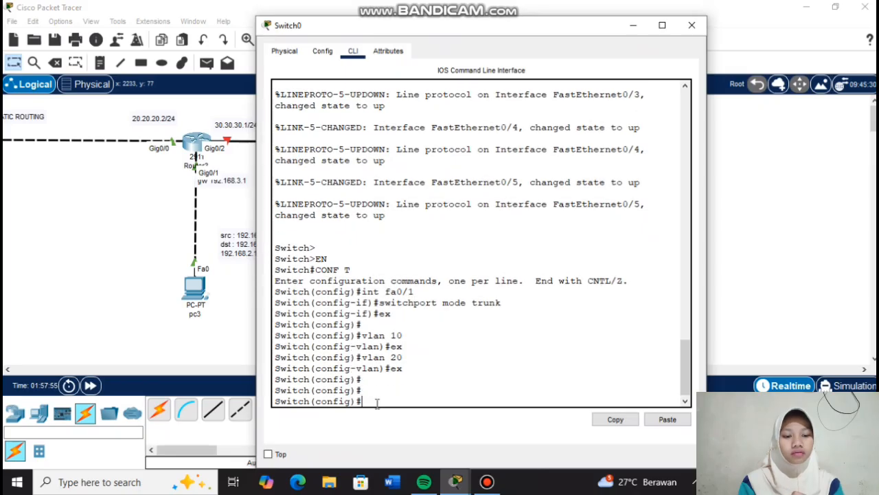
Select the switch's interface range fa0/2-3 and set it to switchport mode access.
{"action": "type", "text": "int fa0/1-"}
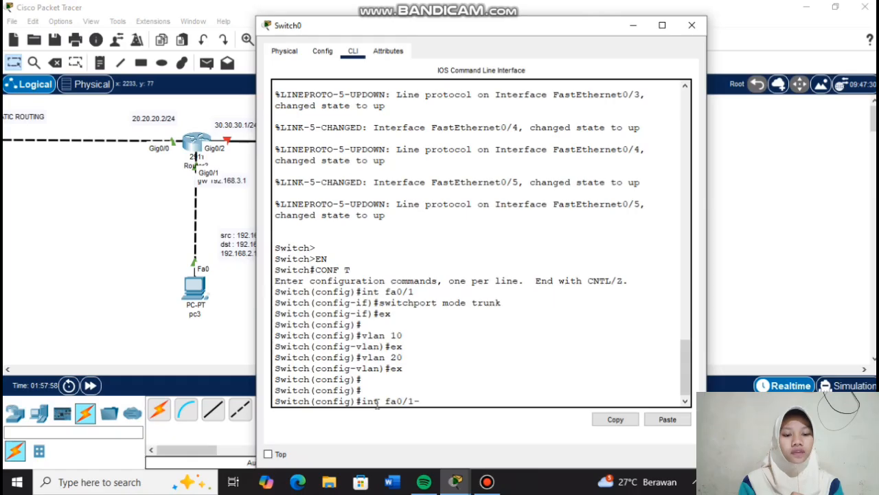
{"action": "type", "text": "3"}
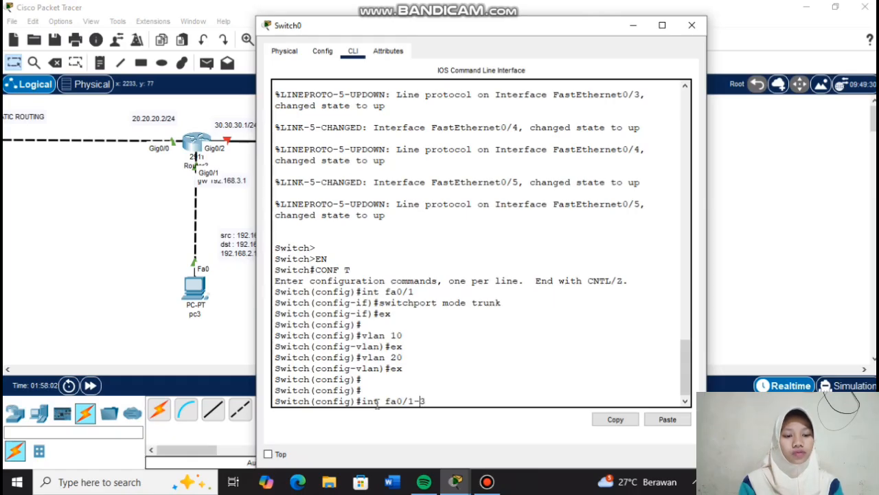
{"action": "key", "text": "Left"}
{"action": "key", "text": "Left"}
{"action": "key", "text": "BackSpace"}
{"action": "type", "text": "2"}
{"action": "key", "text": "Left"}
{"action": "key", "text": "Left"}
{"action": "key", "text": "Left"}
{"action": "key", "text": "Left"}
{"action": "key", "text": "Left"}
{"action": "type", "text": "range"}
{"action": "key", "text": "Return"}
{"action": "type", "text": "switchport mode"}
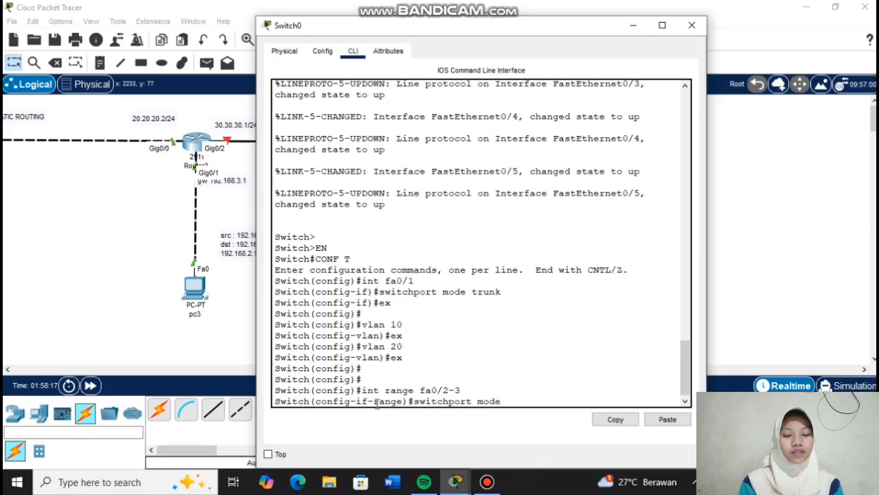
{"action": "type", "text": " access"}
{"action": "key", "text": "Return"}
Assign the interface range fa0/2-3 to access VLAN 10 and exit the range configuration.
{"action": "type", "text": "switchport access vlan"}
{"action": "key", "text": "BackSpace"}
{"action": "key", "text": "BackSpace"}
{"action": "key", "text": "BackSpace"}
{"action": "key", "text": "BackSpace"}
{"action": "key", "text": "BackSpace"}
{"action": "key", "text": "BackSpace"}
{"action": "key", "text": "BackSpace"}
{"action": "key", "text": "BackSpace"}
{"action": "key", "text": "BackSpace"}
{"action": "key", "text": "BackSpace"}
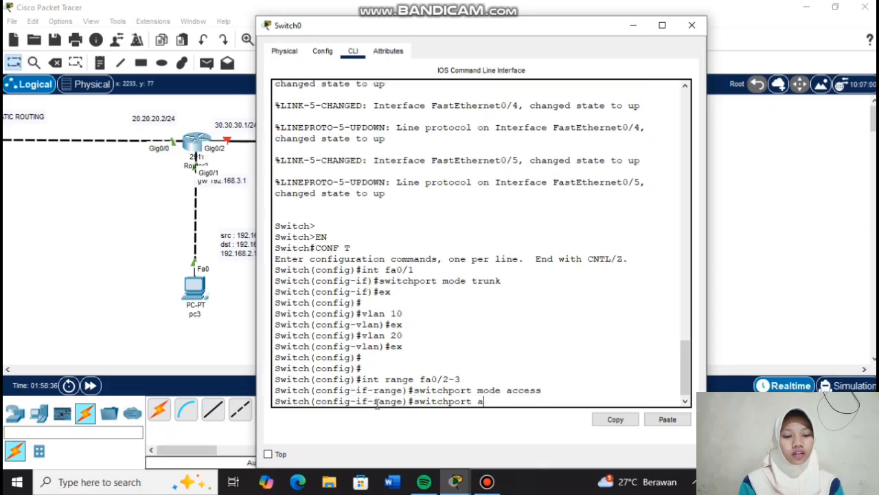
{"action": "type", "text": "ccess vlan 10"}
{"action": "key", "text": "Return"}
{"action": "type", "text": "ex"}
{"action": "key", "text": "Return"}
Select the switch's interface range fa0/4-5 and set it to switchport mode access.
{"action": "key", "text": "Up"}
{"action": "key", "text": "Up"}
{"action": "key", "text": "Up"}
{"action": "key", "text": "Up"}
{"action": "key", "text": "BackSpace"}
{"action": "key", "text": "BackSpace"}
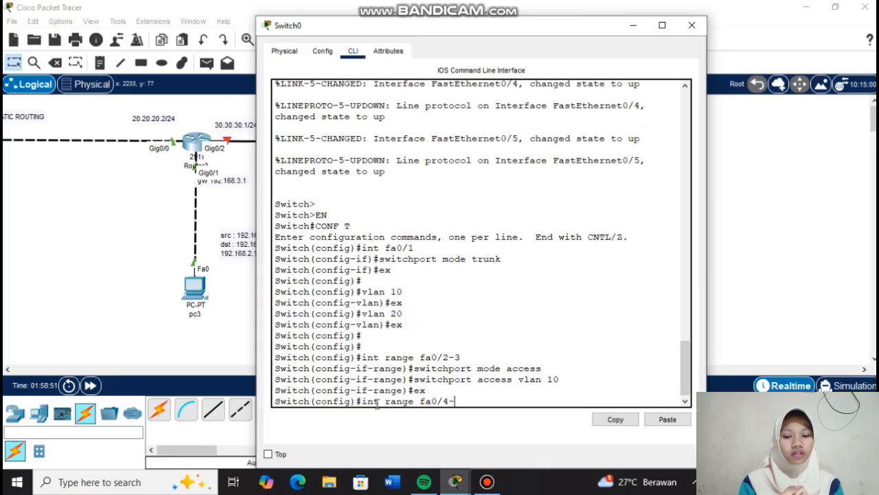
{"action": "key", "text": "Return"}
{"action": "key", "text": "Up"}
{"action": "key", "text": "Up"}
{"action": "key", "text": "Up"}
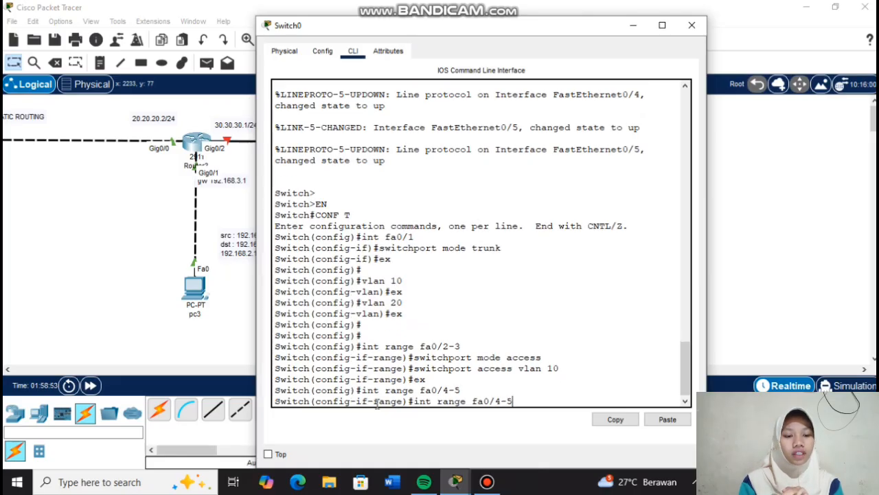
{"action": "key", "text": "Up"}
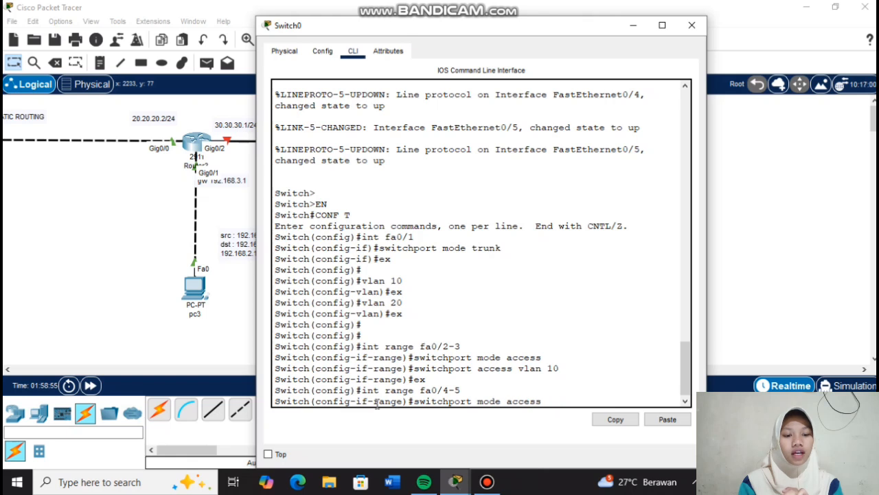
{"action": "key", "text": "Return"}
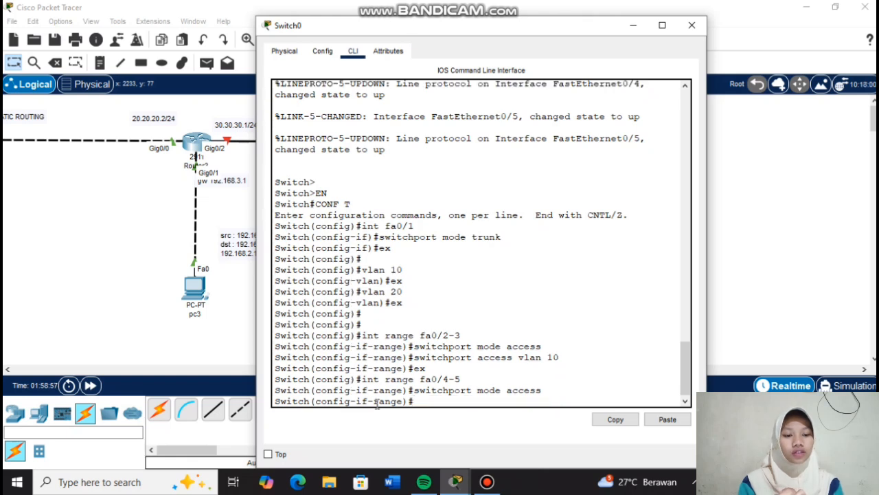
Assign the interface range fa0/4-5 to access VLAN 20, exit the range configuration and close the switch window.
{"action": "key", "text": "Up"}
{"action": "key", "text": "Up"}
{"action": "key", "text": "Up"}
{"action": "key", "text": "Up"}
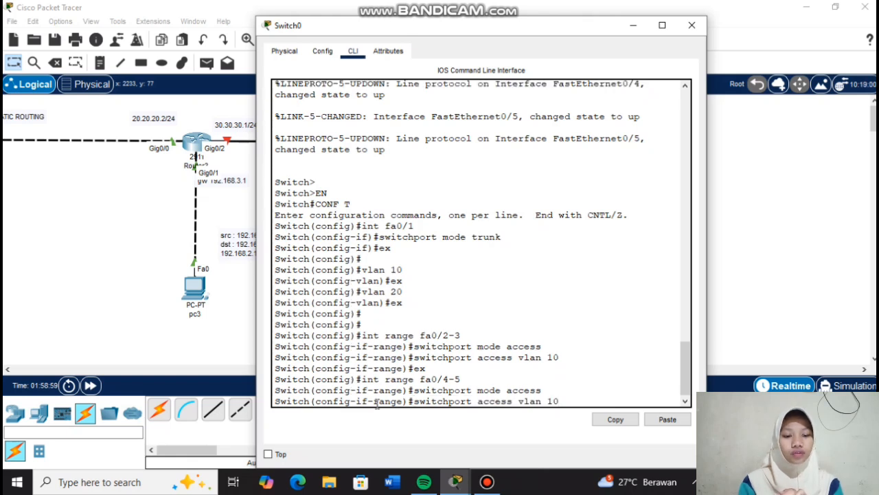
{"action": "key", "text": "BackSpace"}
{"action": "type", "text": "2"}
{"action": "key", "text": "Return"}
{"action": "type", "text": "ex"}
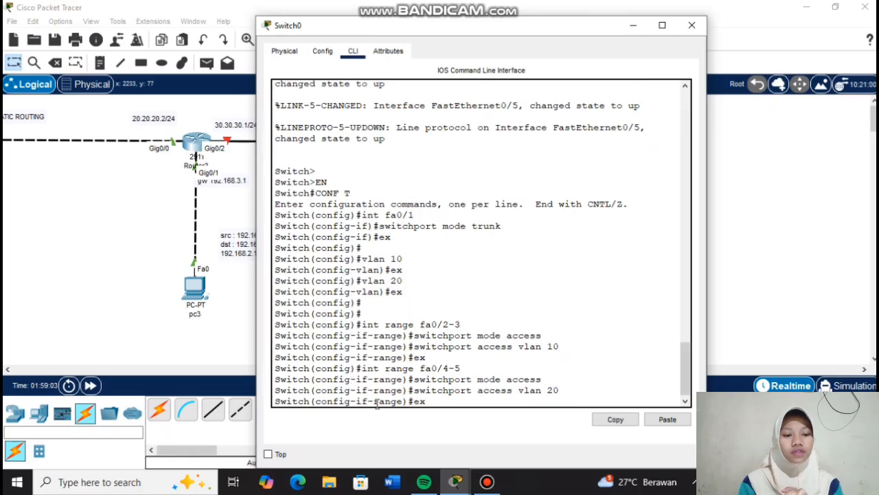
{"action": "key", "text": "Return"}
{"action": "key", "text": "Return"}
{"action": "key", "text": "Return"}
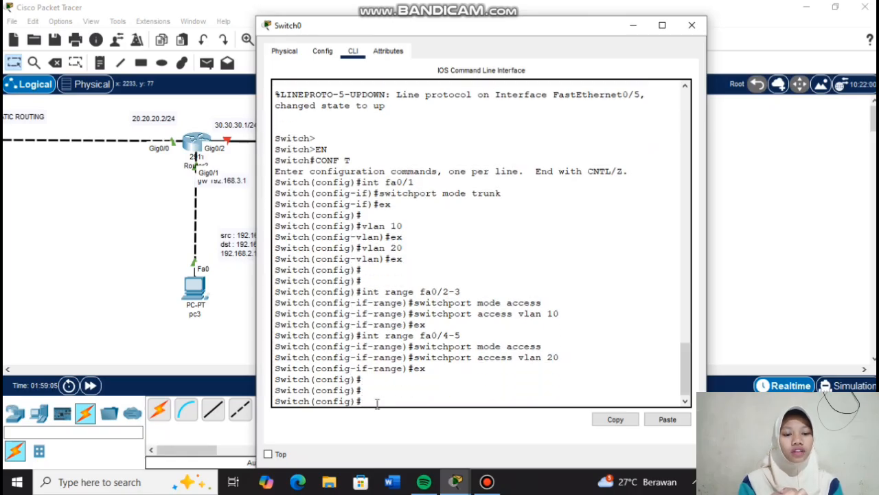
{"action": "left_click", "coordinate": [685, 29]}
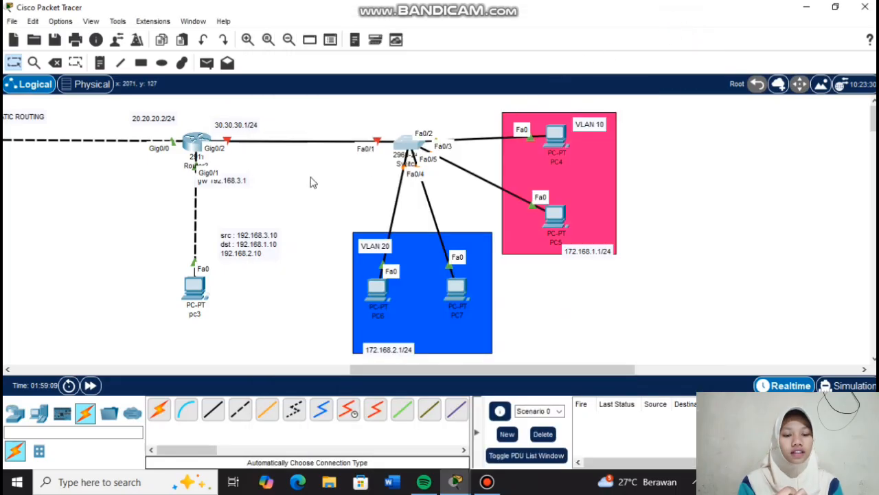
Open Router3's command line and enable interface gig0/2 with no shutdown.
{"action": "left_click", "coordinate": [197, 146]}
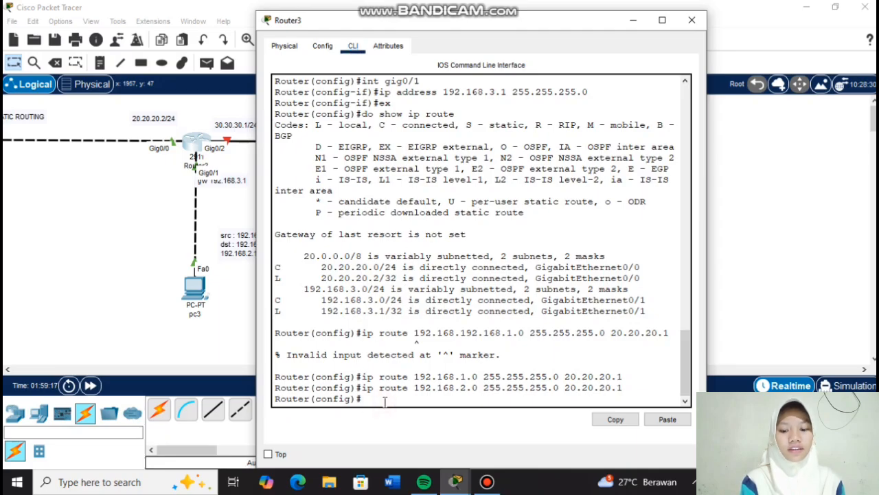
{"action": "type", "text": "int "}
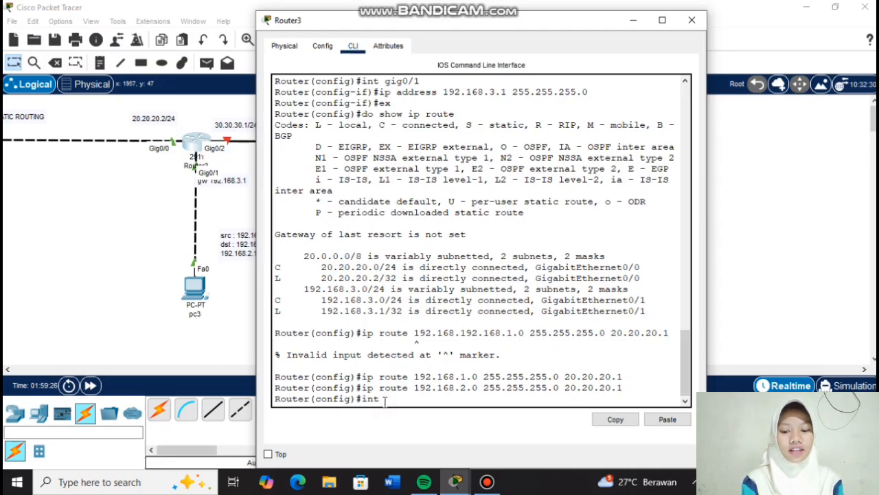
{"action": "type", "text": "gig0/2"}
{"action": "key", "text": "Return"}
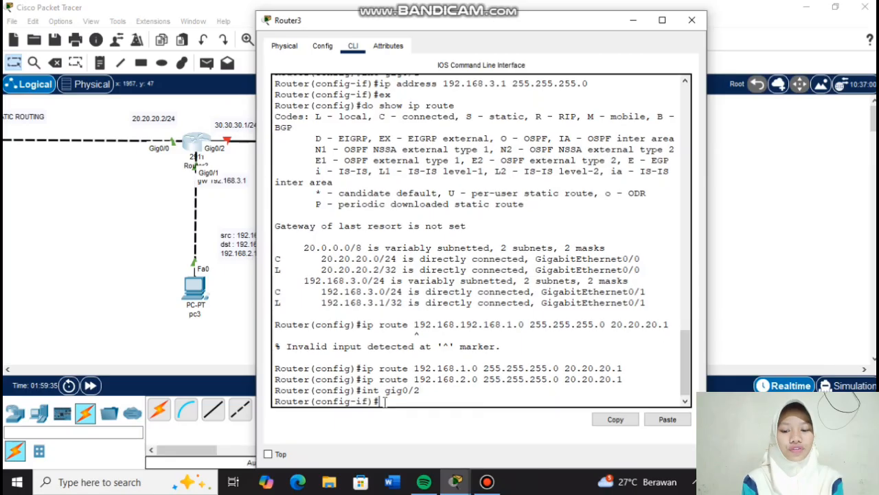
{"action": "type", "text": "no shutdown"}
{"action": "key", "text": "Return"}
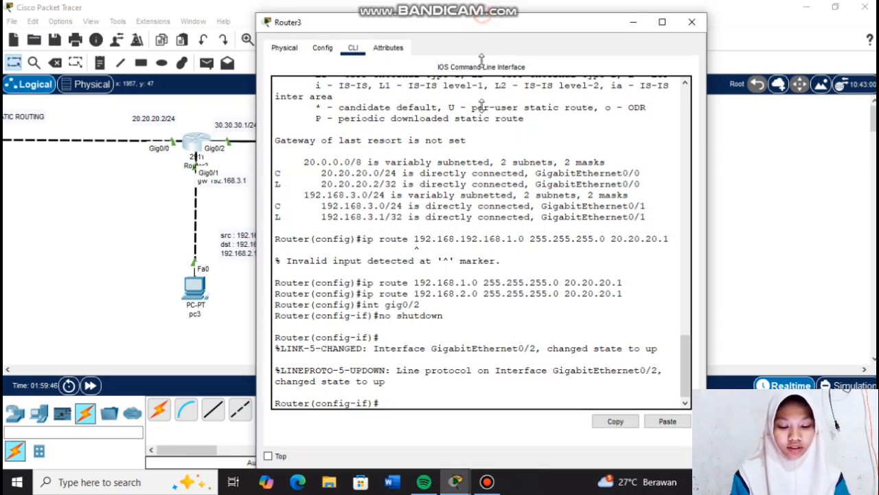
{"action": "left_click_drag", "start_coordinate": [482, 27], "coordinate": [484, 168]}
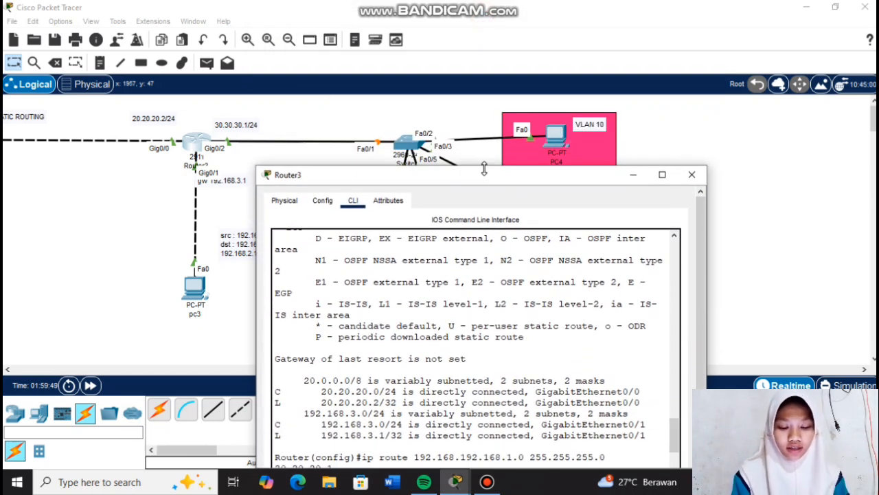
{"action": "left_click_drag", "start_coordinate": [484, 168], "coordinate": [490, 170]}
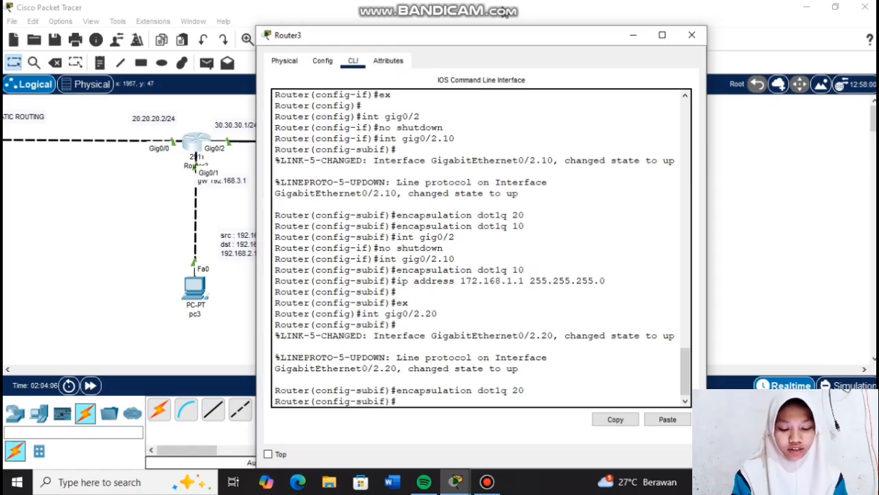
Assign IP address 172.168.2.1 with mask 255.255.255.0 to Router3's subinterface gig0/2.20, then exit its configuration and close the router window.
{"action": "key", "text": "Up"}
{"action": "key", "text": "Up"}
{"action": "key", "text": "Up"}
{"action": "key", "text": "Up"}
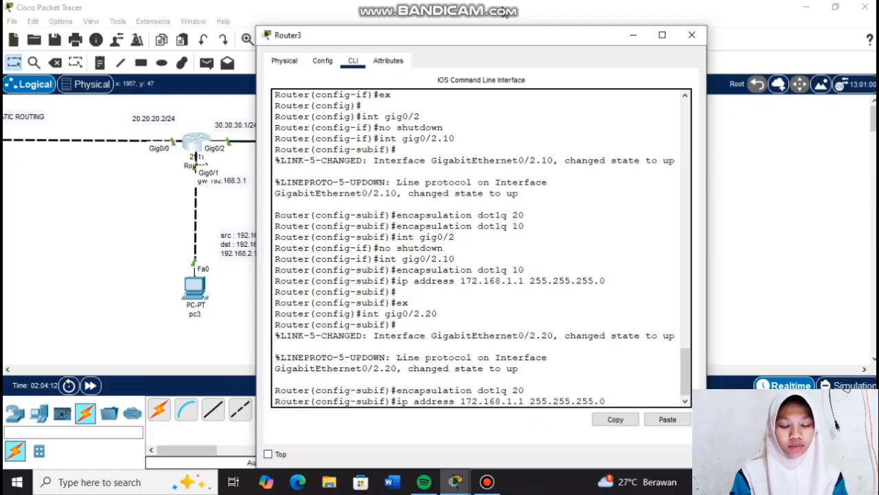
{"action": "key", "text": "Left"}
{"action": "key", "text": "Left"}
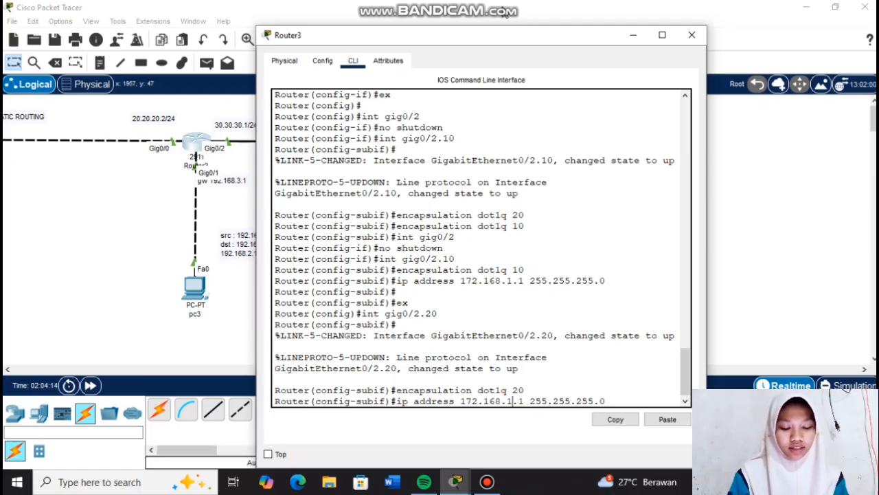
{"action": "key", "text": "BackSpace"}
{"action": "type", "text": "2"}
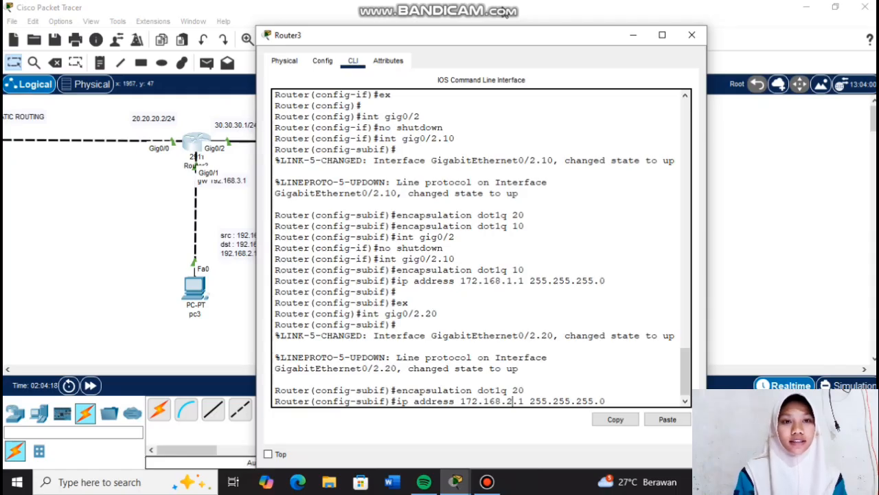
{"action": "key", "text": "Return"}
{"action": "type", "text": "er(config-subif)#e"}
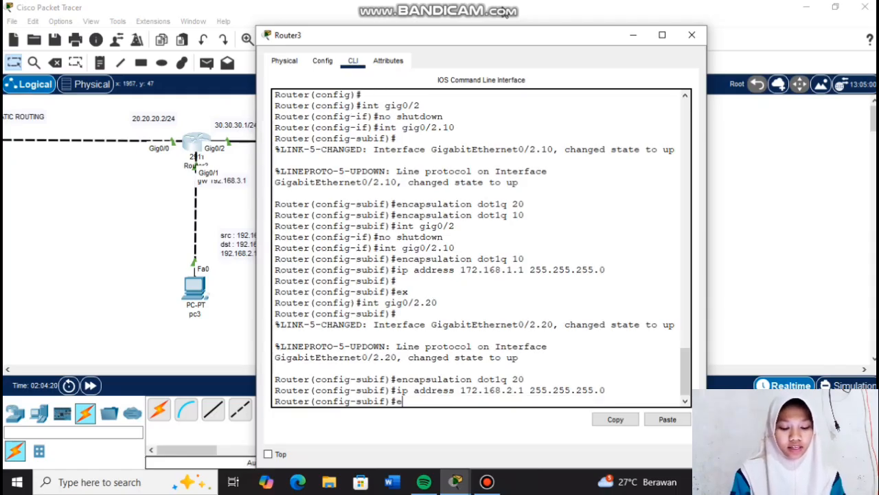
{"action": "type", "text": "x"}
{"action": "key", "text": "Return"}
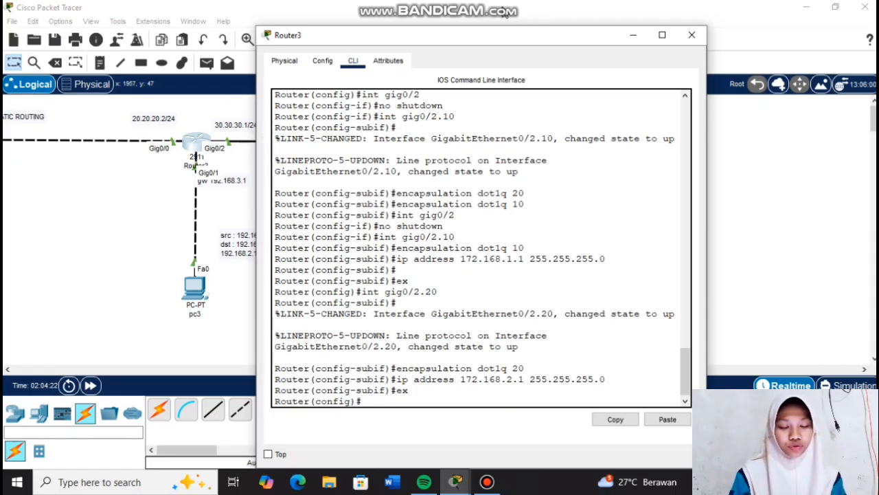
{"action": "left_click", "coordinate": [693, 34]}
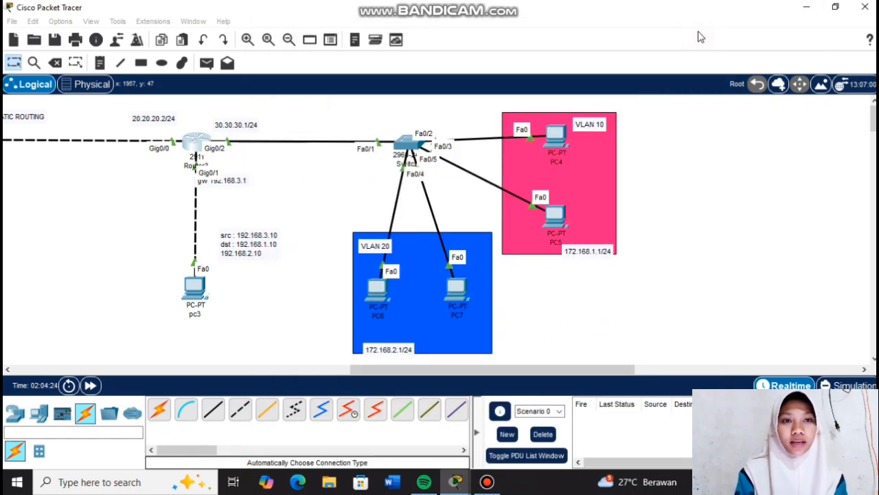
Open PC4's IP configuration and set the IPv4 address to 172.168.1.2 with subnet mask 255.255.255.0.
{"action": "left_click", "coordinate": [556, 141]}
{"action": "left_click", "coordinate": [361, 45]}
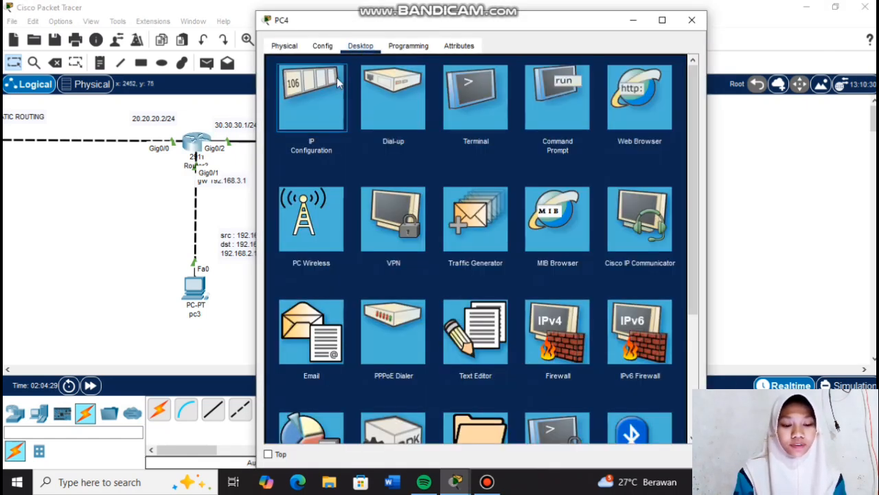
{"action": "left_click", "coordinate": [312, 97]}
{"action": "left_click", "coordinate": [442, 130]}
{"action": "type", "text": "172"}
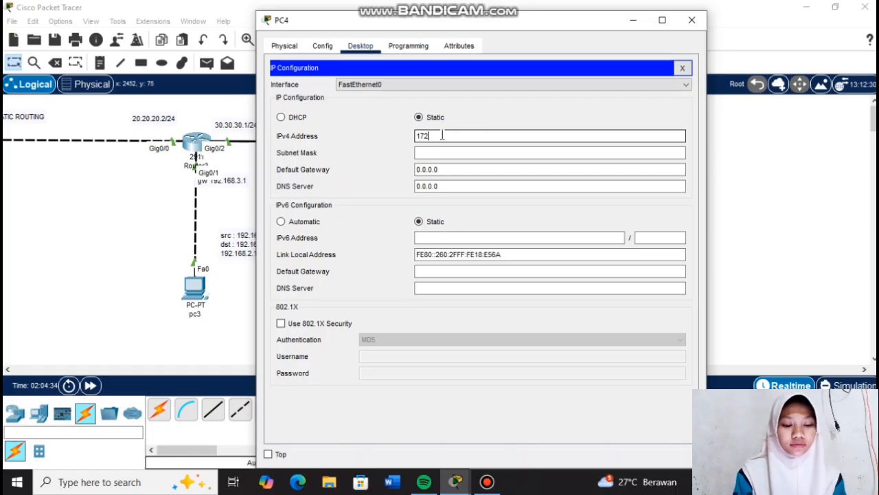
{"action": "type", "text": ".168.1.2"}
{"action": "left_click", "coordinate": [457, 152]}
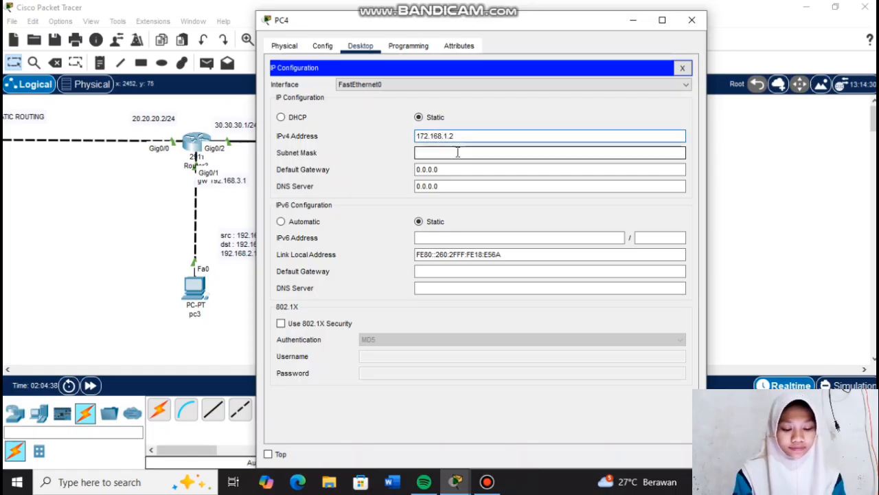
{"action": "key", "text": "BackSpace"}
{"action": "key", "text": "BackSpace"}
{"action": "key", "text": "BackSpace"}
{"action": "type", "text": "255.255.25"}
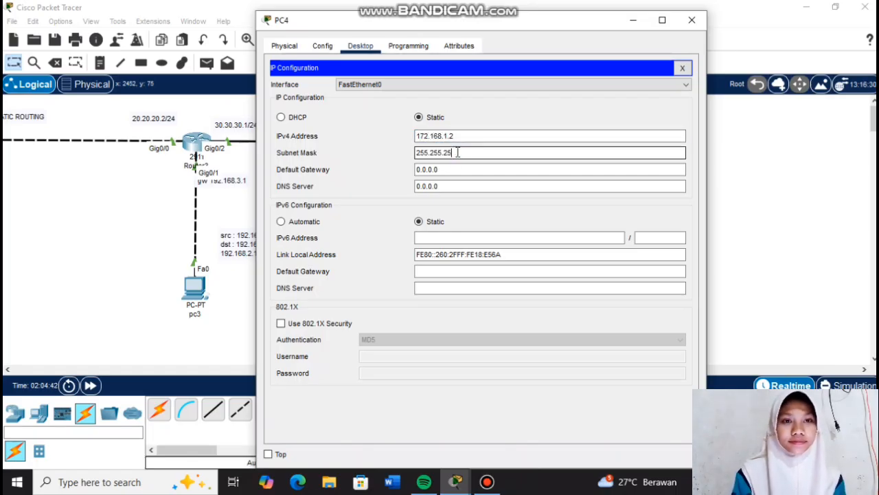
{"action": "type", "text": ".0"}
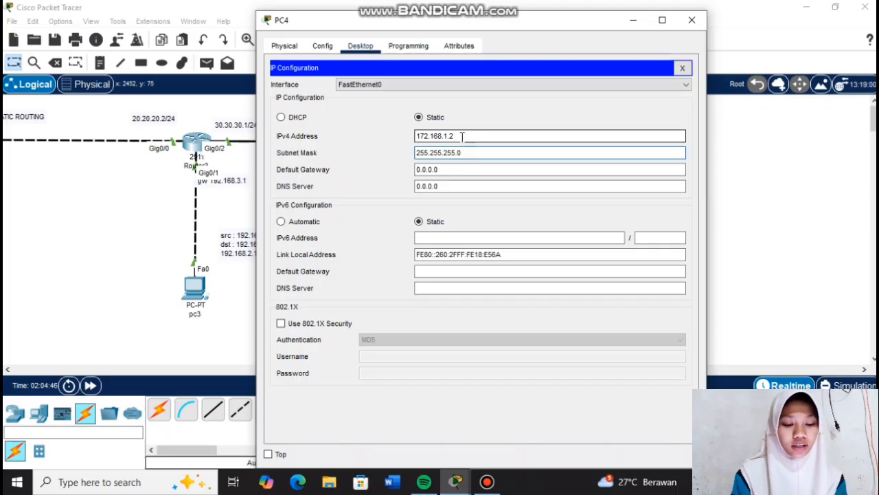
Set PC4's default gateway to 172.168.1.1 by reusing its IPv4 address with the last digit changed, and close the PC window.
{"action": "left_click_drag", "start_coordinate": [462, 135], "coordinate": [412, 136]}
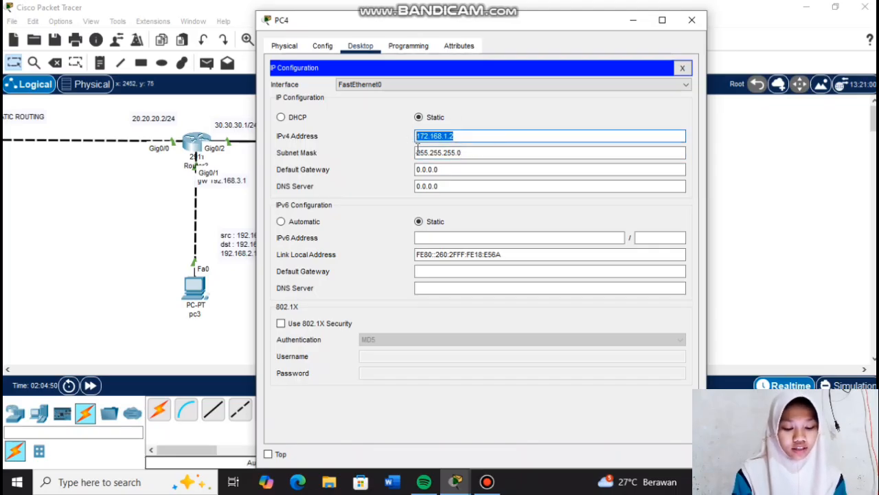
{"action": "key", "text": "ctrl+c"}
{"action": "left_click_drag", "start_coordinate": [449, 167], "coordinate": [386, 169]}
{"action": "key", "text": "ctrl+v"}
{"action": "key", "text": "BackSpace"}
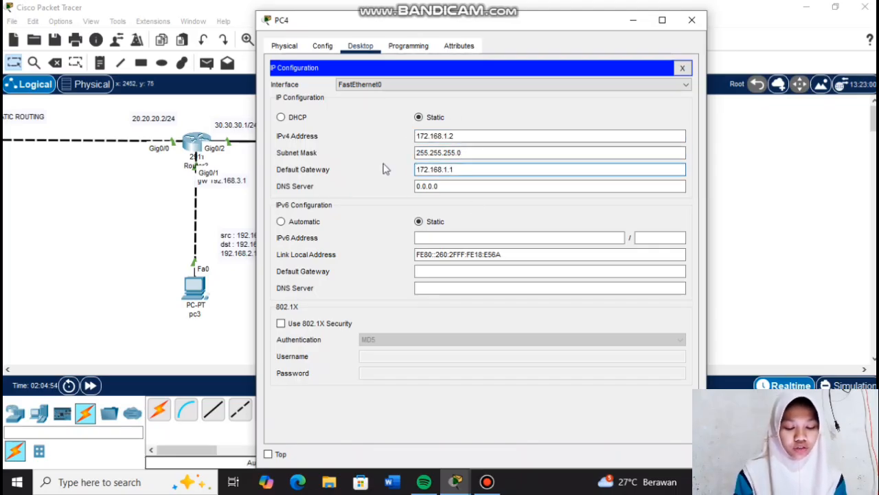
{"action": "type", "text": "1"}
{"action": "left_click", "coordinate": [691, 20]}
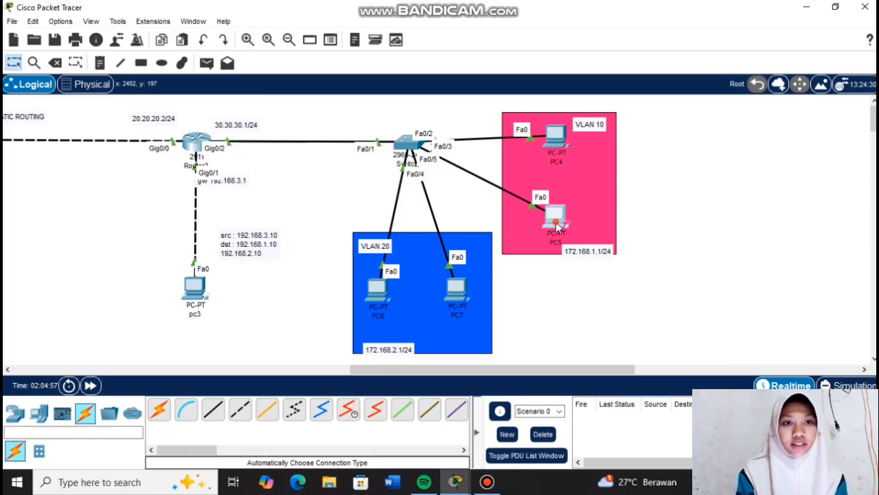
Open PC5's IP configuration and set the IPv4 address to 172.168.1.3 with subnet mask 255.255.255.0.
{"action": "left_click", "coordinate": [556, 219]}
{"action": "left_click", "coordinate": [362, 46]}
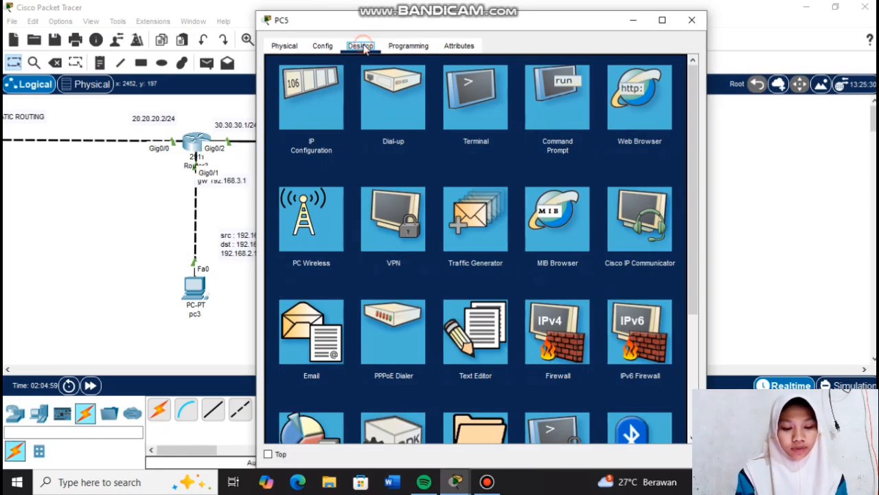
{"action": "left_click", "coordinate": [332, 81]}
{"action": "left_click", "coordinate": [456, 133]}
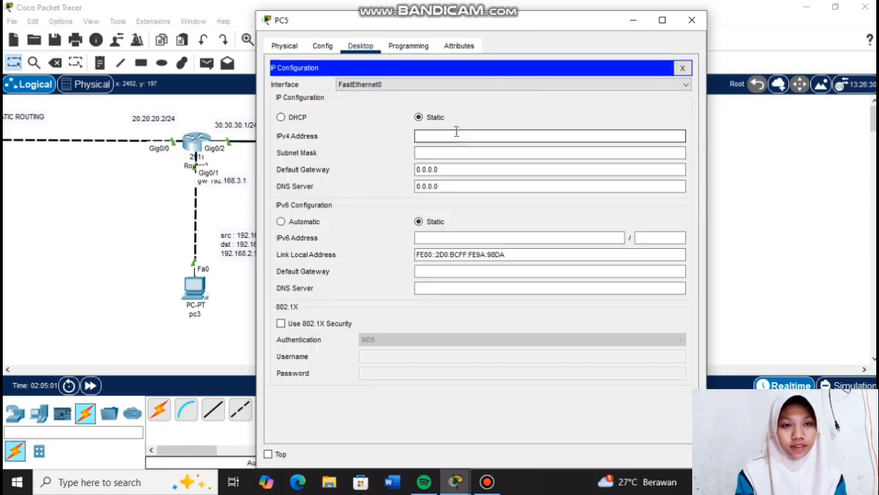
{"action": "left_click", "coordinate": [457, 133]}
{"action": "type", "text": "172.168.1.2"}
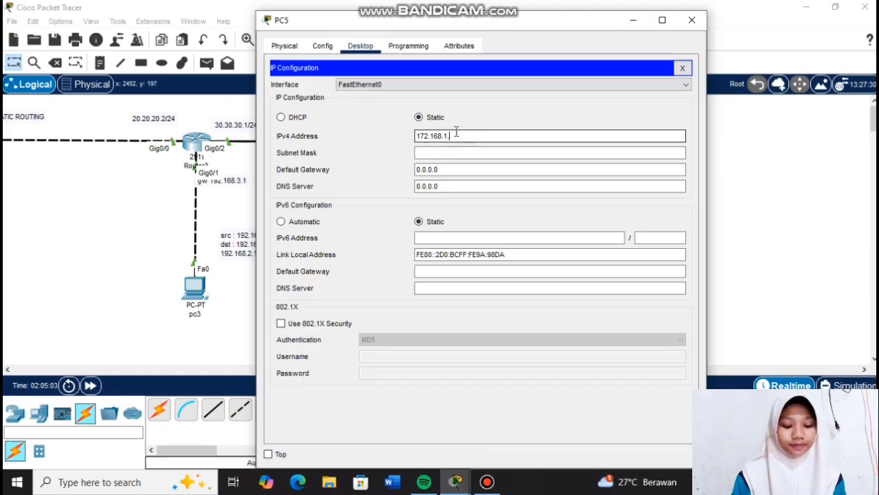
{"action": "left_click", "coordinate": [460, 150]}
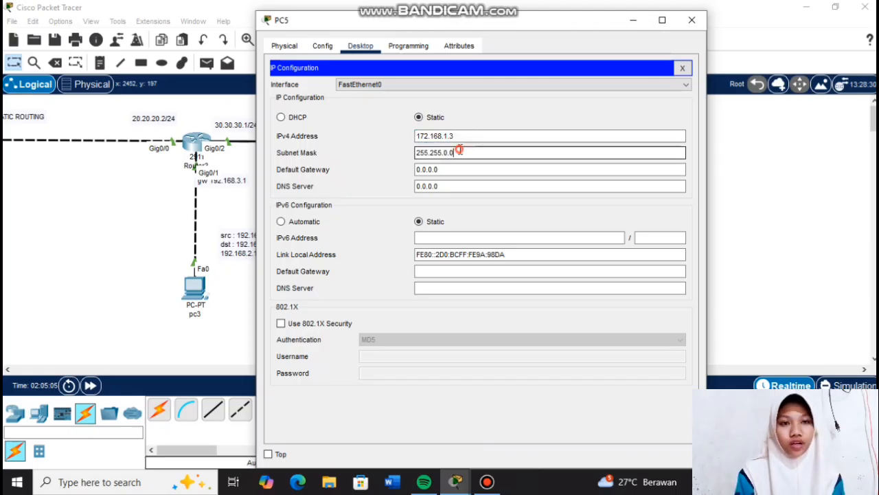
{"action": "type", "text": "255"}
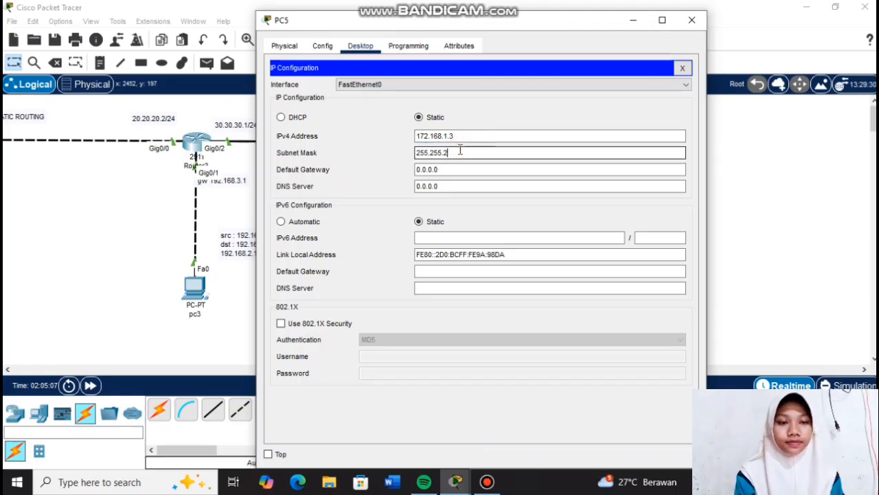
{"action": "type", "text": ".0"}
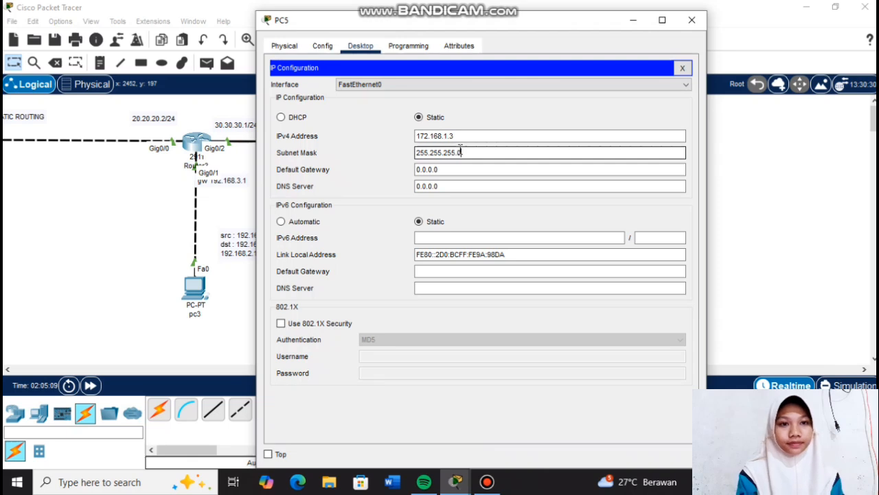
Set PC5's default gateway to 172.168.1.1 and close the PC window.
{"action": "left_click", "coordinate": [458, 162]}
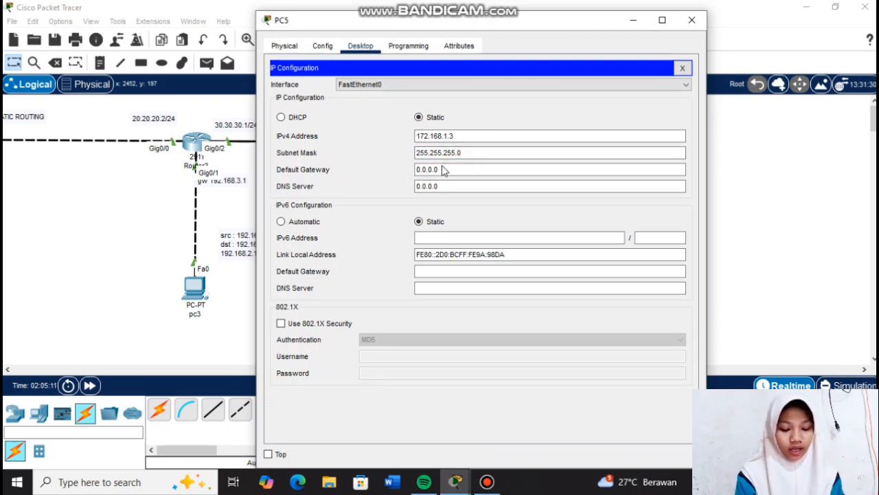
{"action": "left_click_drag", "start_coordinate": [441, 170], "coordinate": [393, 169]}
{"action": "type", "text": "172.168.1.2"}
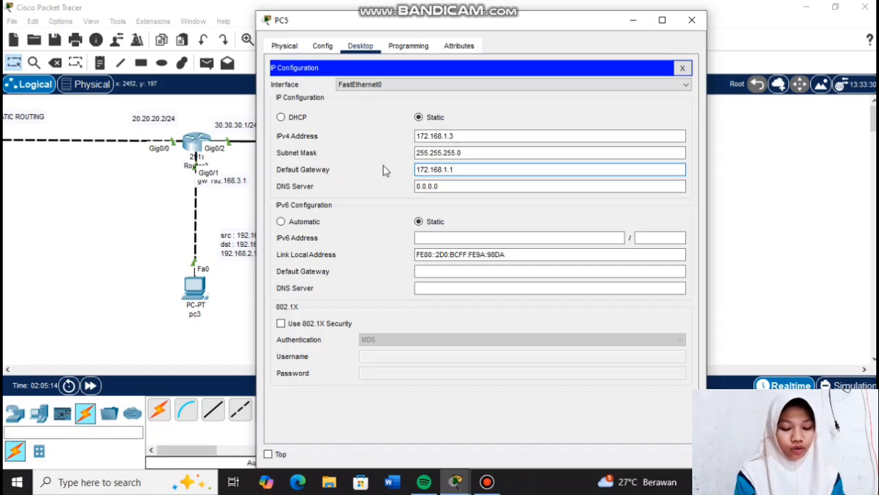
{"action": "left_click", "coordinate": [691, 20]}
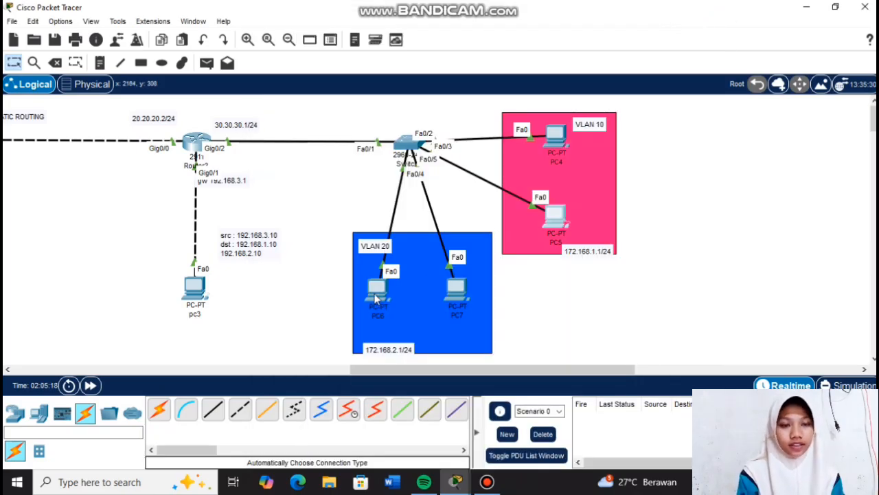
Open PC6's IP configuration and set the IPv4 address to 172.168.2.2 with subnet mask 255.255.255.0.
{"action": "left_click", "coordinate": [375, 297]}
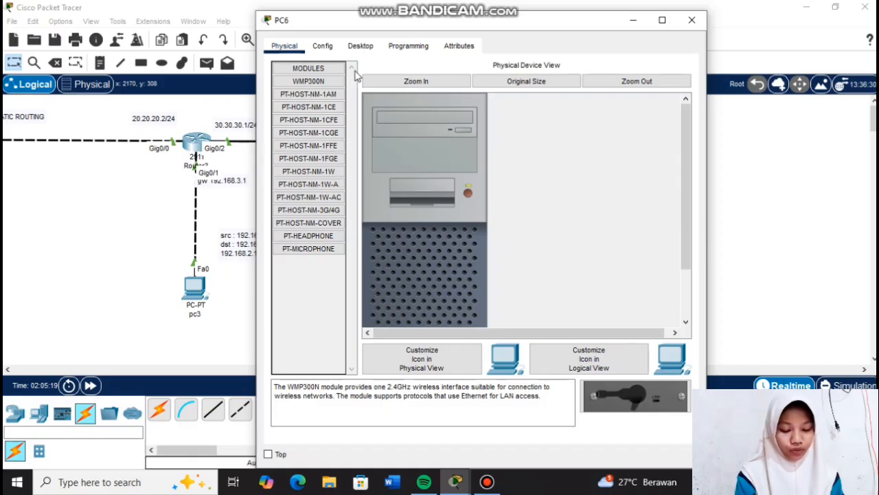
{"action": "left_click", "coordinate": [360, 45]}
{"action": "left_click", "coordinate": [308, 95]}
{"action": "left_click", "coordinate": [422, 134]}
{"action": "type", "text": "172.168."}
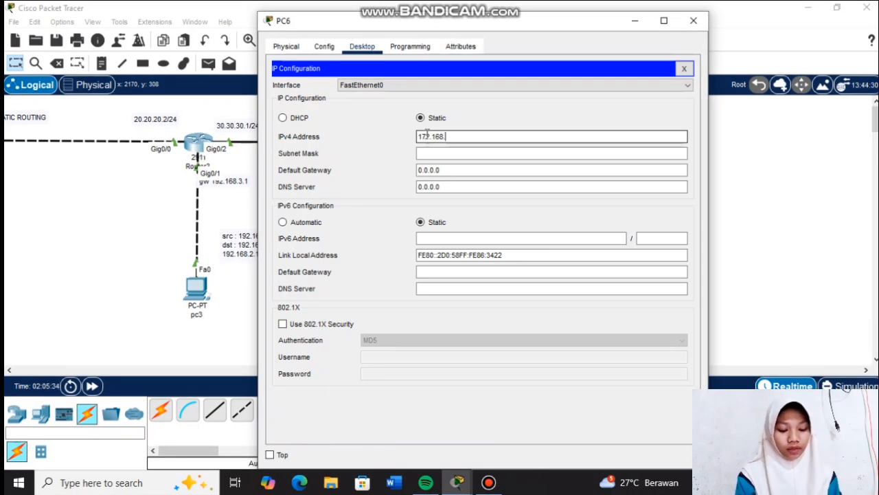
{"action": "type", "text": "2.2"}
{"action": "left_click_drag", "start_coordinate": [456, 137], "coordinate": [405, 142]}
{"action": "left_click", "coordinate": [436, 156]}
{"action": "left_click", "coordinate": [447, 157]}
{"action": "key", "text": "BackSpace"}
{"action": "type", "text": "255.255.255.0"}
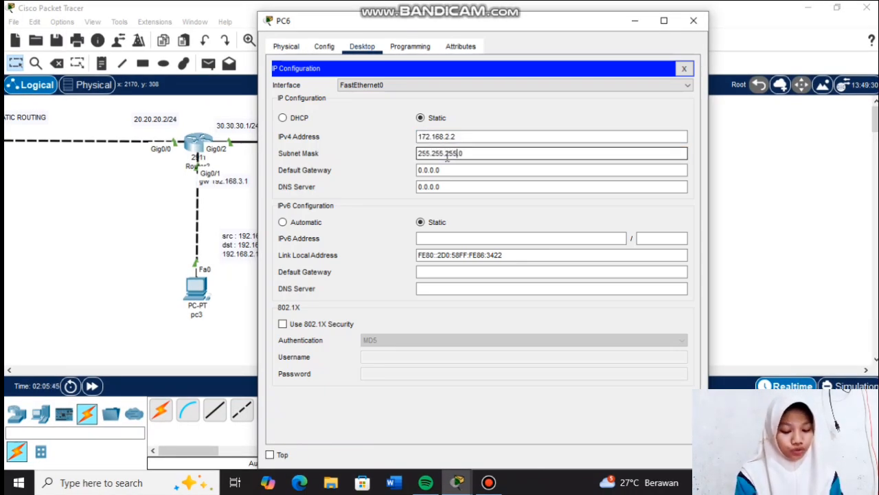
Set PC6's default gateway to 172.168.2.1 and close the PC window.
{"action": "key", "text": "Tab"}
{"action": "type", "text": "172.168.2.1"}
{"action": "left_click", "coordinate": [693, 20]}
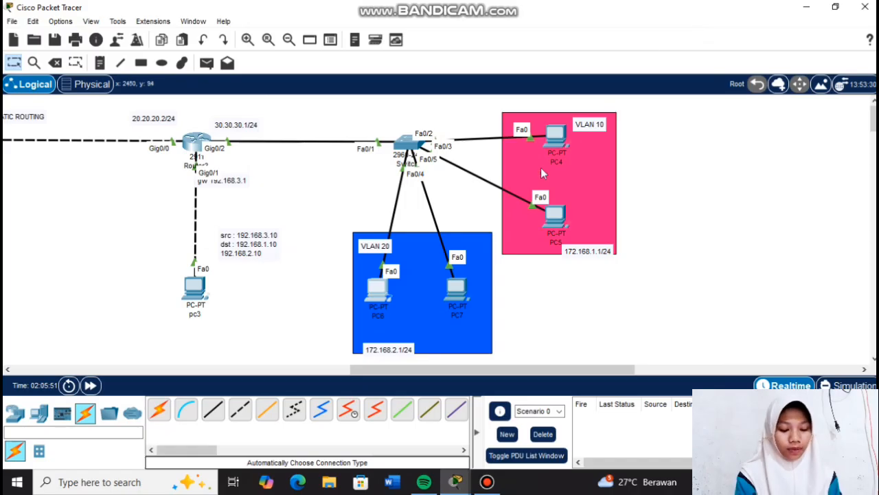
Open PC7's IP configuration and set the IPv4 address to 172.168.2.3 with subnet mask 255.255.255.0.
{"action": "left_click", "coordinate": [457, 287]}
{"action": "left_click", "coordinate": [360, 46]}
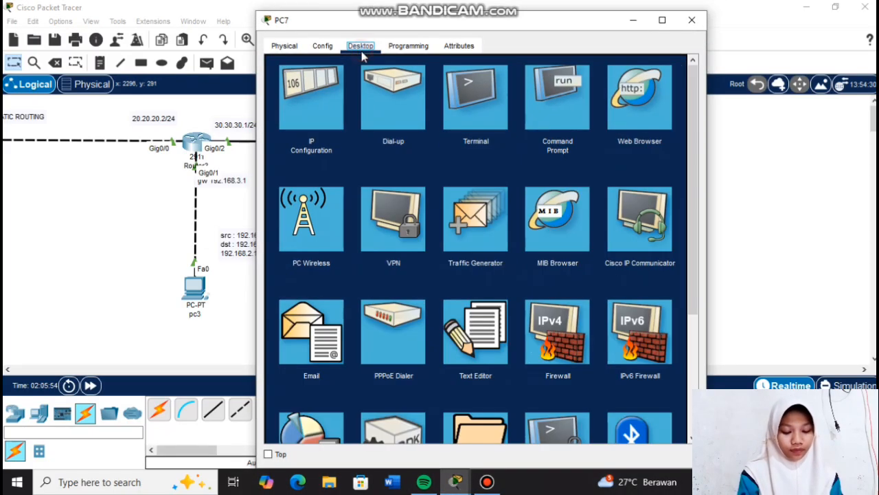
{"action": "left_click", "coordinate": [324, 88]}
{"action": "left_click", "coordinate": [443, 137]}
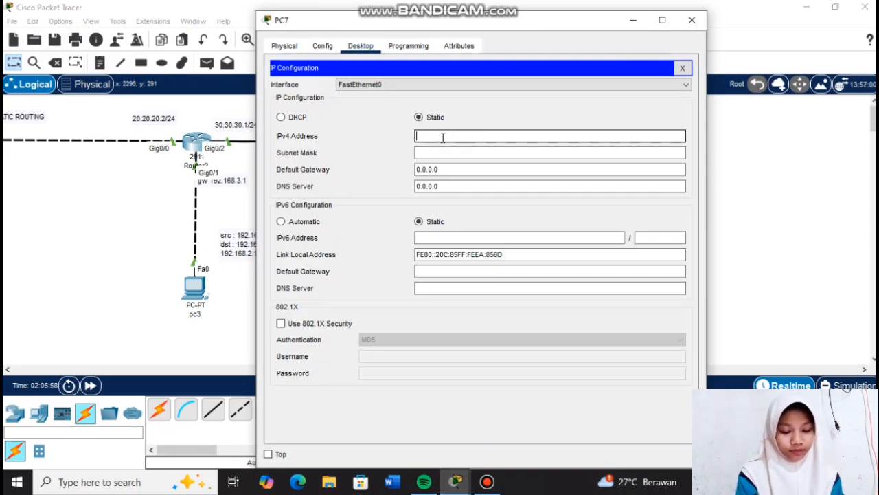
{"action": "type", "text": "172.168.2.2"}
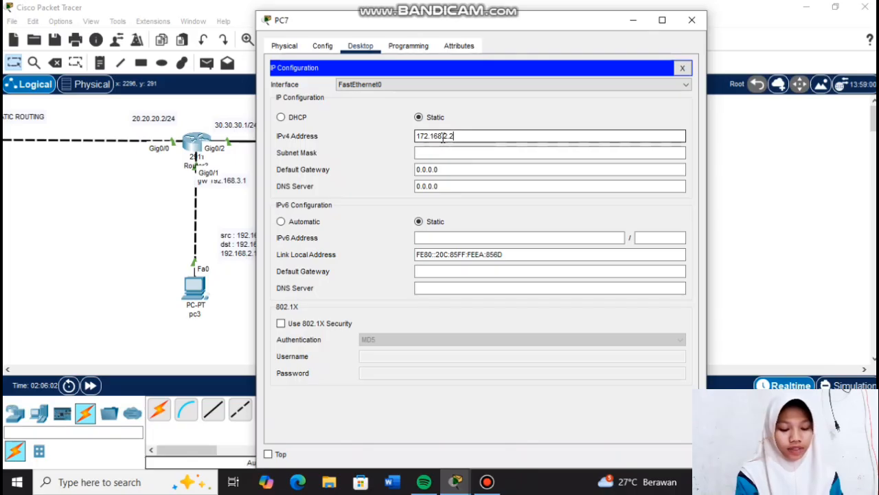
{"action": "key", "text": "BackSpace"}
{"action": "type", "text": "3"}
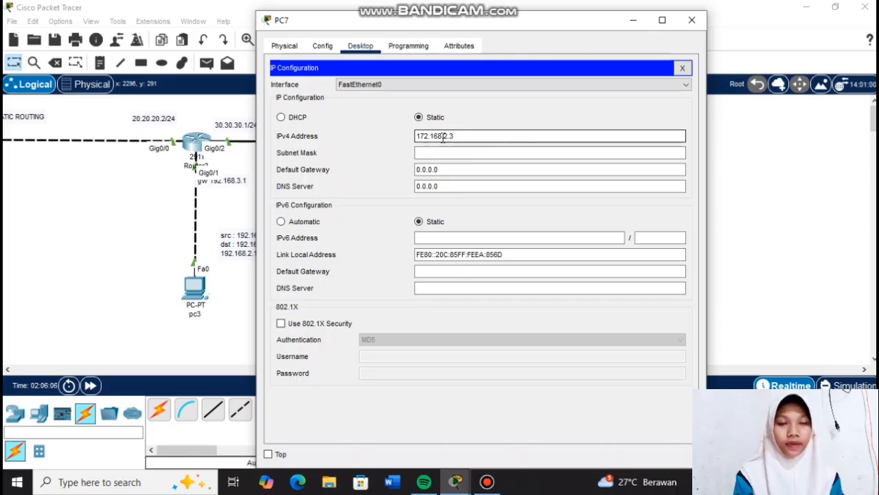
{"action": "left_click", "coordinate": [459, 152]}
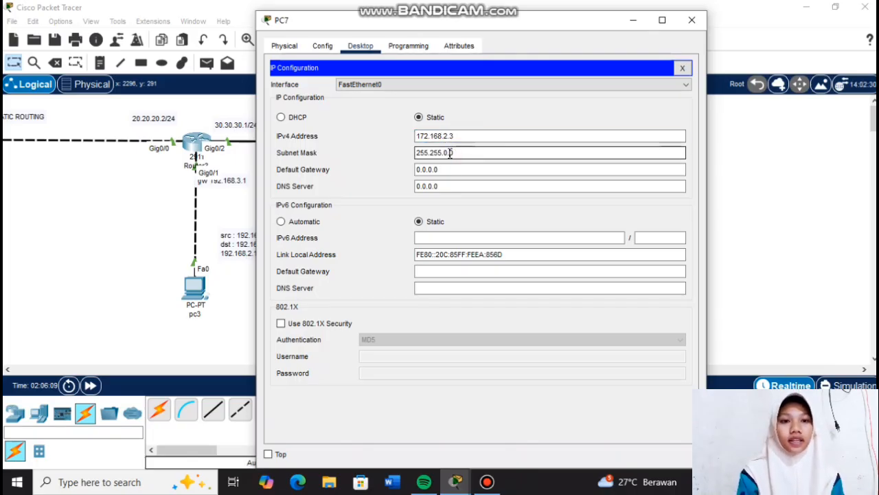
{"action": "type", "text": "255."}
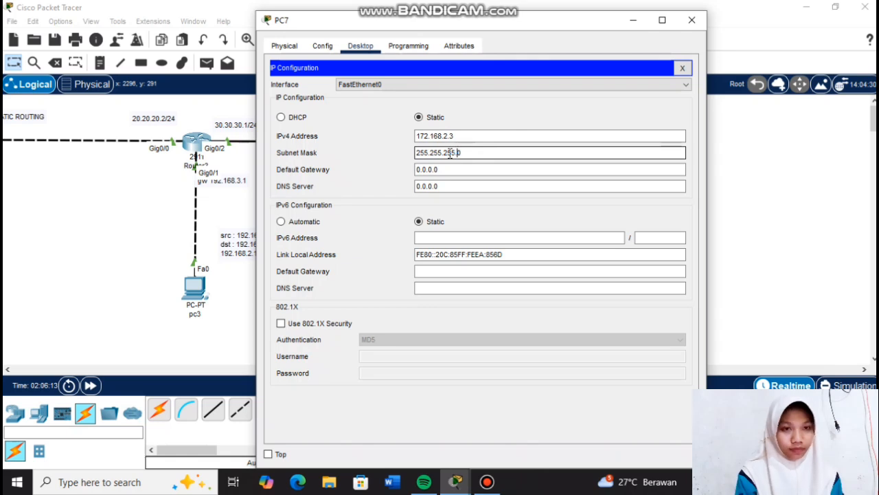
Set PC7's default gateway to 172.168.2.1.
{"action": "left_click", "coordinate": [447, 168]}
{"action": "left_click_drag", "start_coordinate": [451, 169], "coordinate": [413, 169]}
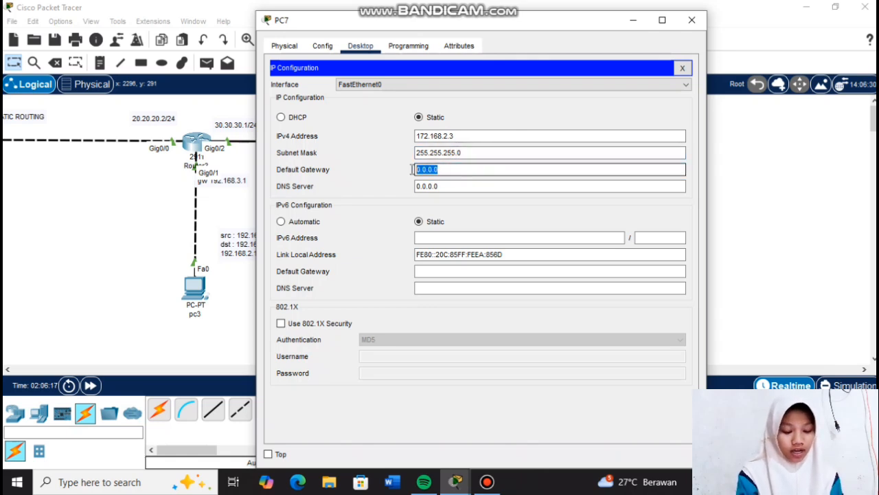
{"action": "type", "text": "172.168.2.2"}
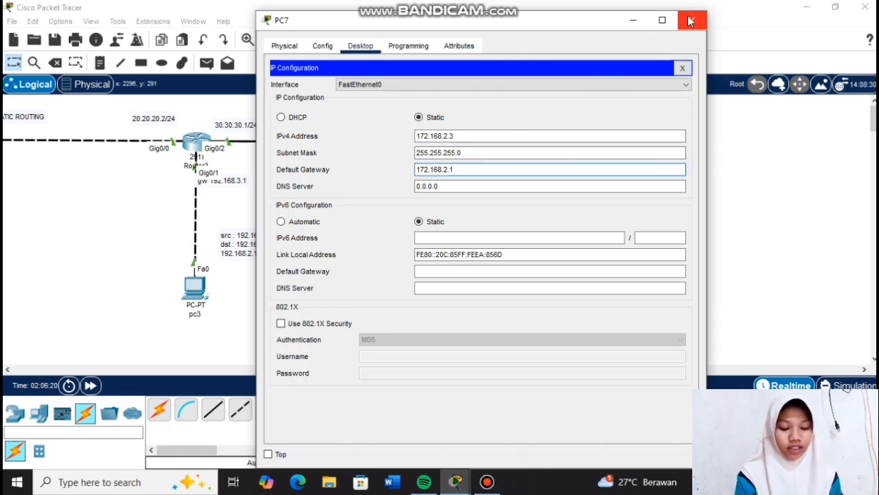
Test connectivity inside each VLAN by sending simple PDUs from PC4 to PC5 and from PC6 to PC7.
{"action": "left_click", "coordinate": [691, 20]}
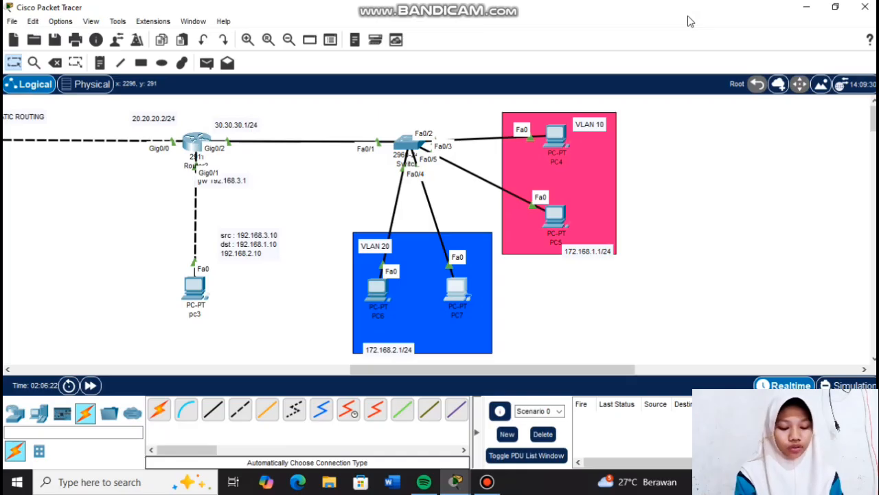
{"action": "left_click", "coordinate": [206, 63]}
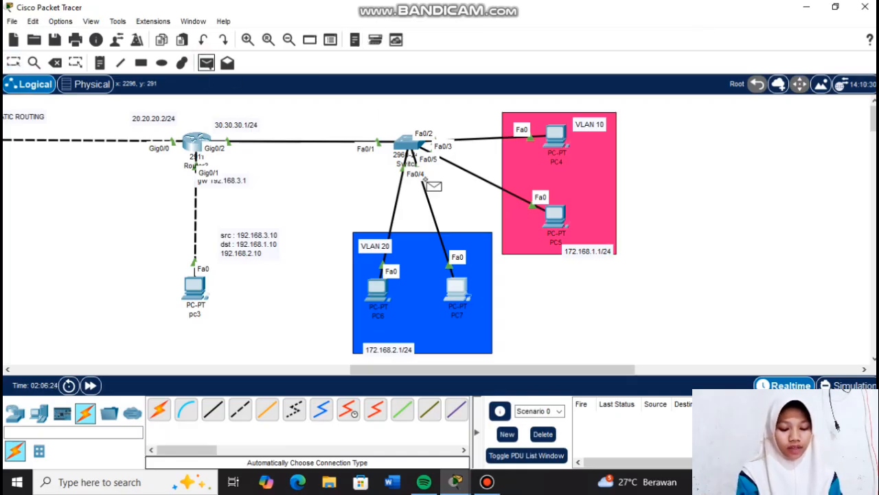
{"action": "left_click", "coordinate": [555, 214]}
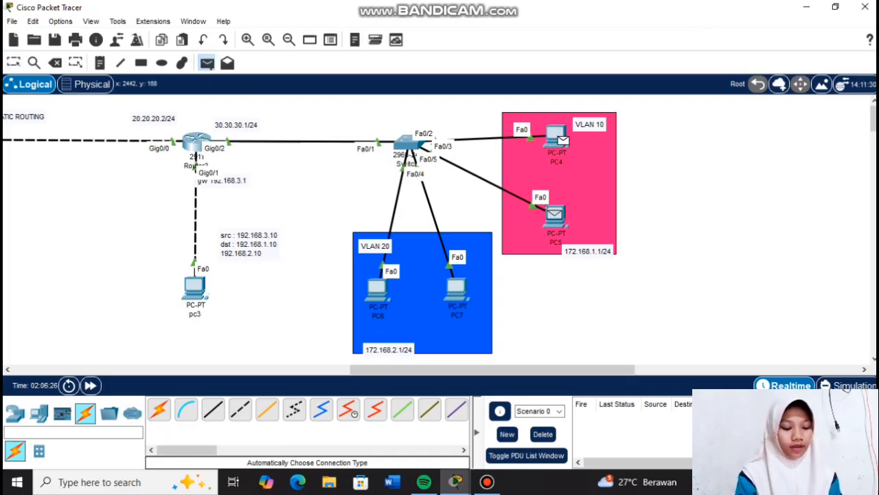
{"action": "left_click", "coordinate": [552, 215]}
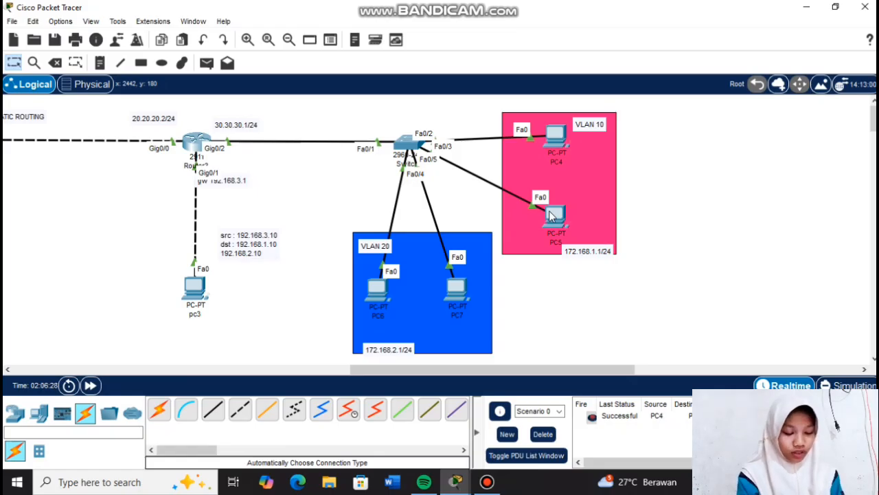
{"action": "left_click", "coordinate": [206, 62]}
{"action": "left_click", "coordinate": [378, 288]}
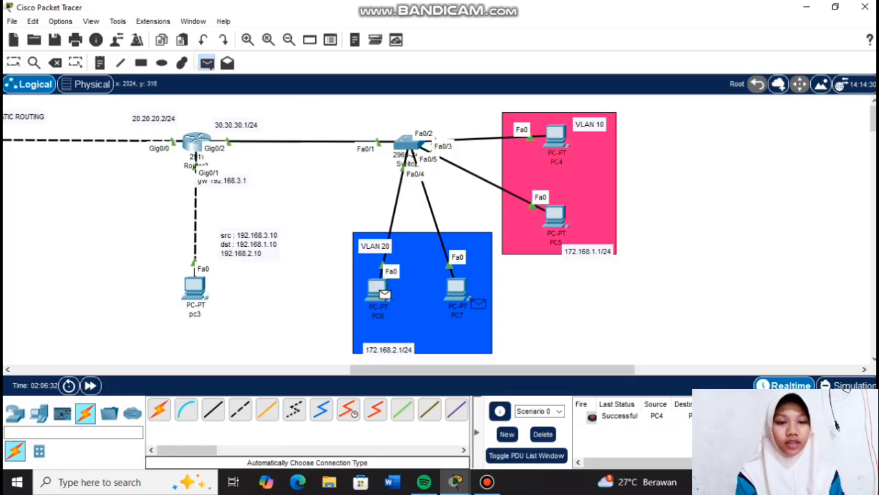
{"action": "left_click", "coordinate": [453, 288]}
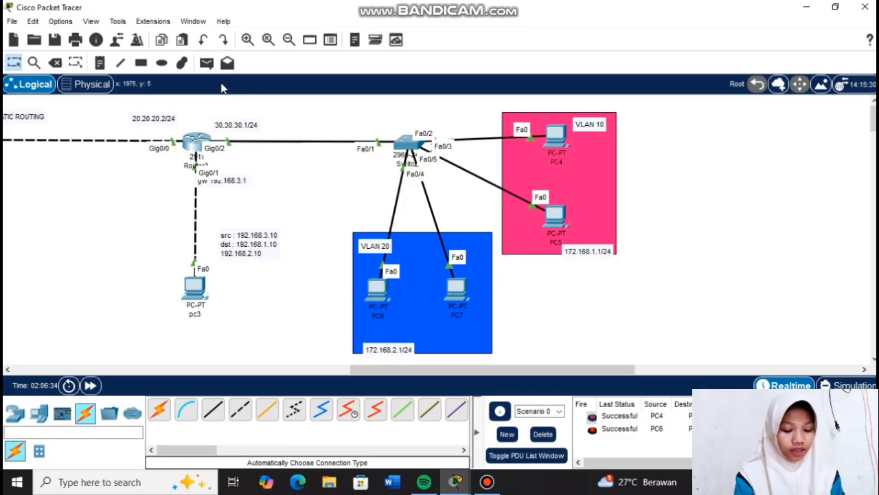
Test inter-VLAN routing with a simple PDU from PC5 to PC7, and delete the scenario's PDU results.
{"action": "left_click", "coordinate": [206, 63]}
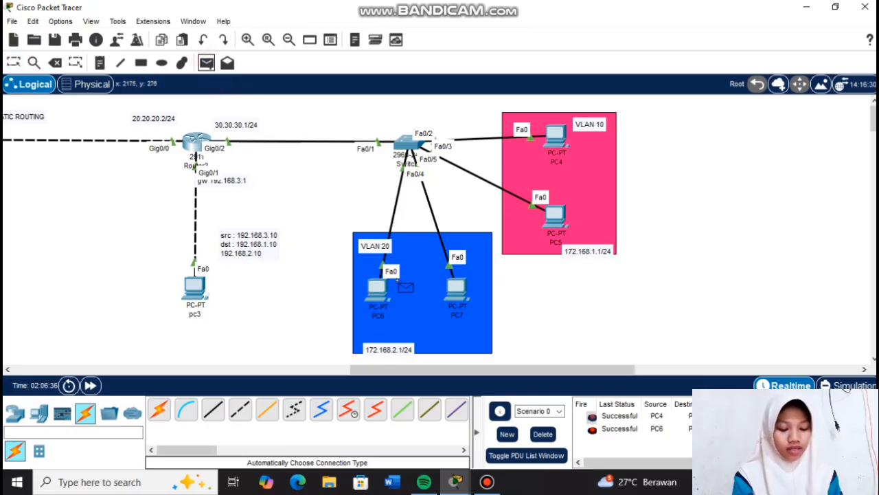
{"action": "left_click", "coordinate": [555, 217]}
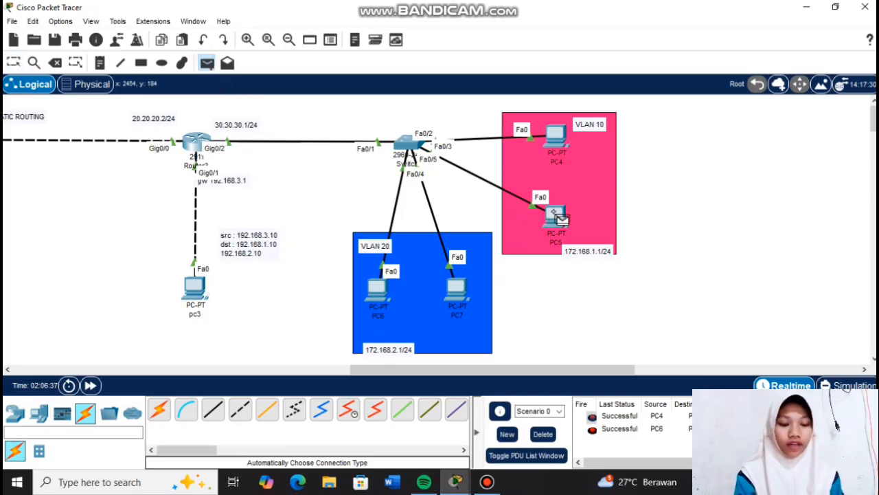
{"action": "left_click", "coordinate": [458, 285]}
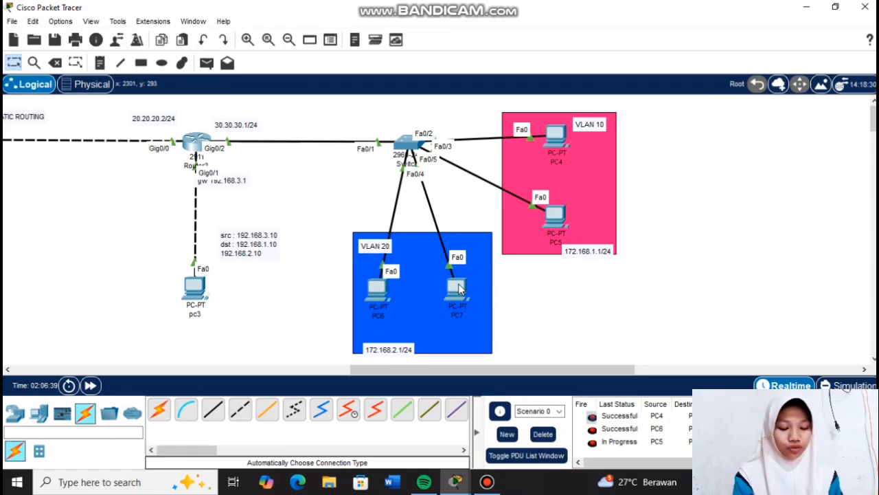
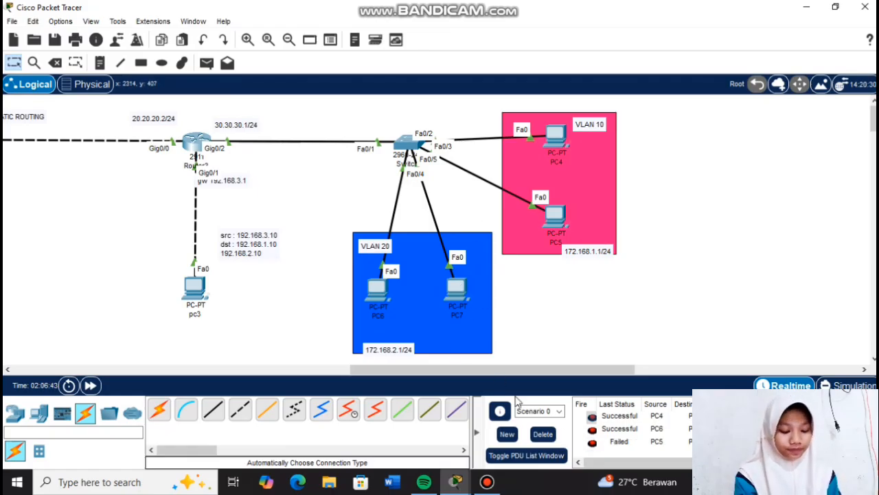
{"action": "left_click", "coordinate": [542, 435]}
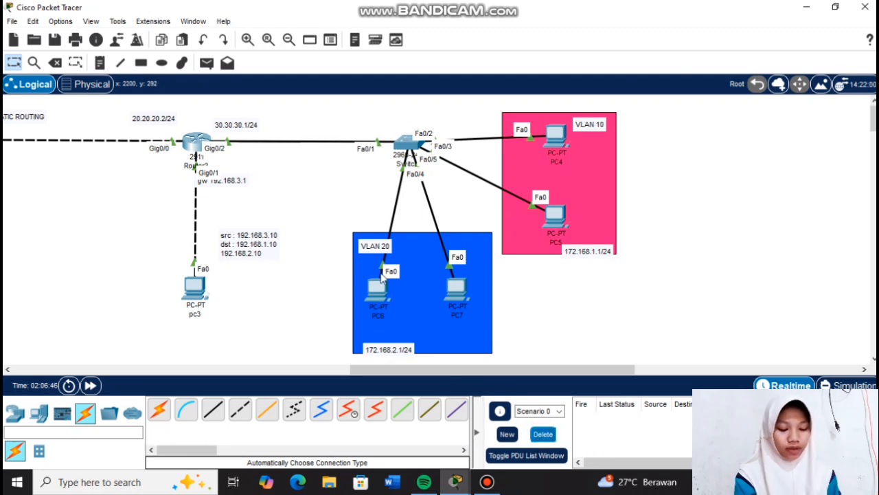
Repeat the simple PDU test from PC5 to PC7 and clear the scenario's PDU list again.
{"action": "left_click", "coordinate": [207, 64]}
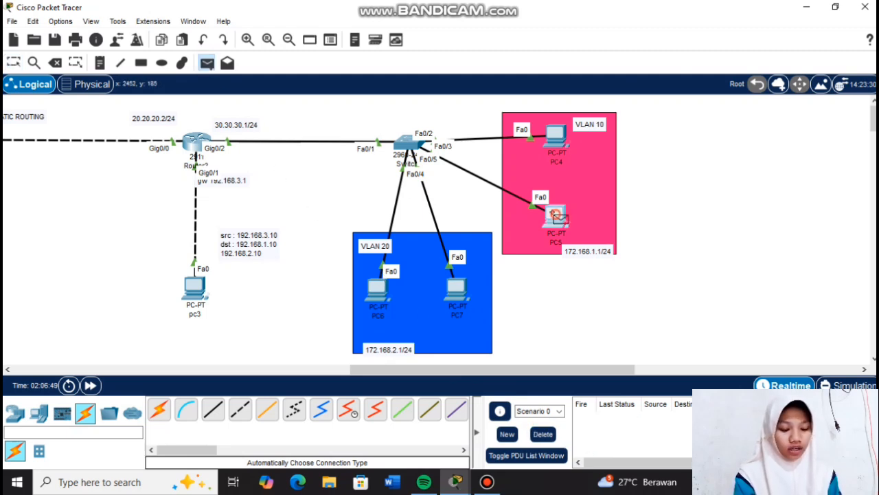
{"action": "left_click", "coordinate": [555, 215]}
{"action": "left_click", "coordinate": [456, 292]}
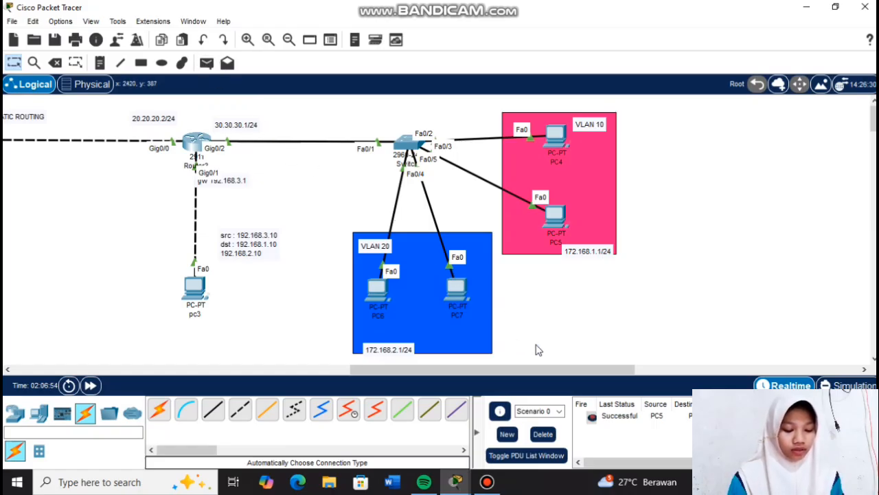
{"action": "left_click", "coordinate": [544, 434]}
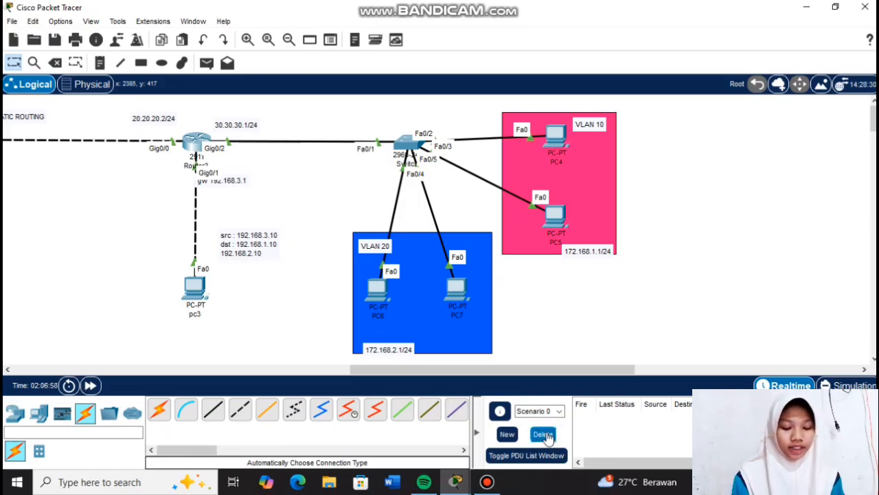
{"action": "scroll", "coordinate": [401, 278], "scroll_direction": "left", "scroll_amount": 10}
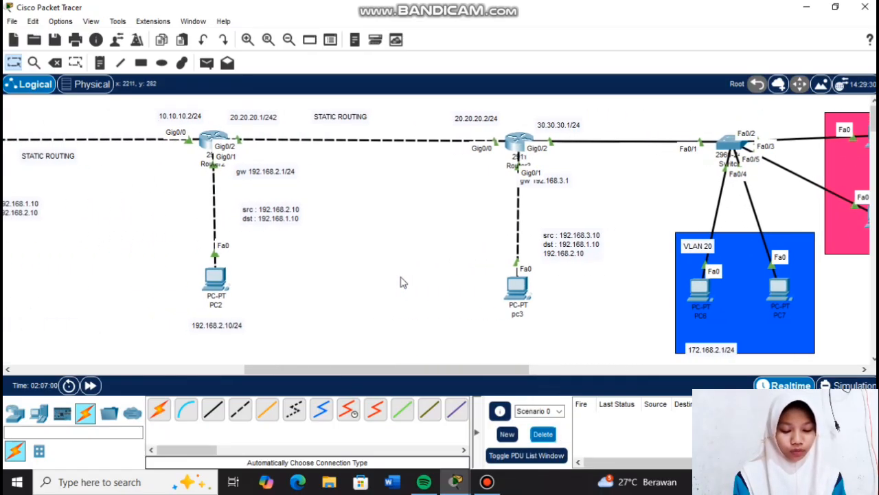
{"action": "scroll", "coordinate": [404, 282], "scroll_direction": "right", "scroll_amount": 3}
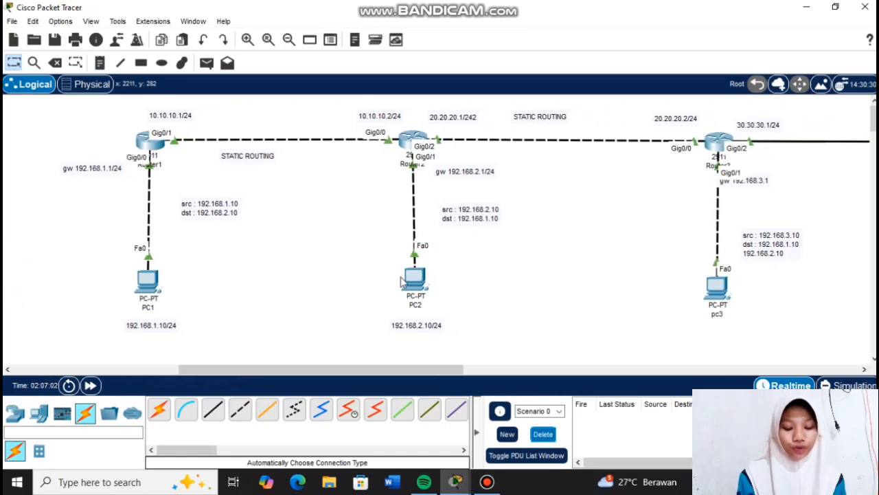
{"action": "left_click_drag", "start_coordinate": [126, 219], "coordinate": [772, 324]}
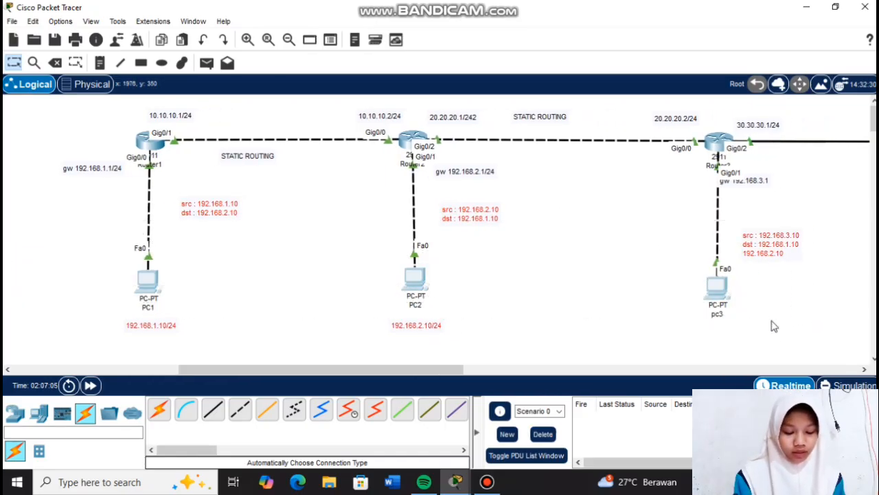
{"action": "scroll", "coordinate": [772, 323], "scroll_direction": "right", "scroll_amount": 10}
{"action": "scroll", "coordinate": [774, 326], "scroll_direction": "left", "scroll_amount": 10}
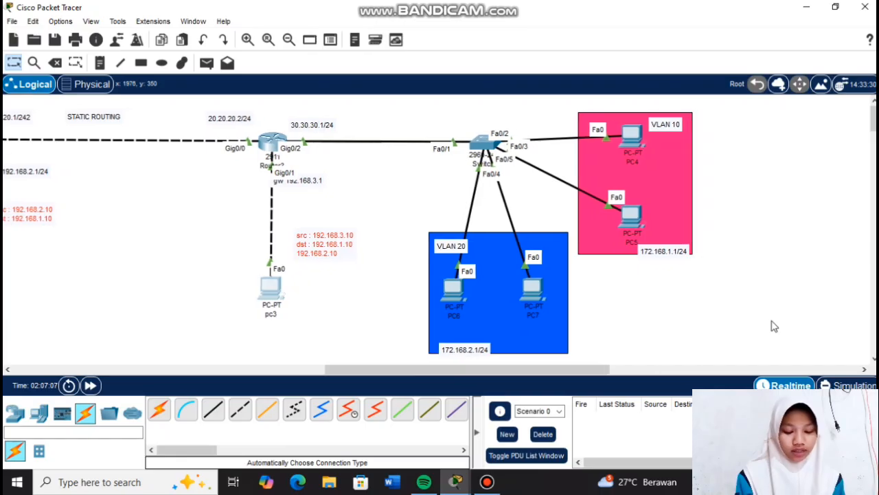
{"action": "scroll", "coordinate": [774, 326], "scroll_direction": "left", "scroll_amount": 20}
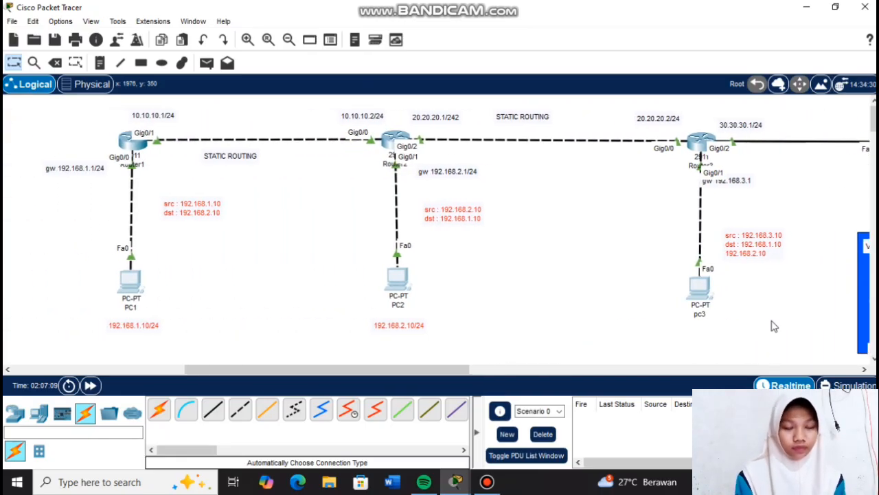
{"action": "left_click", "coordinate": [774, 326]}
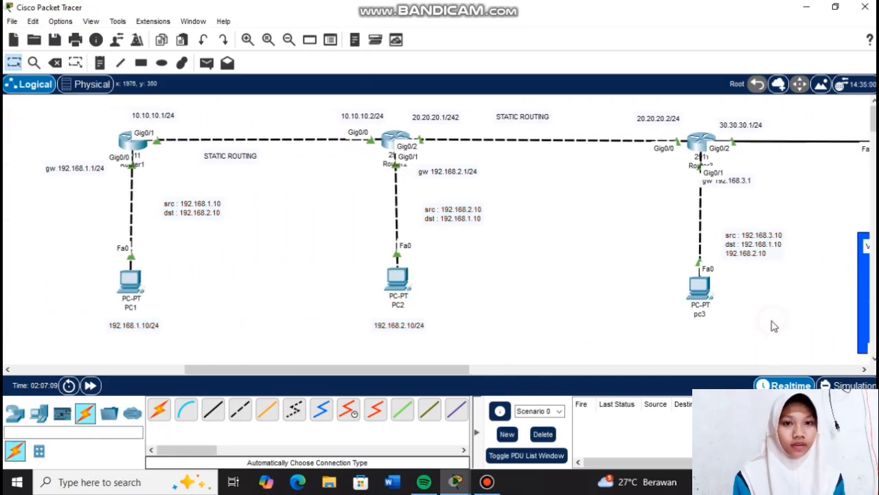
Open Router3's command line and display its routing table with "do show ip route".
{"action": "left_click", "coordinate": [700, 143]}
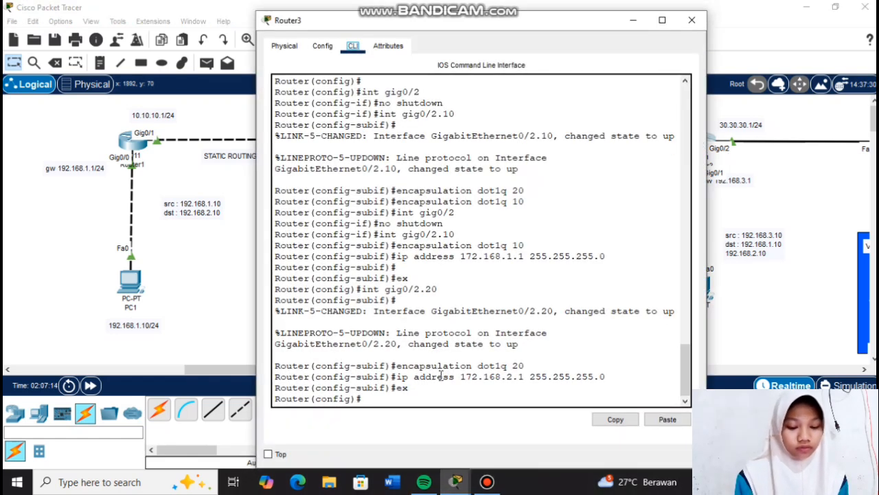
{"action": "left_click", "coordinate": [418, 402]}
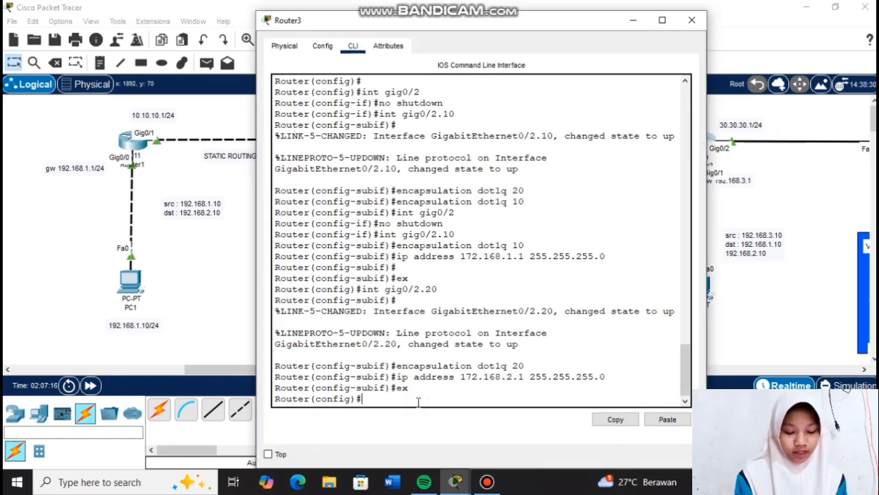
{"action": "type", "text": "do"}
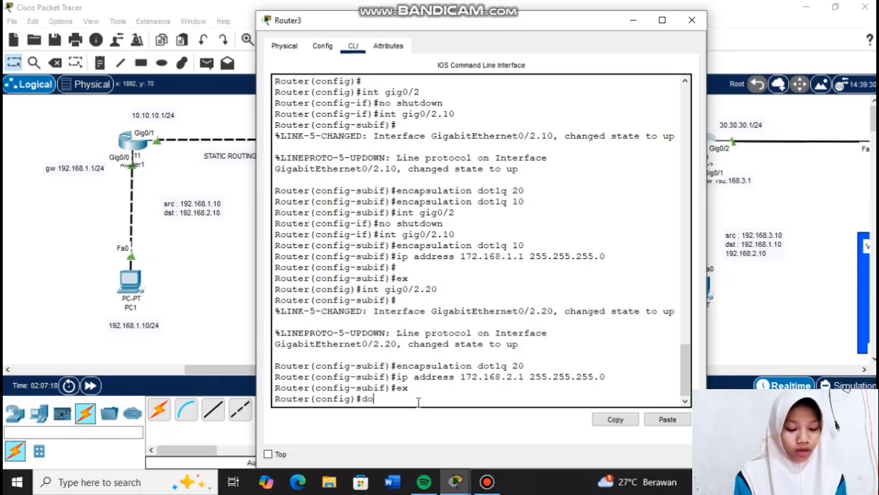
{"action": "type", "text": " show ip route"}
{"action": "key", "text": "Return"}
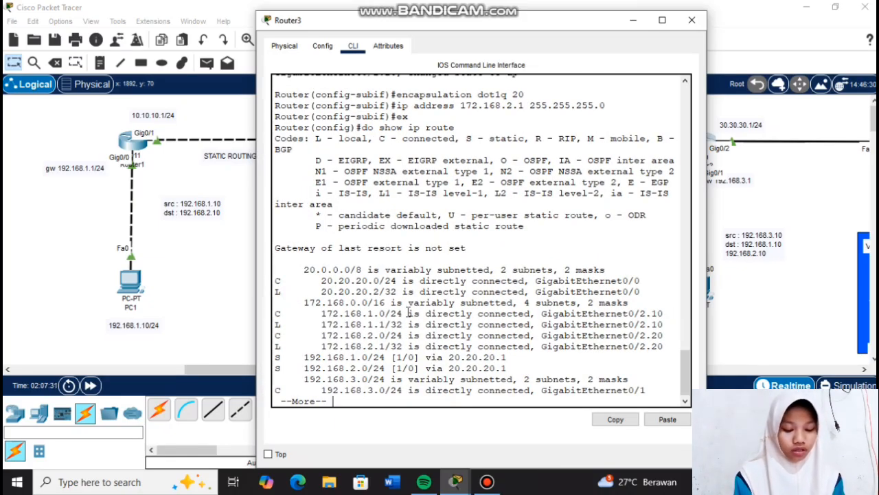
Examine the 172.168.x.x subinterface routes in Router3's routing table, and close the router window.
{"action": "left_click_drag", "start_coordinate": [407, 313], "coordinate": [315, 314]}
{"action": "left_click", "coordinate": [336, 332]}
{"action": "left_click_drag", "start_coordinate": [405, 324], "coordinate": [362, 324]}
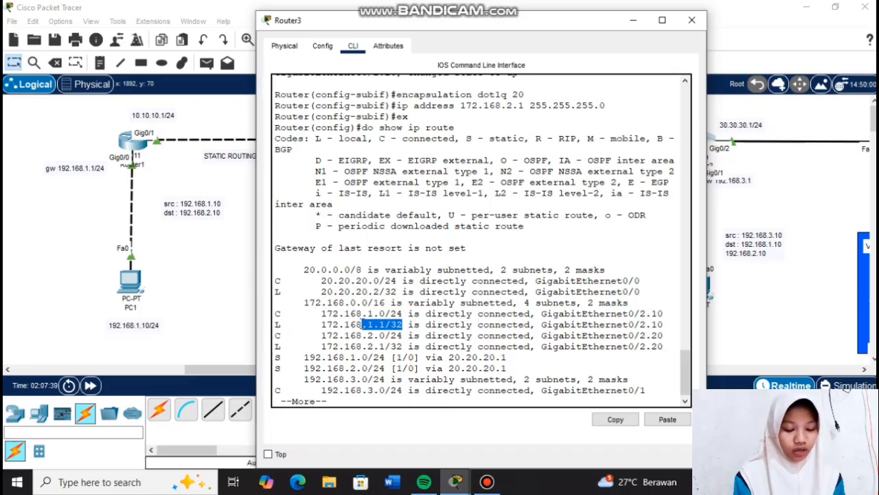
{"action": "left_click", "coordinate": [402, 337]}
{"action": "left_click", "coordinate": [691, 20]}
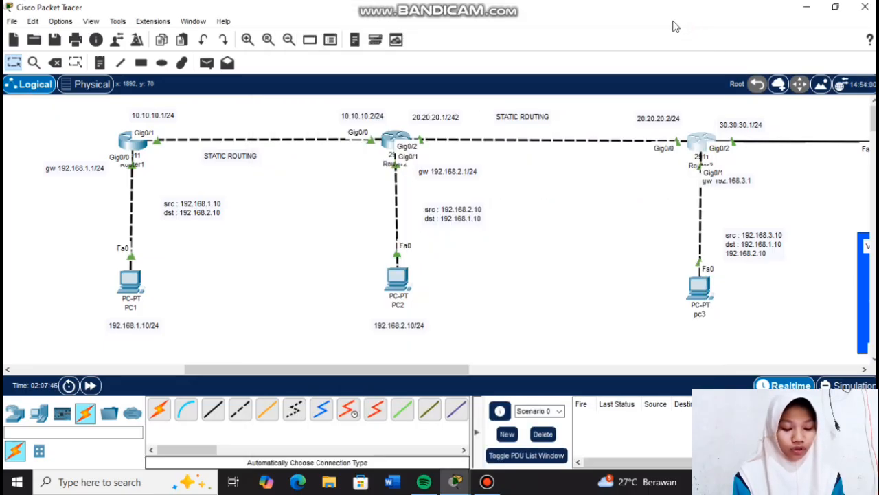
Test the connection between pc3 and VLAN 10 by sending a simple PDU from pc3 to PC5.
{"action": "left_click", "coordinate": [206, 62]}
{"action": "scroll", "coordinate": [500, 239], "scroll_direction": "right", "scroll_amount": 2}
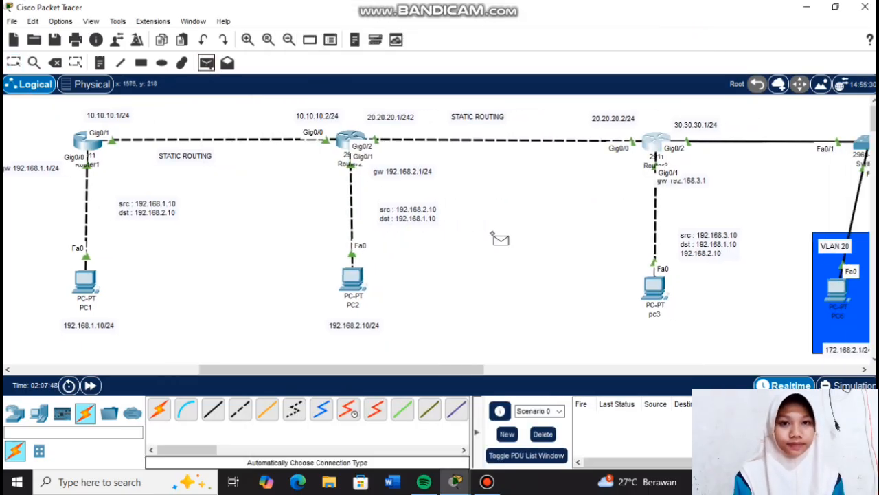
{"action": "scroll", "coordinate": [500, 239], "scroll_direction": "right", "scroll_amount": 5}
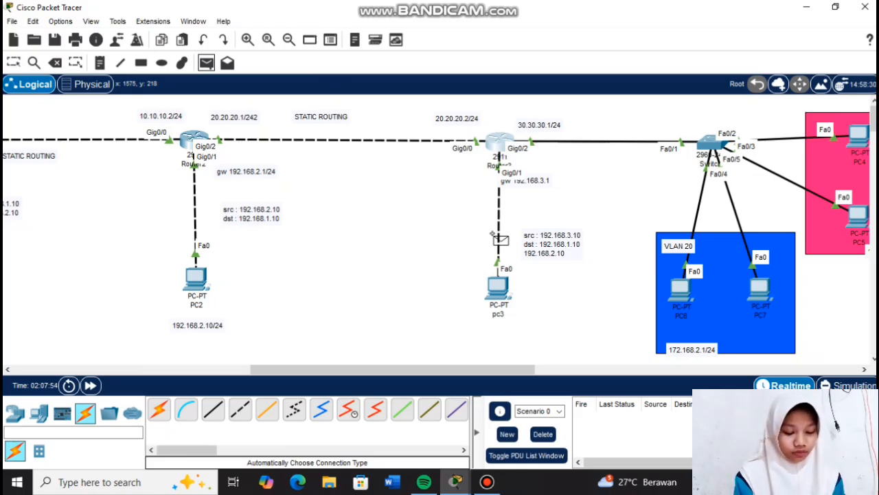
{"action": "left_click", "coordinate": [493, 288]}
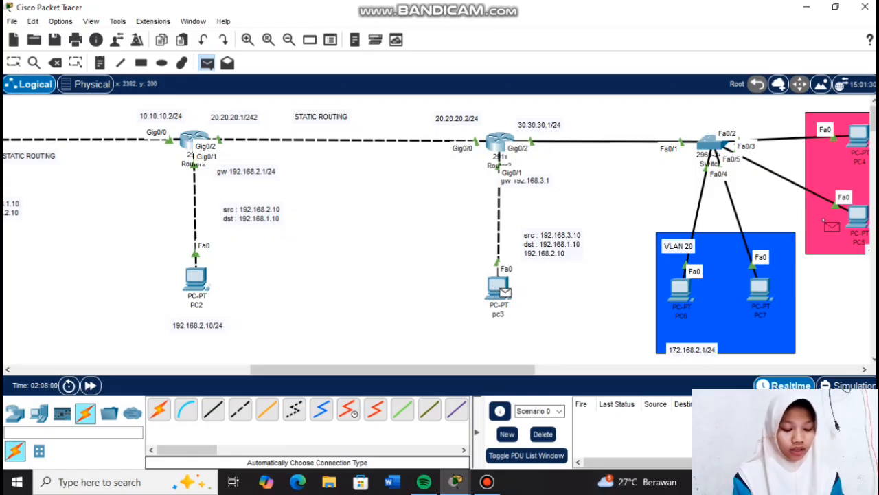
{"action": "left_click", "coordinate": [859, 216]}
Send a simple PDU from pc3 to PC6 in VLAN 20 twice, and delete the scenario's PDU results.
{"action": "left_click", "coordinate": [207, 63]}
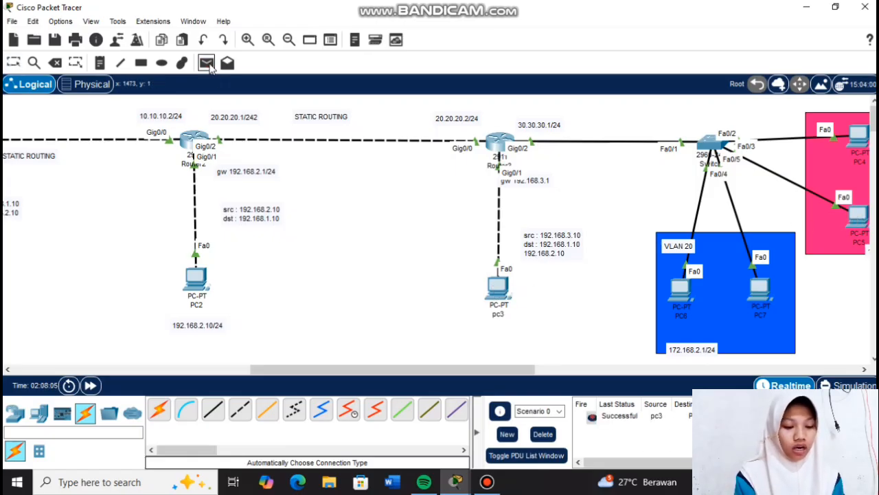
{"action": "left_click", "coordinate": [499, 285]}
{"action": "left_click", "coordinate": [680, 287]}
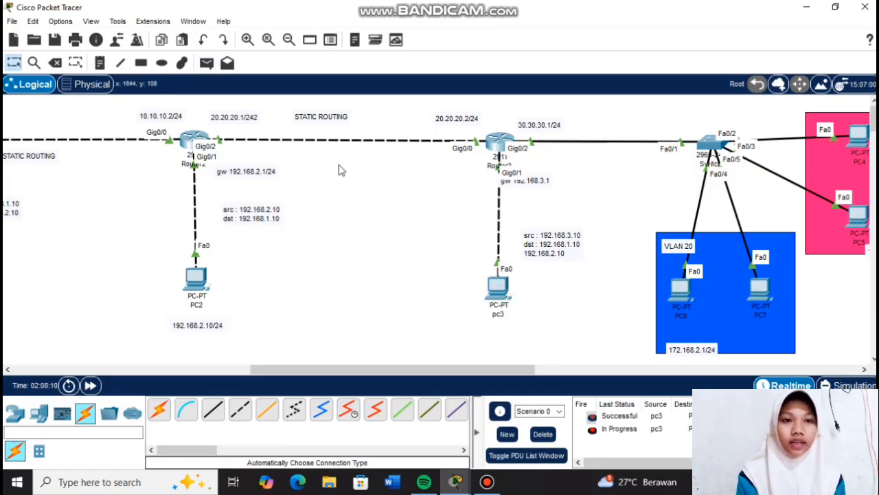
{"action": "left_click", "coordinate": [206, 62]}
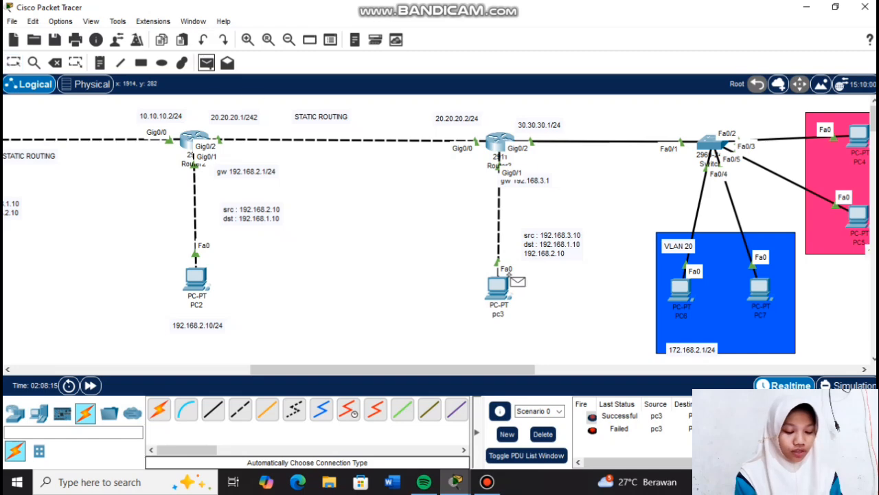
{"action": "left_click", "coordinate": [500, 285]}
{"action": "left_click", "coordinate": [680, 287]}
{"action": "left_click", "coordinate": [543, 434]}
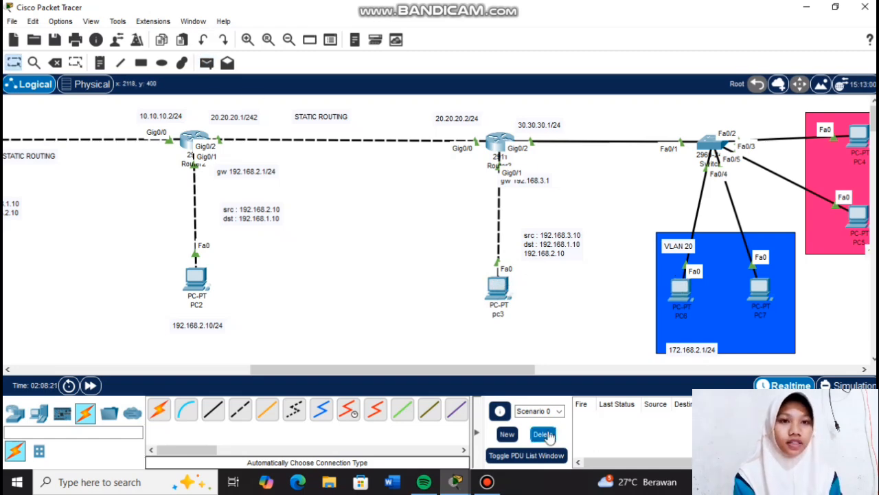
{"action": "scroll", "coordinate": [764, 268], "scroll_direction": "right", "scroll_amount": 2}
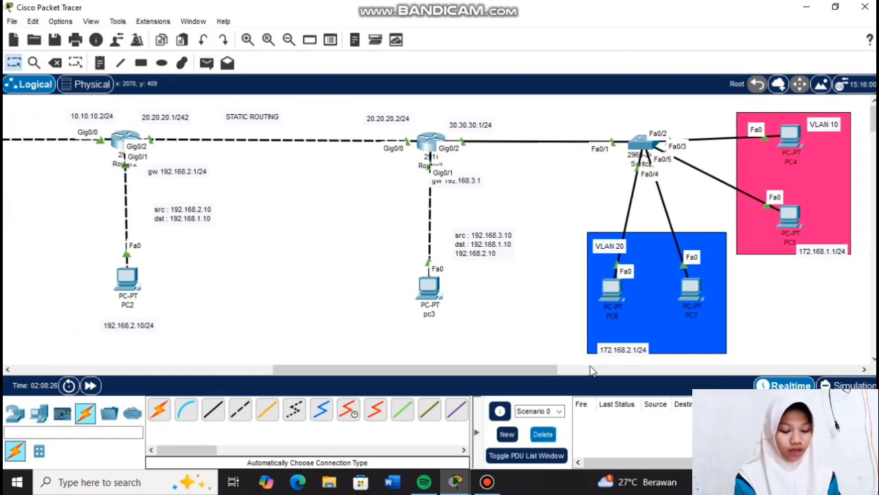
{"action": "scroll", "coordinate": [193, 309], "scroll_direction": "left", "scroll_amount": 6}
{"action": "scroll", "coordinate": [349, 324], "scroll_direction": "right", "scroll_amount": 10}
{"action": "scroll", "coordinate": [467, 289], "scroll_direction": "left", "scroll_amount": 9}
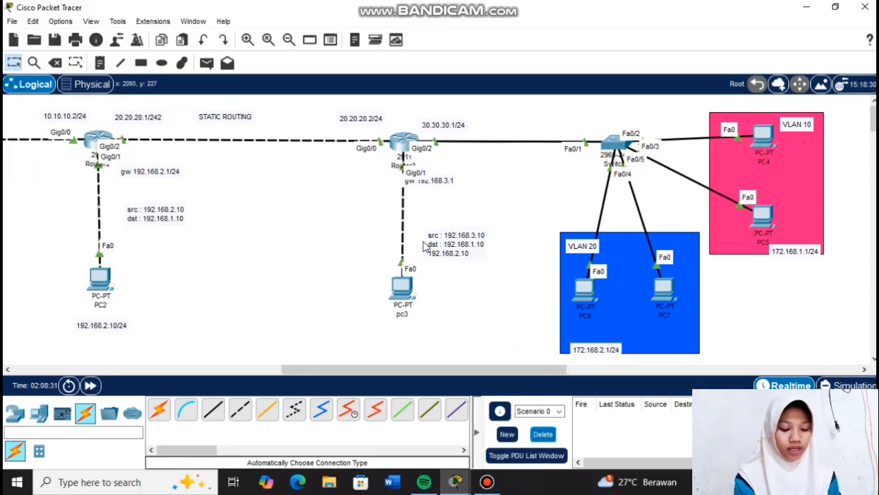
Open Router2's command line and enter global configuration mode with "en" and "conf t".
{"action": "scroll", "coordinate": [424, 247], "scroll_direction": "right", "scroll_amount": 2}
{"action": "scroll", "coordinate": [424, 247], "scroll_direction": "left", "scroll_amount": 1}
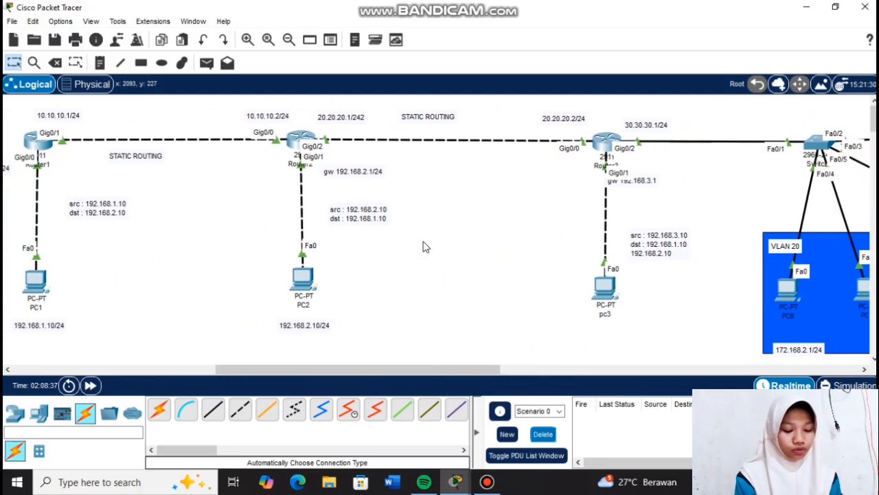
{"action": "scroll", "coordinate": [423, 247], "scroll_direction": "right", "scroll_amount": 4}
{"action": "scroll", "coordinate": [424, 247], "scroll_direction": "left", "scroll_amount": 3}
{"action": "left_click", "coordinate": [270, 141]}
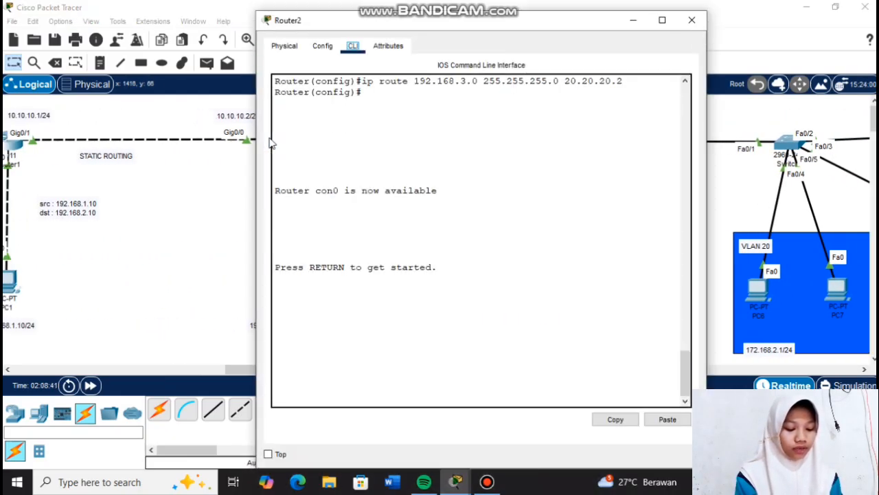
{"action": "key", "text": "Return"}
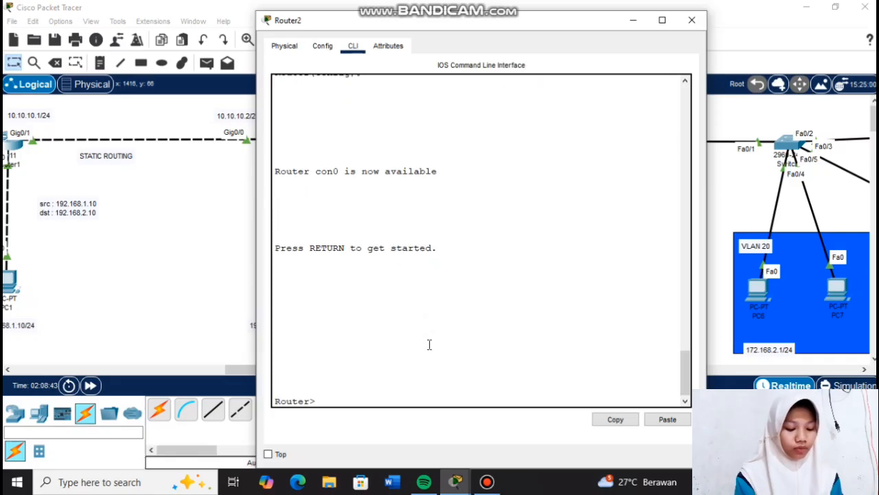
{"action": "type", "text": "en"}
{"action": "key", "text": "Return"}
{"action": "type", "text": "co"}
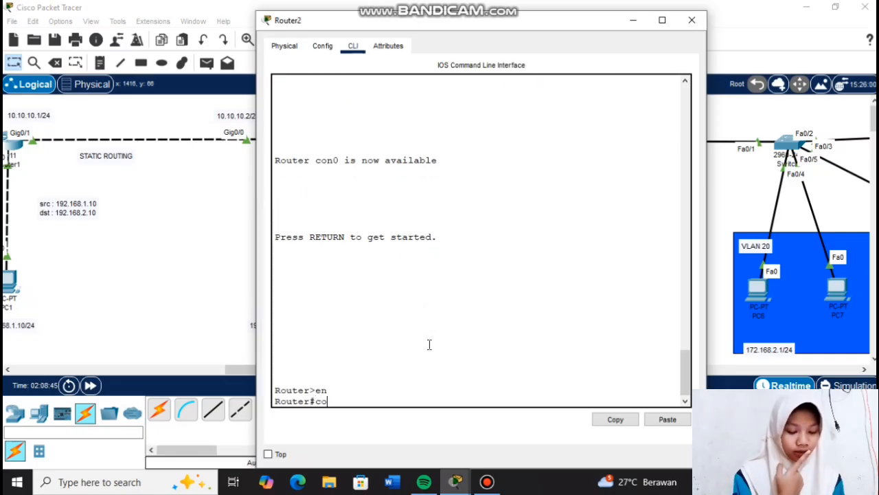
{"action": "type", "text": "nf t"}
{"action": "key", "text": "Return"}
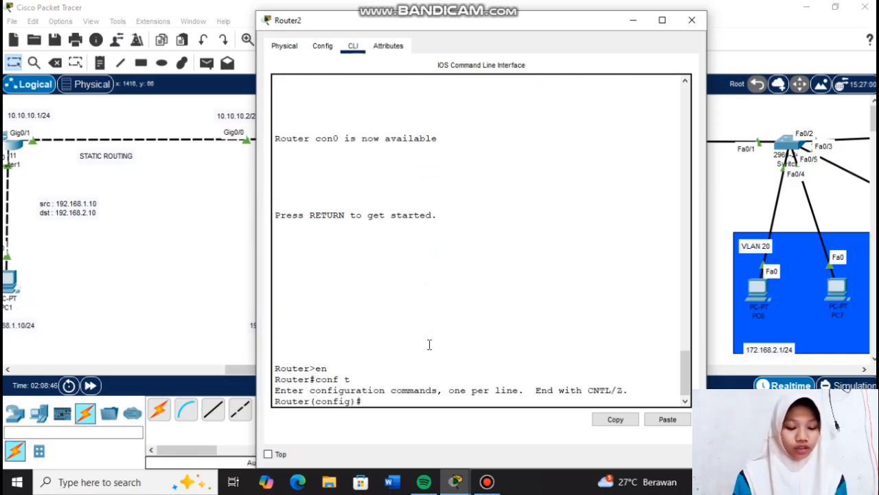
Add a static route on Router2 to VLAN 10's network 172.168.1.0 255.255.255.0 via next hop 20.20.20.2.
{"action": "type", "text": "ip rou"}
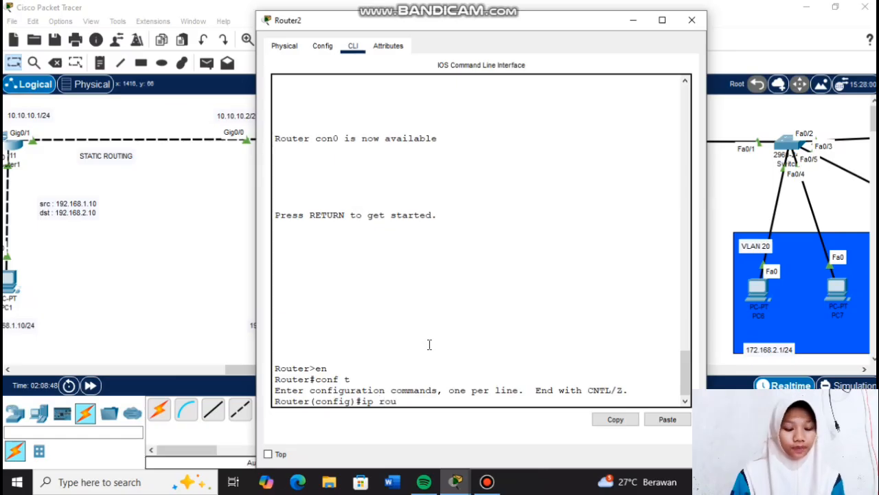
{"action": "type", "text": "te"}
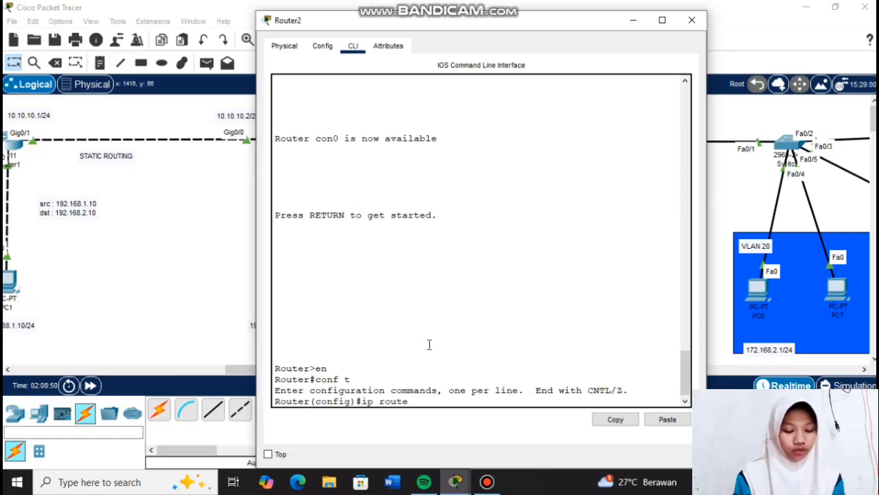
{"action": "type", "text": " 19"}
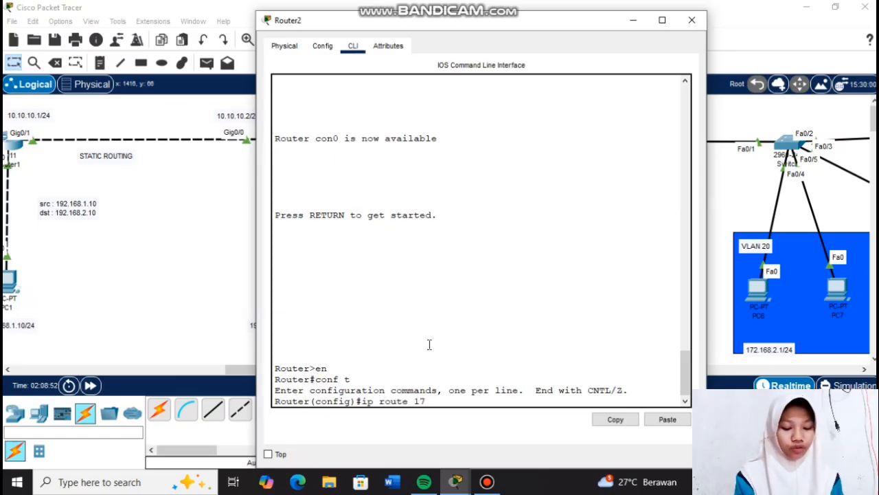
{"action": "type", "text": "2.168"}
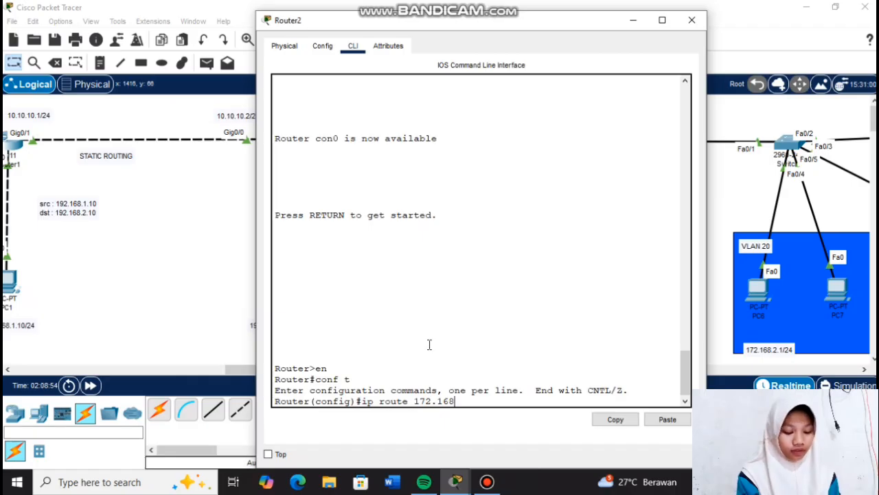
{"action": "type", "text": ".1.0 255"}
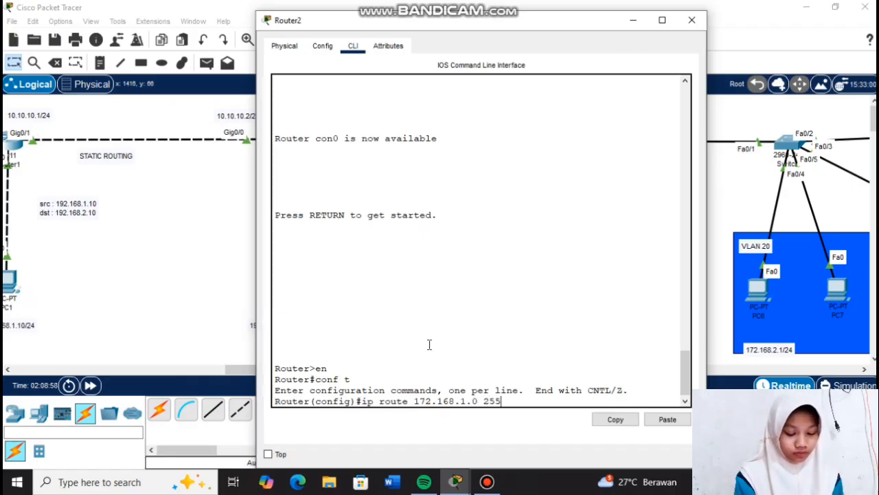
{"action": "type", "text": ".255.2"}
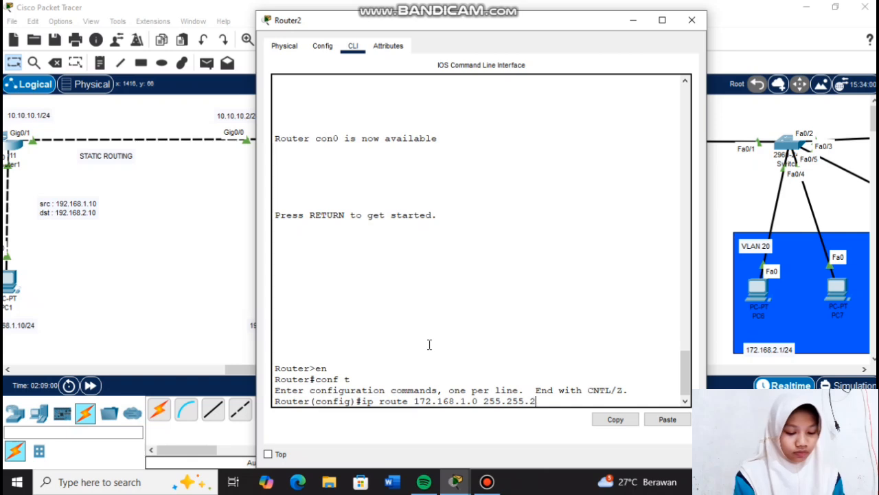
{"action": "type", "text": "55.0"}
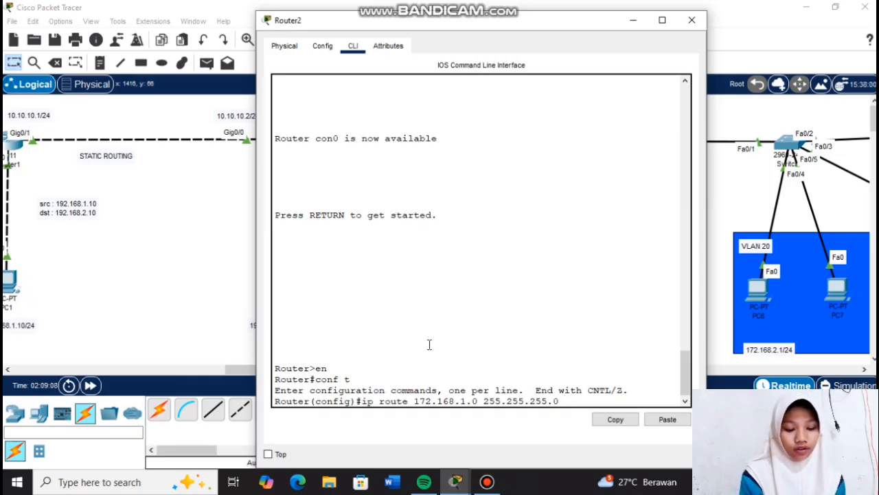
{"action": "type", "text": "20"}
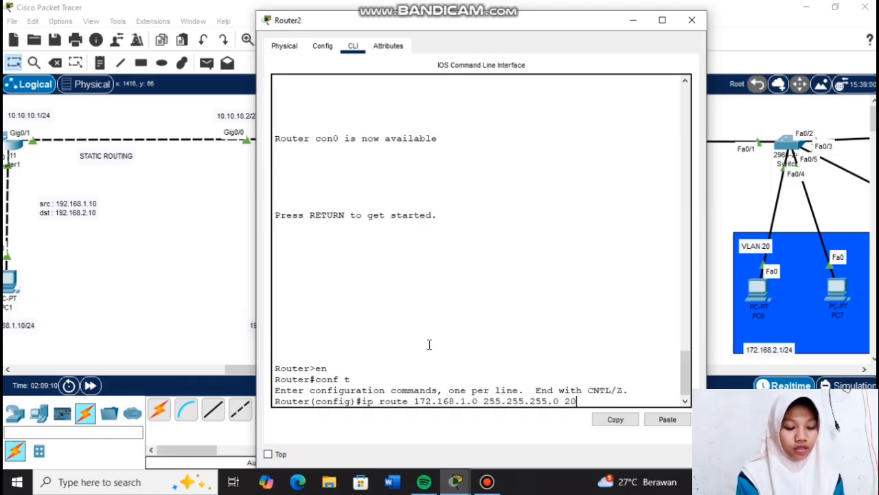
{"action": "type", "text": ".20.20.2"}
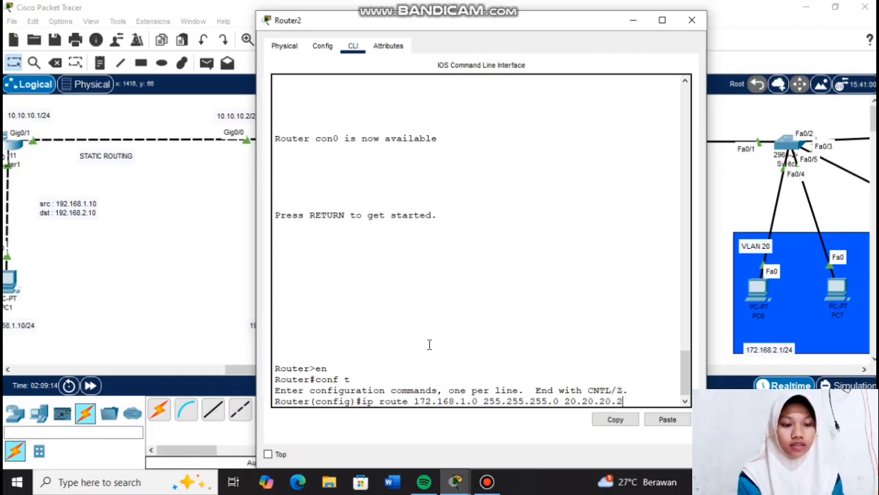
{"action": "key", "text": "Return"}
Add a static route on Router2 to 172.168.2.0 255.255.255.0 via 20.20.20.2, and close the router window.
{"action": "key", "text": "Up"}
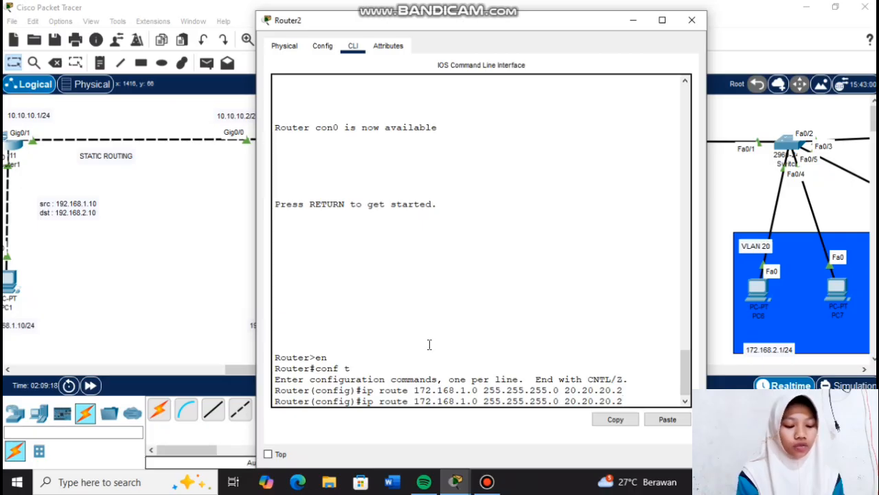
{"action": "key", "text": "Left"}
{"action": "key", "text": "Left"}
{"action": "key", "text": "Left"}
{"action": "key", "text": "Left"}
{"action": "key", "text": "Left"}
{"action": "key", "text": "Left"}
{"action": "key", "text": "Left"}
{"action": "key", "text": "Left"}
{"action": "key", "text": "Left"}
{"action": "key", "text": "Left"}
{"action": "key", "text": "Left"}
{"action": "key", "text": "Left"}
{"action": "key", "text": "Left"}
{"action": "key", "text": "Left"}
{"action": "key", "text": "Left"}
{"action": "key", "text": "Left"}
{"action": "key", "text": "Left"}
{"action": "key", "text": "Left"}
{"action": "key", "text": "Left"}
{"action": "key", "text": "Left"}
{"action": "key", "text": "BackSpace"}
{"action": "type", "text": "2"}
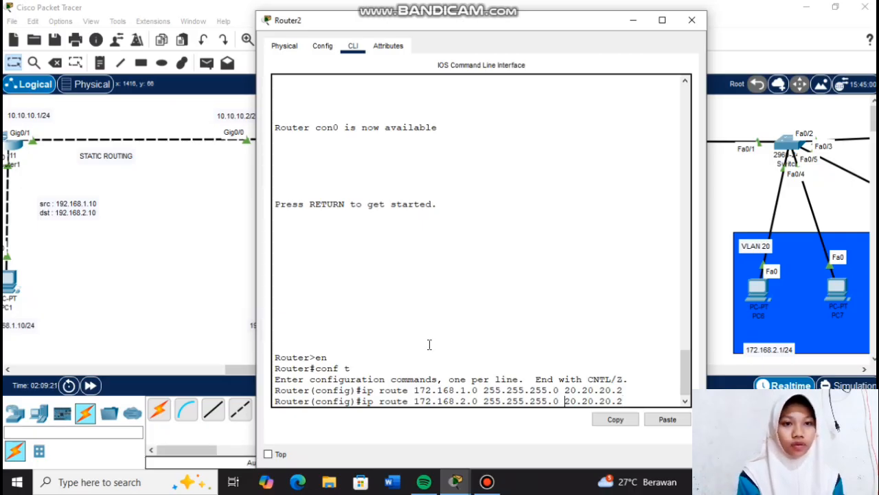
{"action": "key", "text": "Right"}
{"action": "key", "text": "Right"}
{"action": "key", "text": "Right"}
{"action": "key", "text": "Right"}
{"action": "key", "text": "Right"}
{"action": "key", "text": "Right"}
{"action": "key", "text": "Right"}
{"action": "key", "text": "Right"}
{"action": "key", "text": "Right"}
{"action": "key", "text": "Right"}
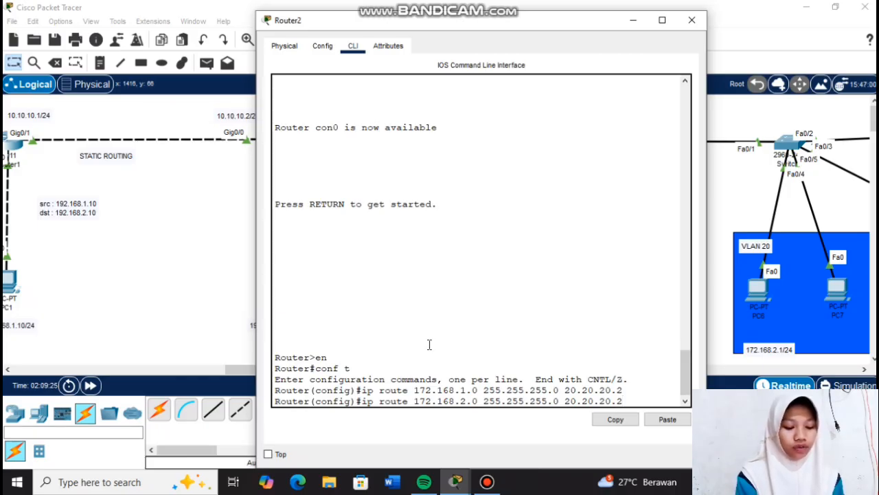
{"action": "key", "text": "Return"}
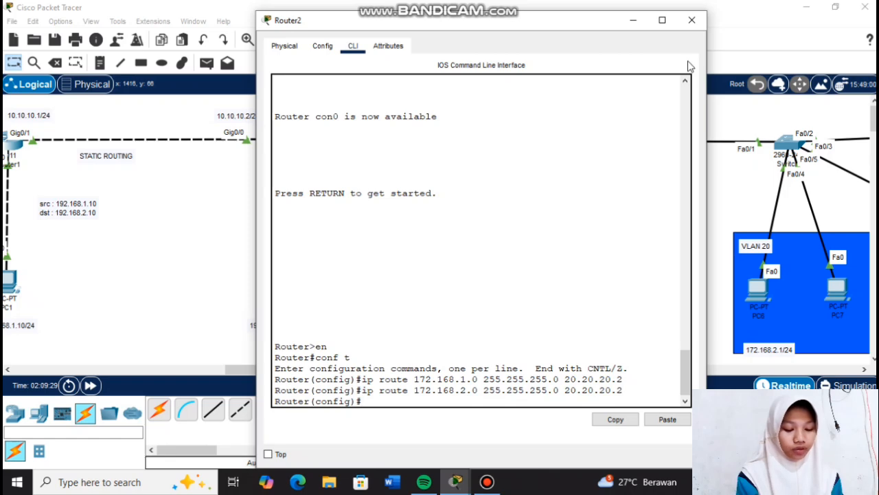
{"action": "left_click", "coordinate": [700, 31]}
Open Router1's command line and enter global configuration mode with "en" and "conf t".
{"action": "scroll", "coordinate": [290, 243], "scroll_direction": "left", "scroll_amount": 3}
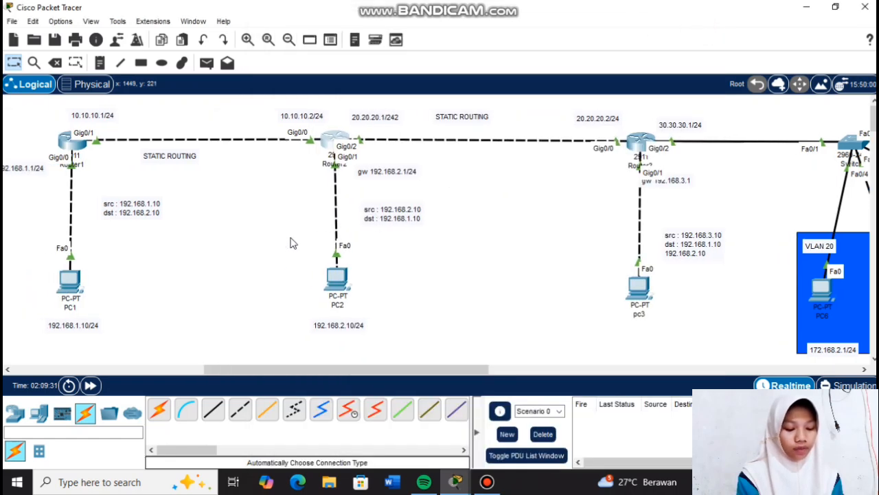
{"action": "left_click", "coordinate": [123, 151]}
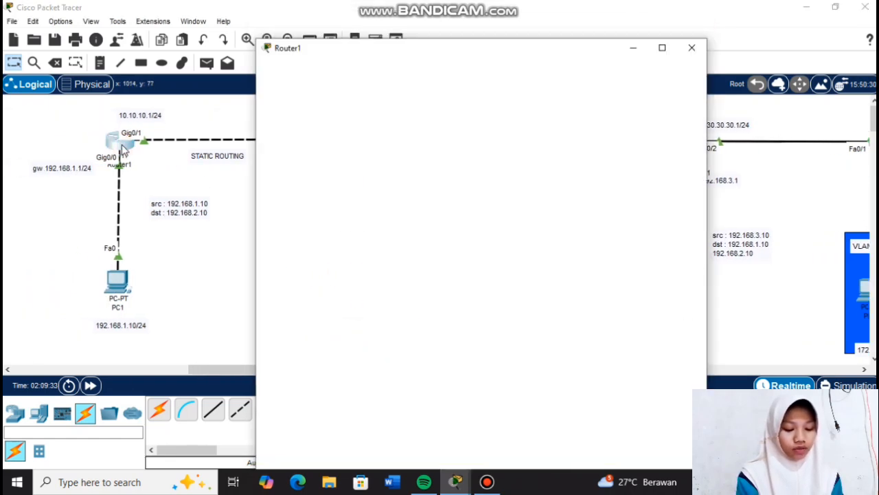
{"action": "left_click", "coordinate": [437, 396]}
{"action": "key", "text": "Return"}
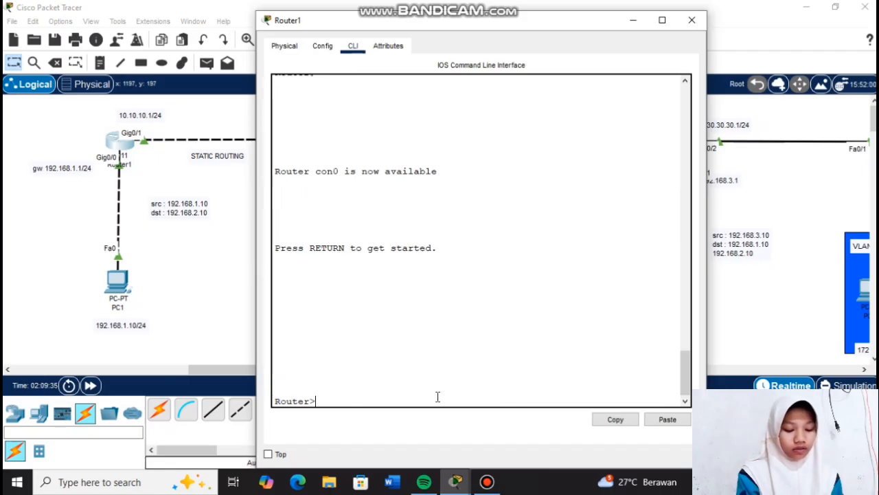
{"action": "type", "text": "en"}
{"action": "key", "text": "Return"}
{"action": "type", "text": "conf t"}
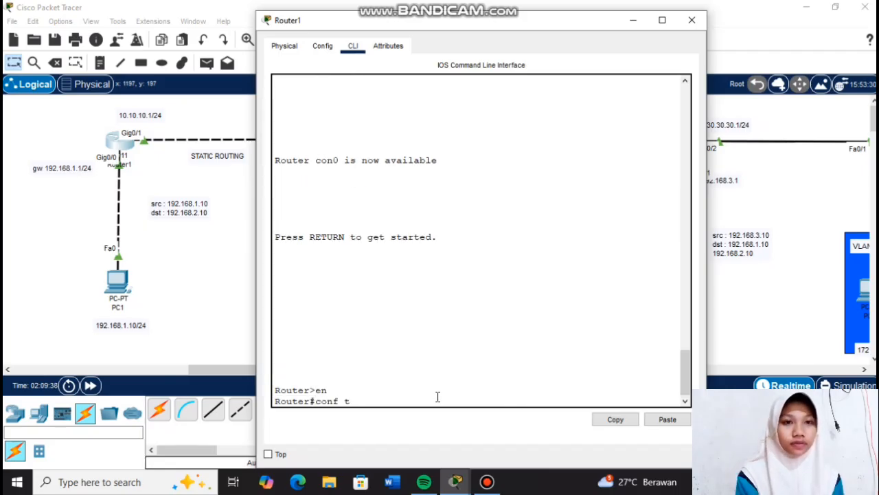
{"action": "key", "text": "Return"}
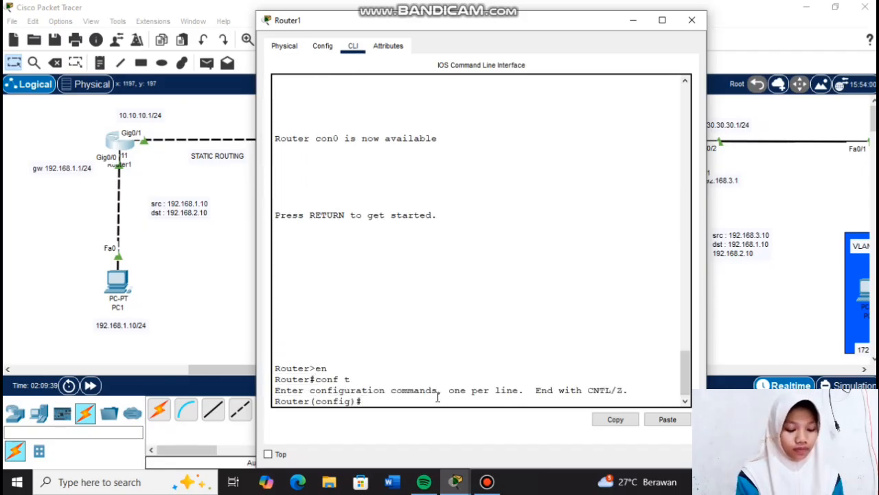
Add a static route on Router1 to VLAN 10's network 172.168.1.0 255.255.255.0 via next hop 10.10.10.2.
{"action": "type", "text": "ip route 17"}
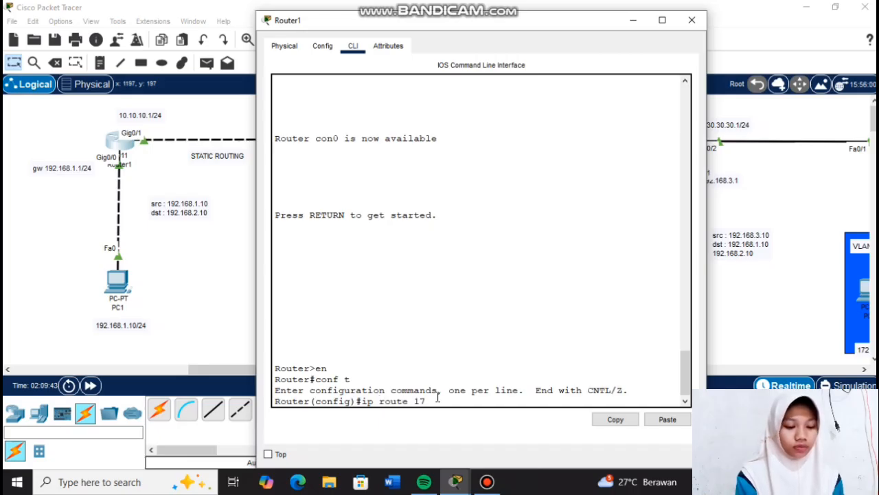
{"action": "type", "text": "2.168.10"}
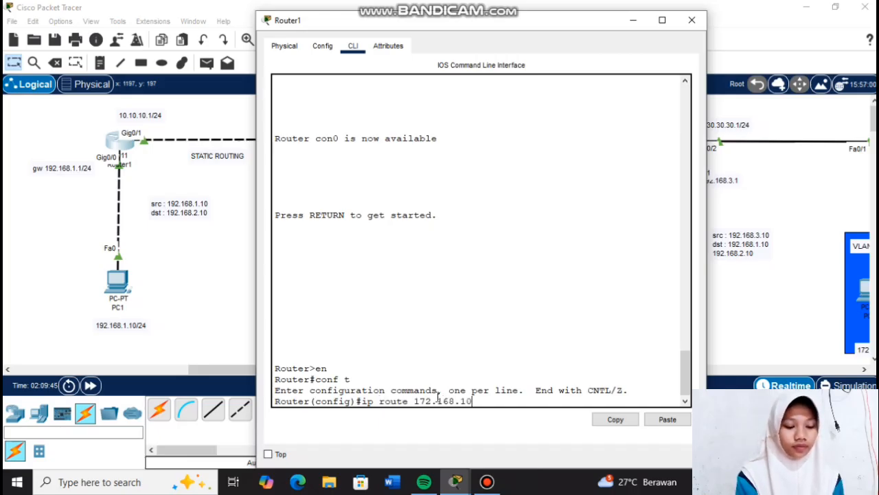
{"action": "key", "text": "BackSpace"}
{"action": "type", "text": "1.0 "}
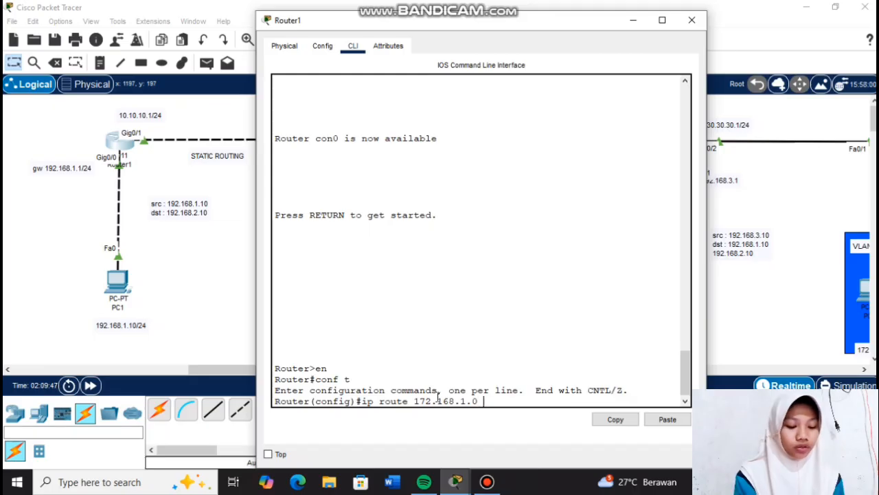
{"action": "type", "text": "255.25"}
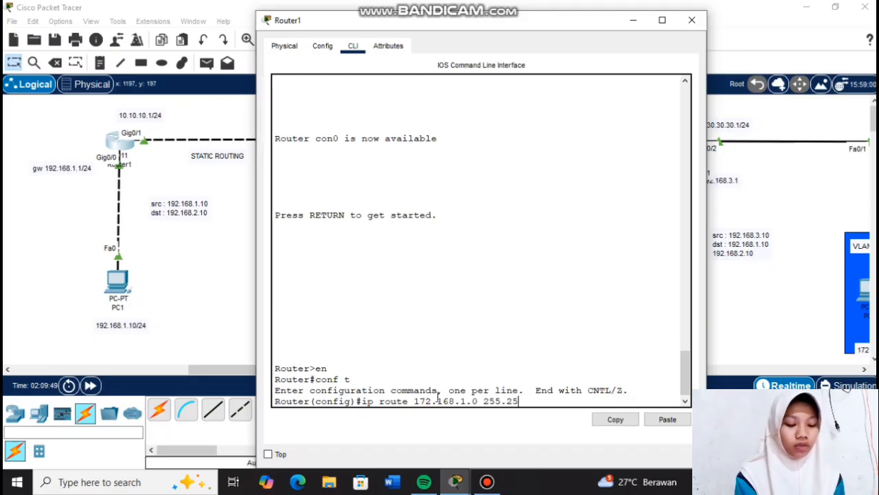
{"action": "type", "text": "5.255."}
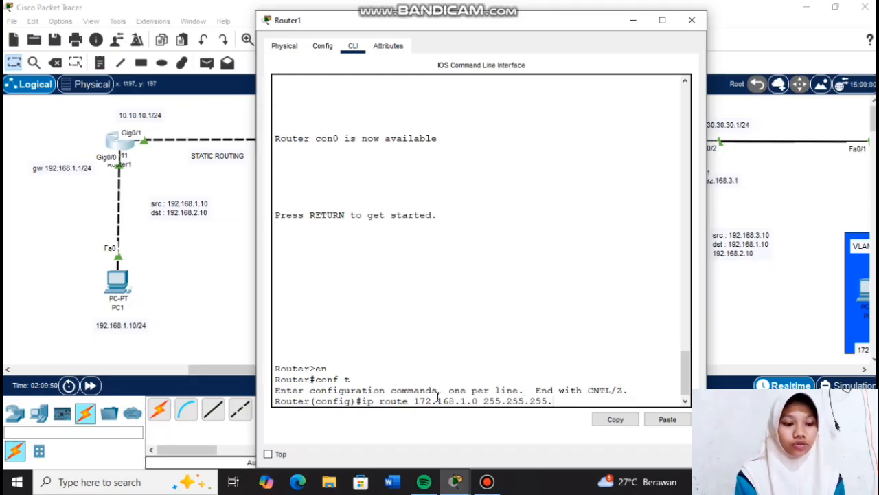
{"action": "type", "text": "0 10.10."}
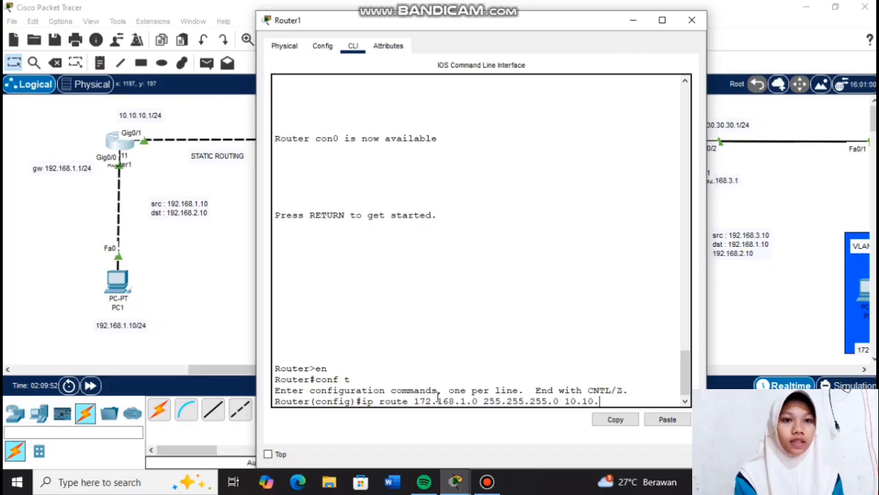
{"action": "type", "text": "10.2"}
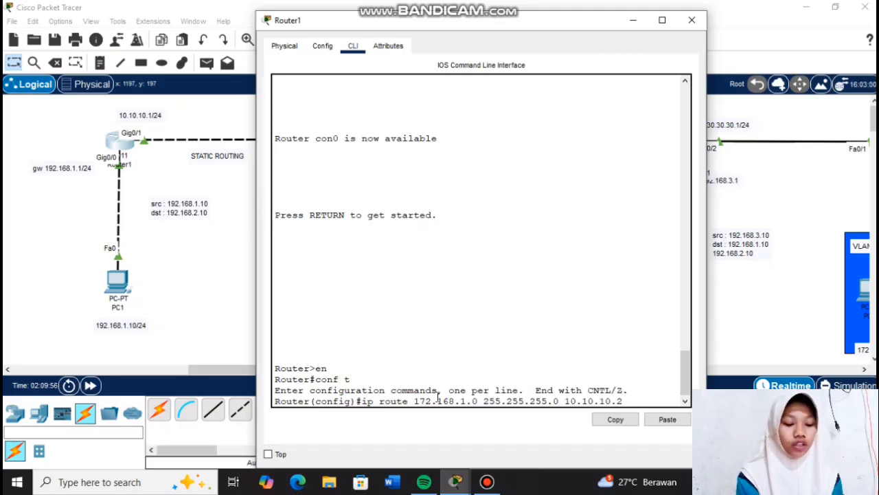
{"action": "key", "text": "Return"}
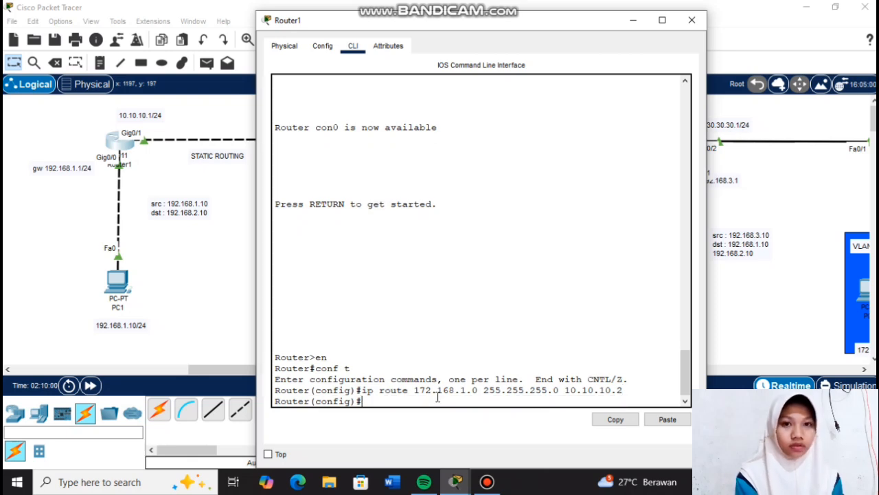
Add a static route on Router1 to VLAN 20's network 172.168.2.0 255.255.255.0 via next hop 10.10.10.2.
{"action": "key", "text": "Up"}
{"action": "key", "text": "Left"}
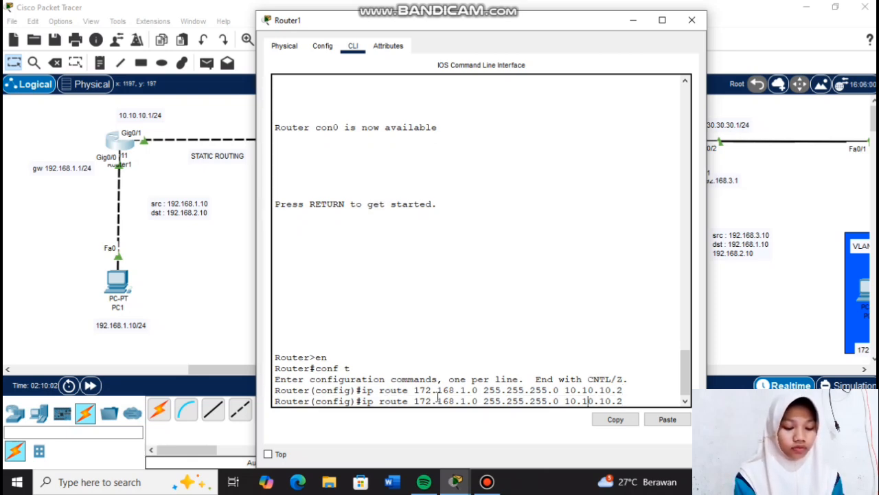
{"action": "key", "text": "Right"}
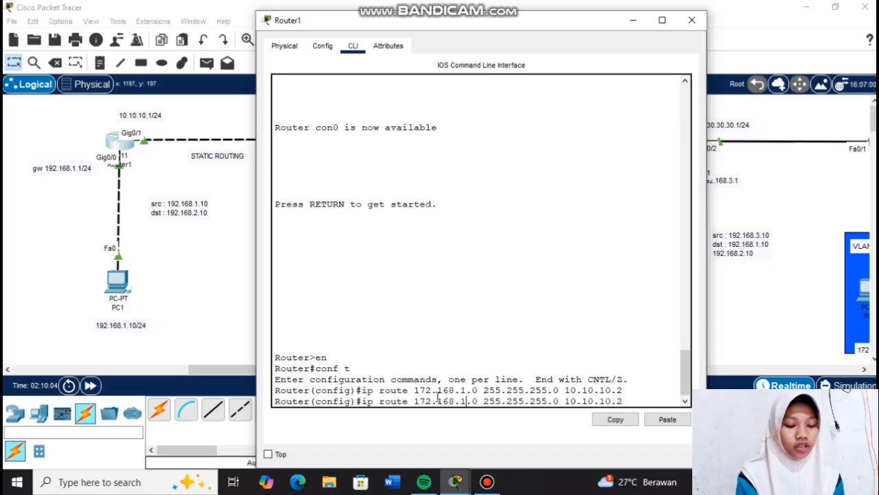
{"action": "key", "text": "BackSpace"}
{"action": "type", "text": "2"}
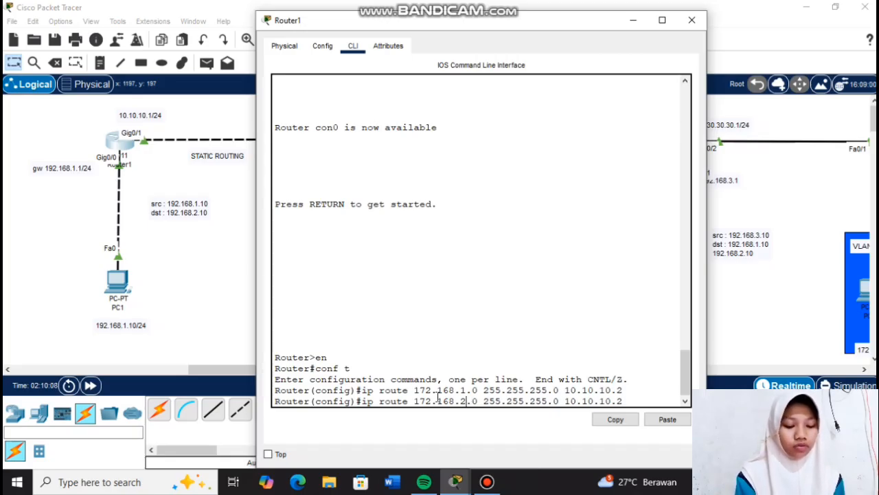
{"action": "key", "text": "Return"}
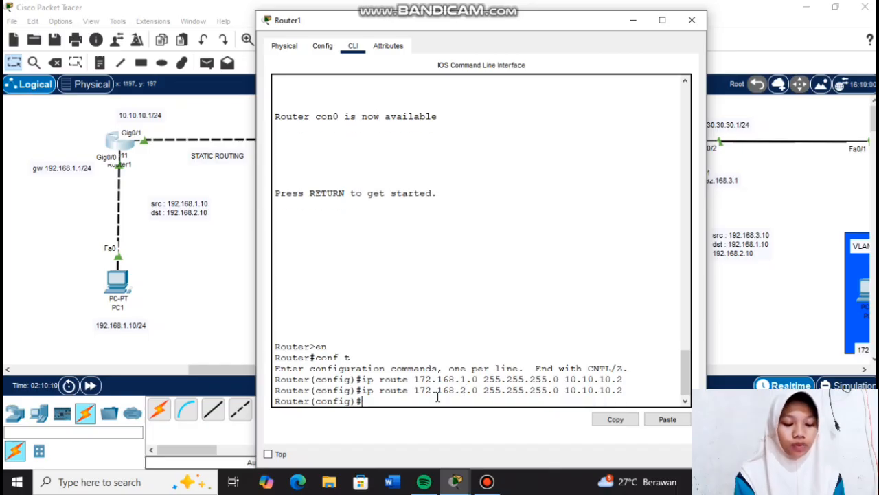
Show Router1's routing table with "do show ip route", check the 172.168.1.0 and 172.168.2.0 static routes, and close the router window.
{"action": "key", "text": "Return"}
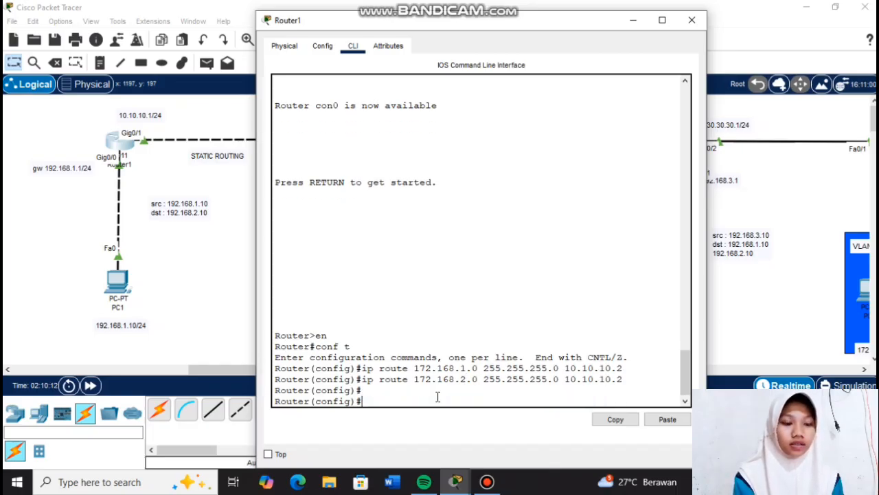
{"action": "key", "text": "Return"}
{"action": "type", "text": "do "}
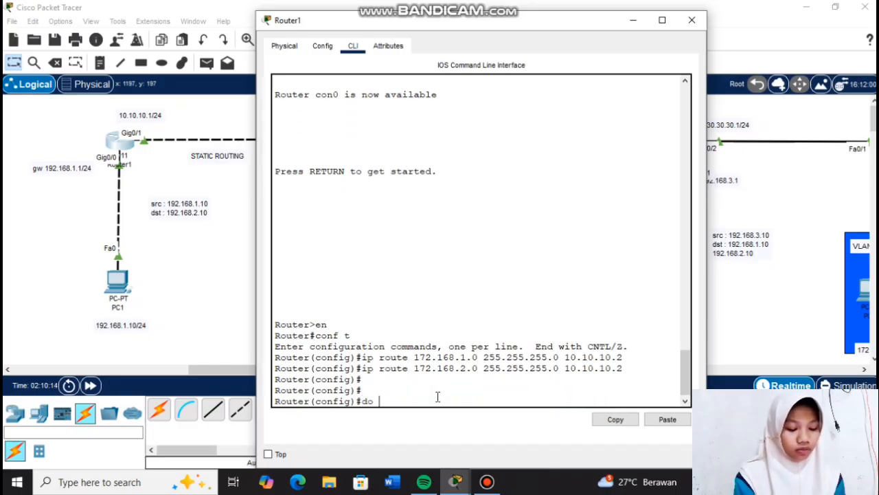
{"action": "type", "text": "show ip route"}
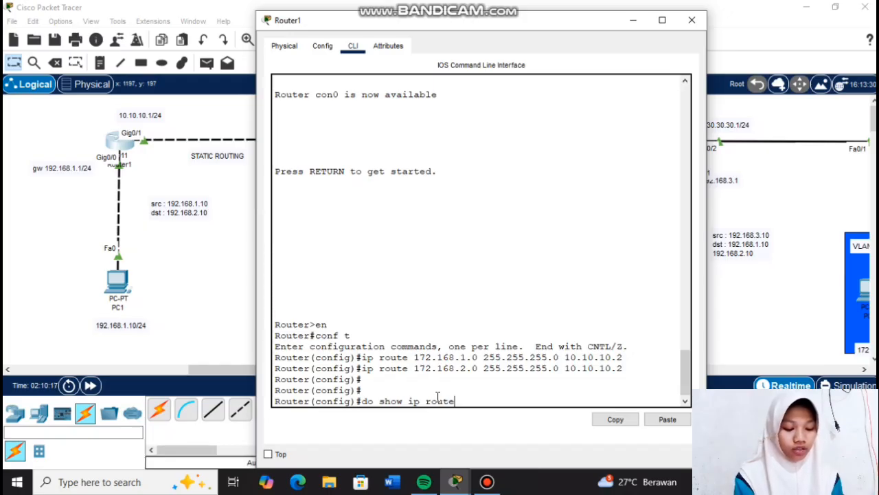
{"action": "key", "text": "Return"}
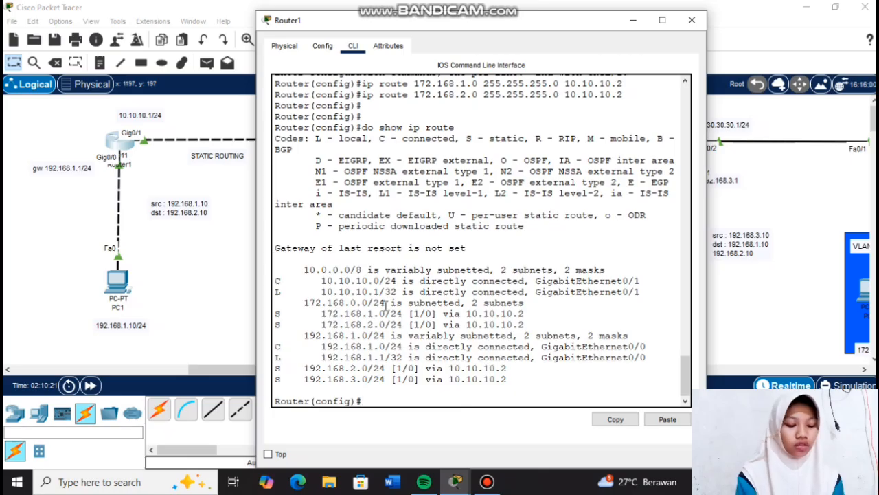
{"action": "left_click_drag", "start_coordinate": [404, 313], "coordinate": [330, 315]}
{"action": "left_click_drag", "start_coordinate": [403, 322], "coordinate": [340, 324]}
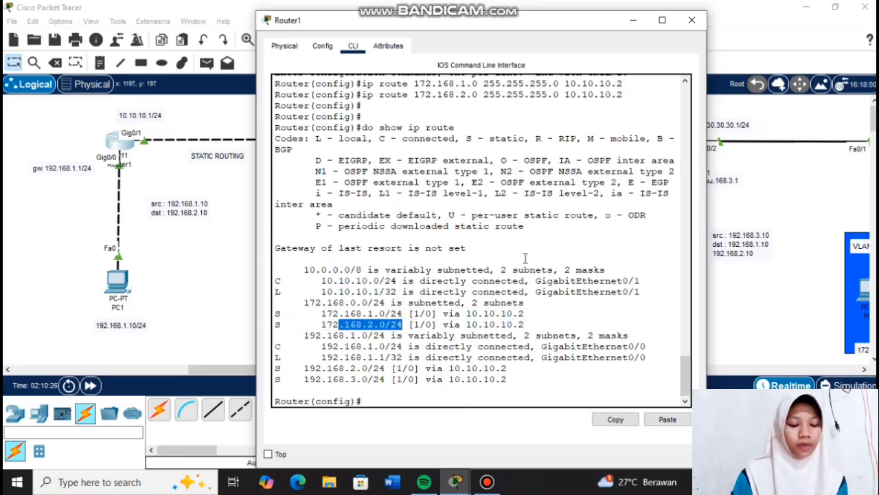
{"action": "left_click", "coordinate": [684, 20]}
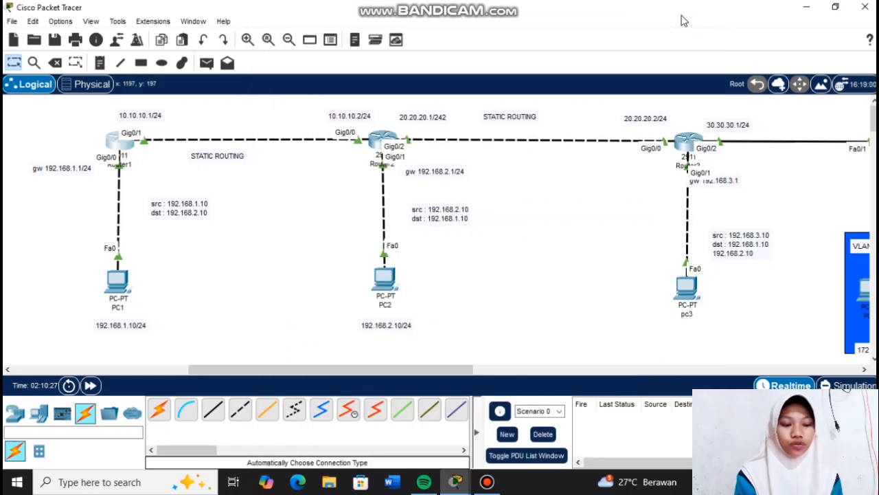
Test connectivity by sending a simple PDU from PC1 to PC4 in VLAN 10.
{"action": "left_click", "coordinate": [206, 62]}
{"action": "left_click", "coordinate": [118, 280]}
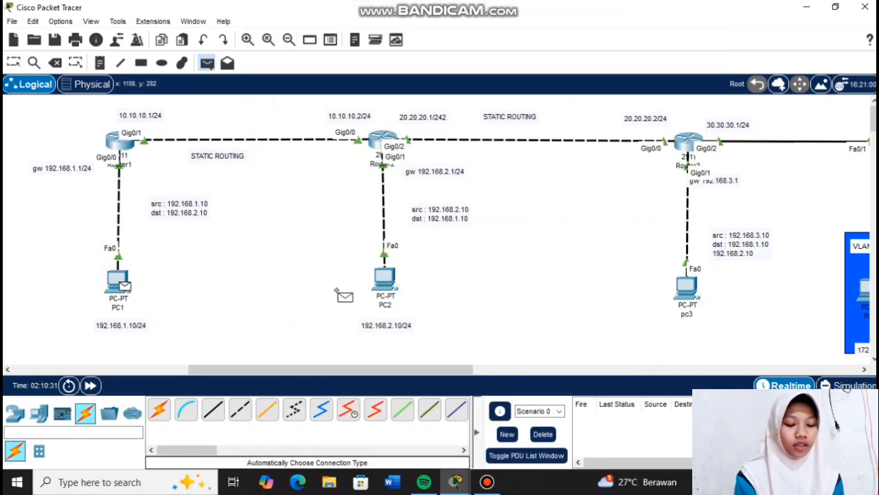
{"action": "scroll", "coordinate": [440, 297], "scroll_direction": "right", "scroll_amount": 10}
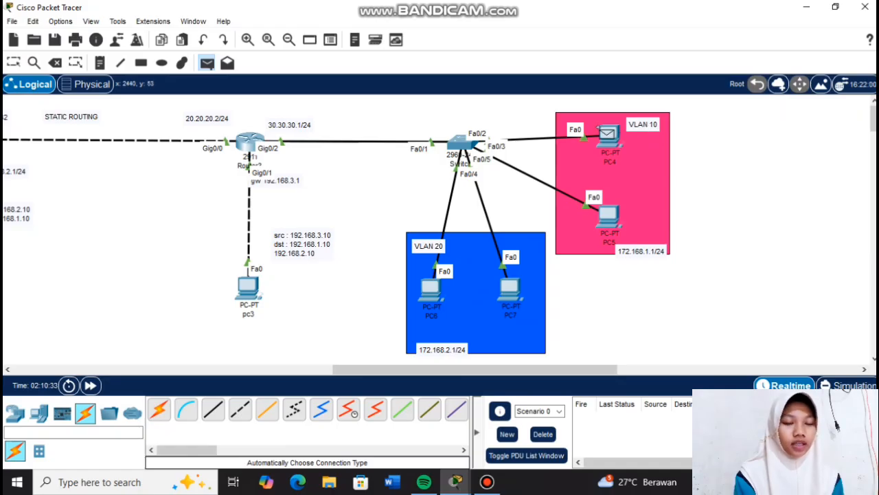
{"action": "left_click", "coordinate": [607, 135]}
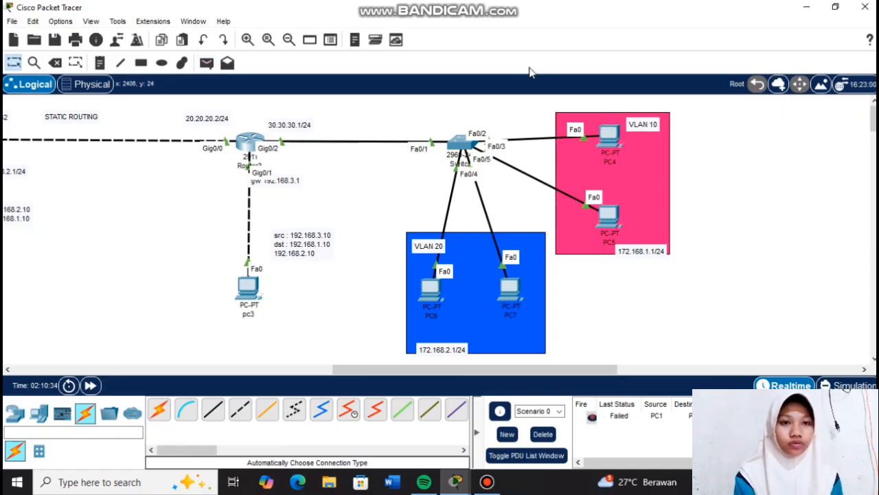
{"action": "mouse_move", "coordinate": [440, 4]}
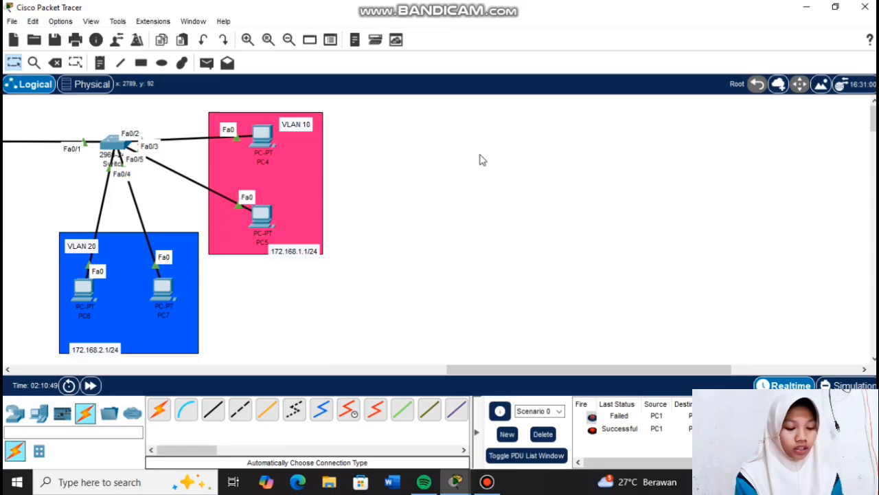
Test connectivity by sending a simple PDU from PC1 to PC7 in VLAN 20.
{"action": "scroll", "coordinate": [481, 159], "scroll_direction": "down", "scroll_amount": 1}
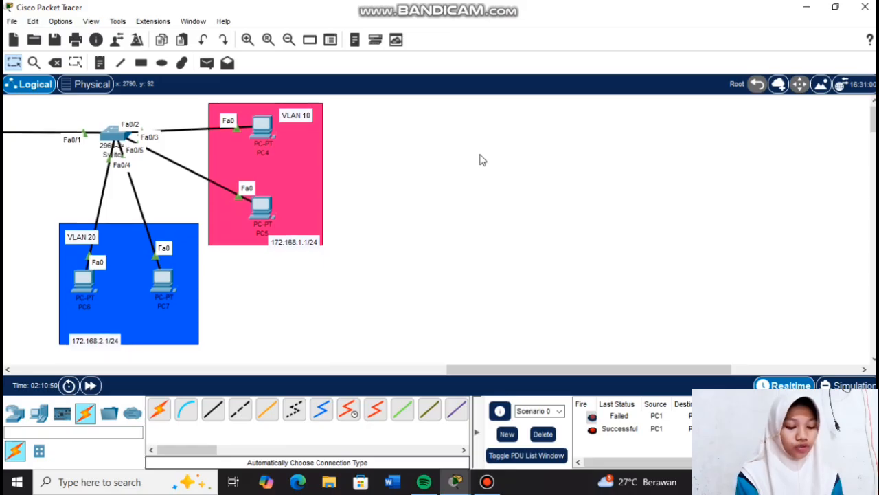
{"action": "scroll", "coordinate": [481, 159], "scroll_direction": "left", "scroll_amount": 10}
{"action": "scroll", "coordinate": [481, 160], "scroll_direction": "left", "scroll_amount": 9}
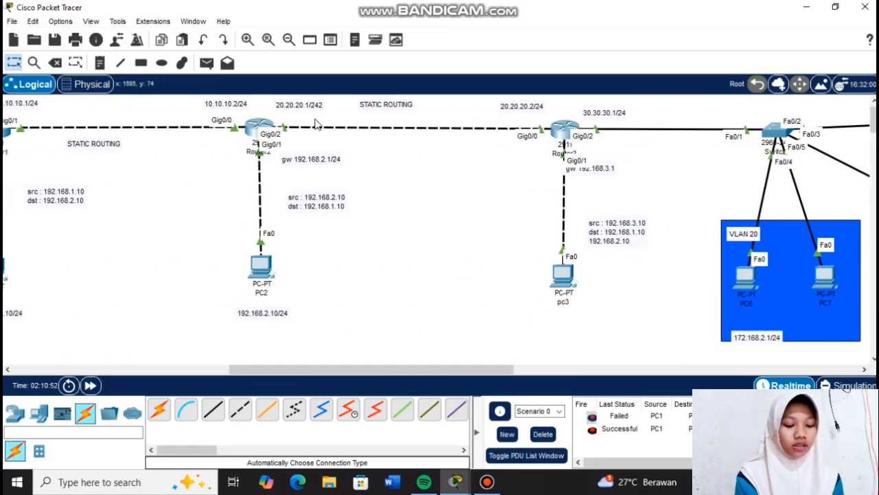
{"action": "left_click", "coordinate": [206, 63]}
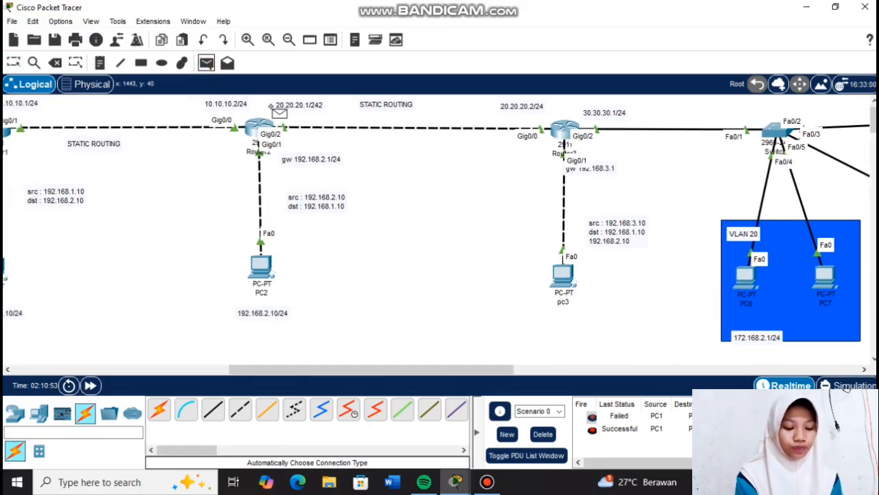
{"action": "scroll", "coordinate": [269, 110], "scroll_direction": "left", "scroll_amount": 9}
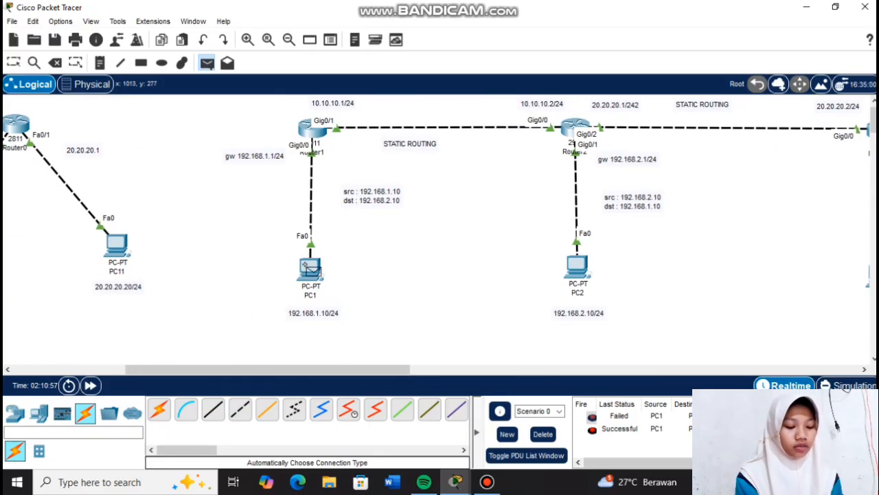
{"action": "scroll", "coordinate": [300, 263], "scroll_direction": "down", "scroll_amount": 1}
{"action": "scroll", "coordinate": [300, 263], "scroll_direction": "right", "scroll_amount": 20}
{"action": "scroll", "coordinate": [303, 268], "scroll_direction": "up", "scroll_amount": 2}
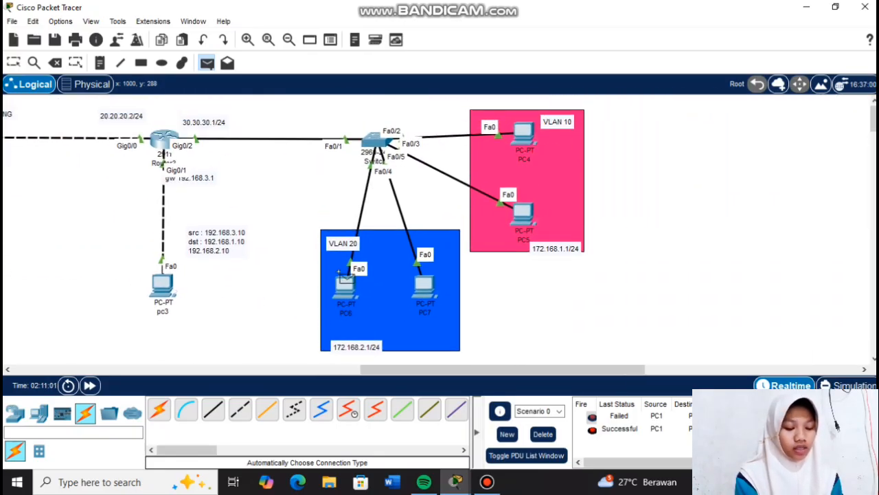
{"action": "left_click", "coordinate": [424, 289]}
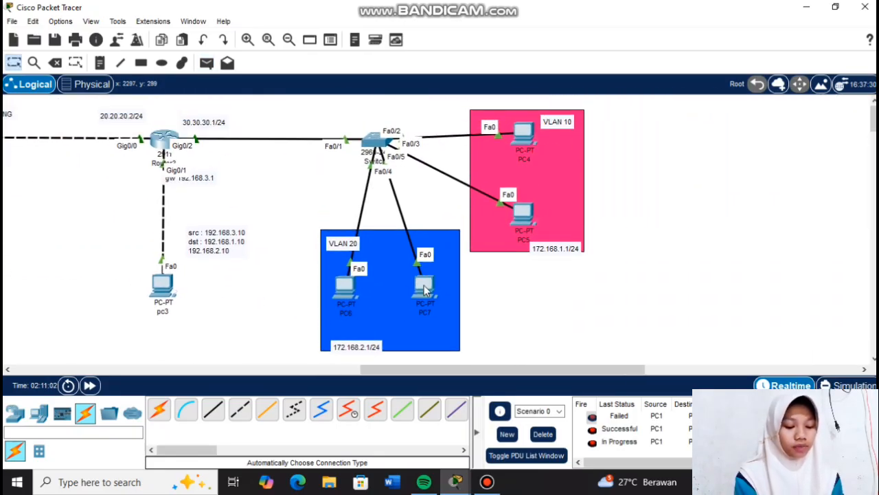
Clear the scenario's PDU list and send a simple PDU from PC2 to PC5 in VLAN 10.
{"action": "left_click", "coordinate": [542, 434]}
{"action": "scroll", "coordinate": [219, 153], "scroll_direction": "left", "scroll_amount": 8}
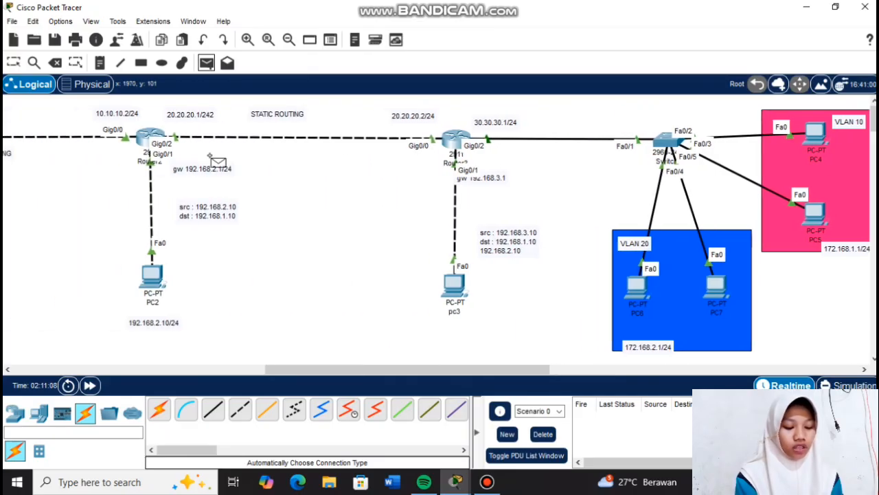
{"action": "scroll", "coordinate": [158, 278], "scroll_direction": "right", "scroll_amount": 8}
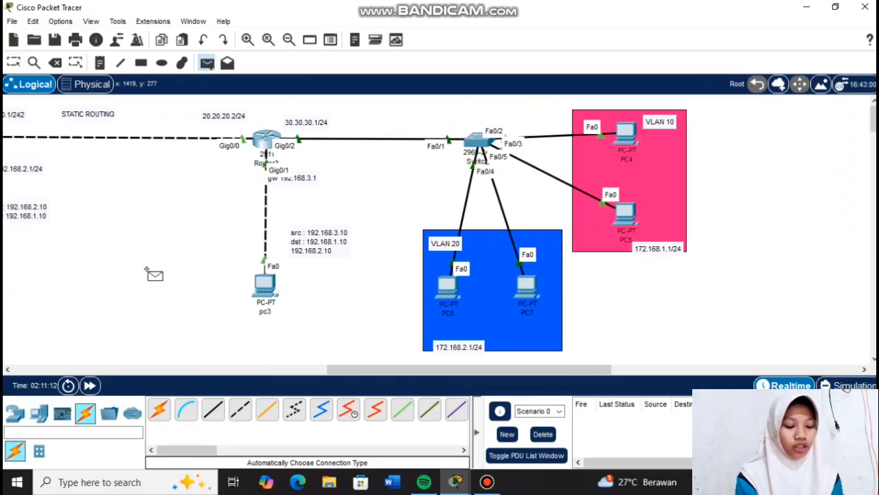
{"action": "left_click", "coordinate": [539, 214]}
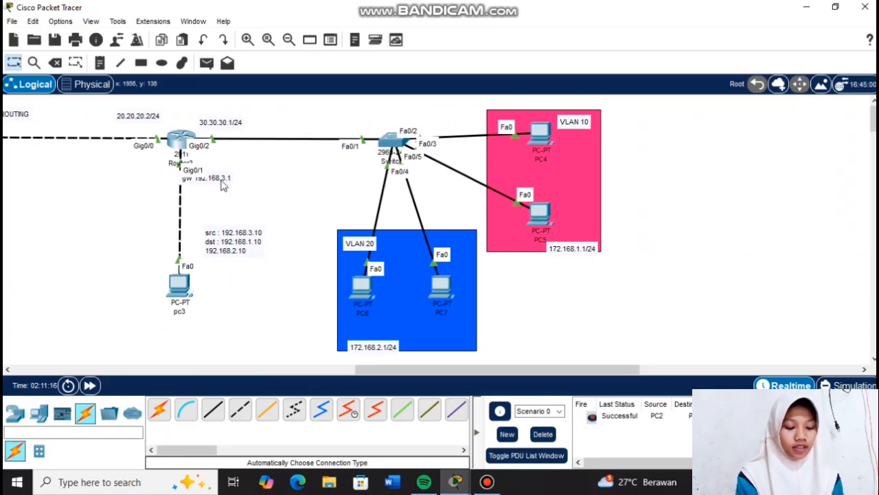
Send a simple PDU from PC2 to PC7 in VLAN 20, and delete the scenario's PDU results.
{"action": "scroll", "coordinate": [222, 184], "scroll_direction": "left", "scroll_amount": 12}
{"action": "left_click", "coordinate": [205, 63]}
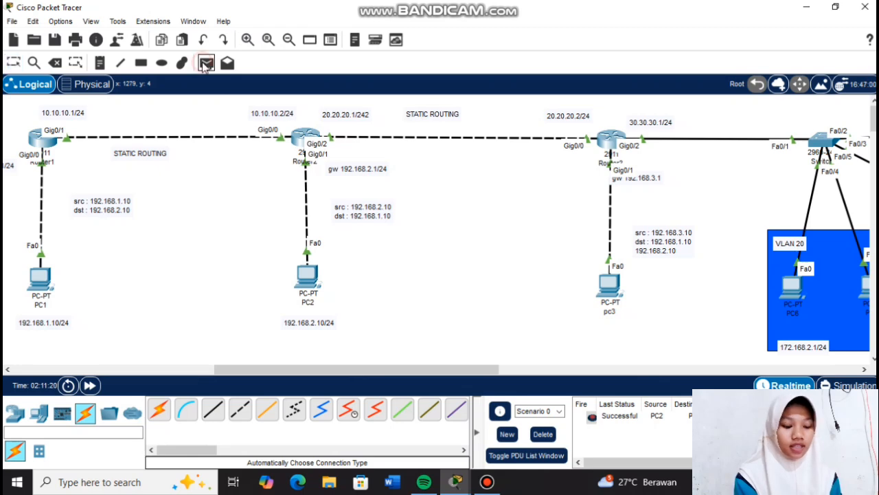
{"action": "left_click", "coordinate": [309, 275]}
{"action": "scroll", "coordinate": [308, 275], "scroll_direction": "right", "scroll_amount": 10}
{"action": "left_click", "coordinate": [498, 283]}
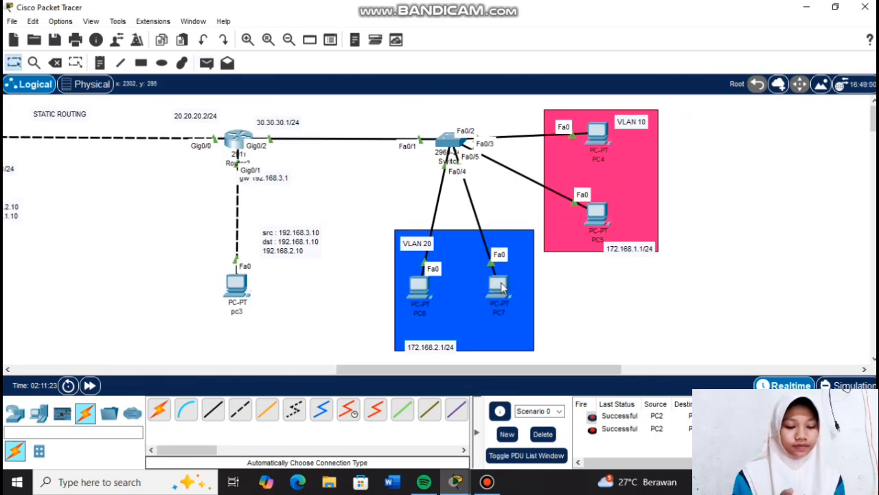
{"action": "left_click", "coordinate": [552, 435]}
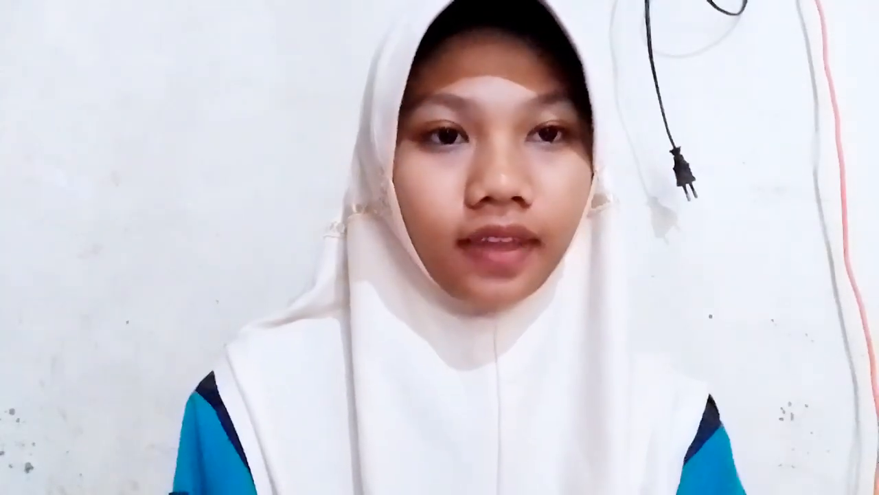